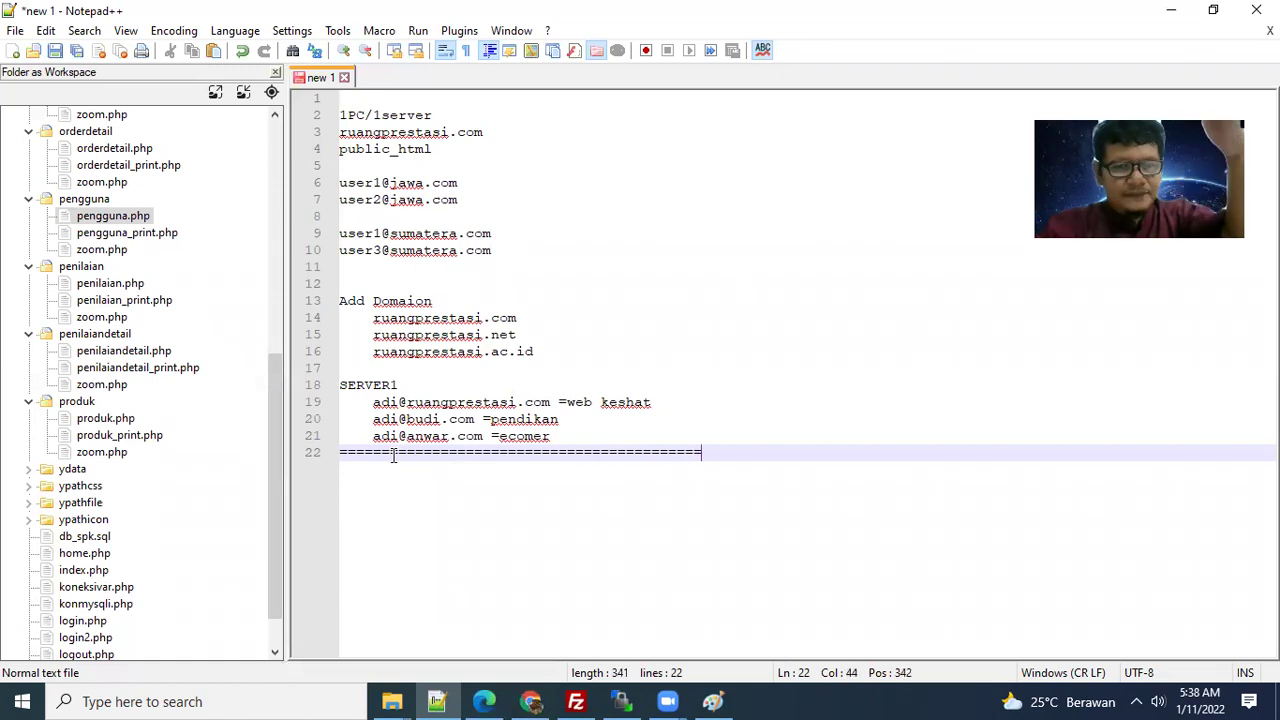
- Return to the blank line below the ==== separator and bring up the open File Explorer windows
key(Up)
key(Up)
key(Up)
key(Up)
key(Up)
key(Up)
key(Up)
key(Up)
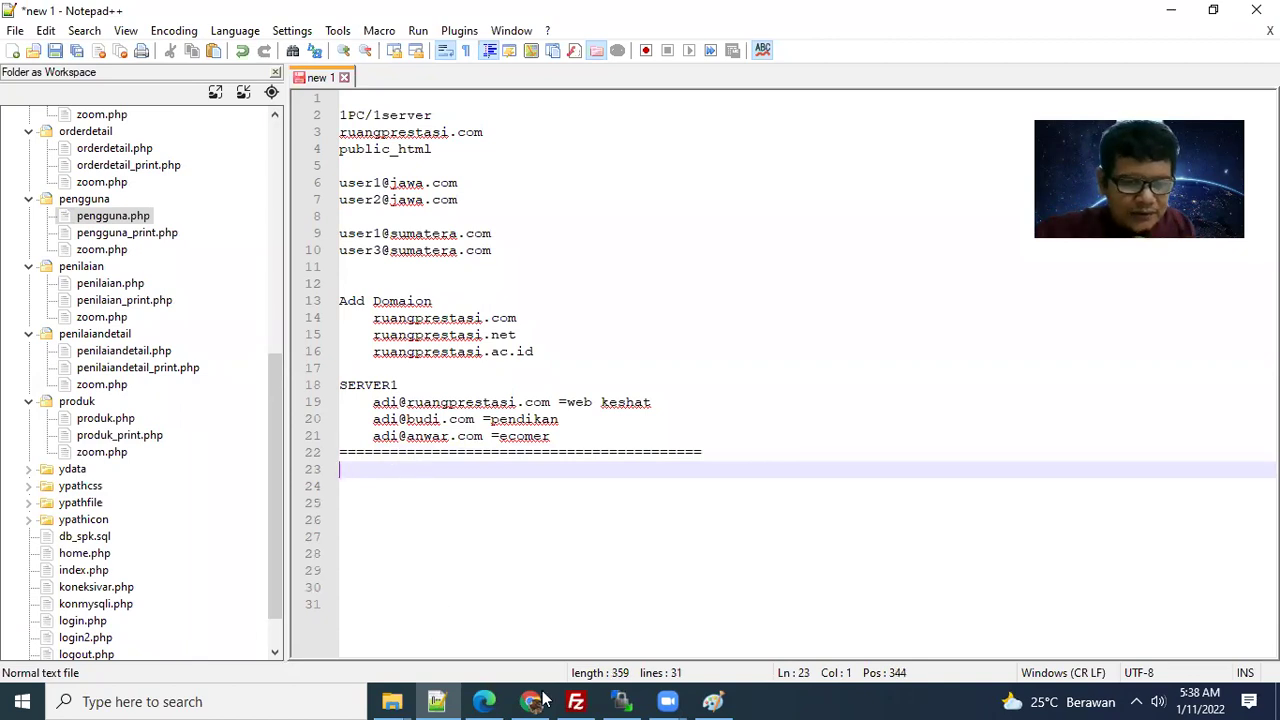
click(392, 701)
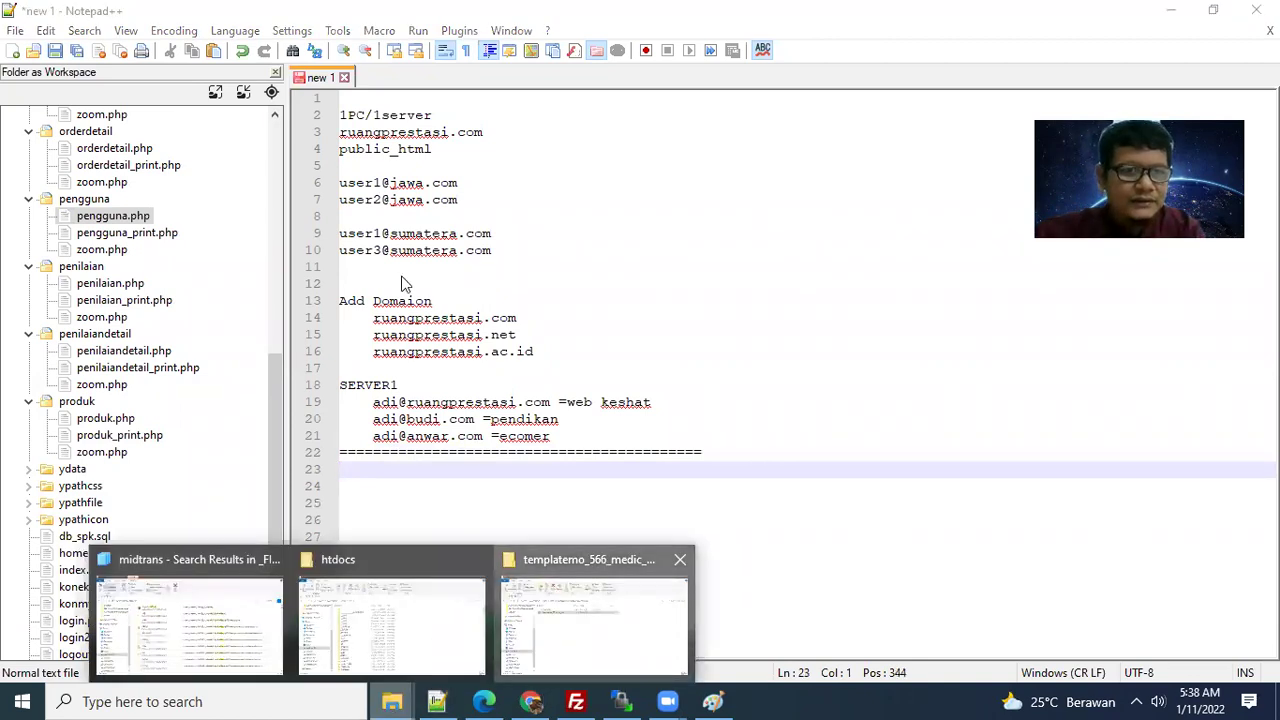
- Cut the inner medic care template folder from its outer template folder
double_click(366, 246)
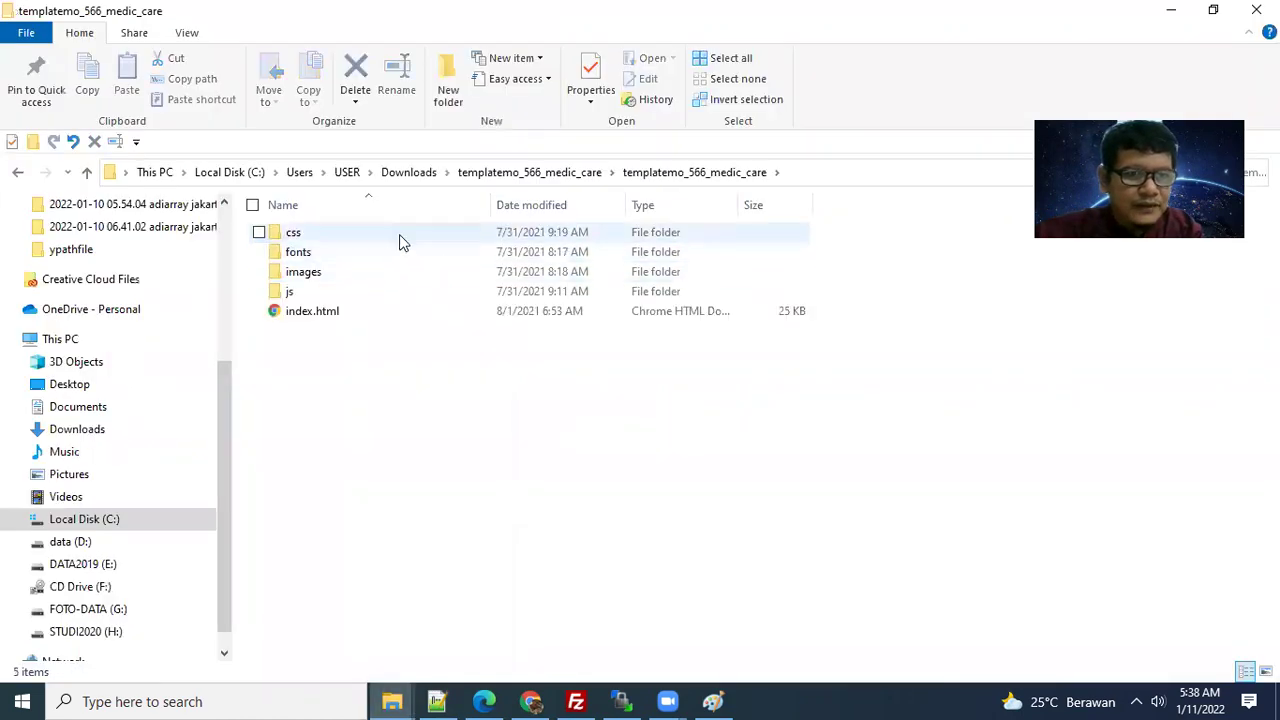
click(585, 175)
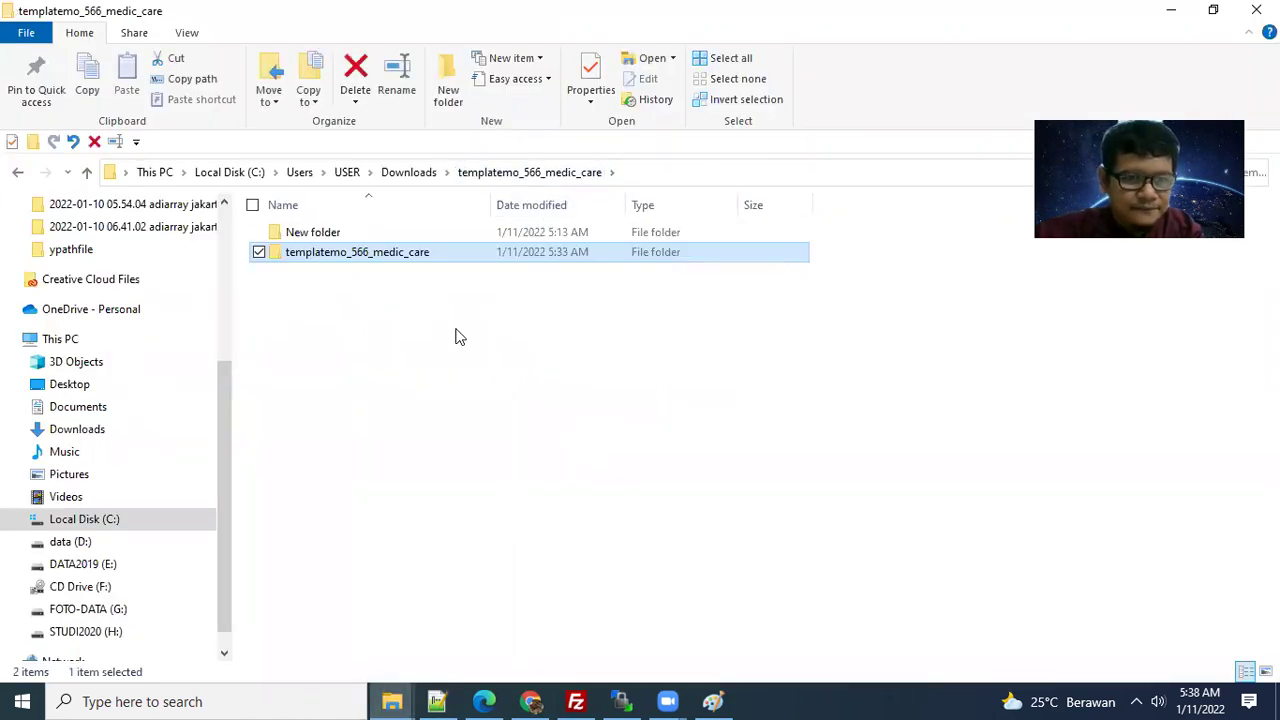
right_click(358, 252)
click(420, 558)
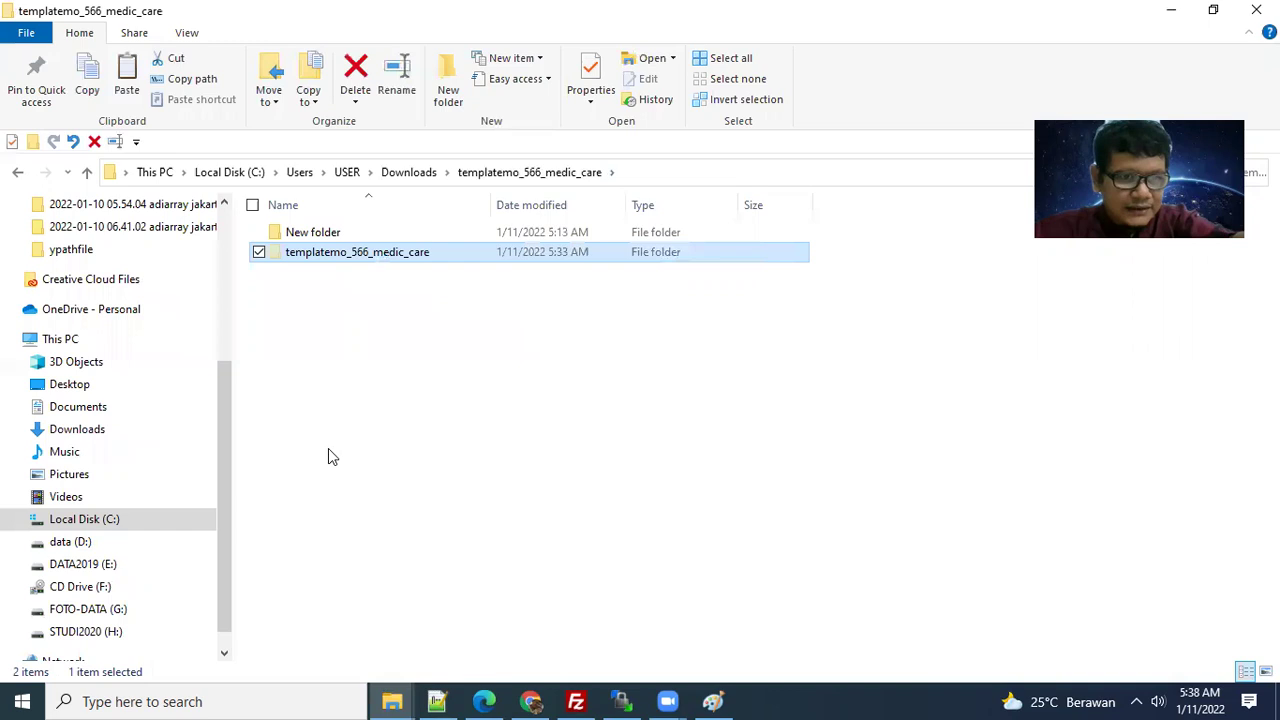
- Paste the template folder into C:\xampp748\htdocs
click(114, 522)
scroll(326, 429, down, 5)
click(324, 420)
scroll(324, 428, down, 7)
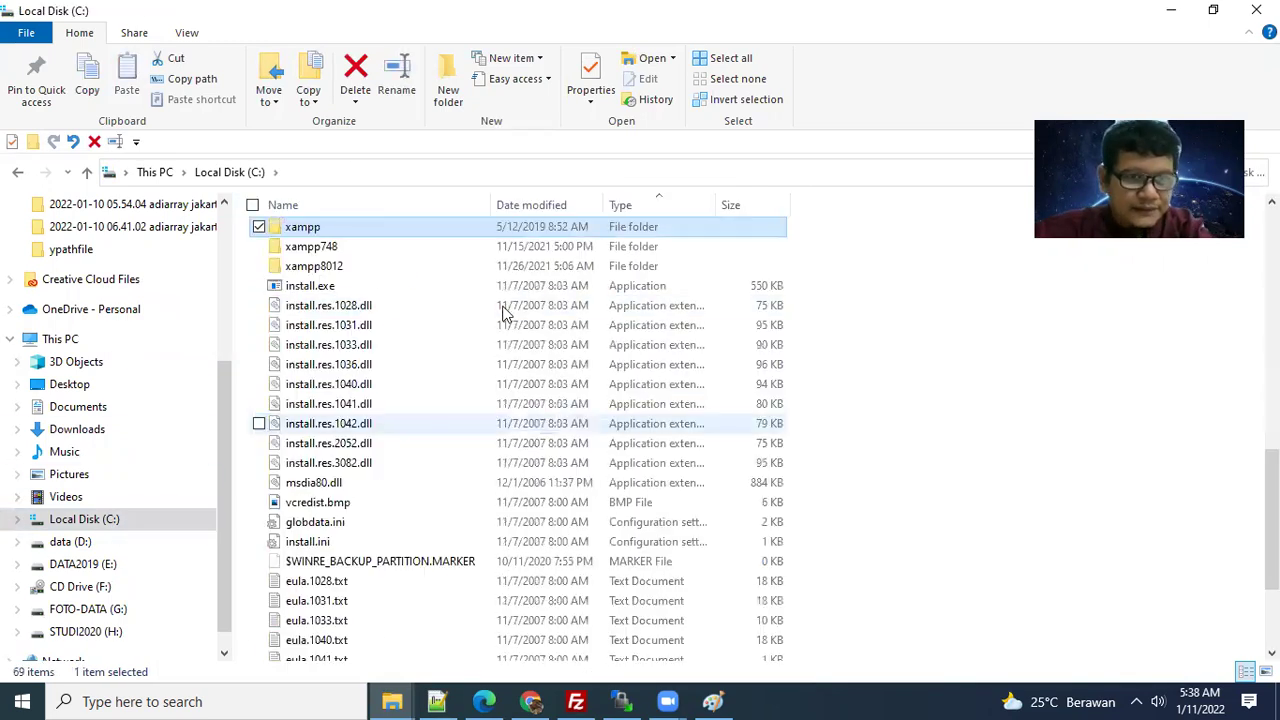
double_click(329, 249)
double_click(318, 330)
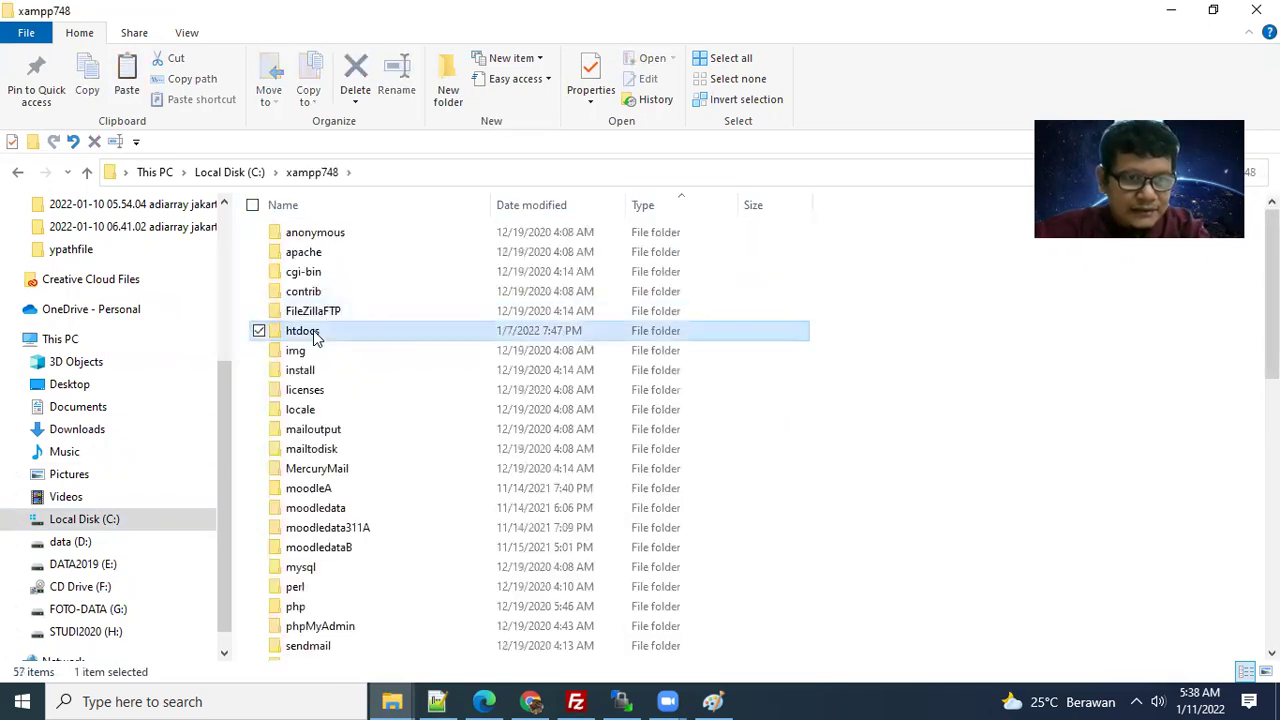
right_click(797, 302)
click(864, 424)
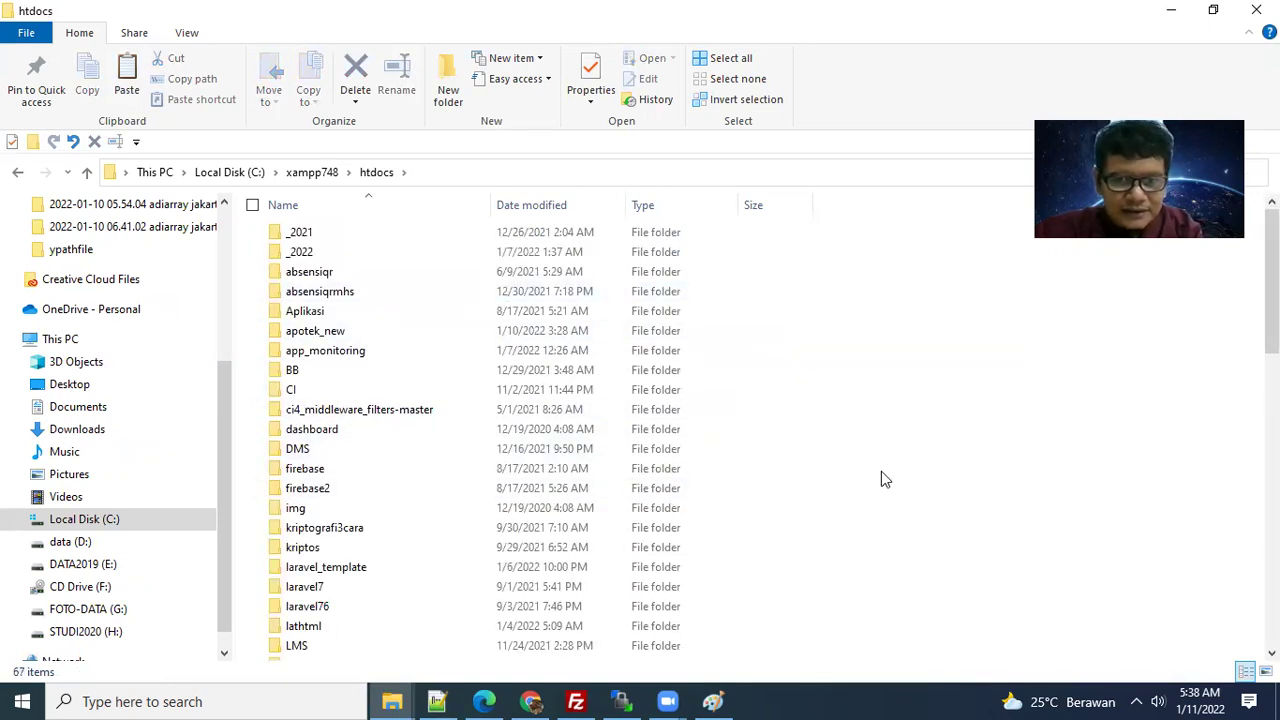
- Rename the pasted template folder to lathosting
scroll(531, 487, down, 6)
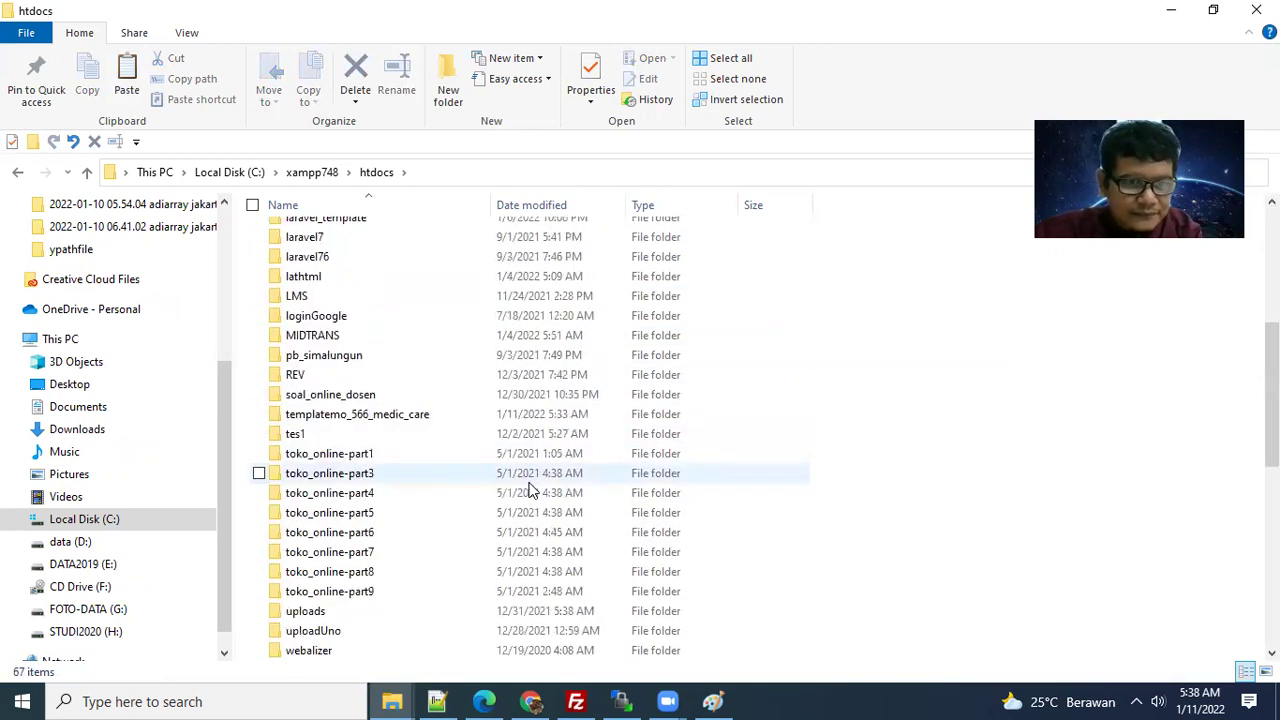
click(410, 416)
right_click(412, 416)
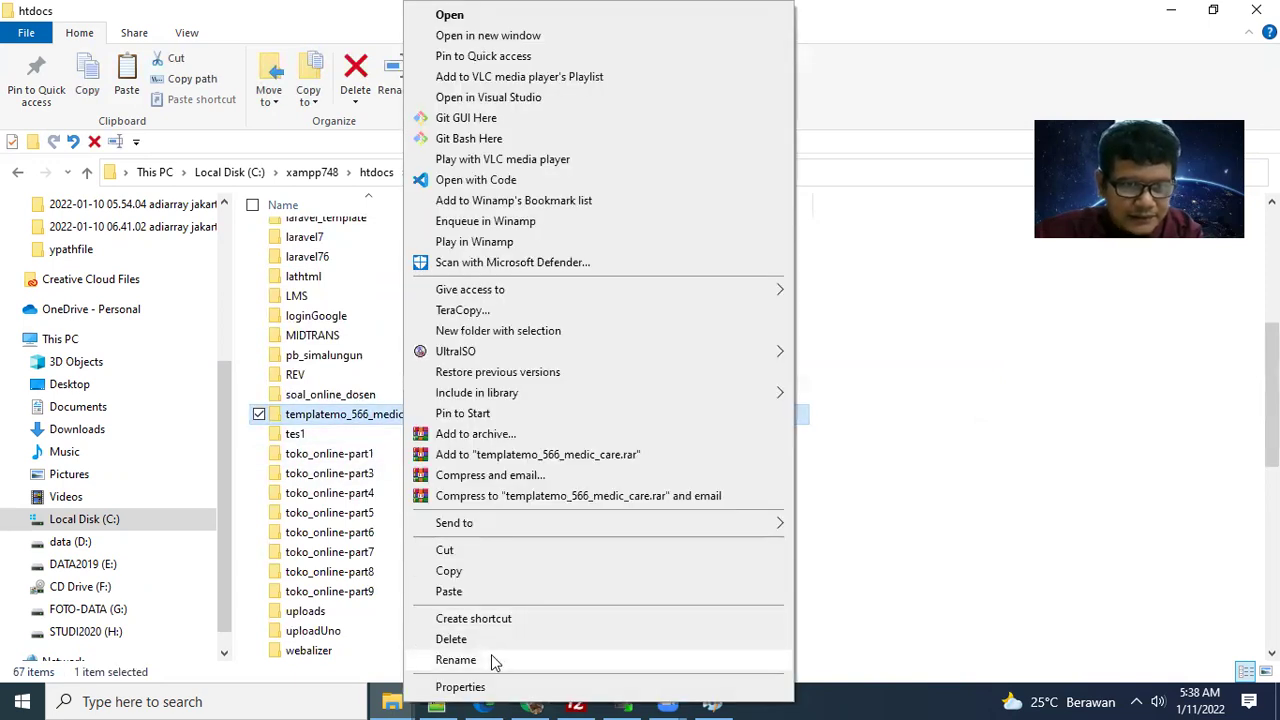
click(491, 654)
text(lathost)
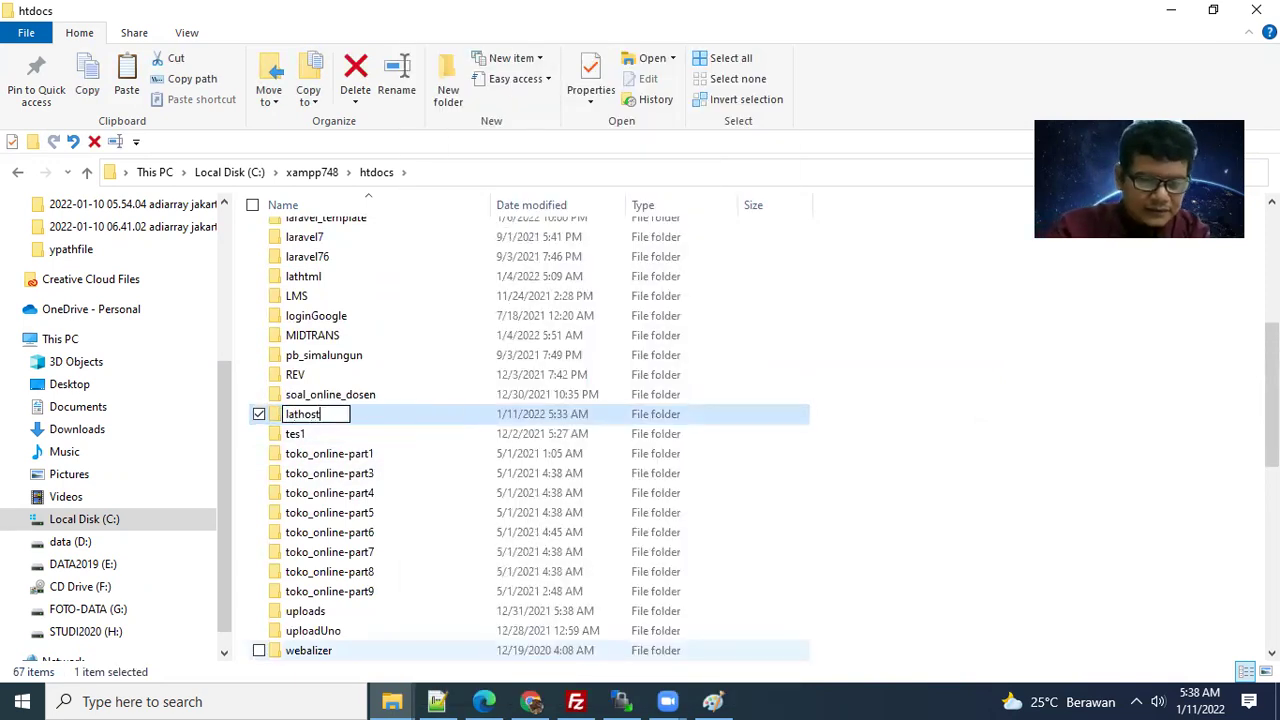
text(ing)
key(Return)
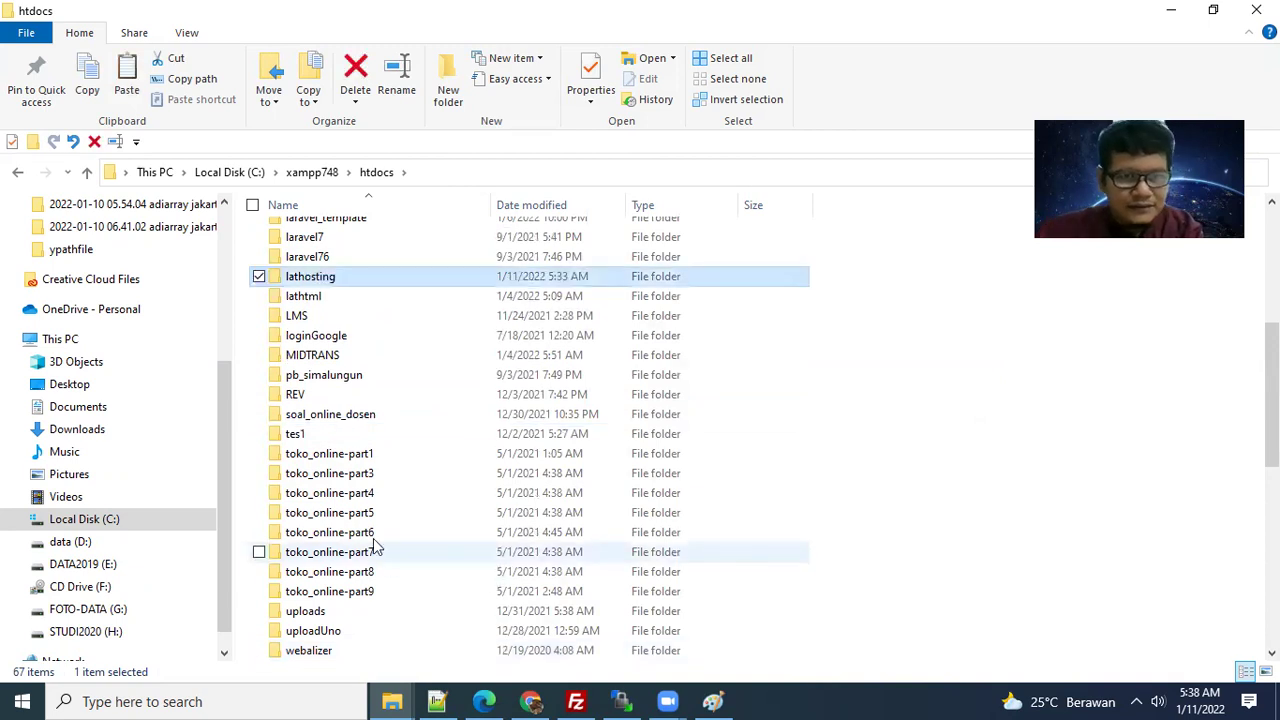
- Open lathosting's index.html in Notepad++ for editing
double_click(339, 279)
right_click(329, 309)
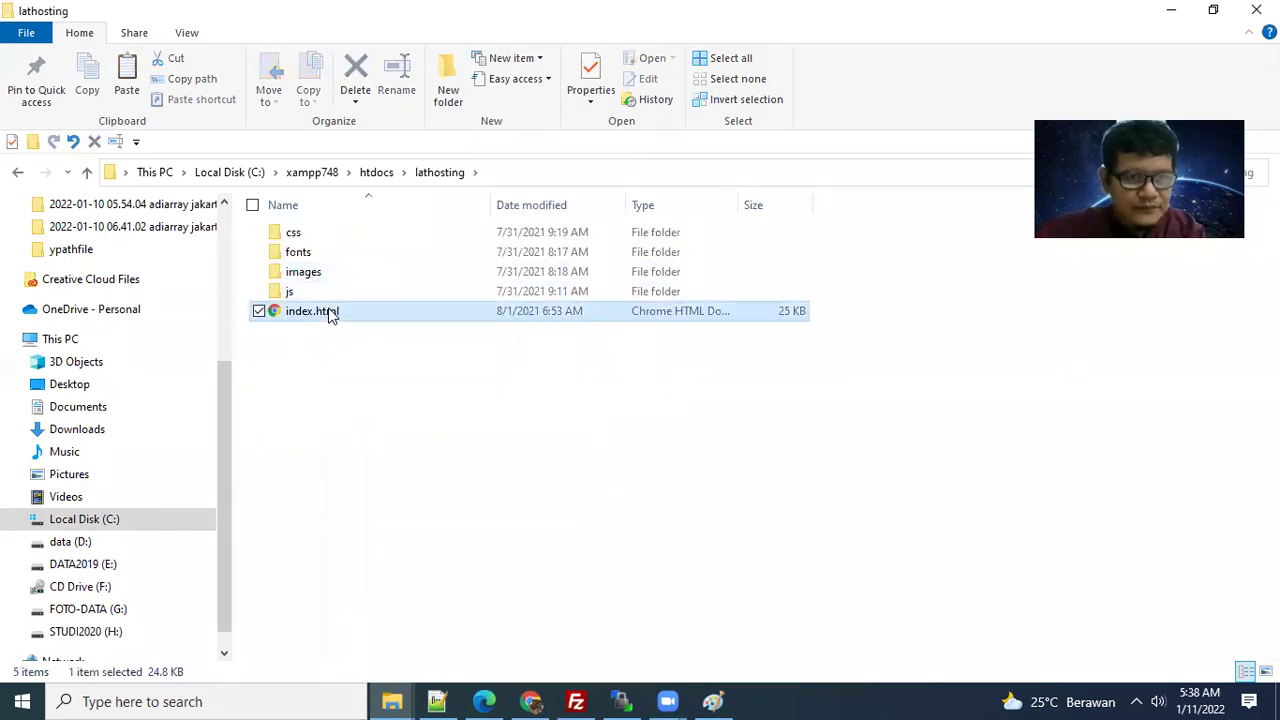
click(452, 292)
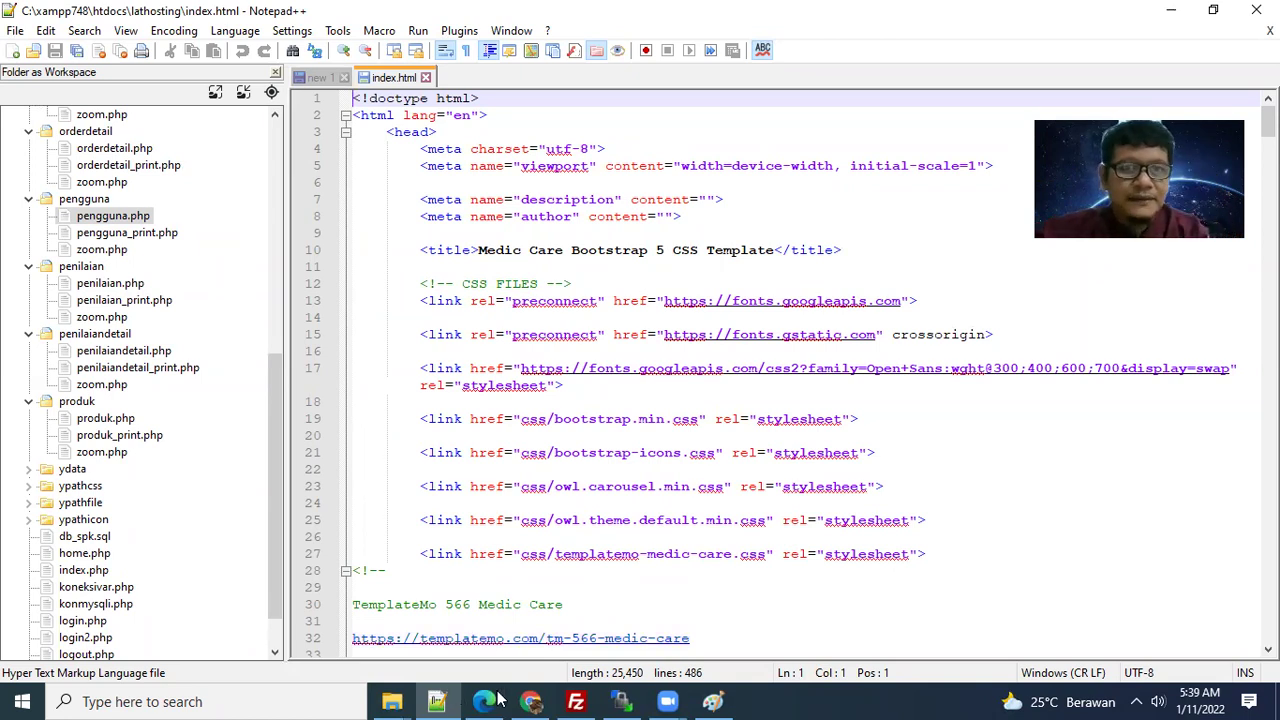
- Review the 486-line index.html source, then switch back to Chrome
click(530, 702)
- Load localhost/lathosting in a new tab and compare it with the templatemo page
key(ctrl+t)
text(localhost/)
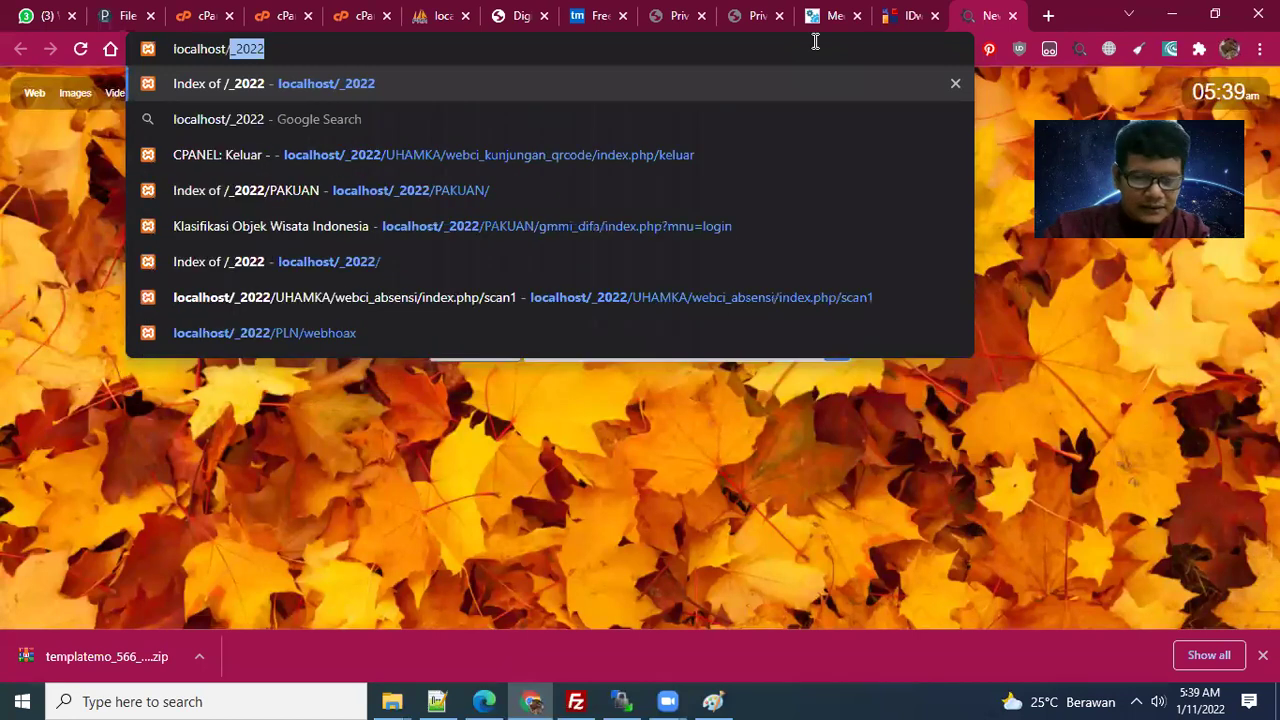
text(lathosting)
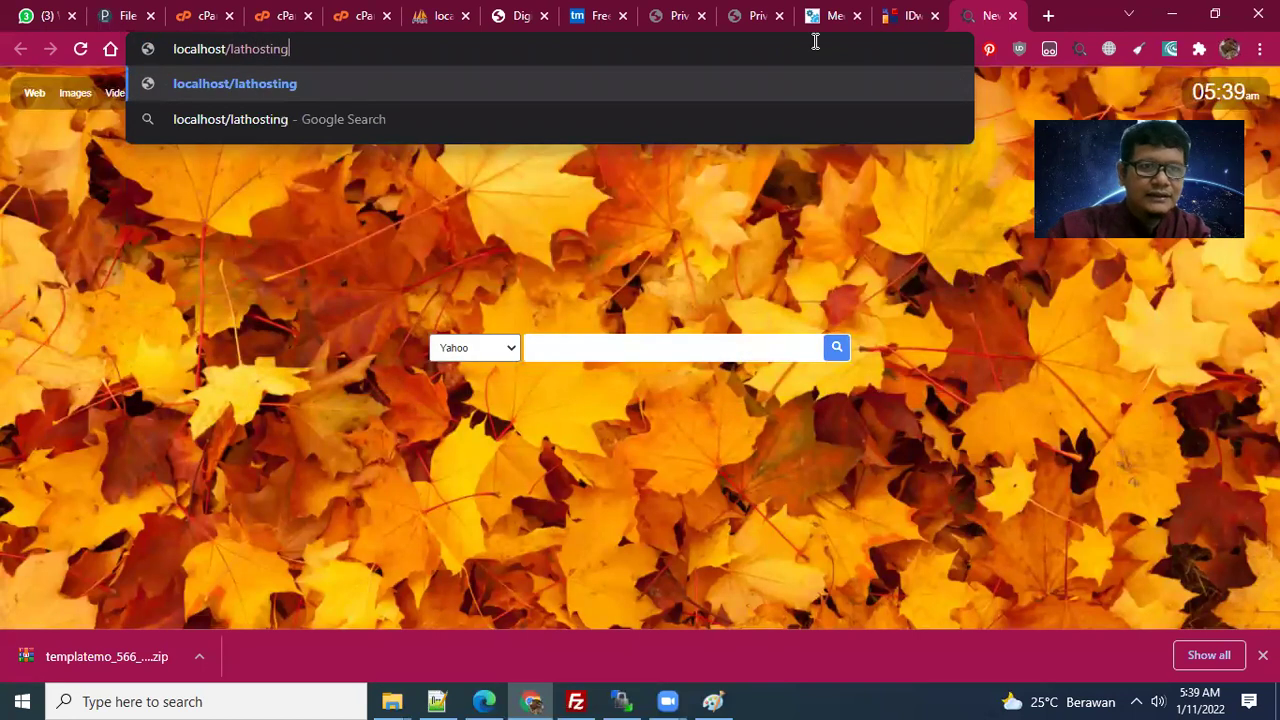
key(Return)
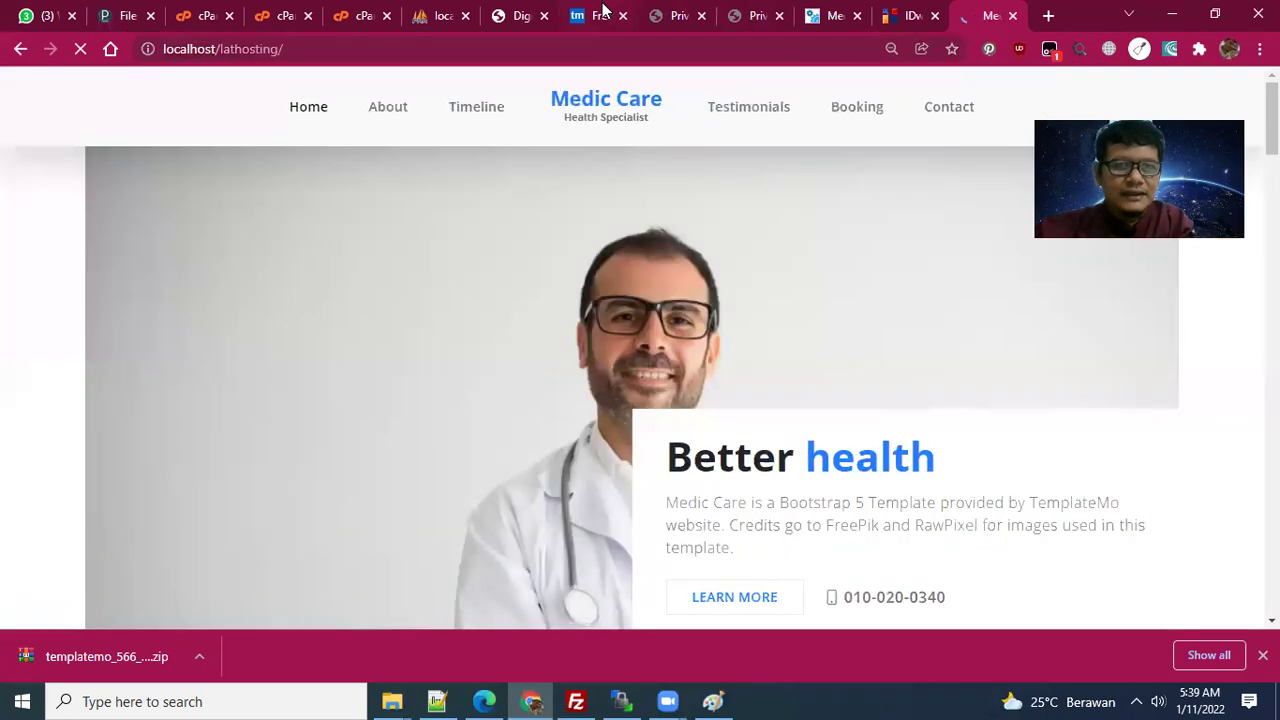
click(603, 14)
scroll(552, 151, down, 3)
scroll(531, 243, up, 7)
scroll(785, 119, up, 3)
click(987, 15)
scroll(611, 315, down, 3)
scroll(611, 315, up, 3)
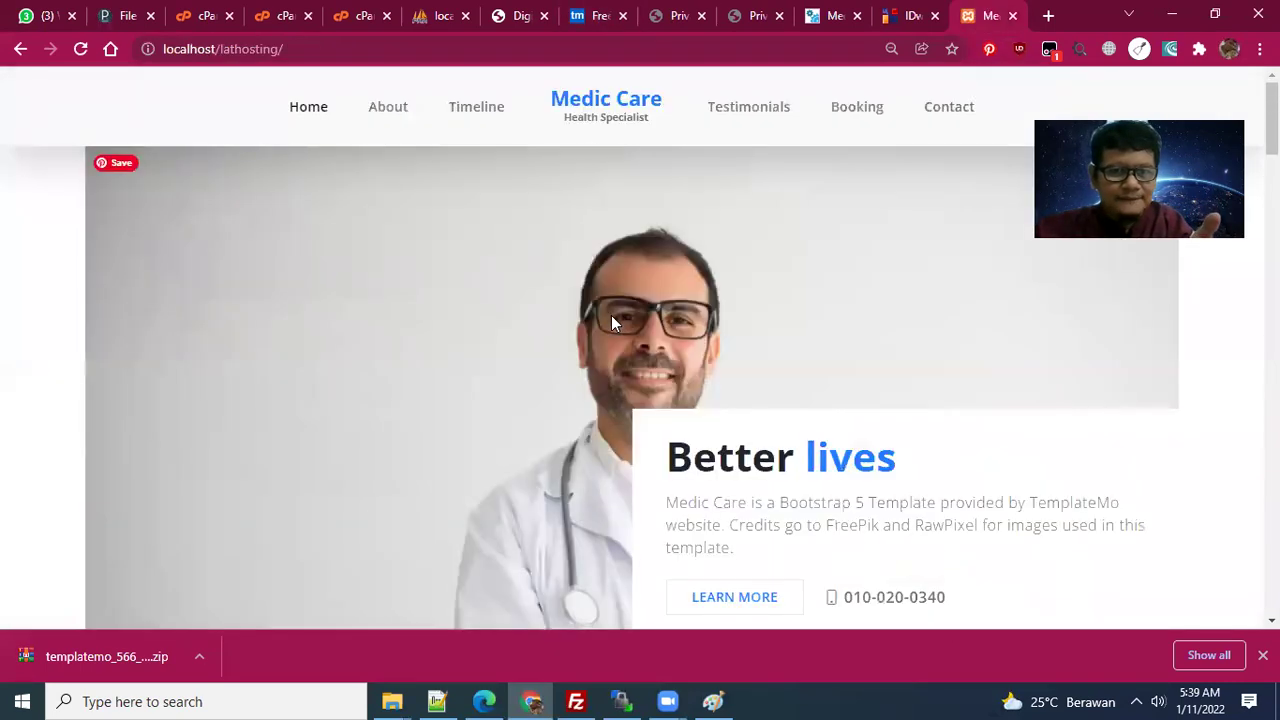
scroll(540, 128, down, 1)
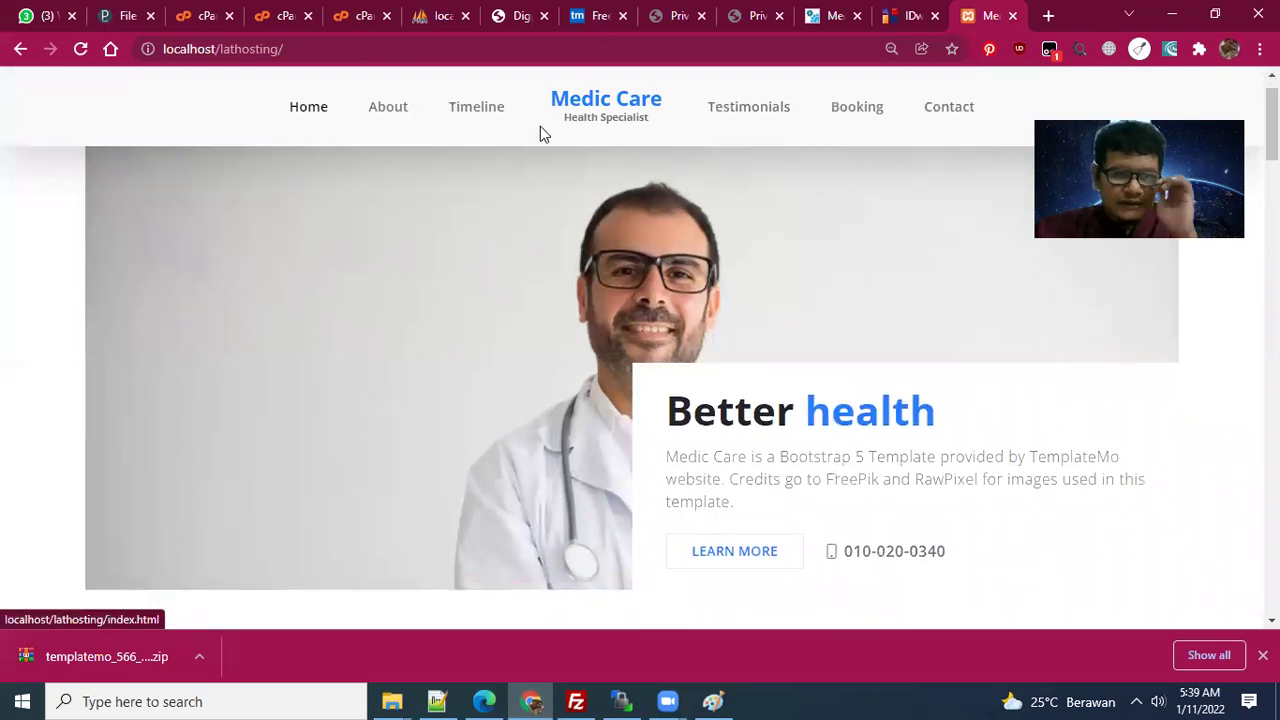
scroll(560, 500, down, 15)
- Return to the index.html source in Notepad++ and scroll through it
click(445, 700)
click(600, 199)
scroll(560, 450, down, 13)
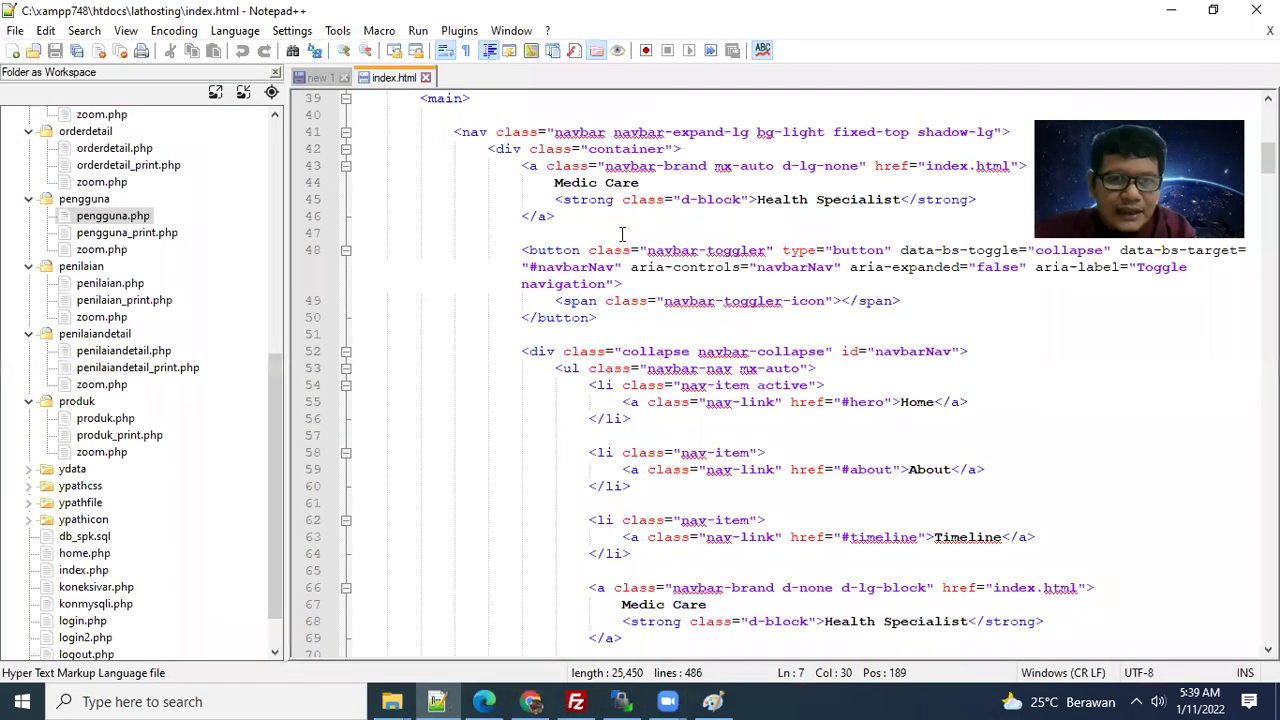
- Inspect the navbar markup around the Medic Care brand and Health Specialist lines, then return to Chrome
click(567, 185)
scroll(700, 350, down, 4)
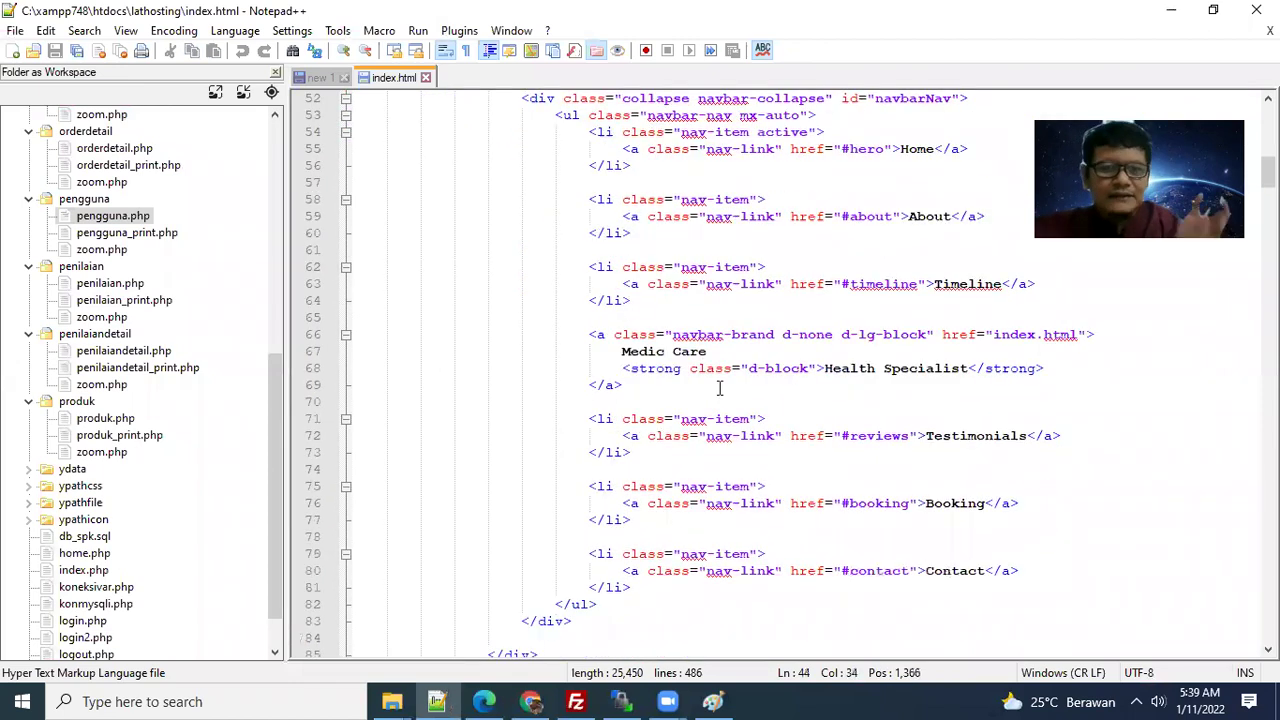
right_click(721, 390)
click(539, 370)
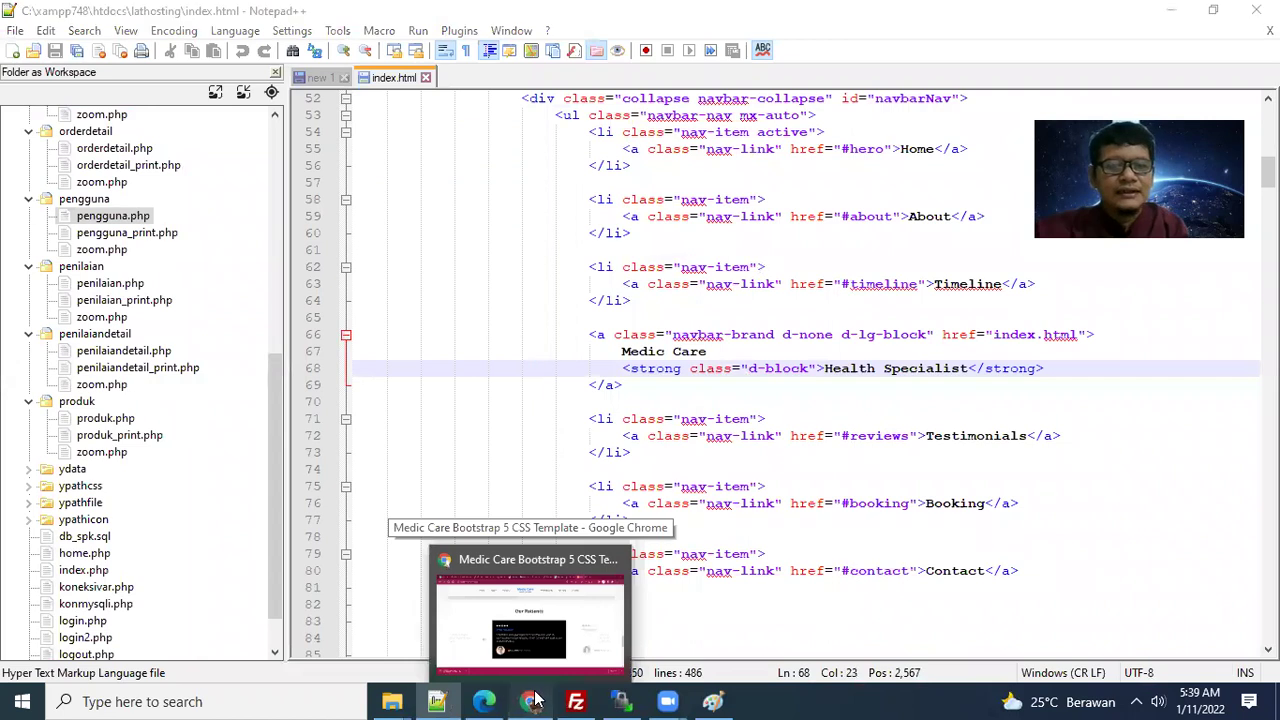
click(533, 700)
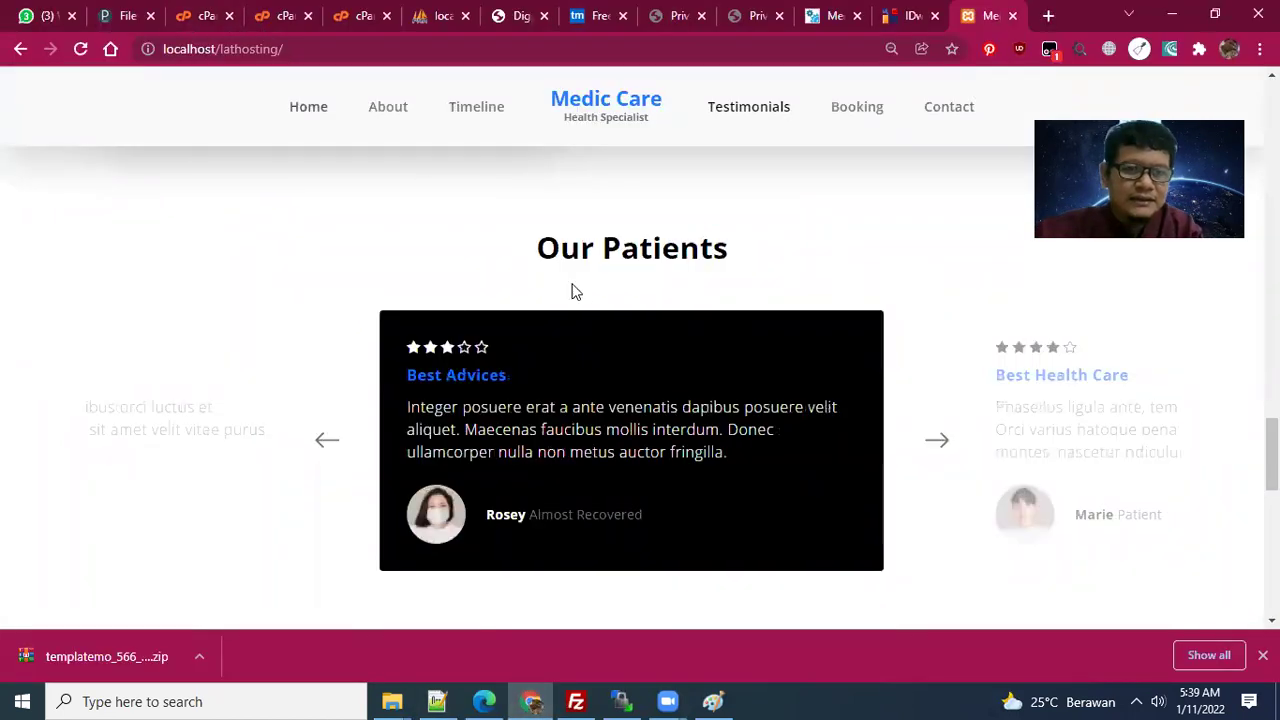
- Jump to the page's Timeline section and enable Ripple from its extension panel
scroll(517, 410, down, 9)
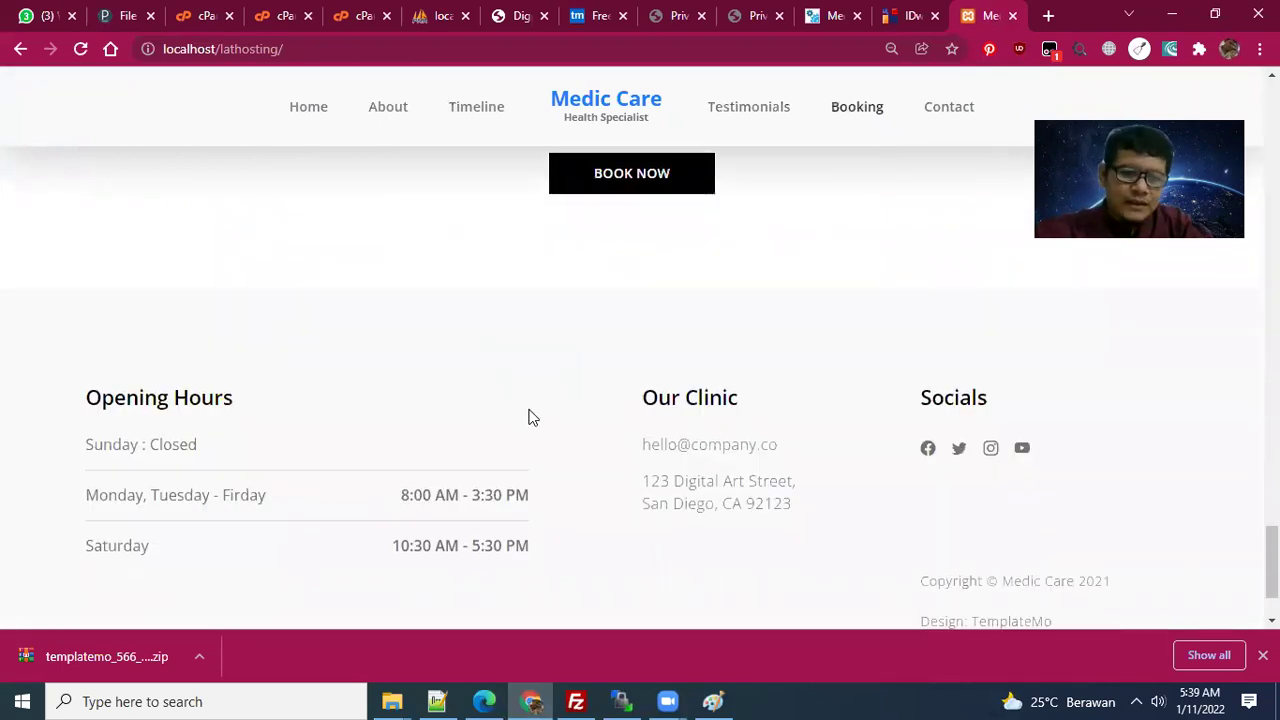
scroll(672, 350, up, 1)
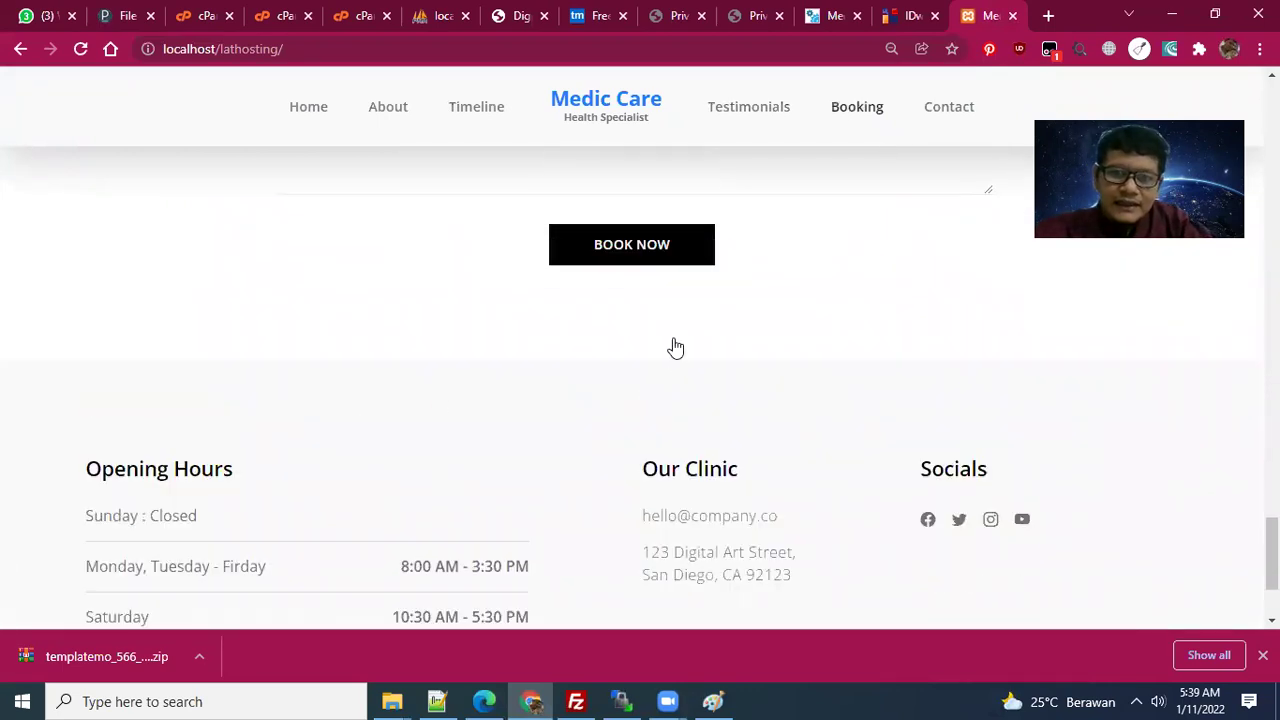
click(476, 106)
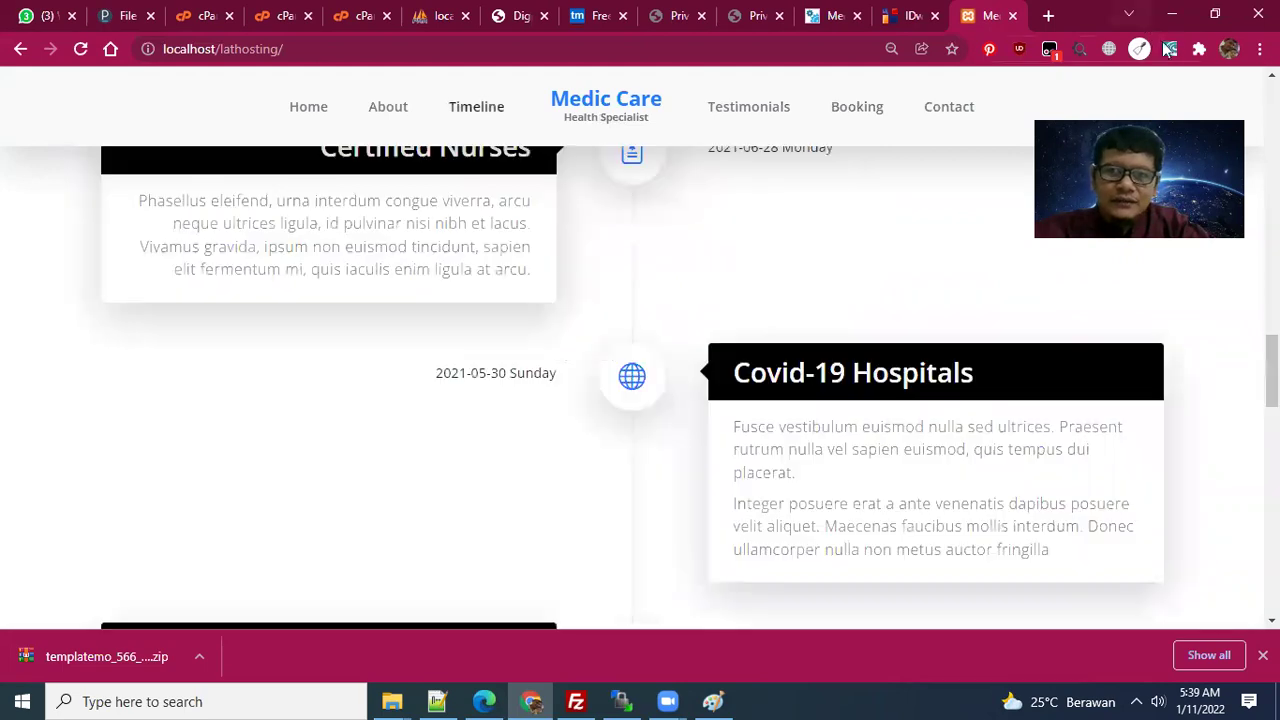
click(1168, 50)
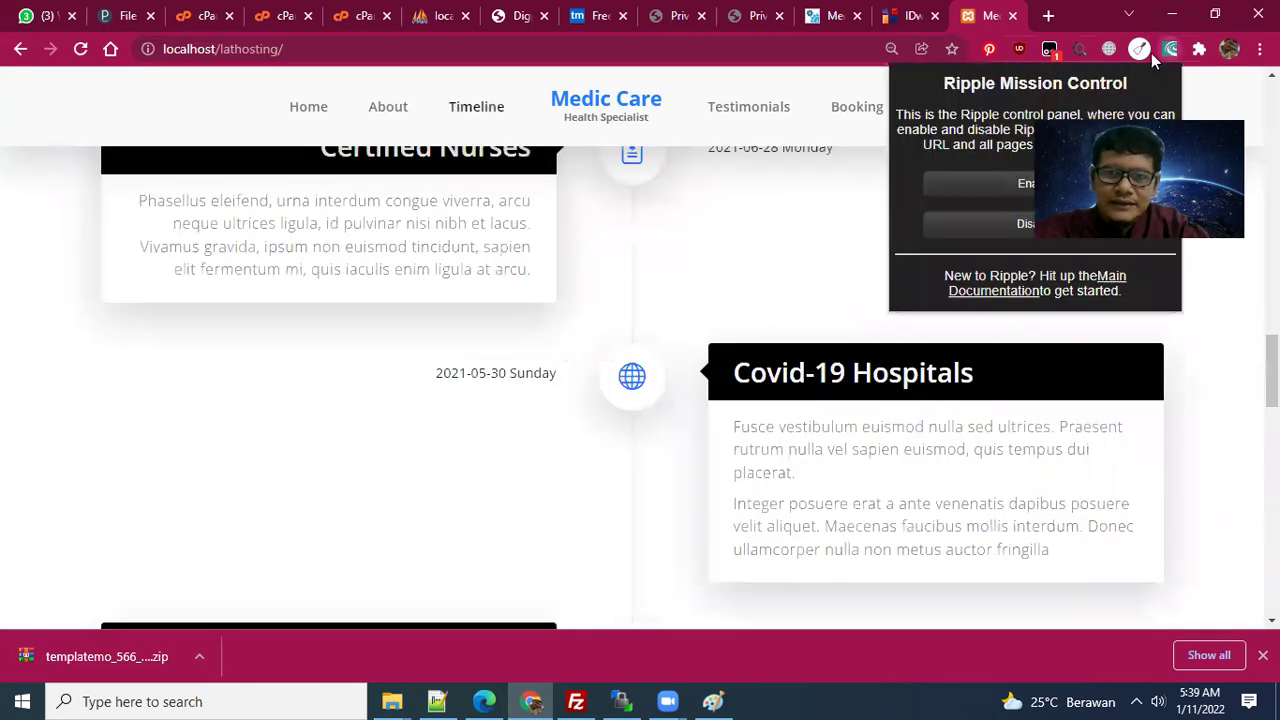
click(956, 191)
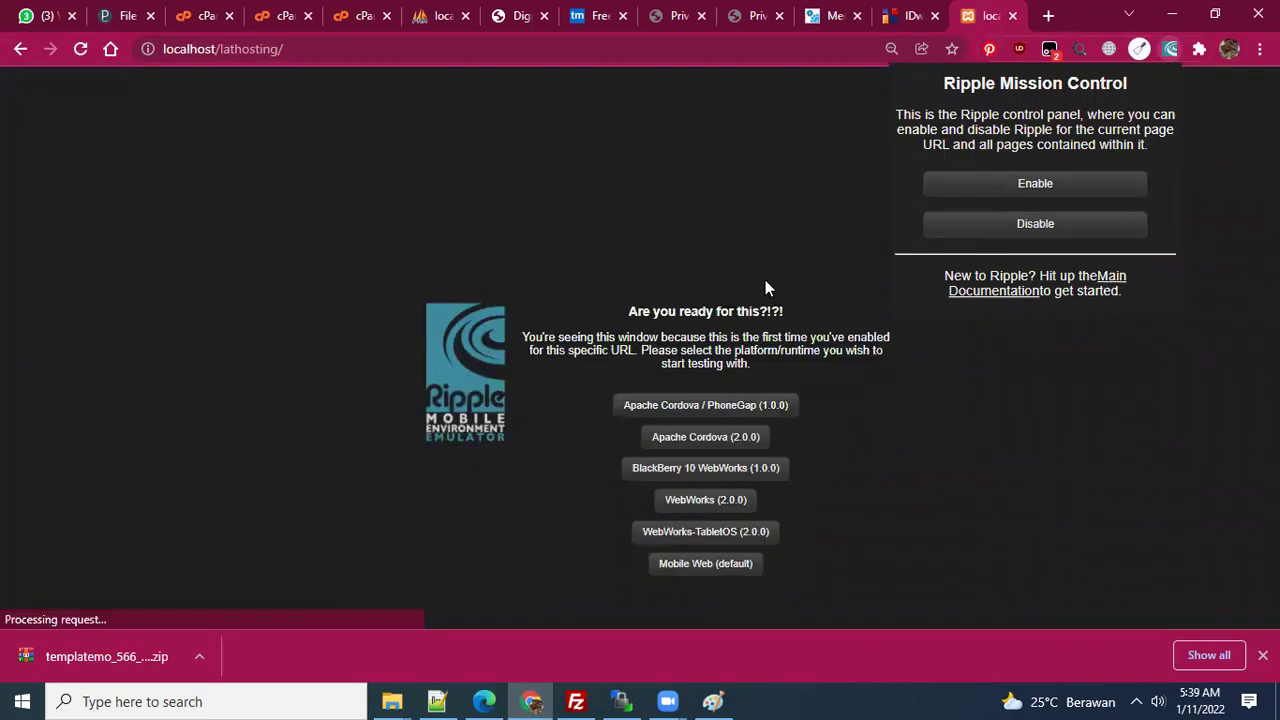
- Emulate a mobile device with Ripple, reach Timeline via the hamburger menu, then disable emulation
click(729, 405)
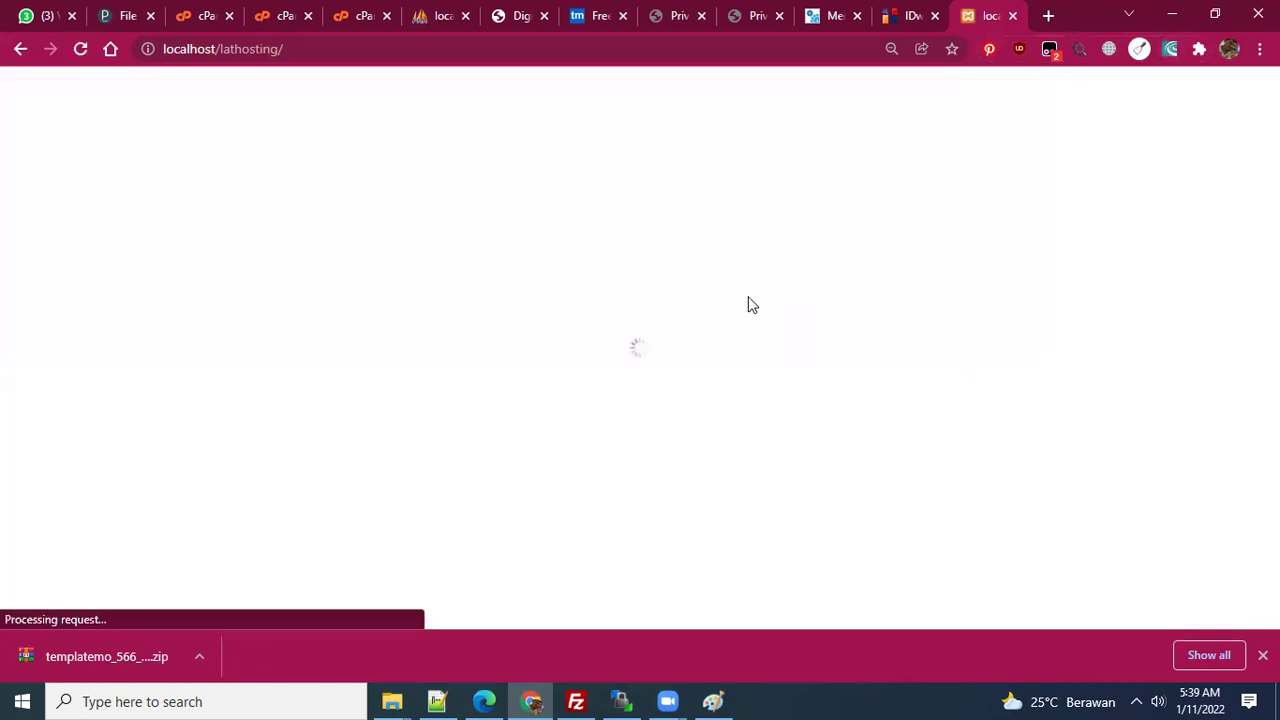
scroll(650, 371, down, 5)
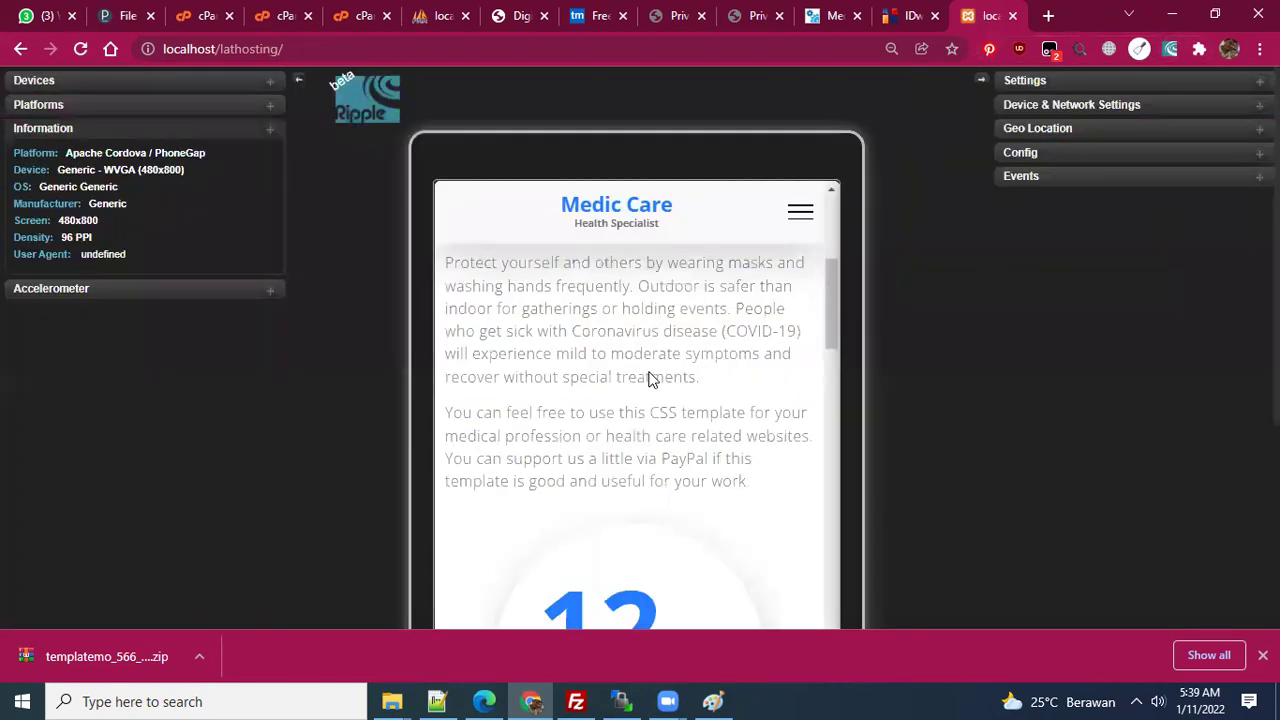
scroll(770, 245, down, 5)
click(793, 223)
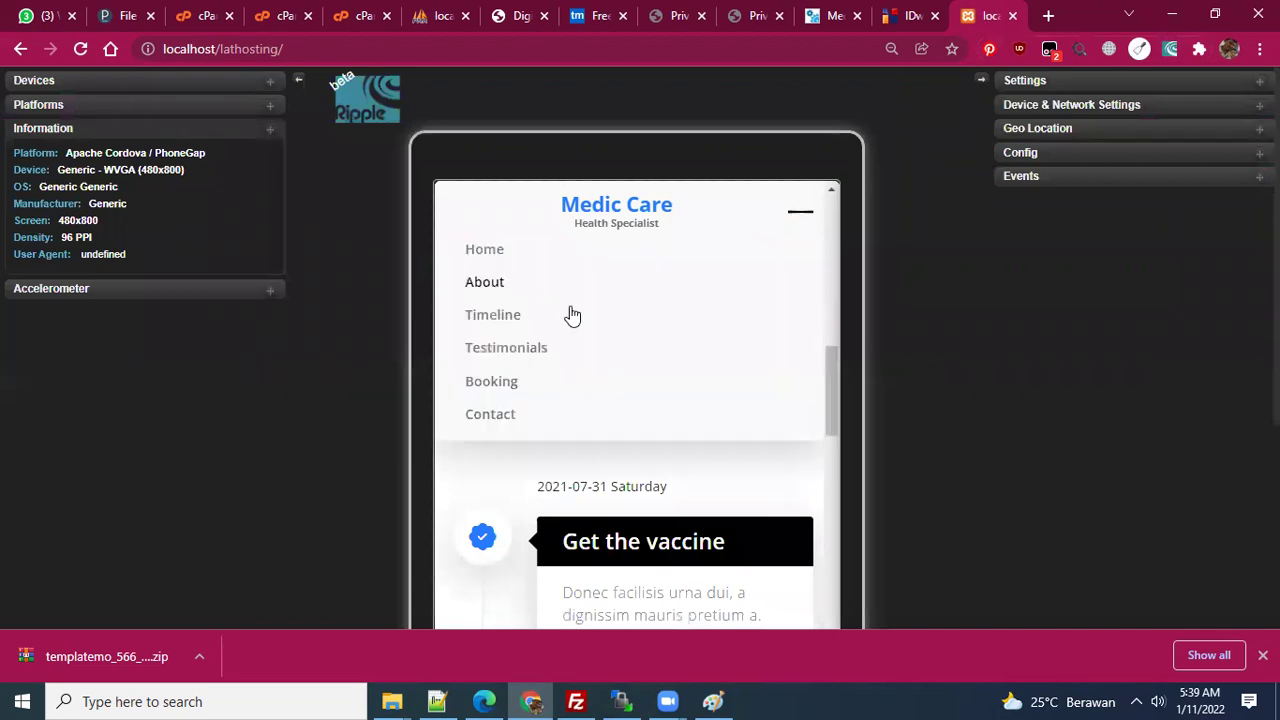
click(521, 313)
click(803, 212)
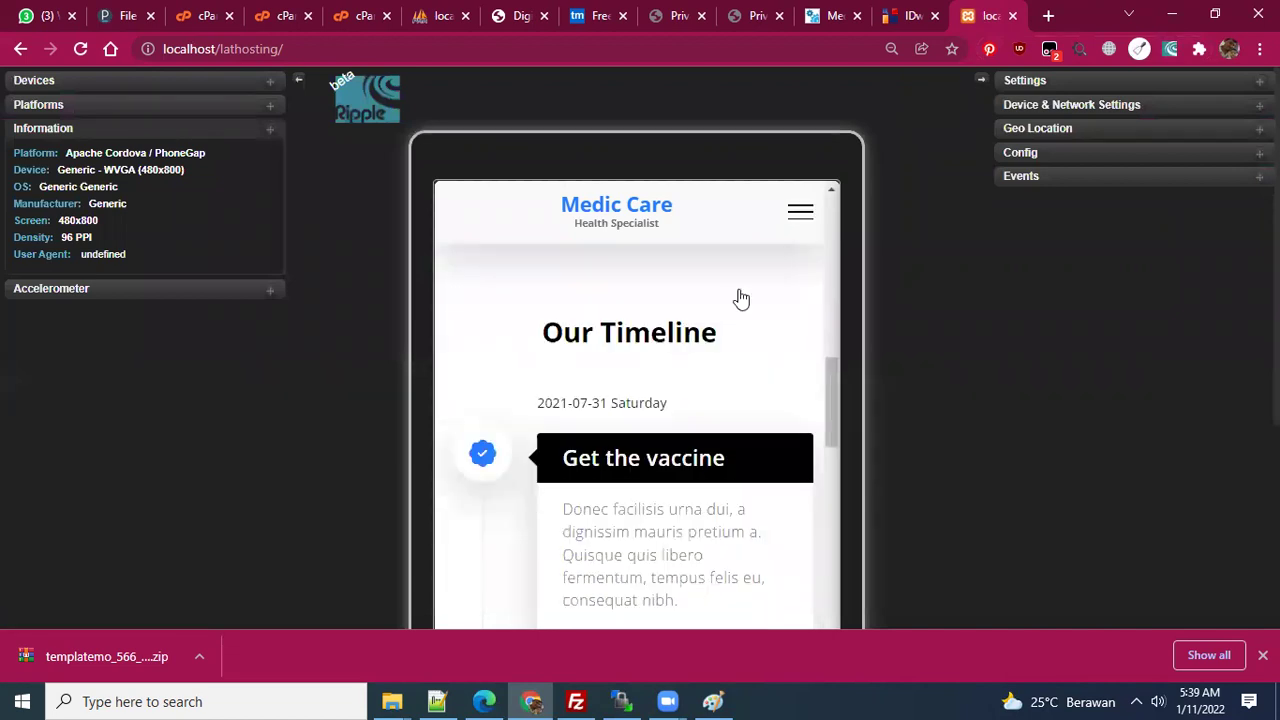
click(549, 347)
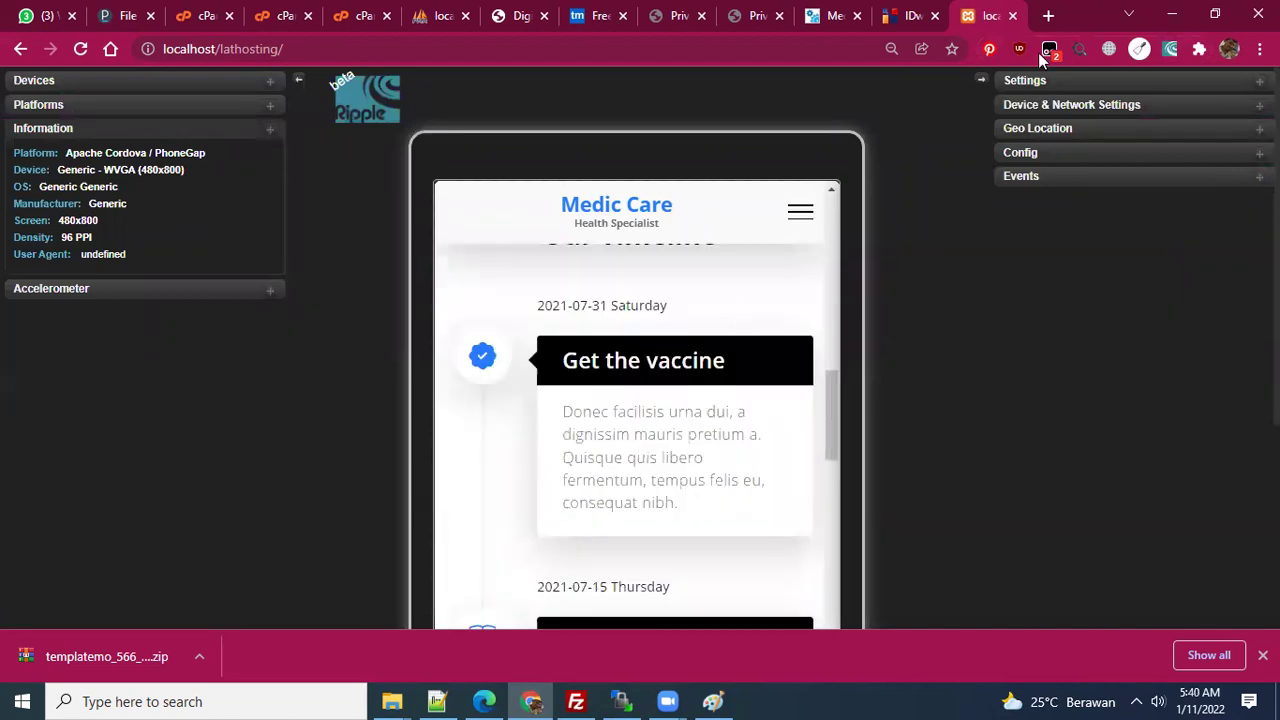
click(1170, 52)
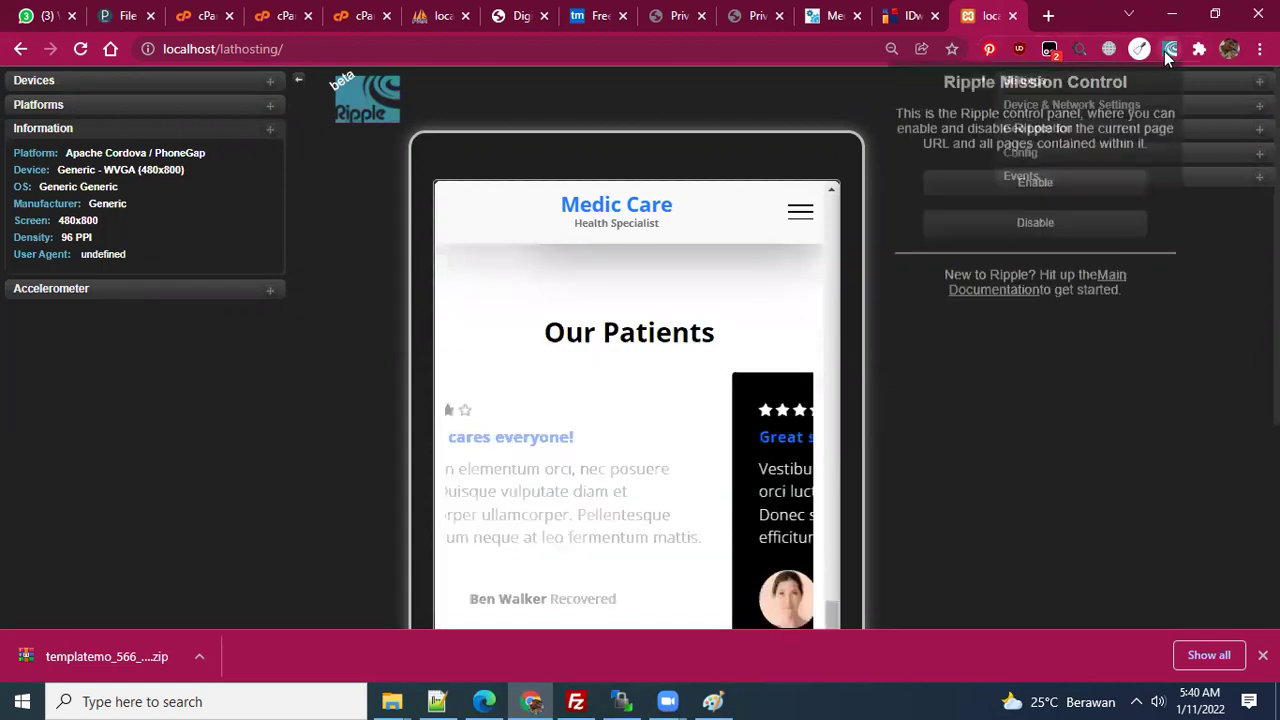
click(379, 402)
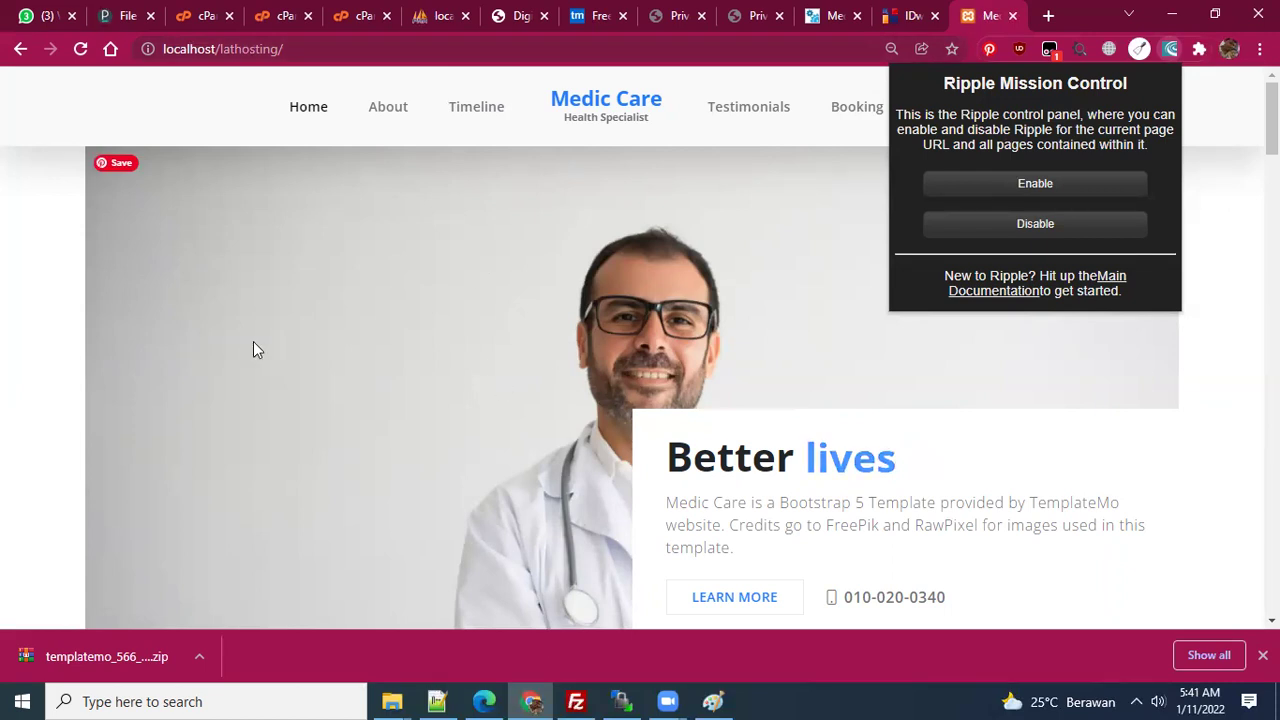
- Check the uploaded remote files in FileZilla, then bring WinSCP to the front
key(alt+Tab)
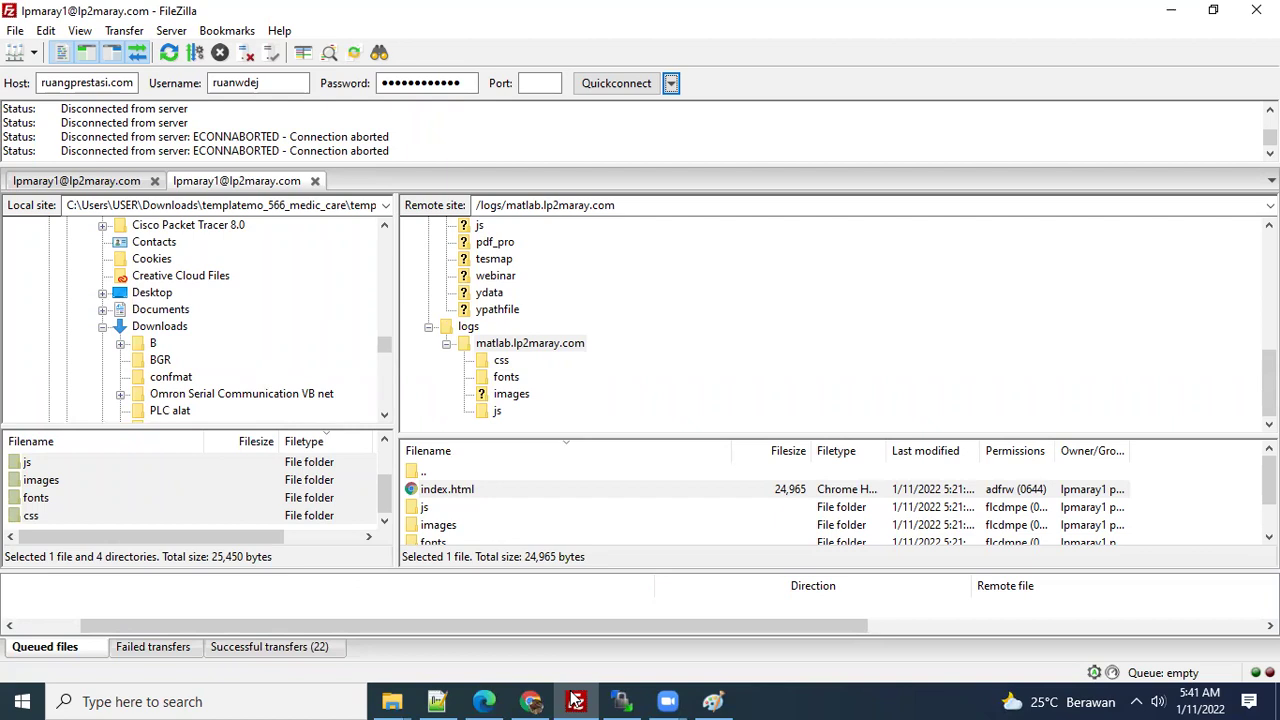
click(632, 698)
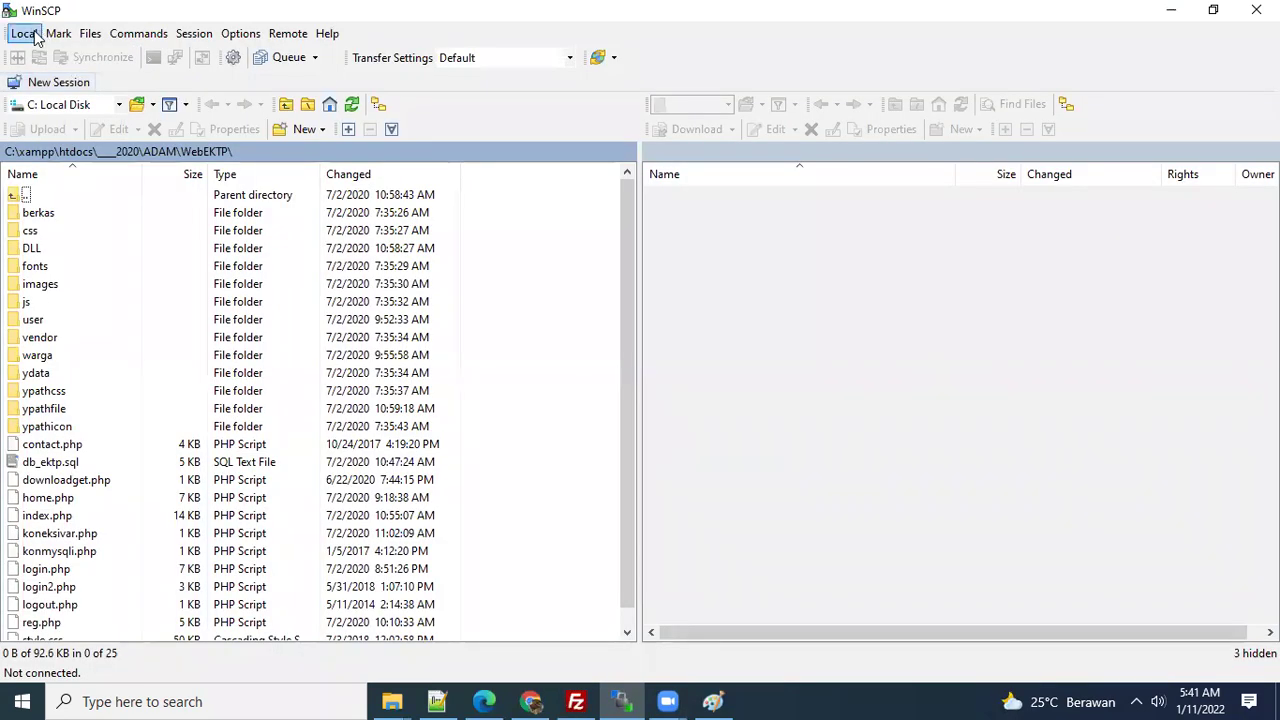
- Start a new WinSCP session with FTP protocol and log in to the saved hosting site
click(46, 84)
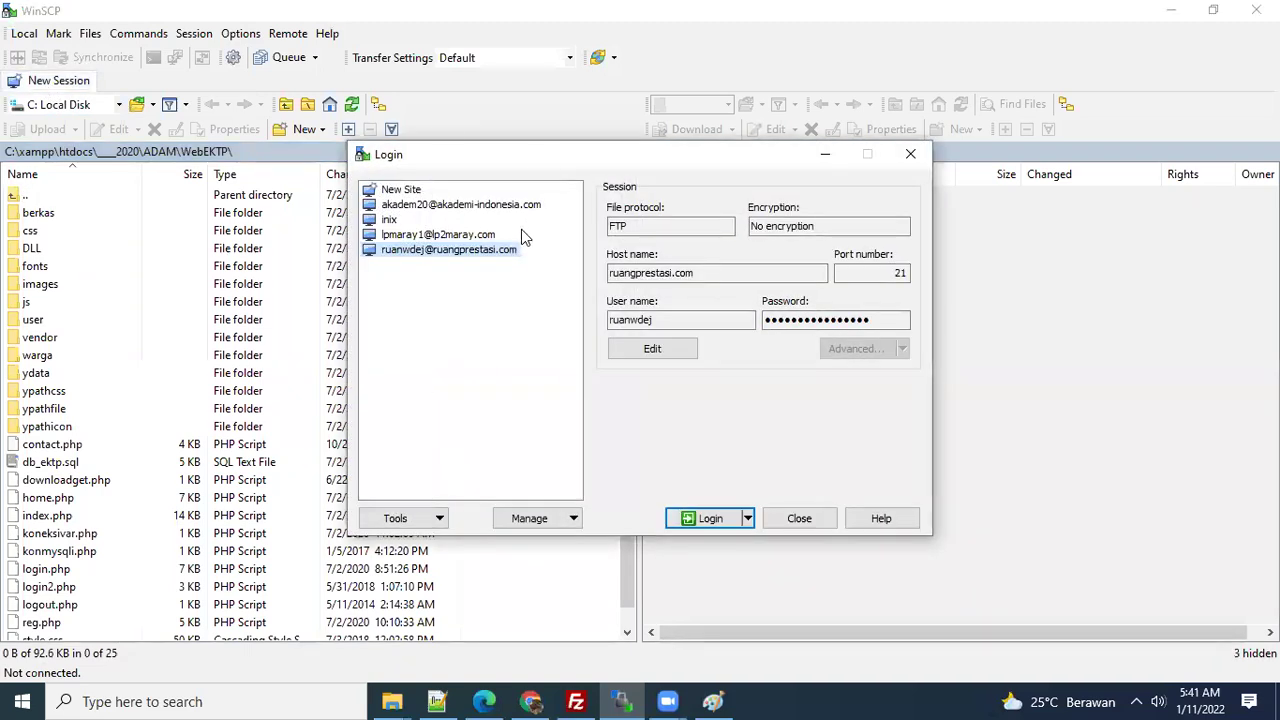
click(481, 238)
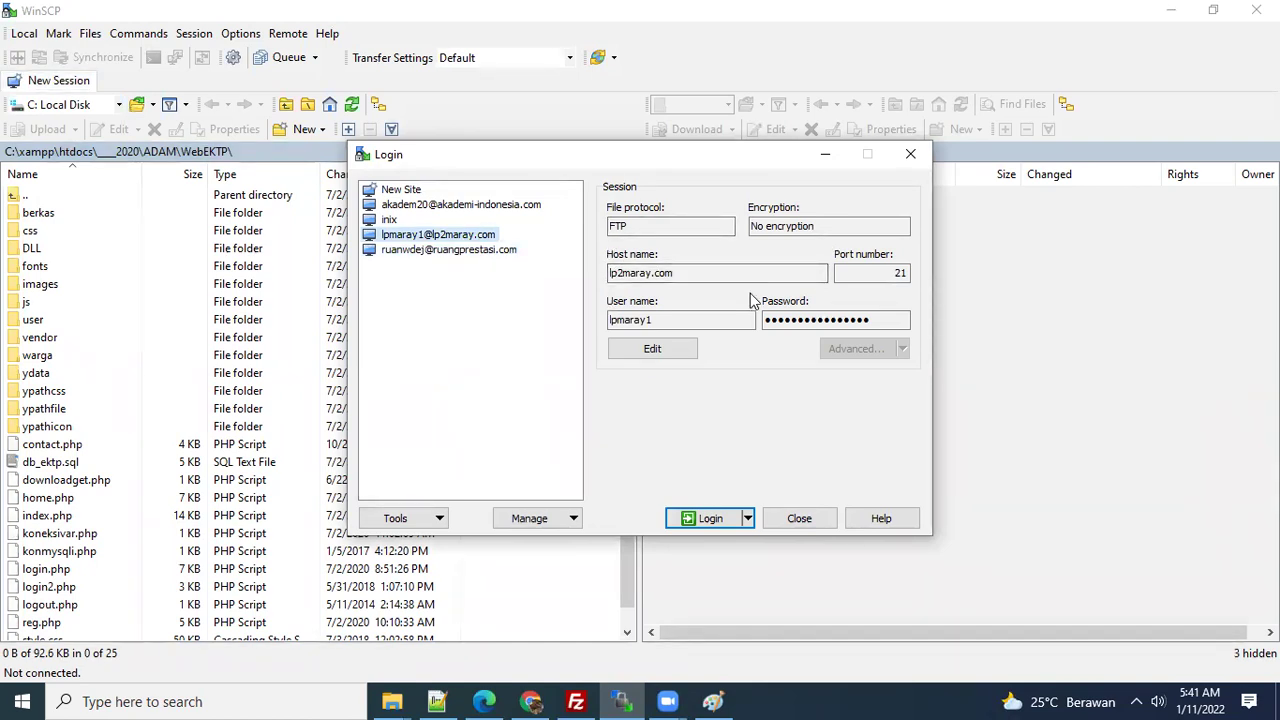
click(406, 190)
click(627, 281)
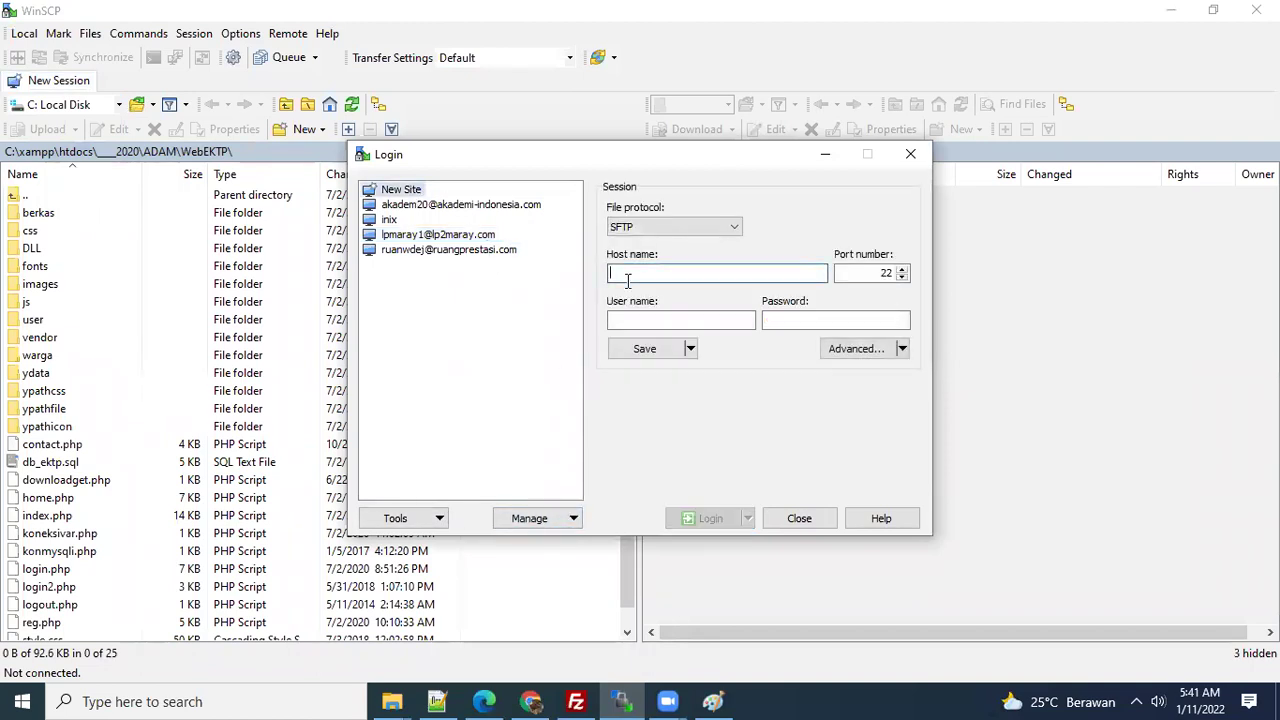
click(718, 228)
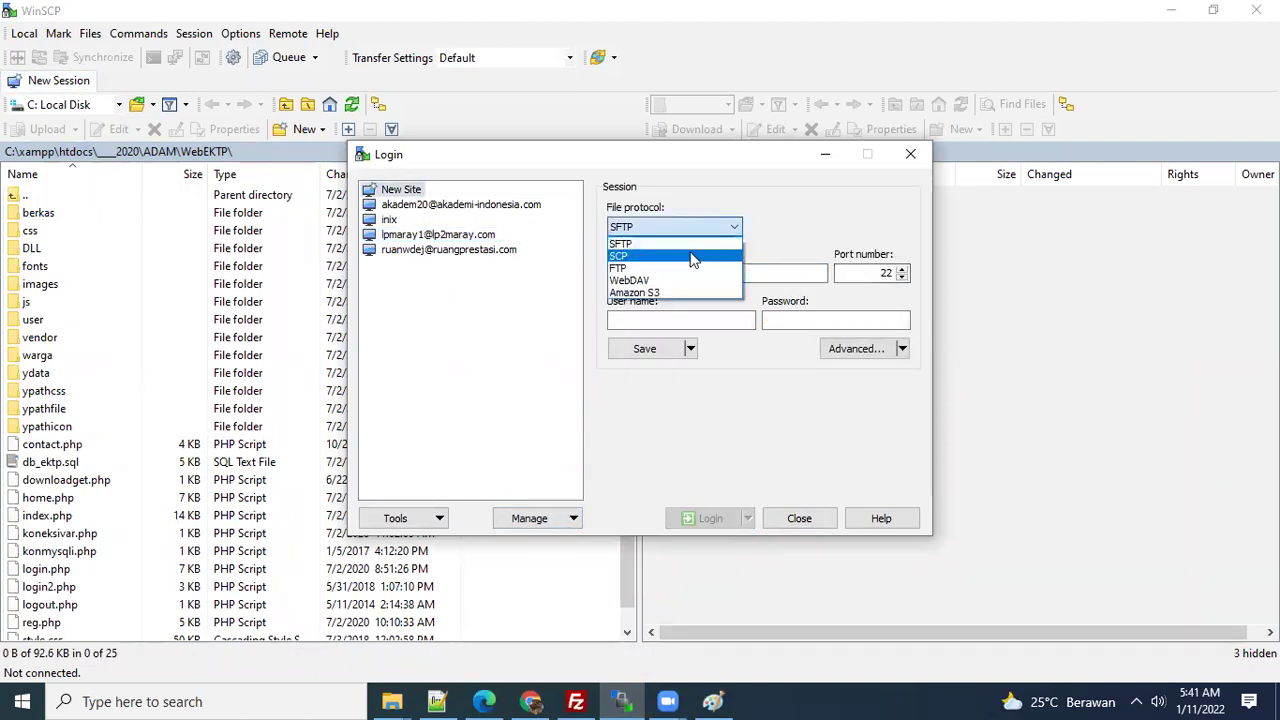
click(686, 271)
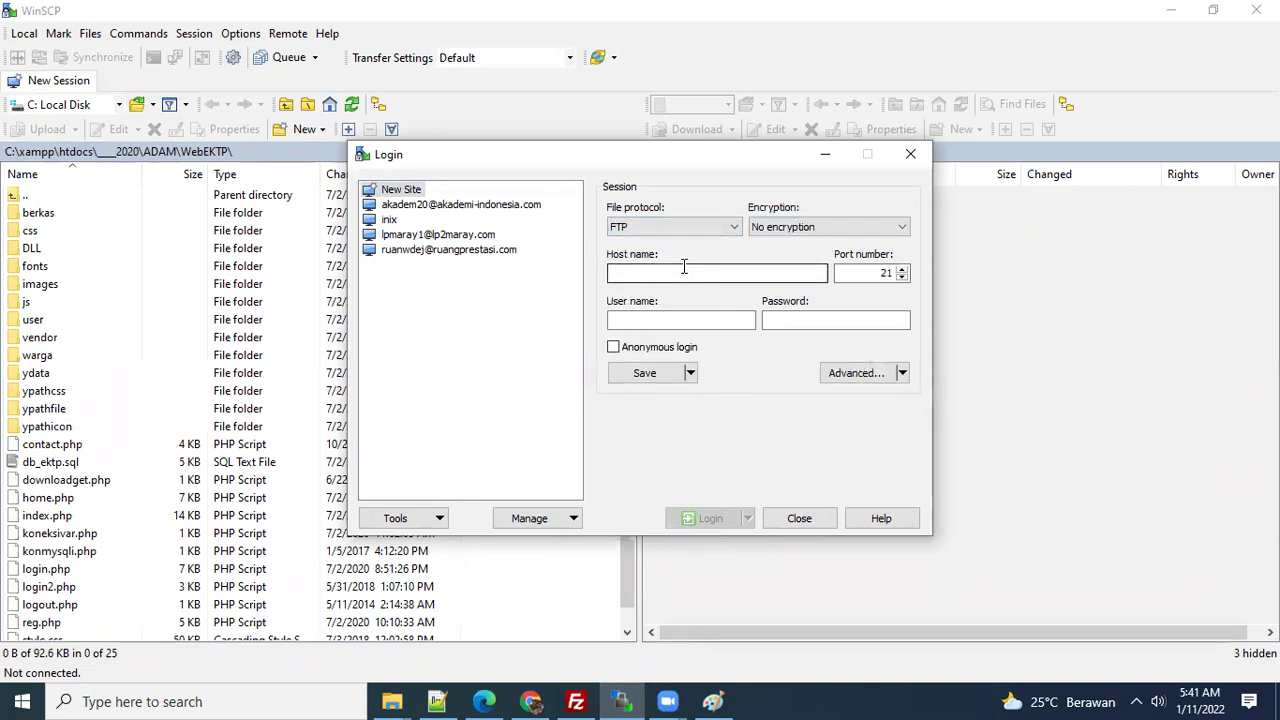
click(430, 235)
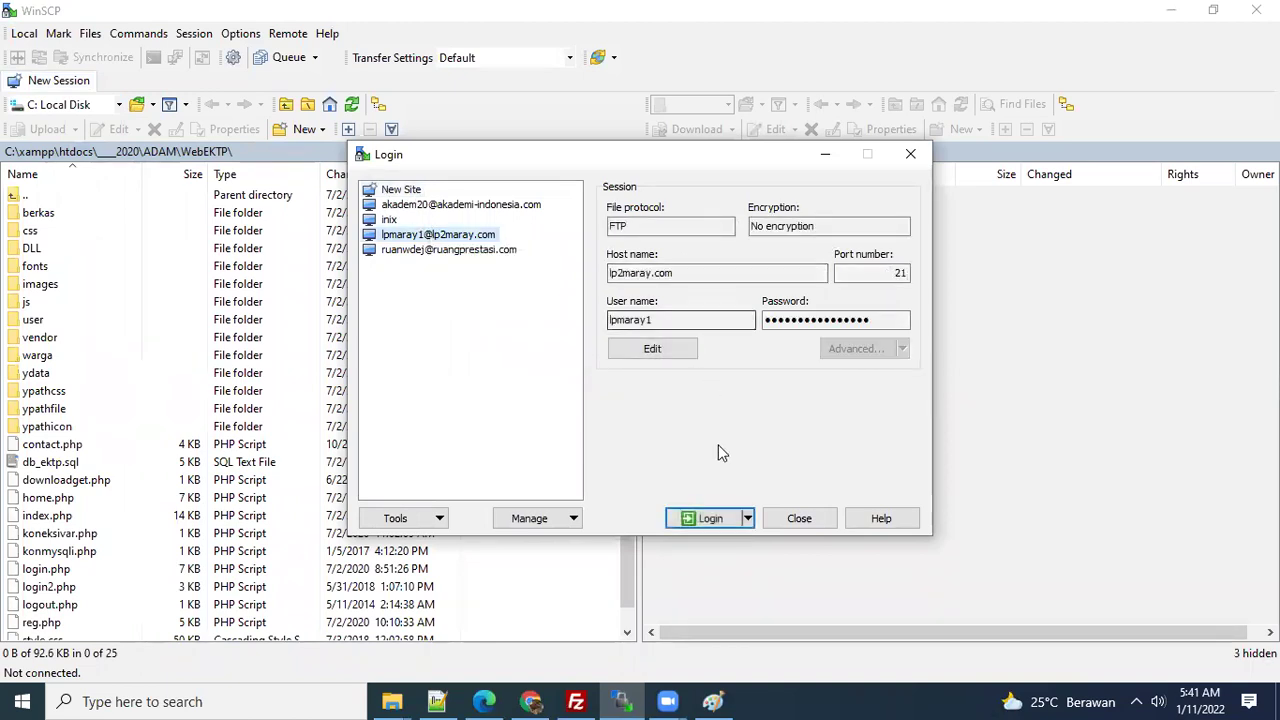
click(697, 523)
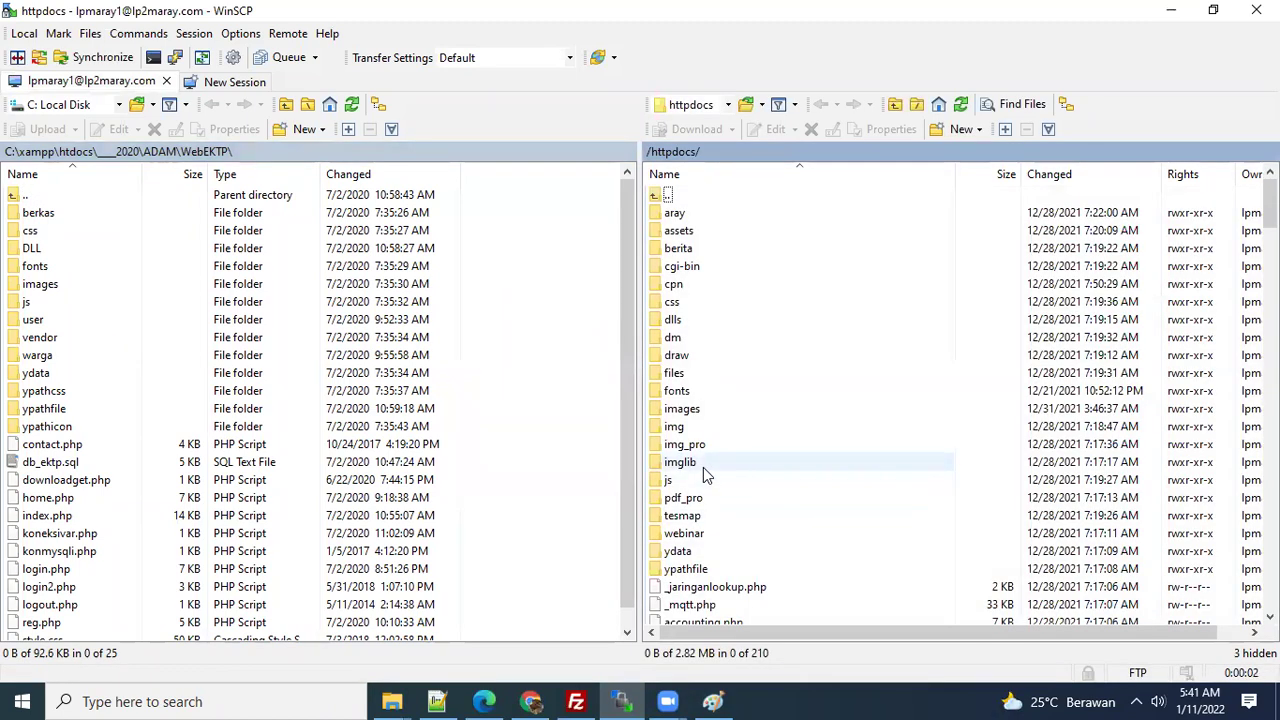
- Browse the httpdocs listing, inspect login.php's actions, then switch back to FileZilla
scroll(775, 470, down, 2)
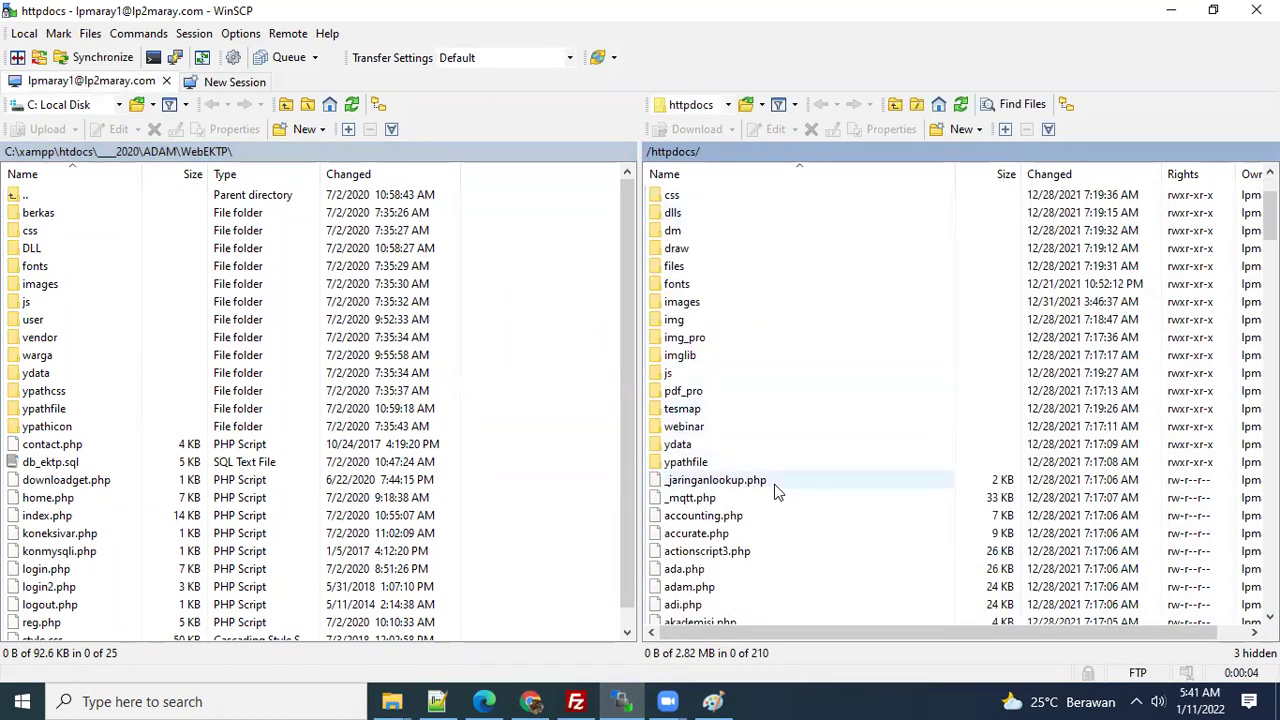
scroll(775, 490, down, 20)
scroll(896, 546, down, 20)
drag(1270, 584, 1270, 539)
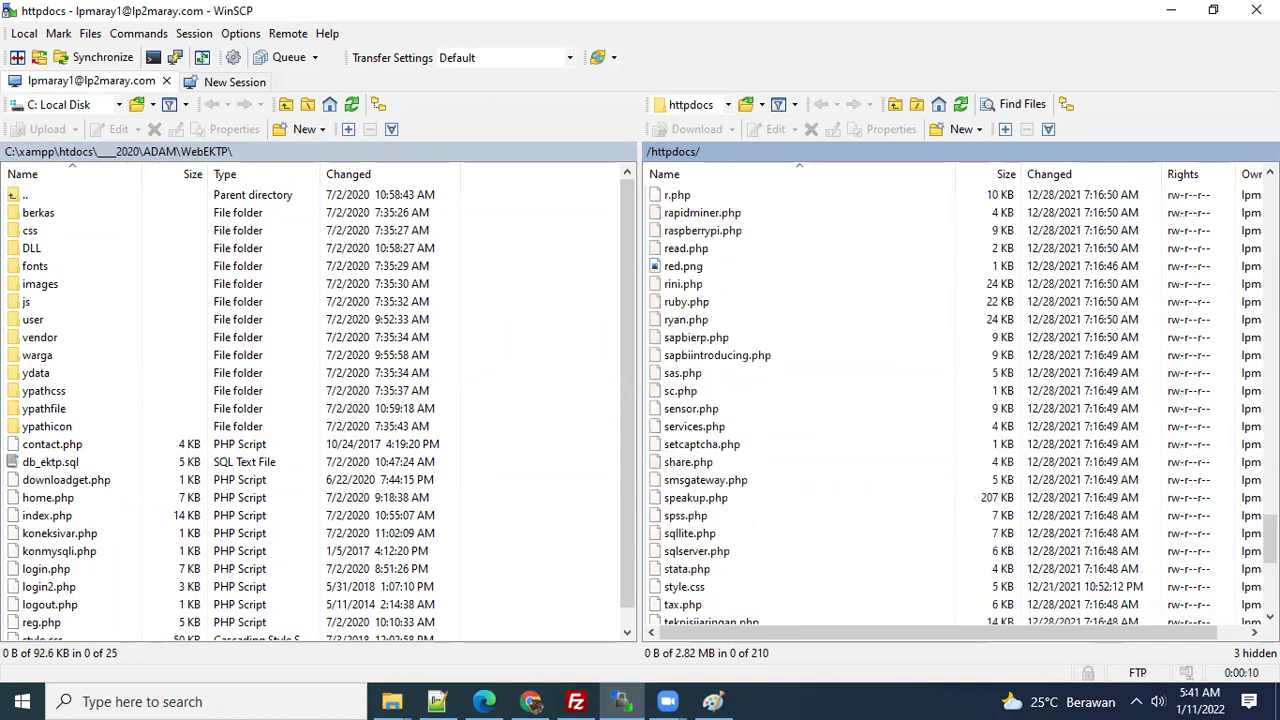
scroll(896, 441, up, 16)
drag(1270, 440, 1270, 203)
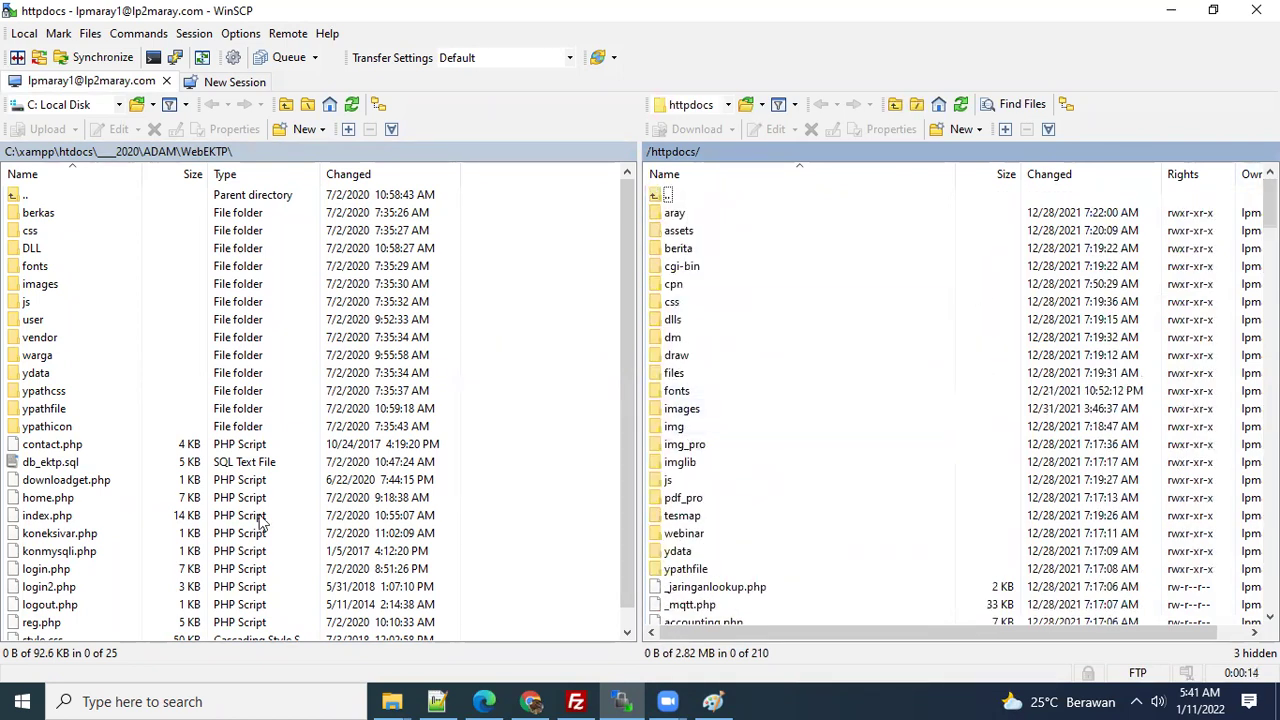
click(30, 569)
right_click(27, 570)
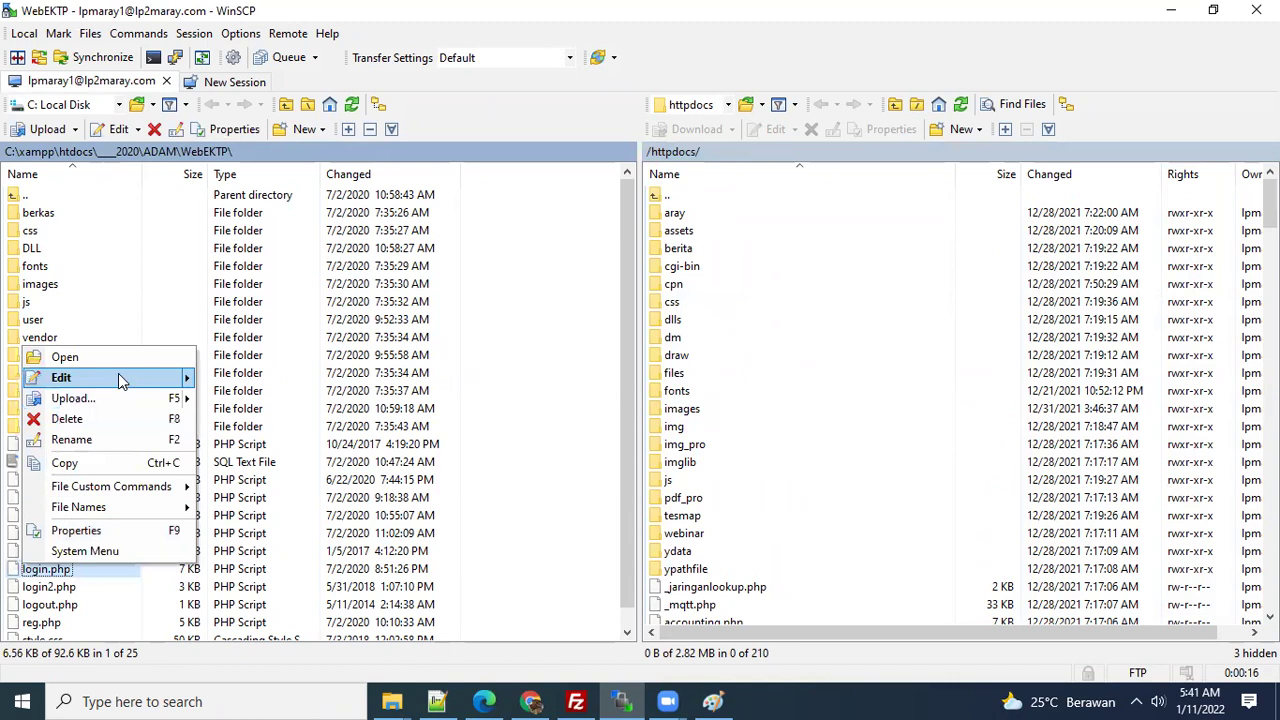
mouse_move(116, 392)
click(62, 602)
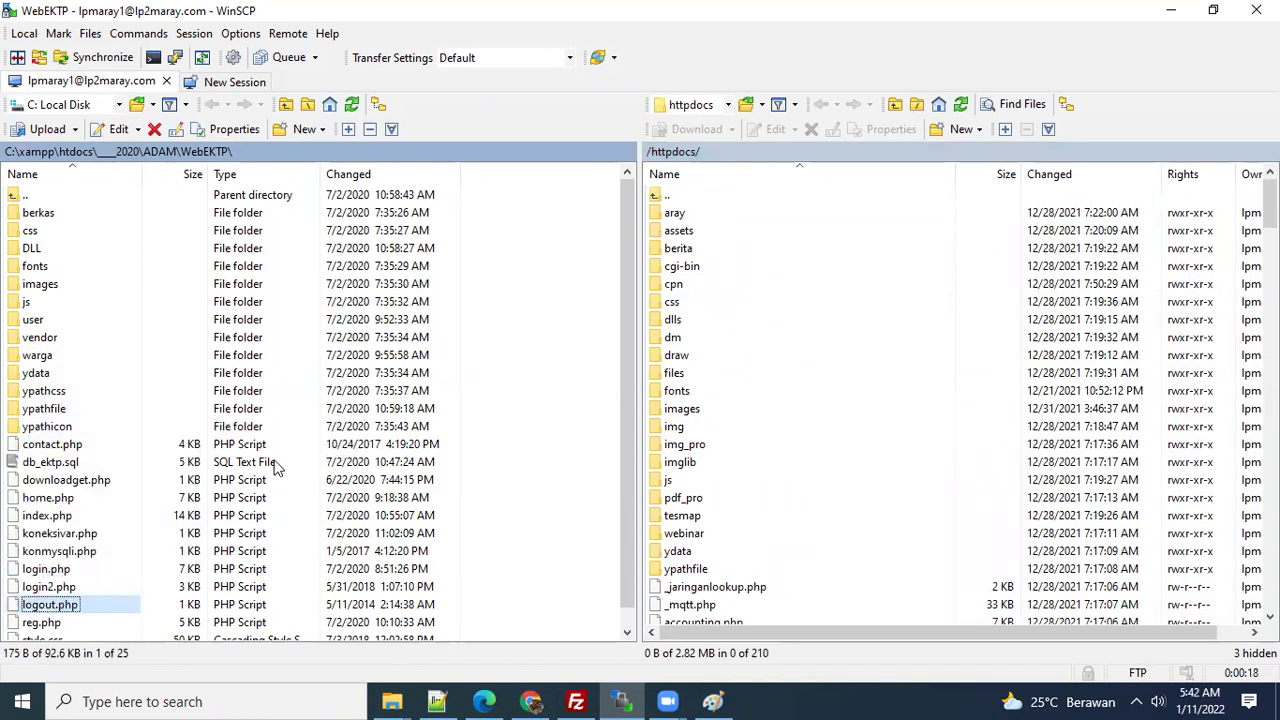
key(alt+Tab)
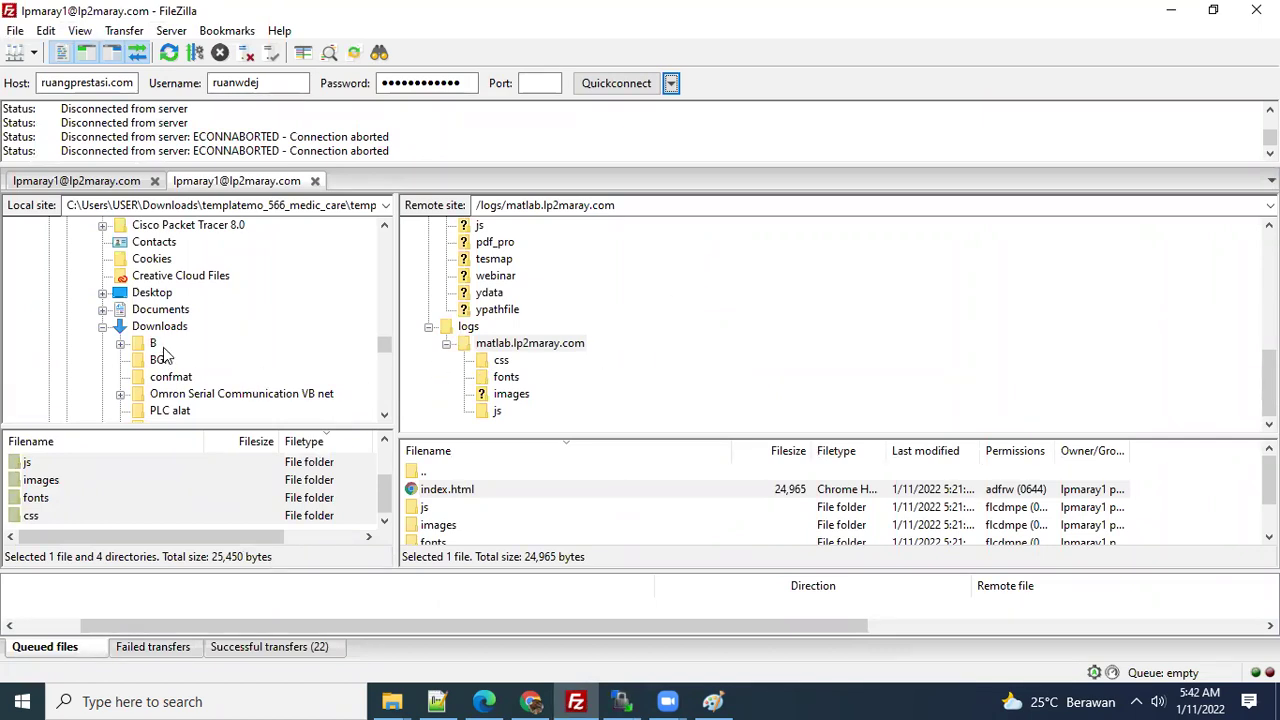
- Leave FileZilla's remote /logs/matlab.lp2maray.com listing and bring Chrome with the Medic Care page forward
click(534, 140)
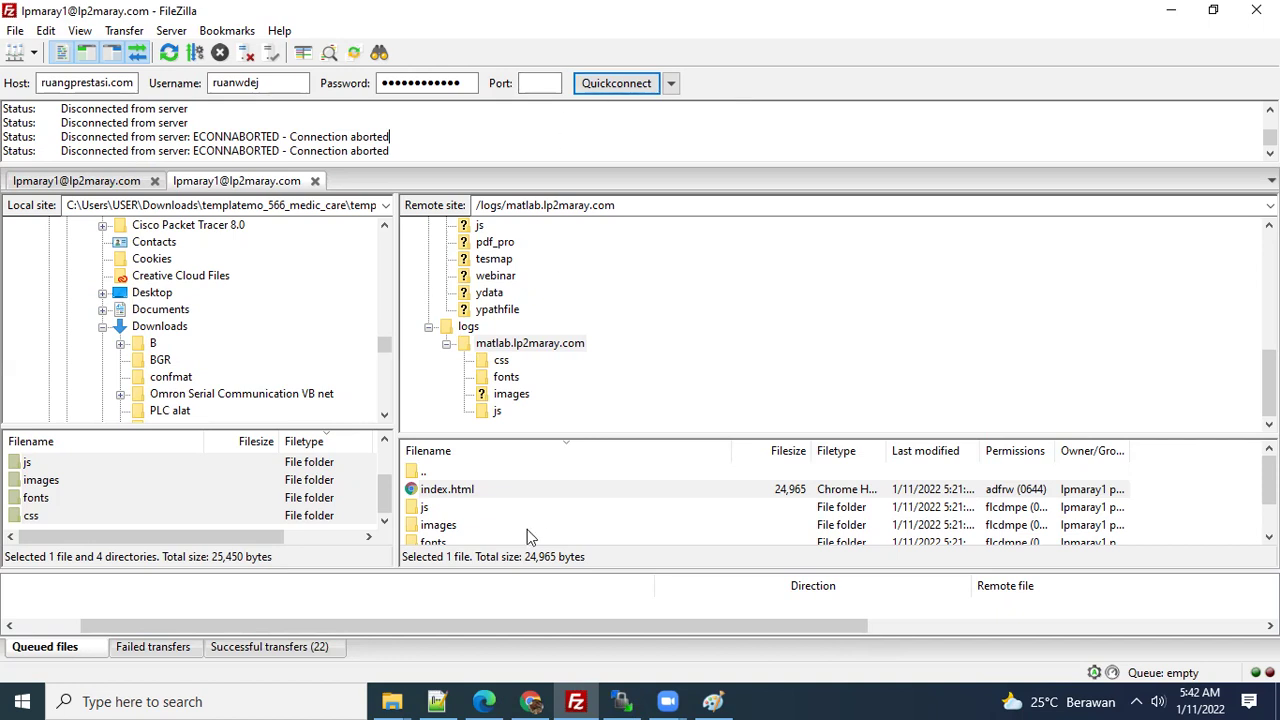
click(532, 701)
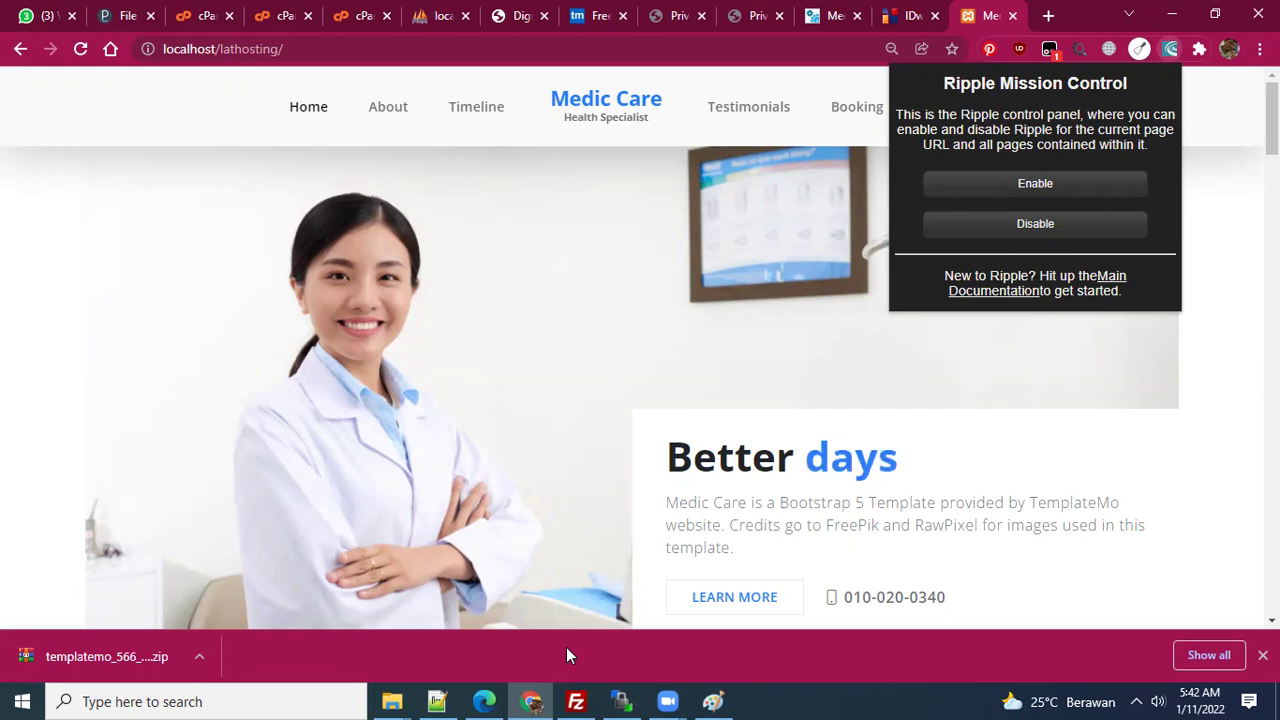
- Bring Notepad++ forward and show the hosting notes in the 'new 1' document
click(436, 700)
click(436, 700)
click(436, 700)
click(316, 77)
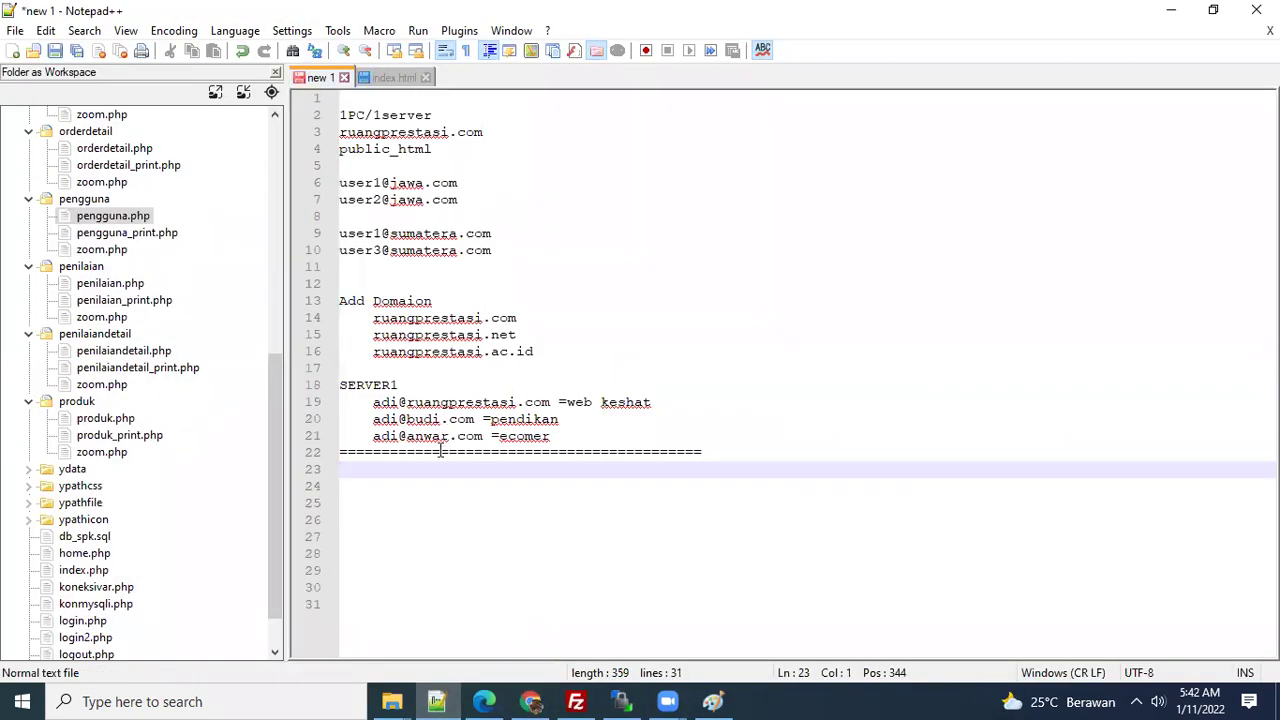
- Add a 'Hosting=>' heading below the separator, fixing the 'Hostoing' typo
click(405, 480)
text(Hostong)
key(BackSpace)
key(BackSpace)
text(ing=>)
key(Return)
key(Return)
key(Up)
key(Up)
key(Right)
key(Right)
key(Right)
key(Right)
key(shift+Right)
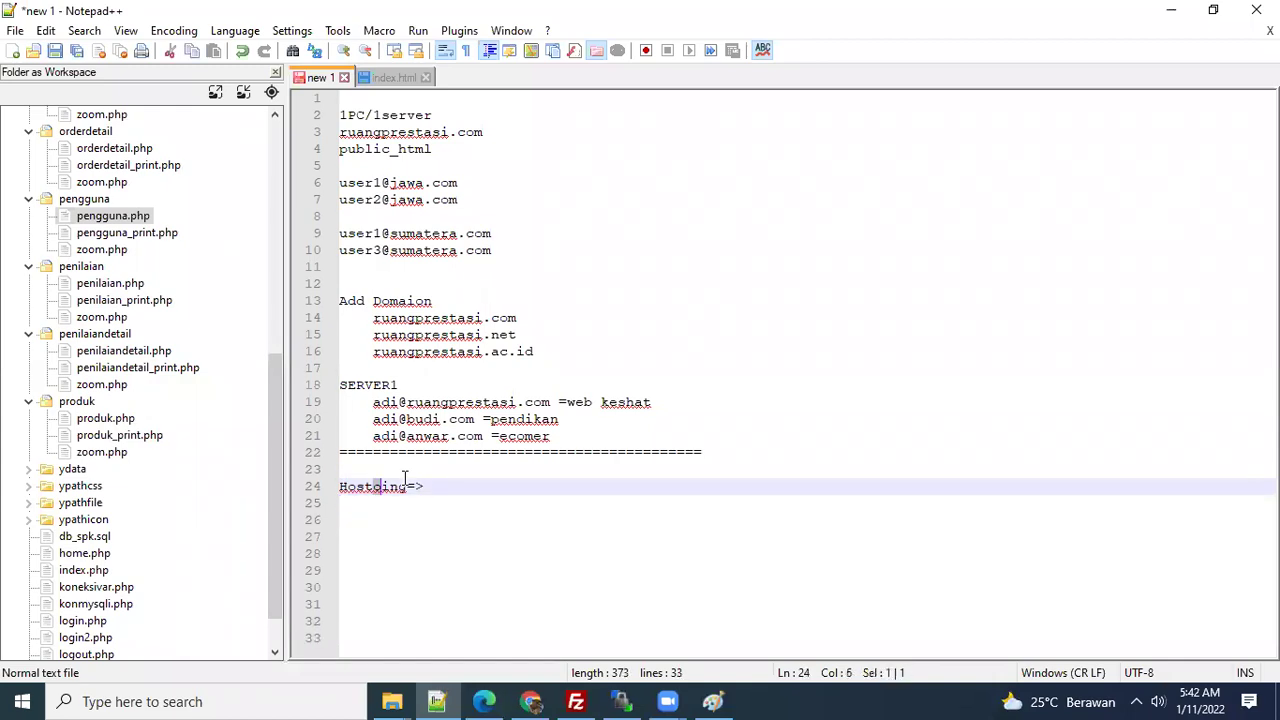
key(BackSpace)
key(Down)
key(Tab)
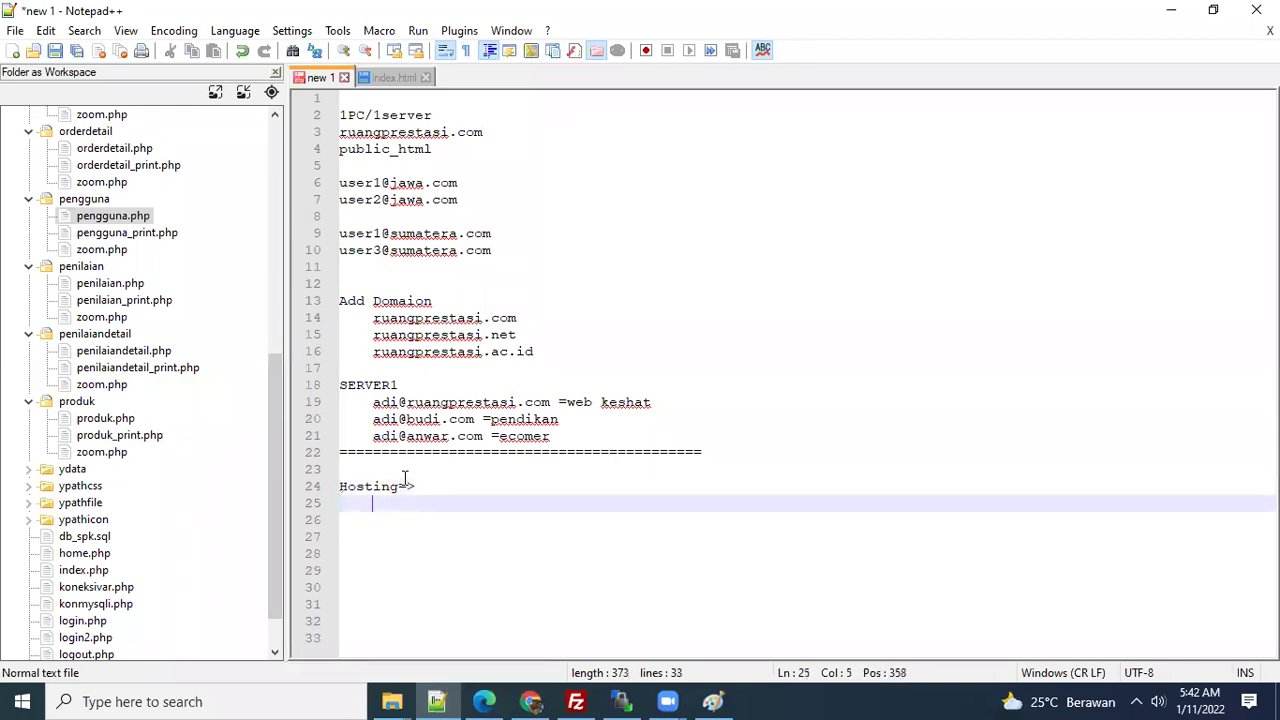
- List 'Beli Domain' and 'Beli Hosting' as indented items under the Hosting heading
text(Beli Domain)
key(Return)
text(Beli Hosting)
key(Right)
key(Up)
key(shift+Down)
key(Up)
key(Up)
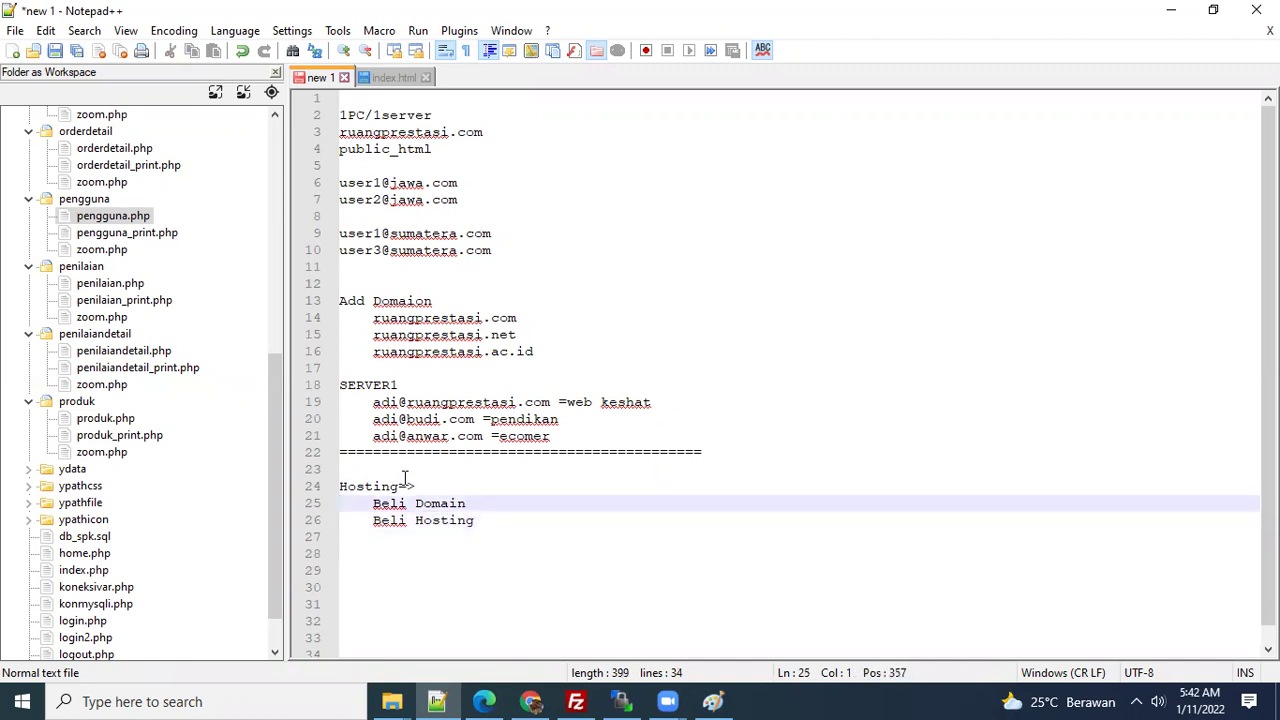
key(shift+Down)
key(shift+Down)
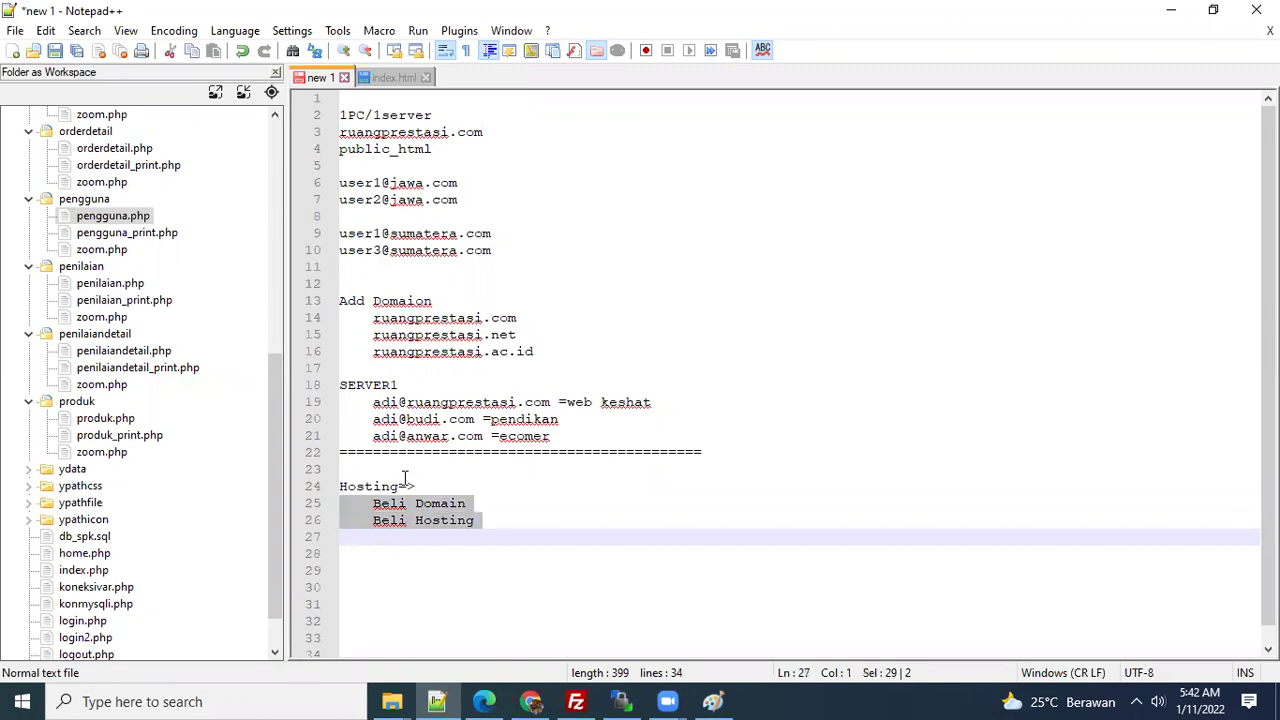
key(Up)
key(Up)
key(Down)
key(End)
- Extend the line to 'Beli Hosting/meletakkan file web ke server/provider' and add '=' after Beli Domain
text(/menem)
key(shift+Left)
key(shift+Left)
key(shift+Left)
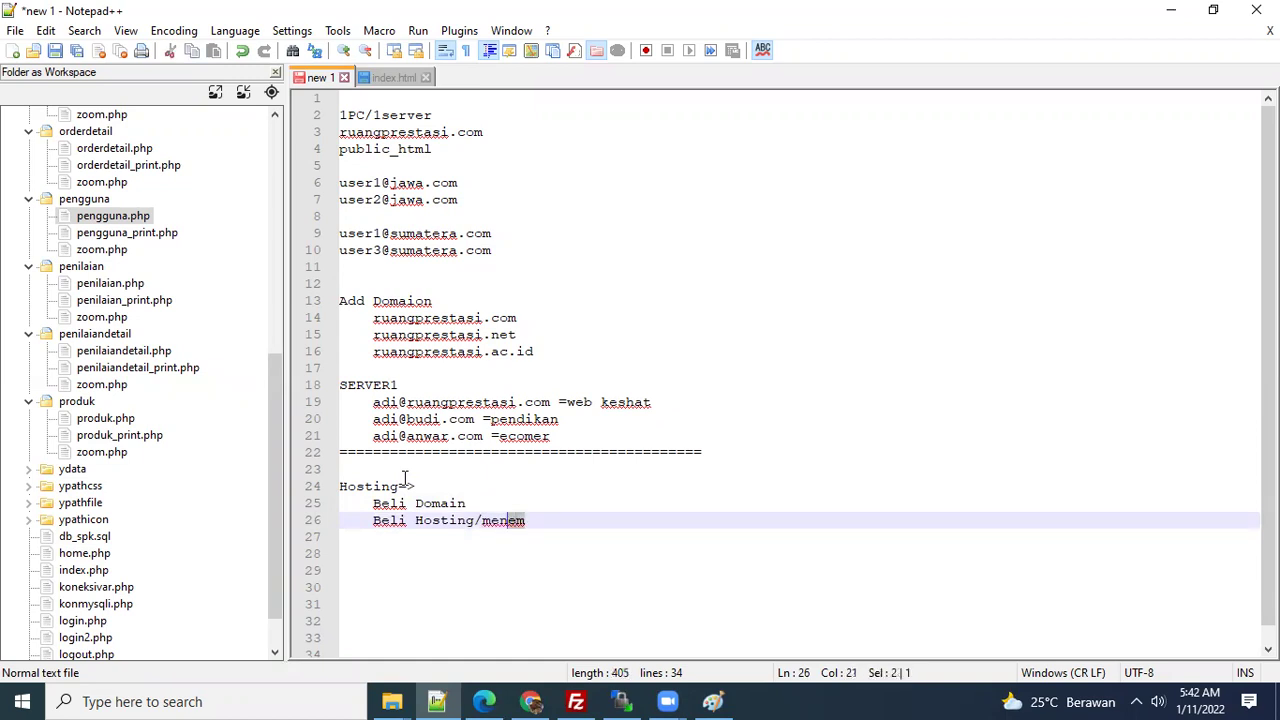
text(leta)
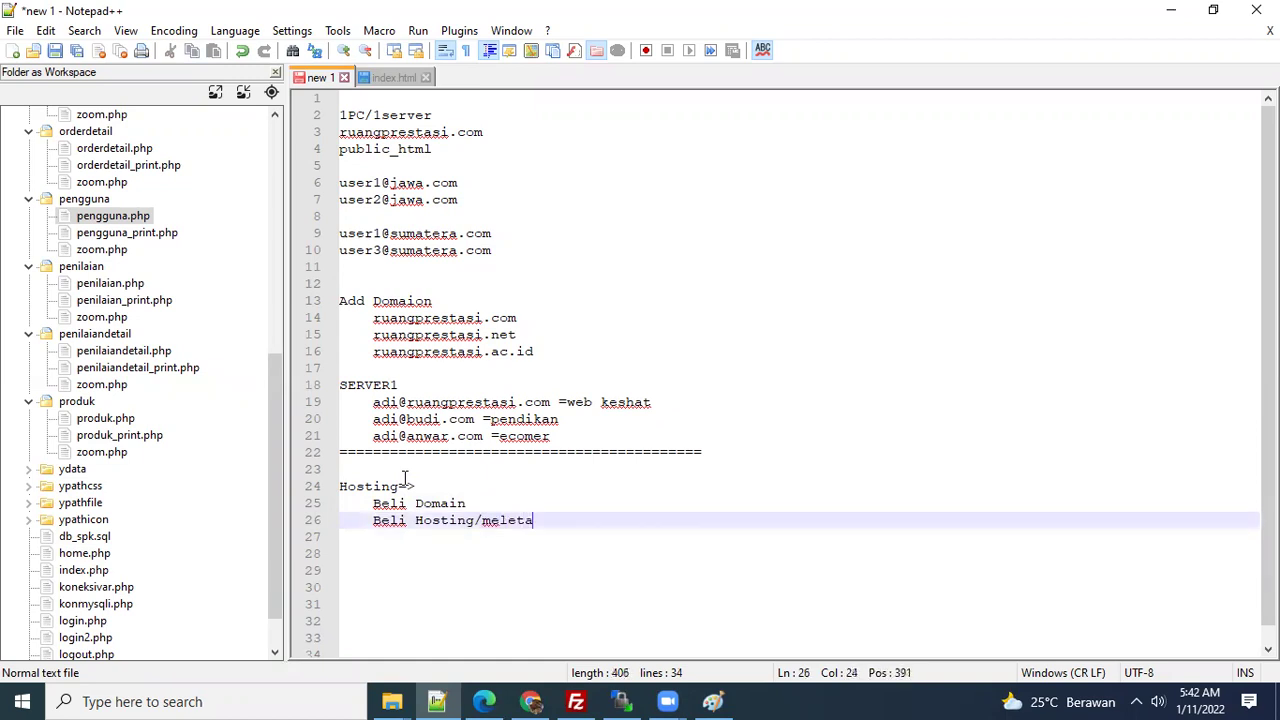
text(kkan web)
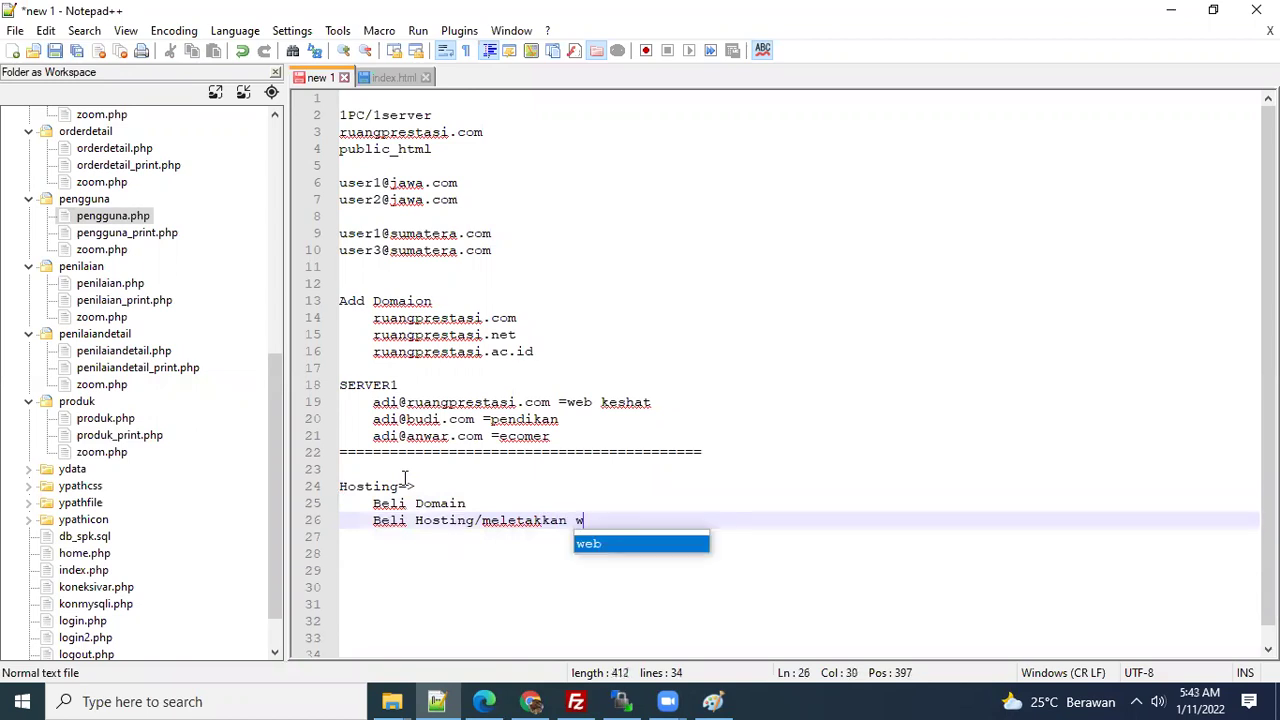
key(shift+Left)
key(shift+Left)
key(shift+Left)
text(file web ke server)
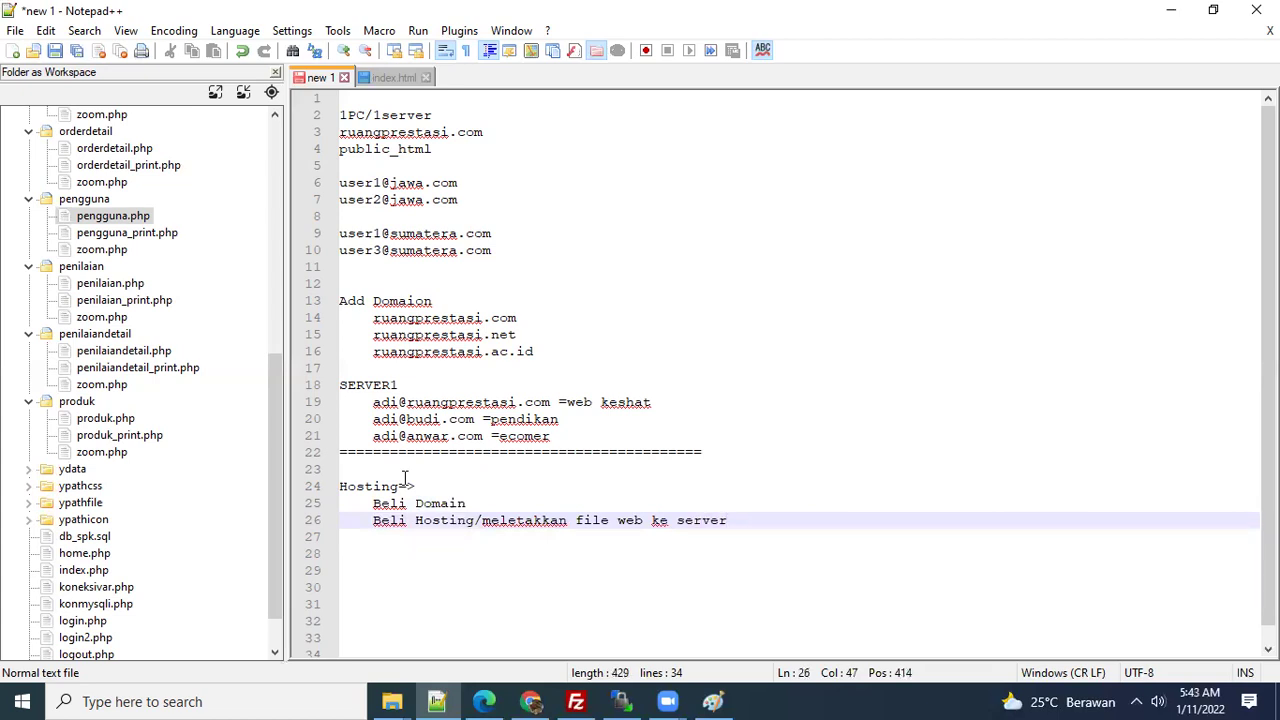
text(/provider)
key(Down)
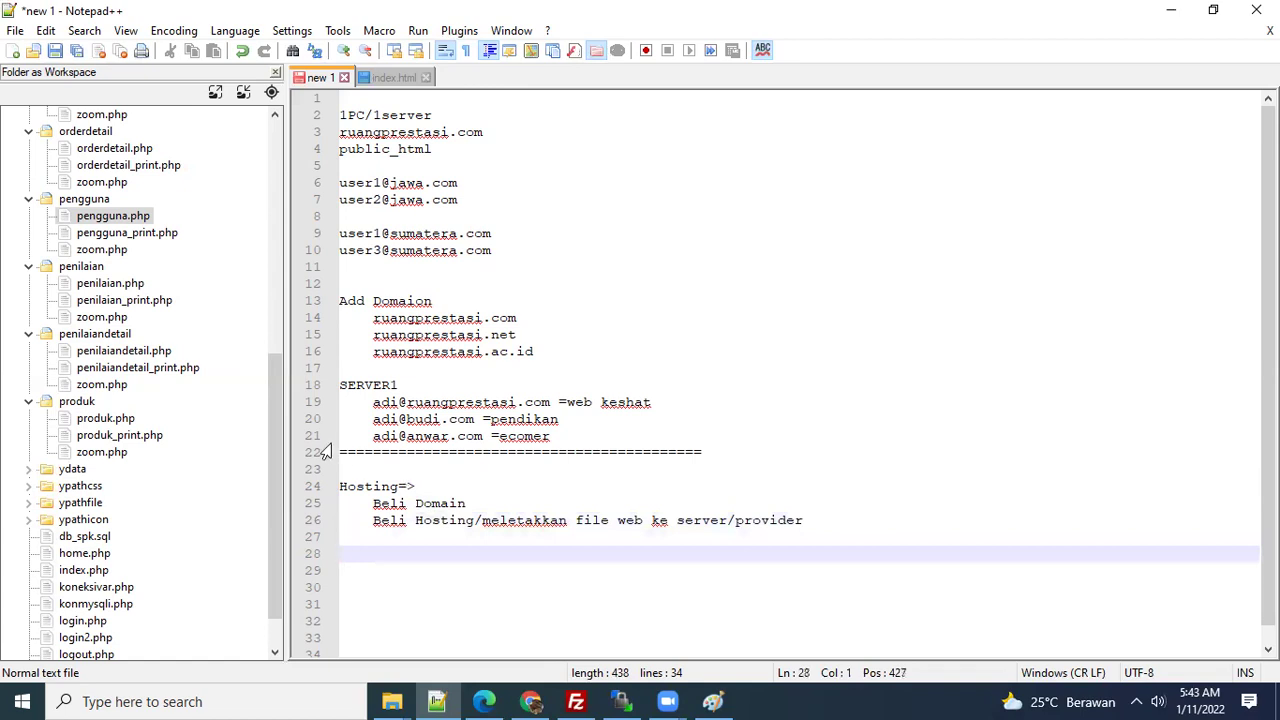
click(534, 503)
text(=)
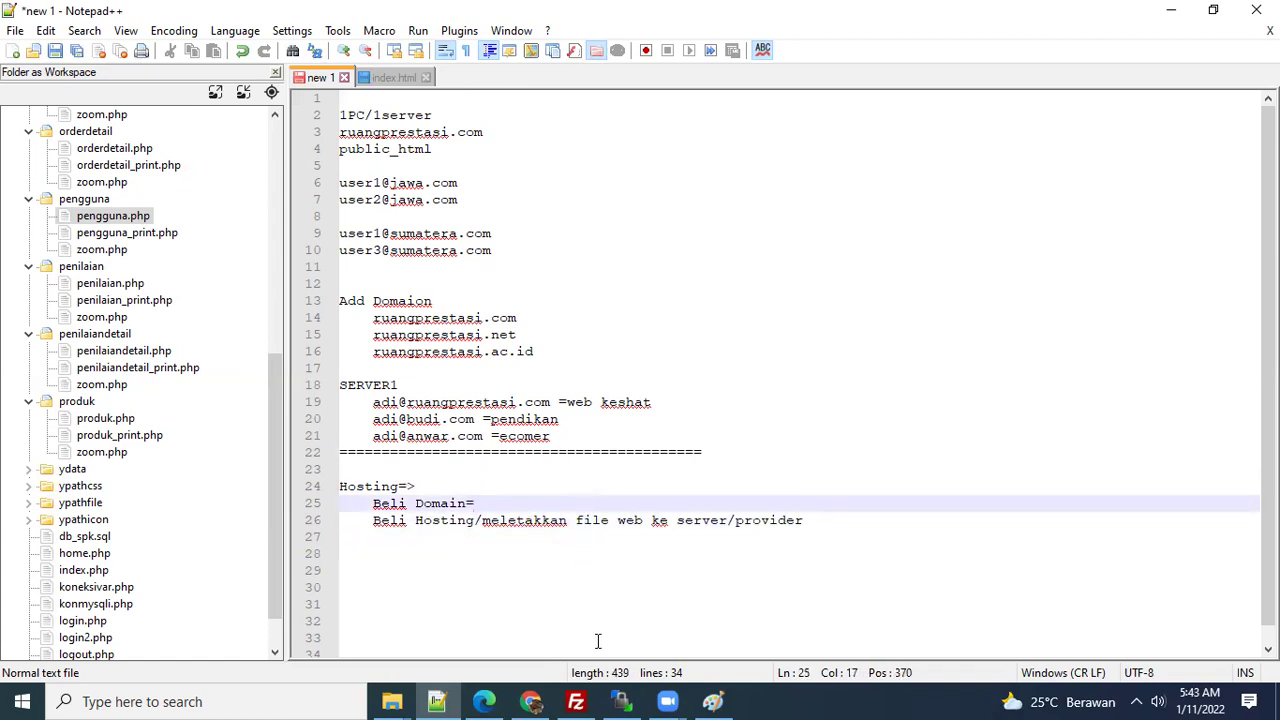
- Switch to the IDwebhost site in Chrome and close its promotional popup
click(533, 701)
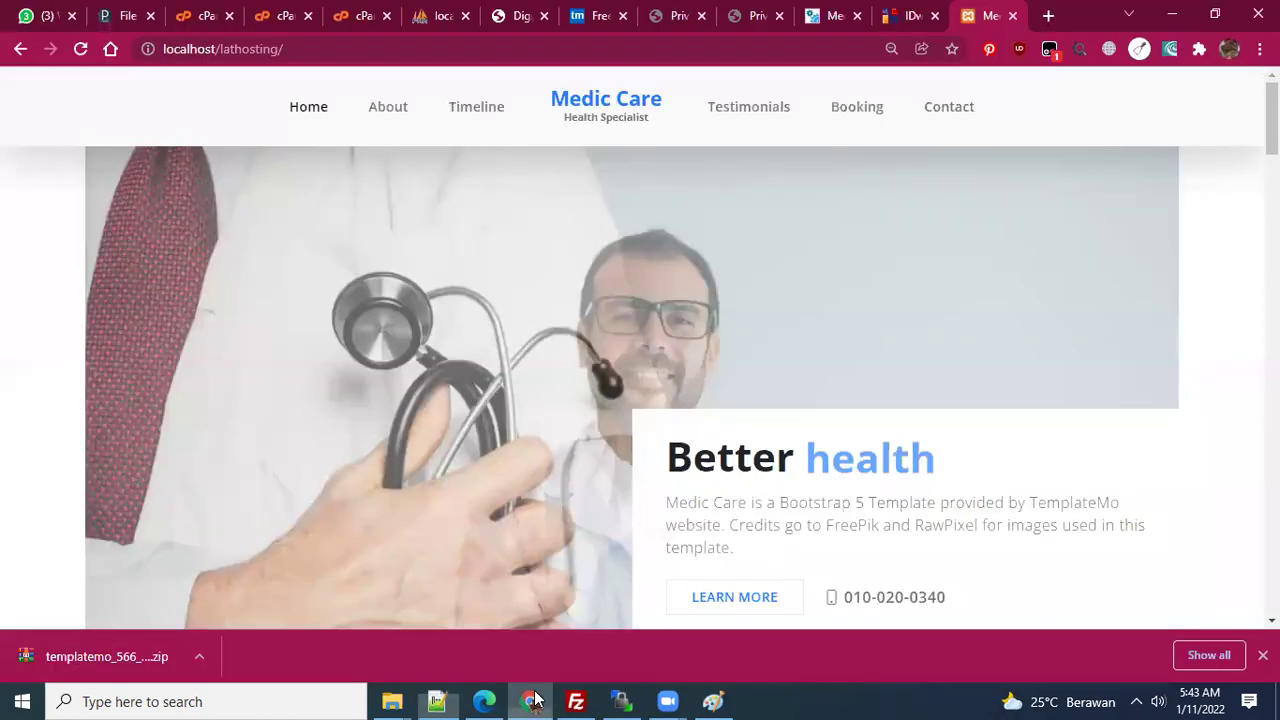
click(897, 20)
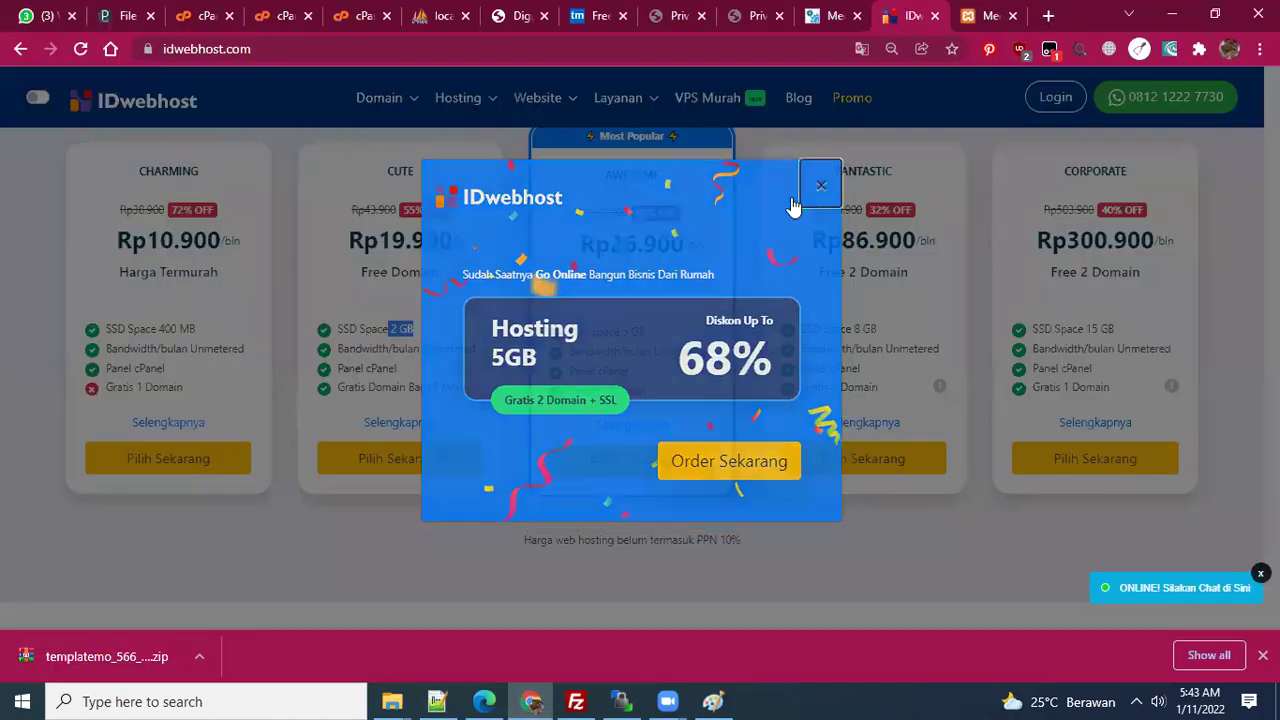
click(820, 190)
scroll(497, 190, up, 5)
scroll(497, 190, up, 3)
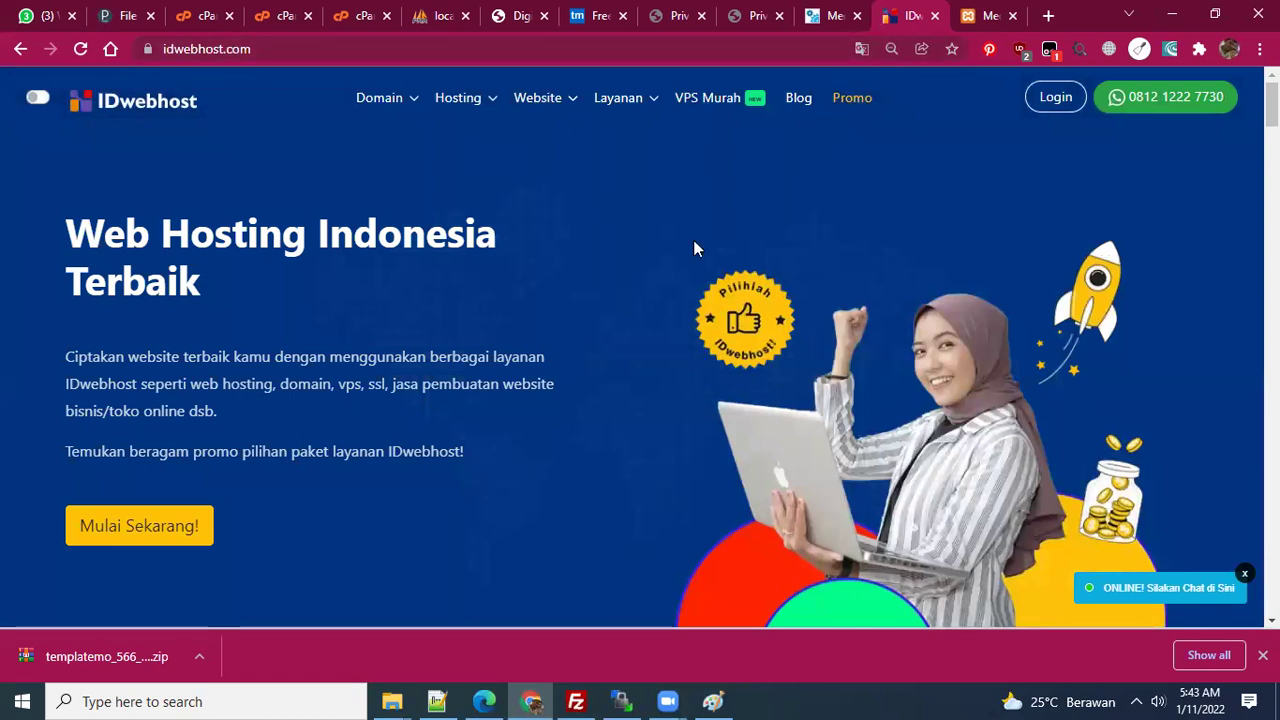
scroll(697, 249, down, 5)
- Search for the domain 'sepatu-kristal.com' in the domain search box
click(577, 421)
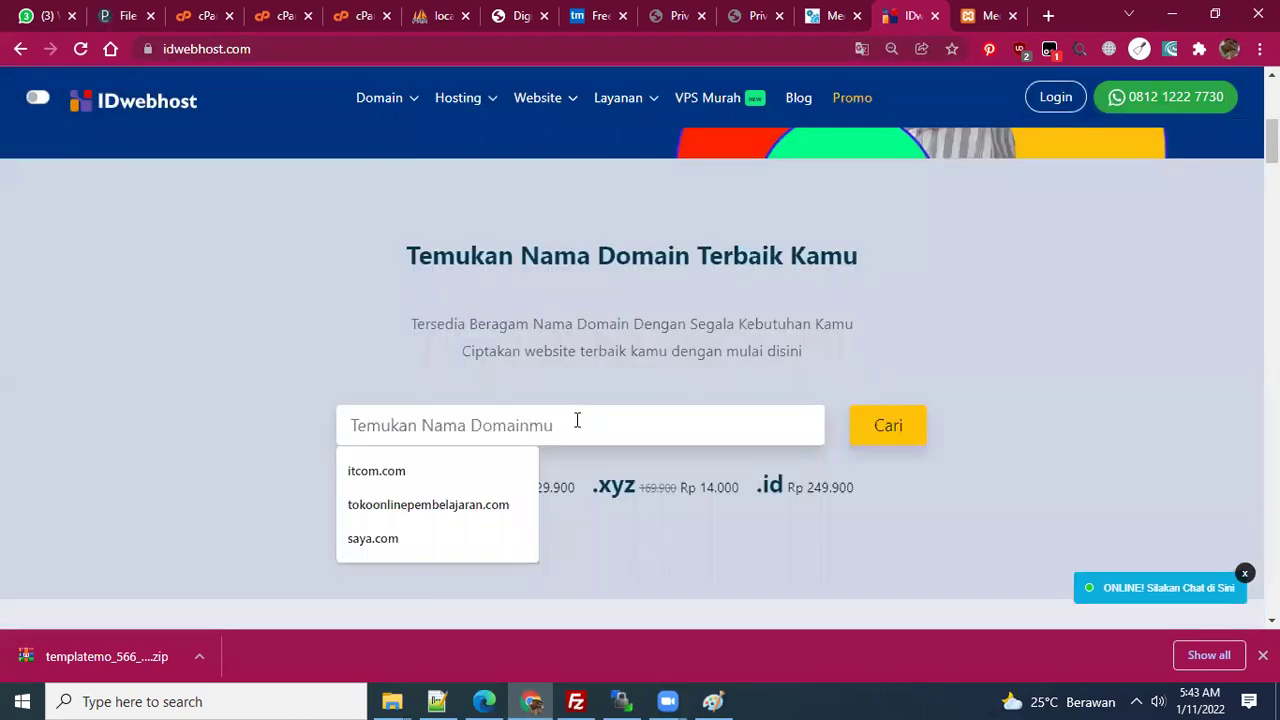
text(s)
key(BackSpace)
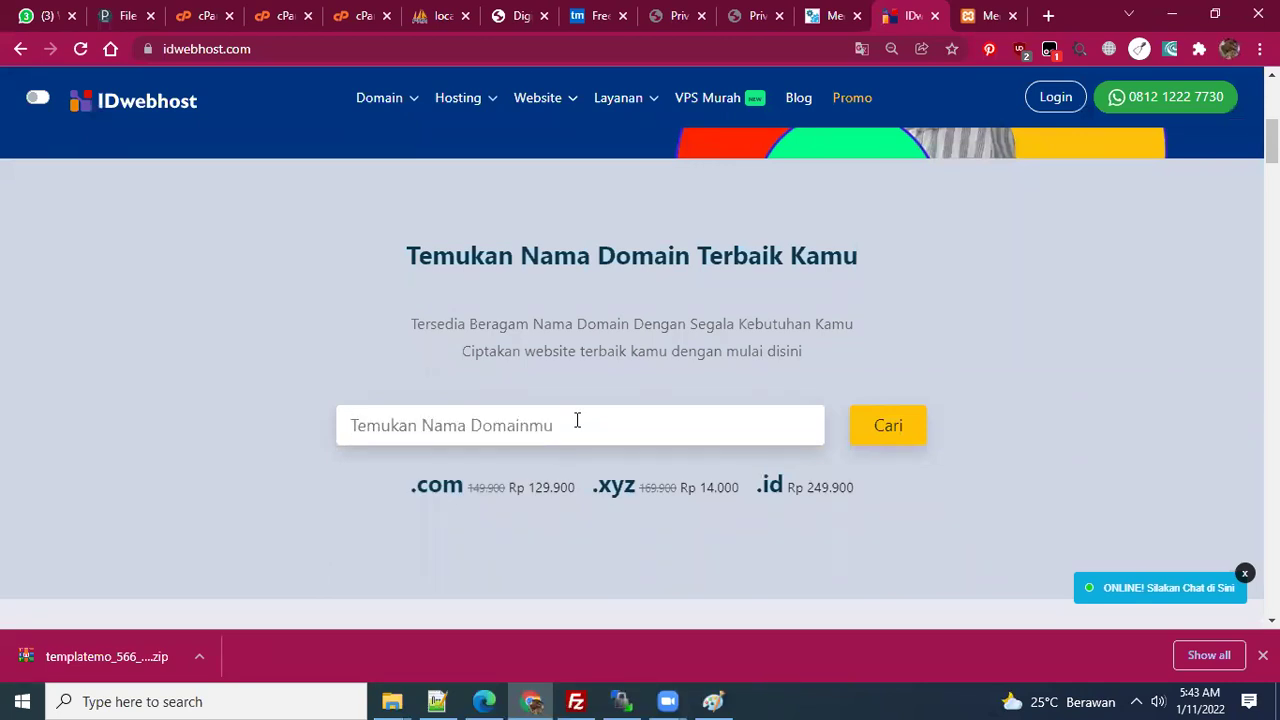
text(sepatu)
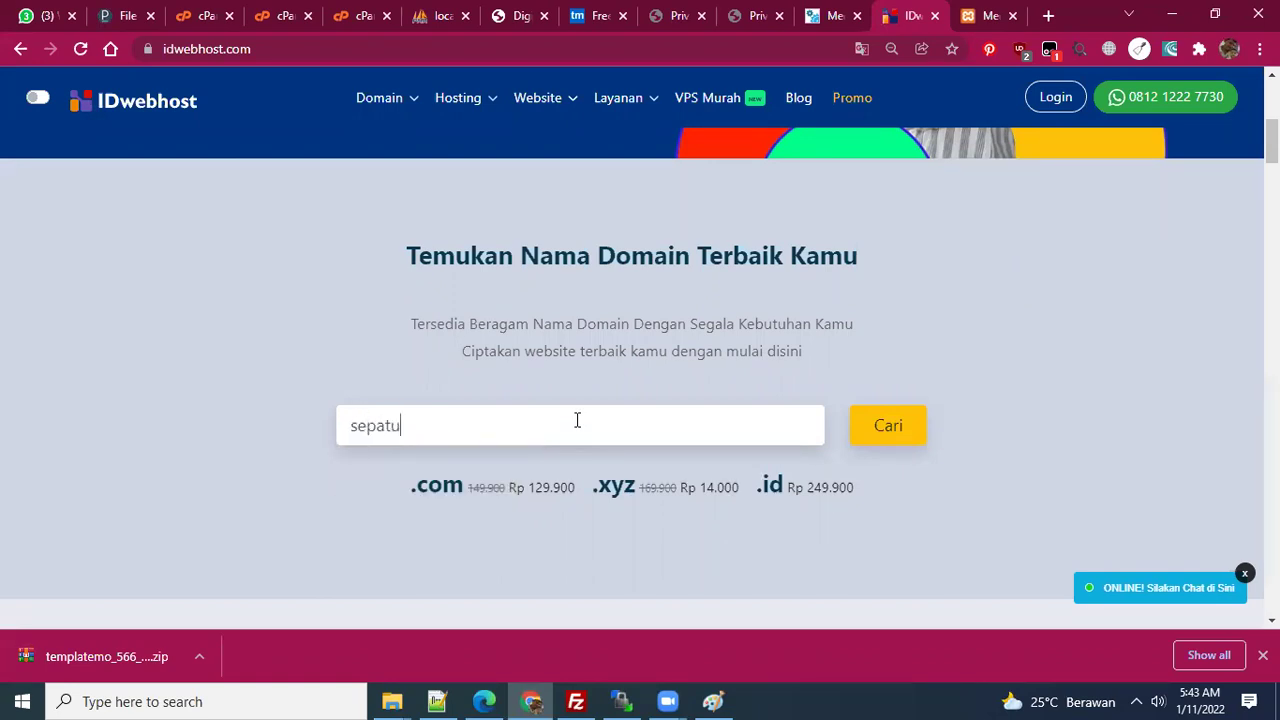
text(_krista)
key(Left)
key(Left)
key(Left)
key(Left)
key(BackSpace)
text(-)
text(.com)
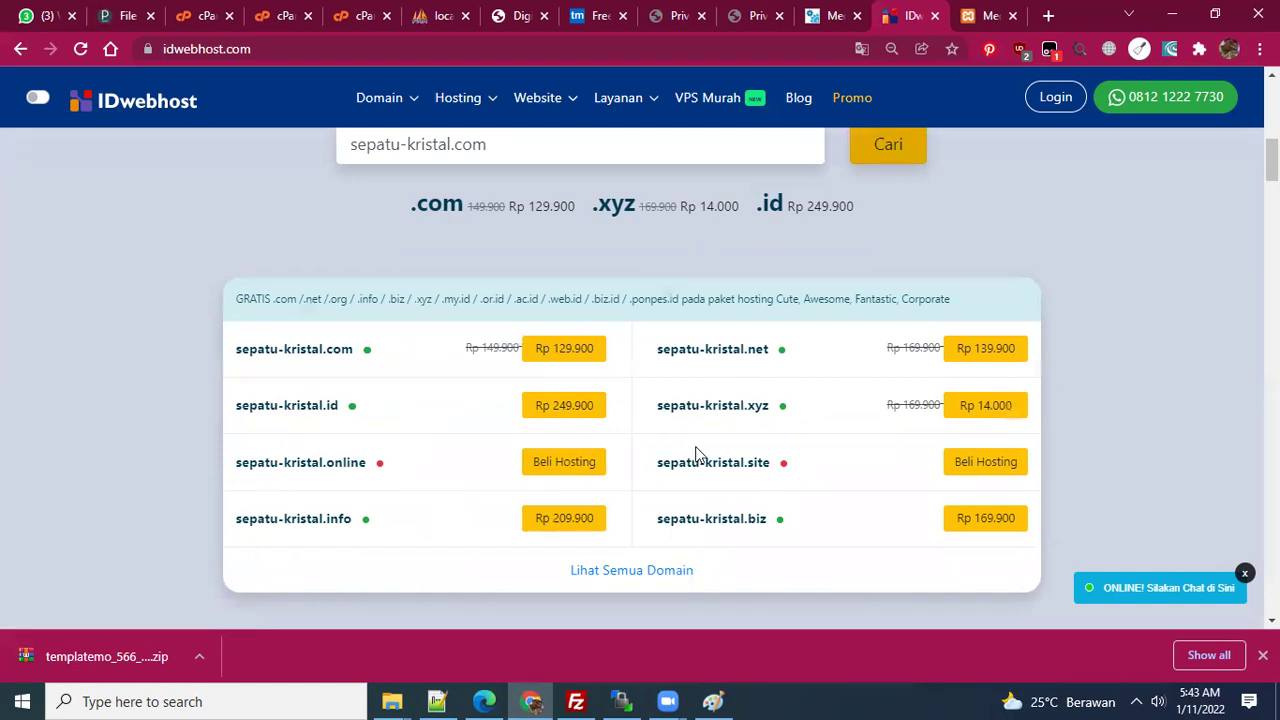
- Browse the full list of sepatu-kristal domain extensions and their prices
click(657, 570)
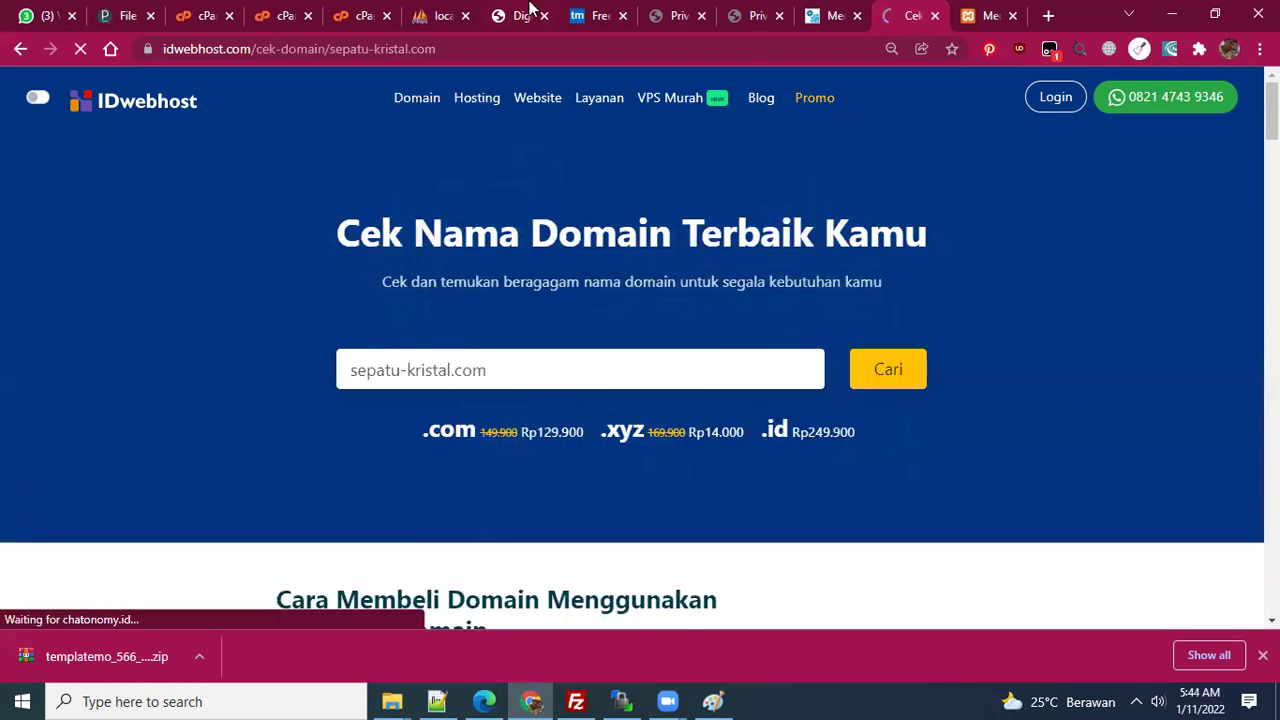
scroll(630, 331, down, 8)
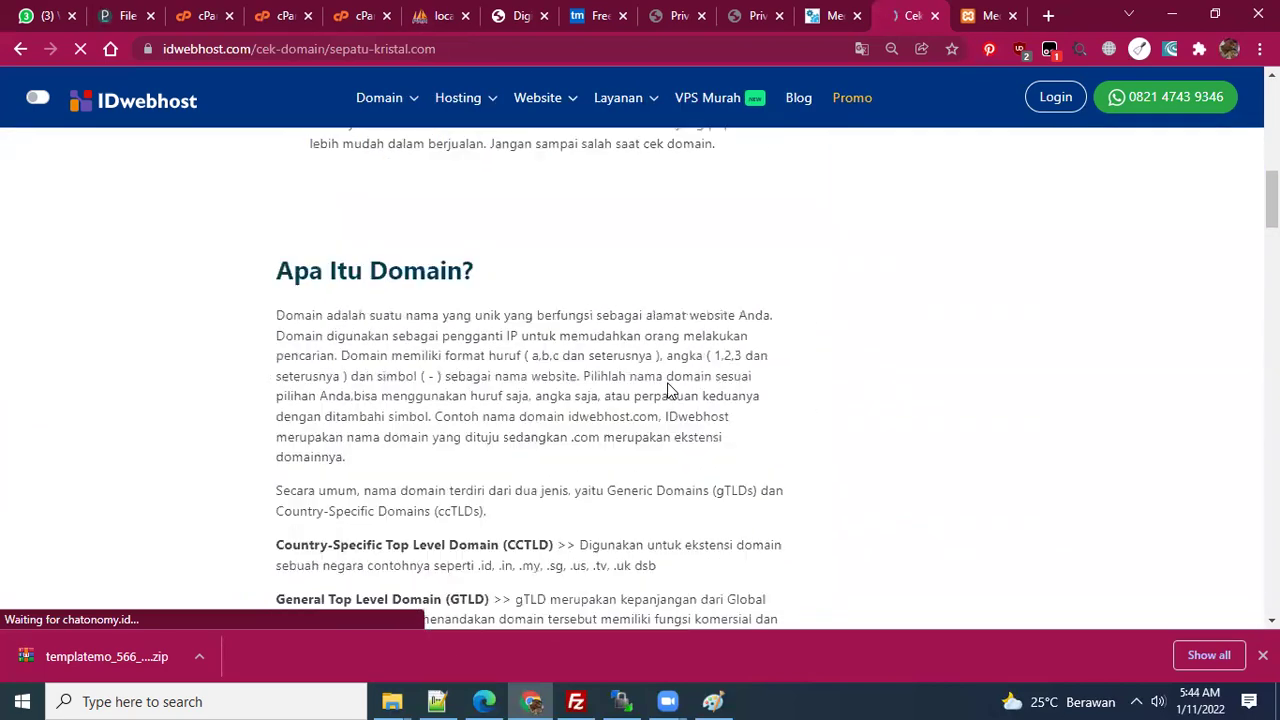
scroll(660, 374, up, 3)
scroll(600, 300, down, 10)
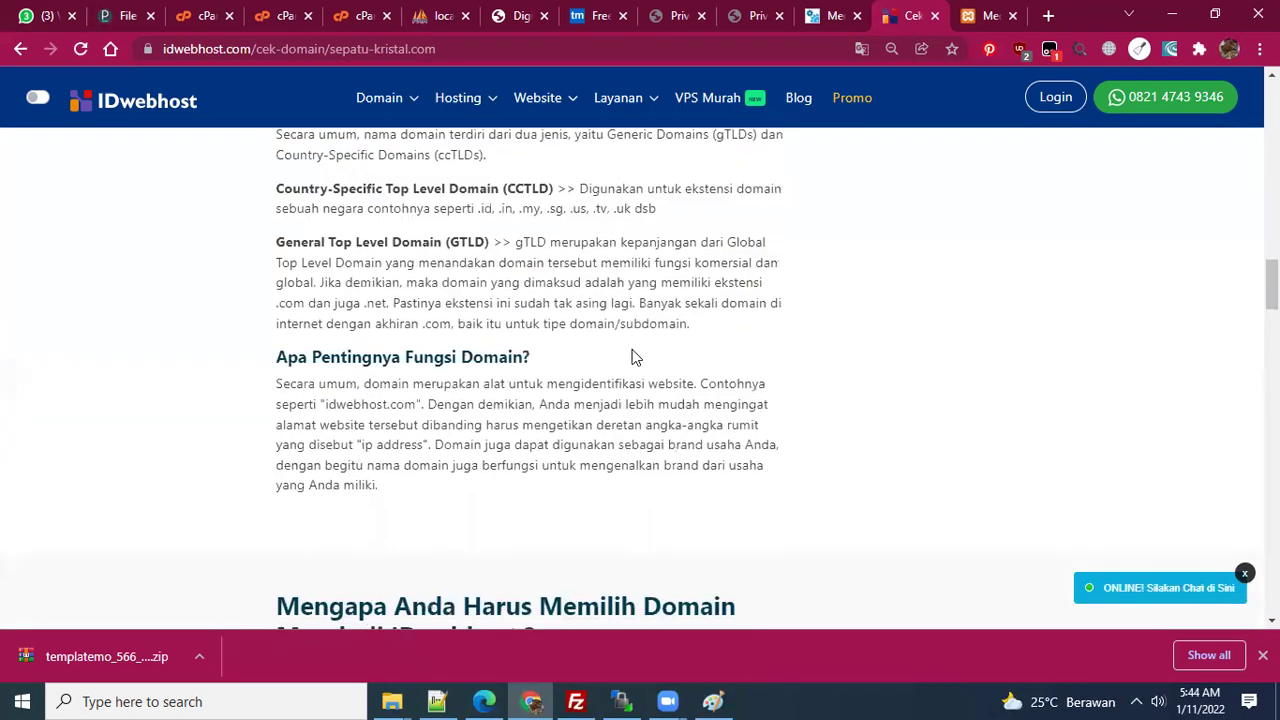
scroll(606, 373, down, 3)
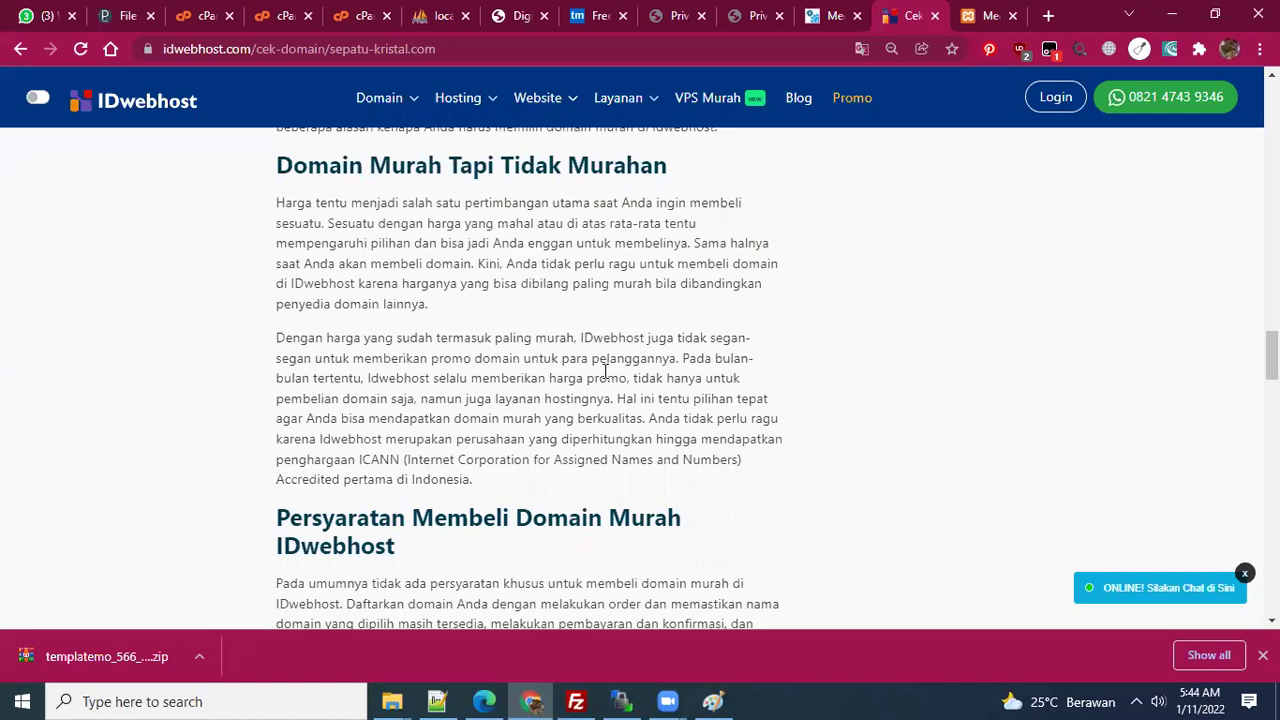
scroll(605, 371, up, 15)
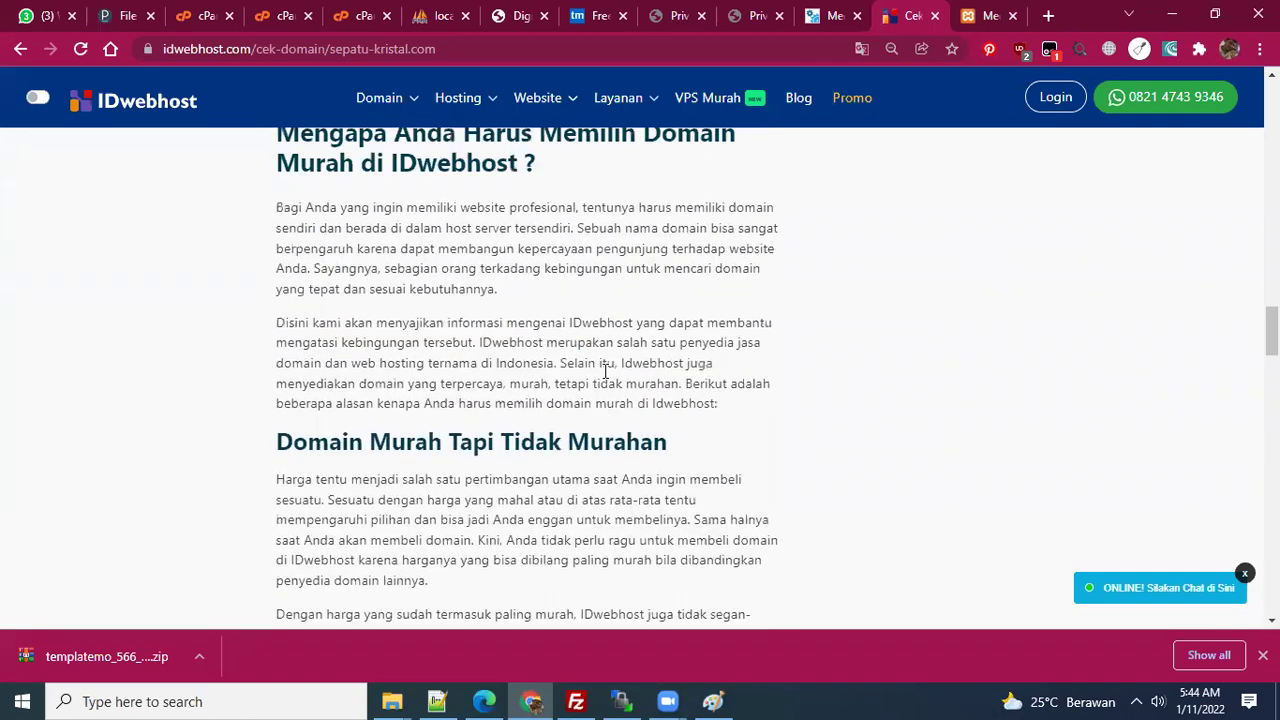
scroll(605, 371, up, 5)
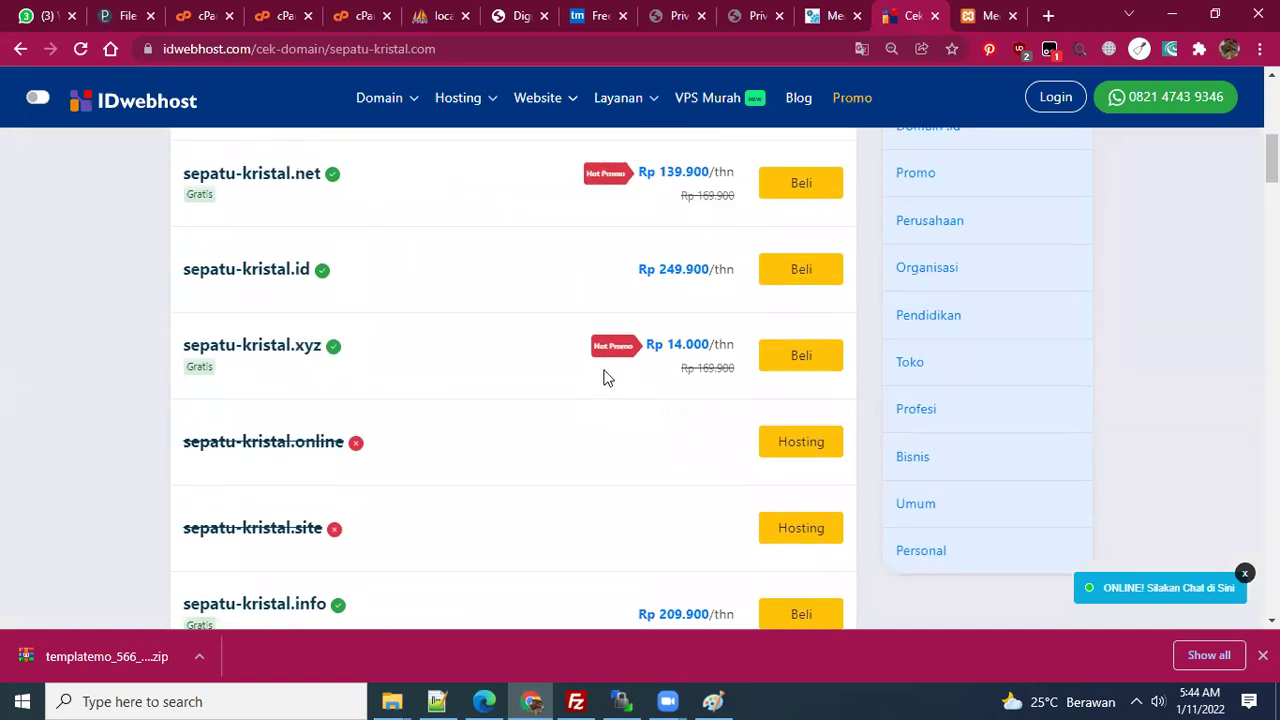
scroll(603, 377, down, 2)
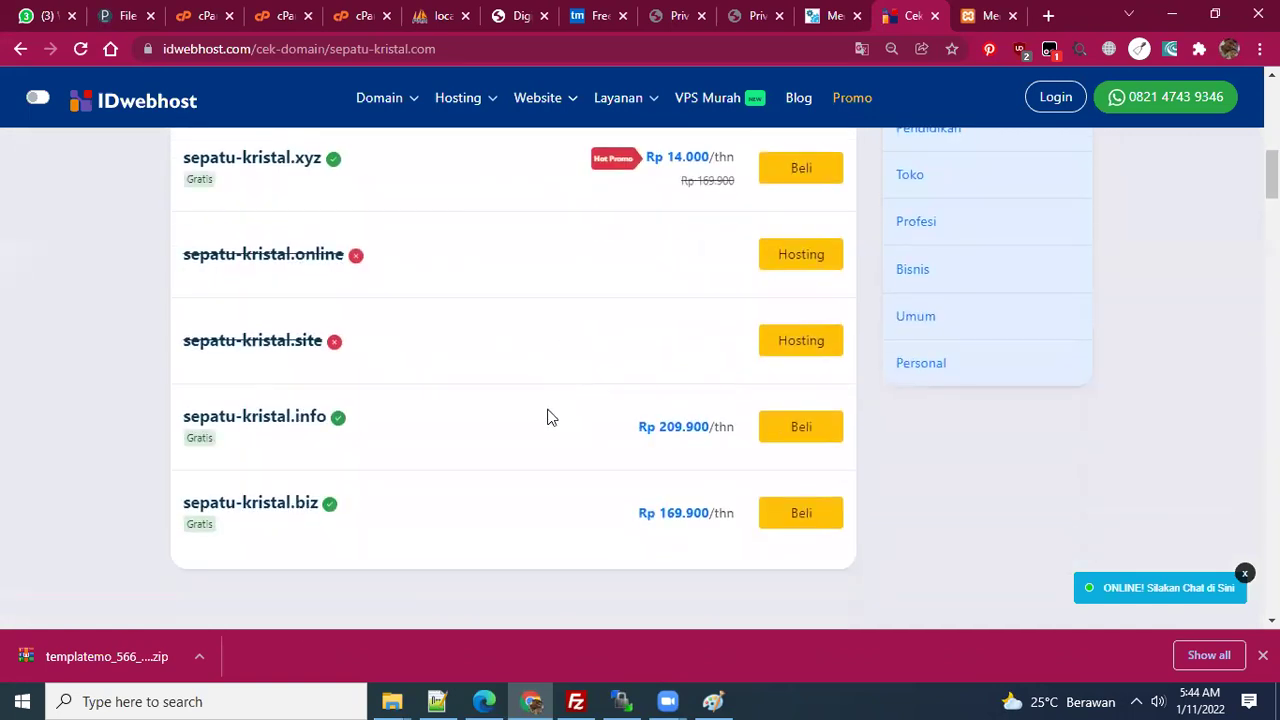
scroll(540, 400, up, 2)
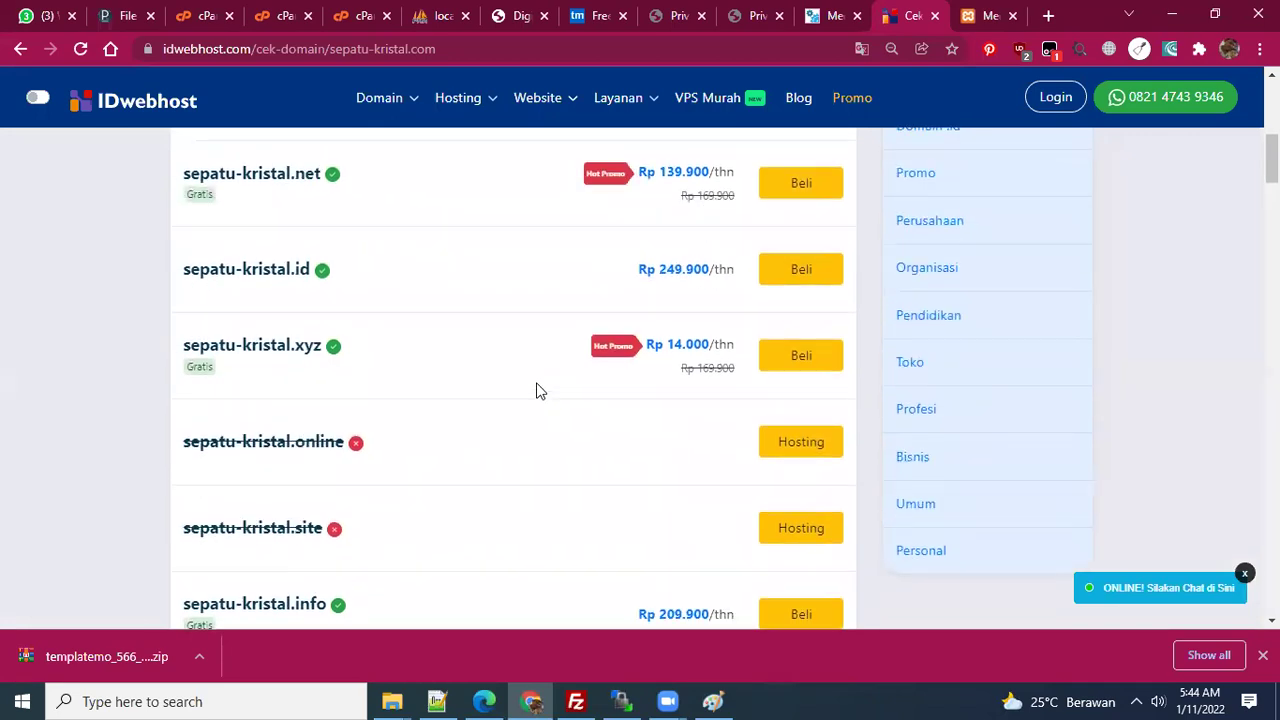
scroll(537, 390, up, 1)
scroll(537, 390, down, 1)
scroll(519, 370, up, 5)
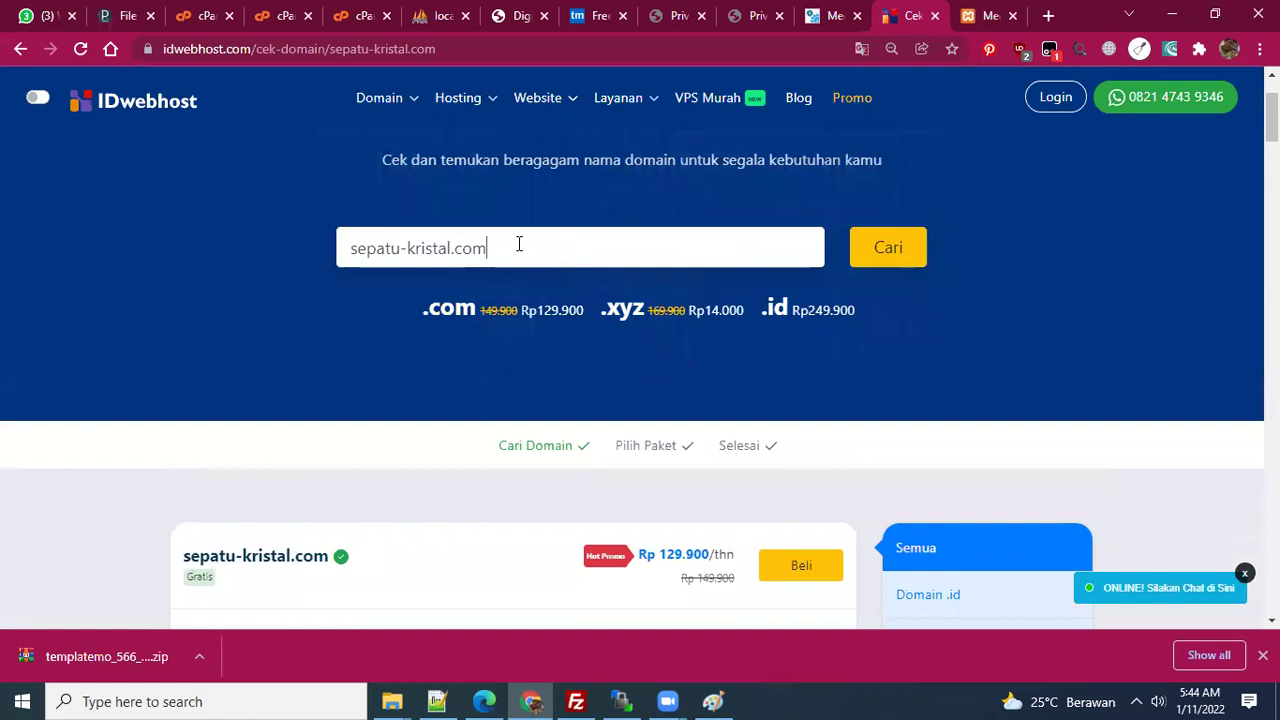
- Search sepatu-kristal.co.id, select the available name, and return to the notes
double_click(519, 244)
text(co.id)
click(884, 252)
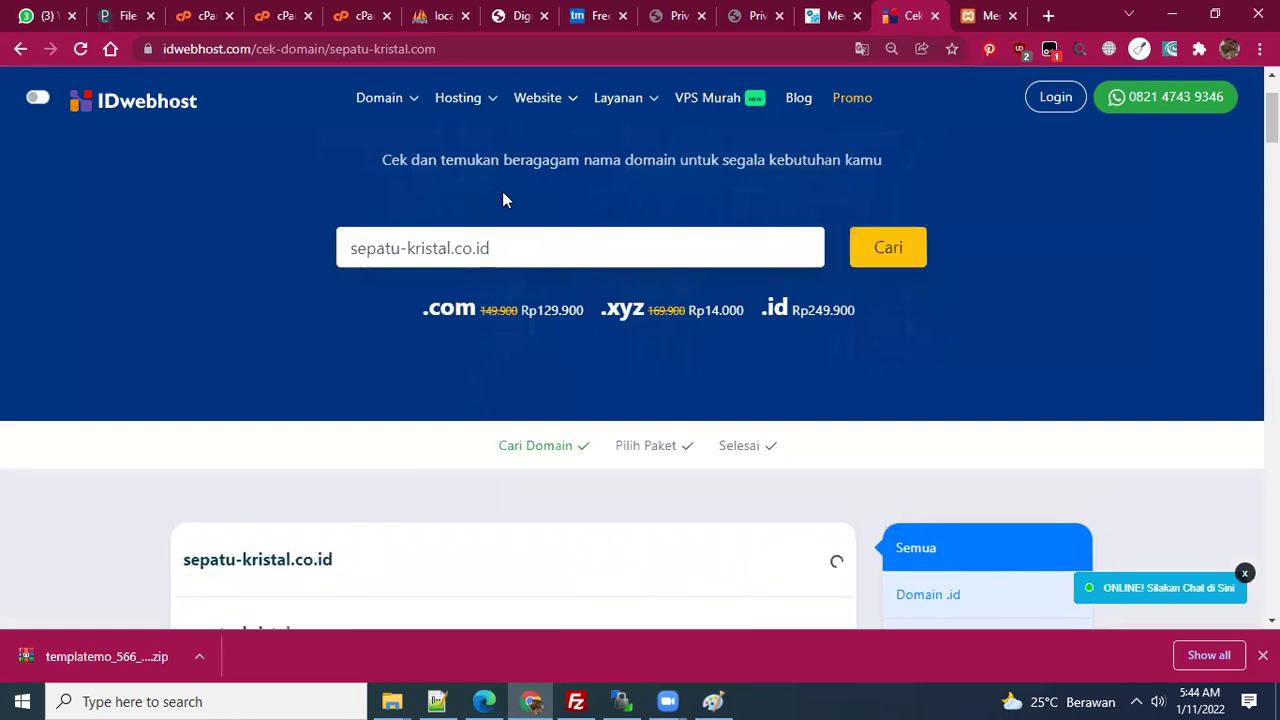
scroll(520, 264, down, 2)
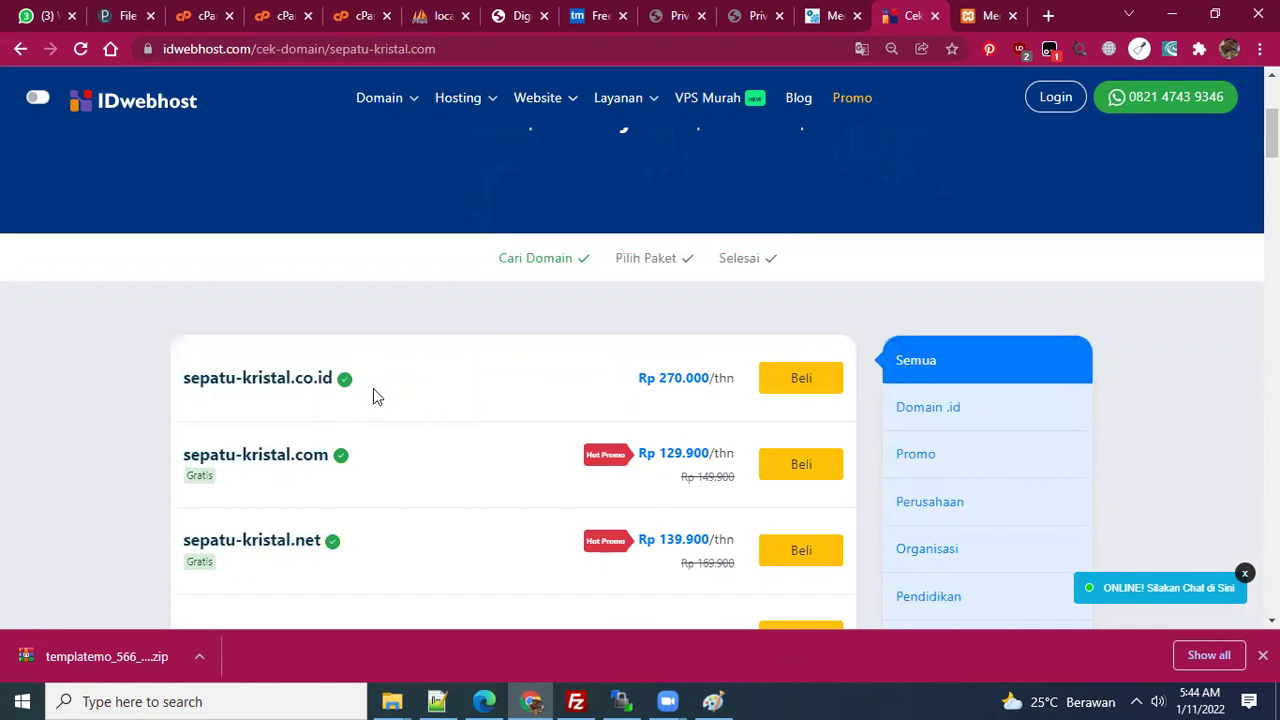
drag(338, 378, 165, 371)
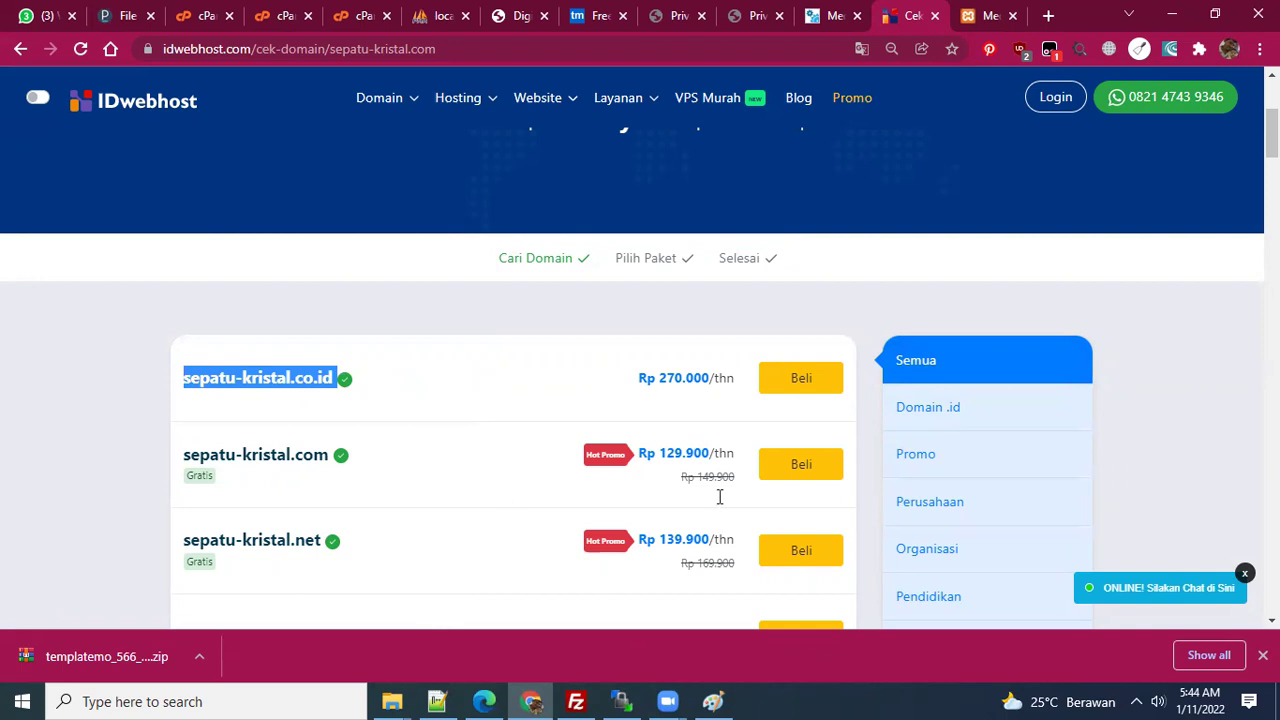
key(alt+Tab)
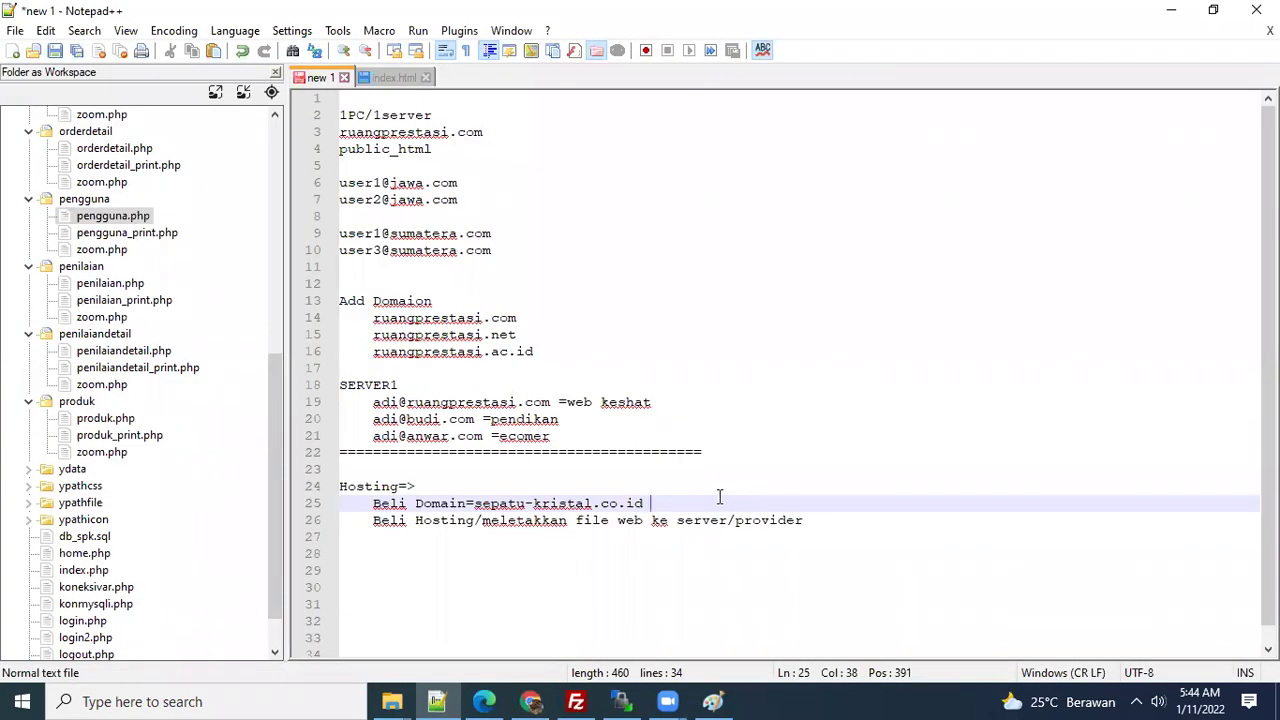
- Below the Beli Hosting line, add an indented '=50MB' entry and start a new line
key(Down)
key(ctrl+Left)
key(ctrl+Left)
key(ctrl+Left)
key(ctrl+shift+Right)
key(ctrl+shift+Right)
key(ctrl+shift+Right)
key(ctrl+shift+Right)
key(ctrl+shift+Right)
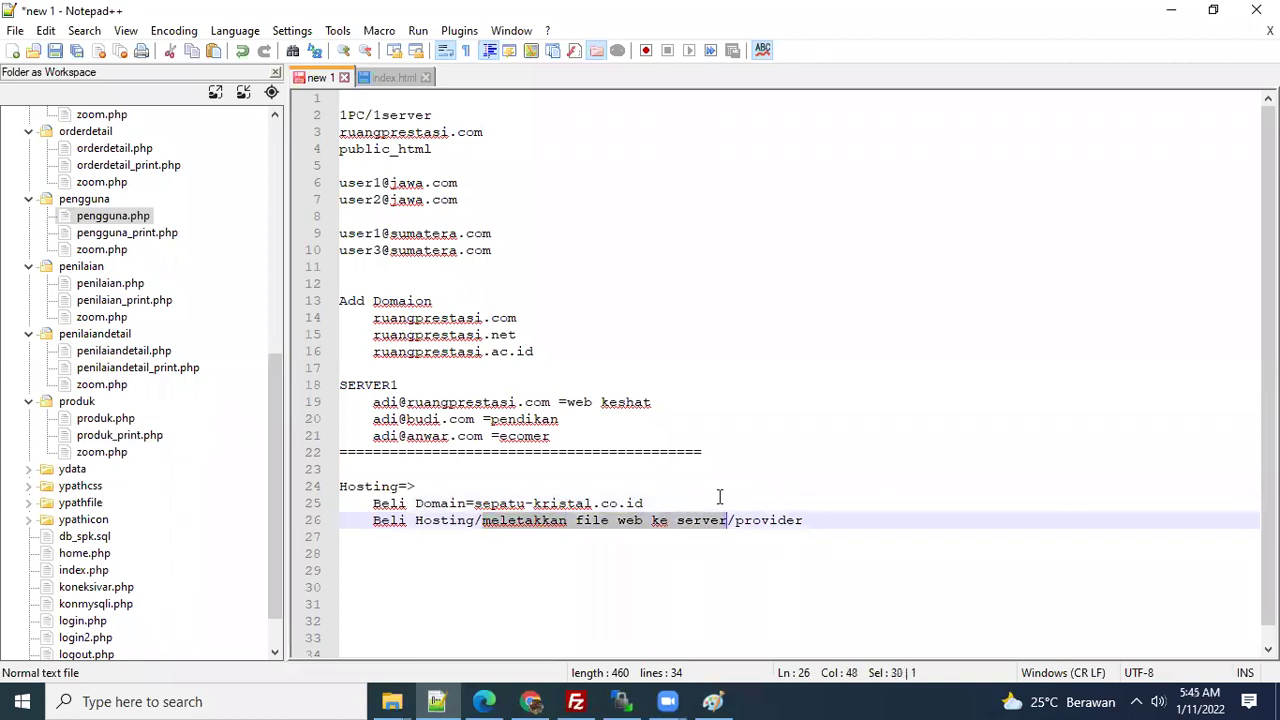
key(ctrl+End)
key(Up)
key(Up)
key(Up)
key(Up)
key(Up)
key(Up)
key(Up)
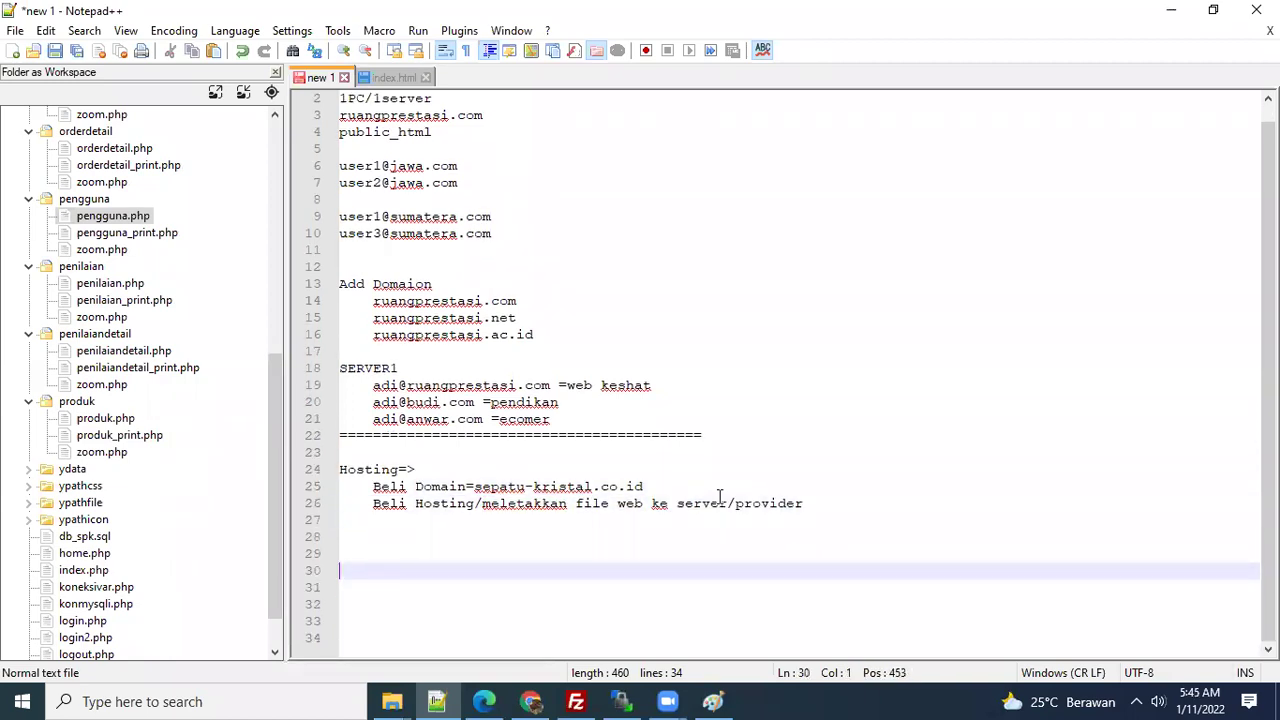
key(Tab)
text(=)
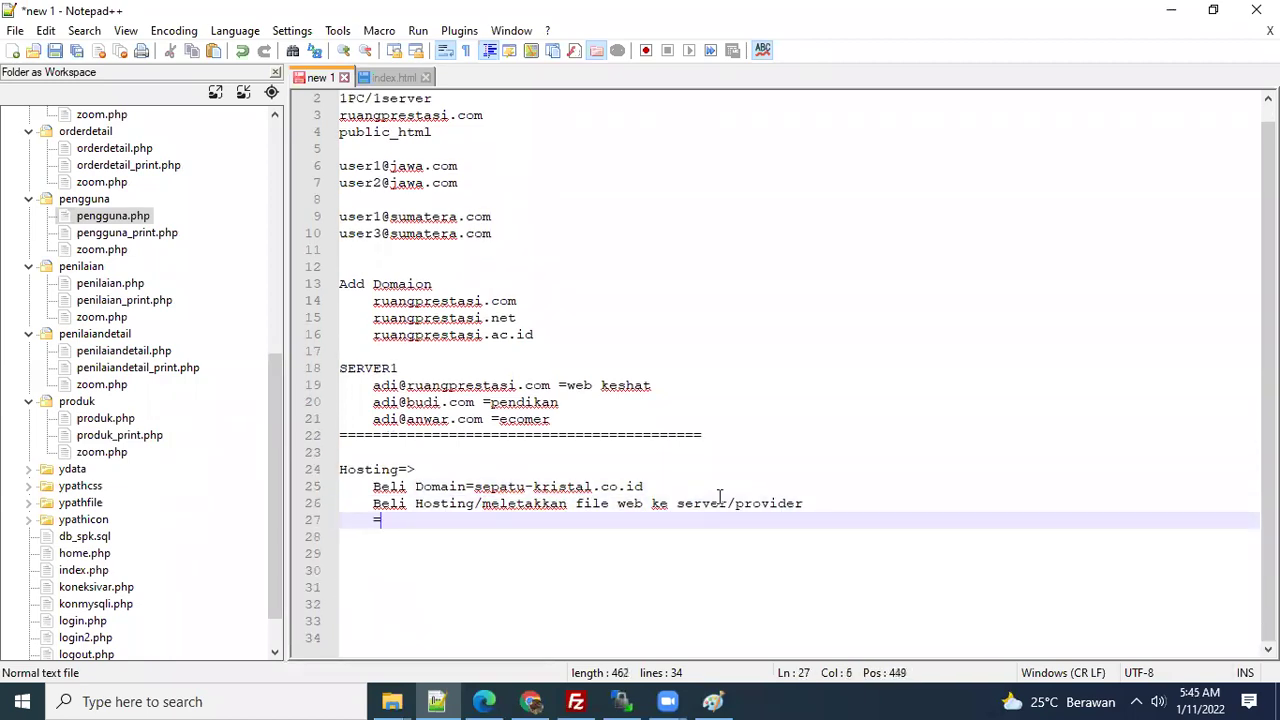
text(50MB)
key(Return)
key(Return)
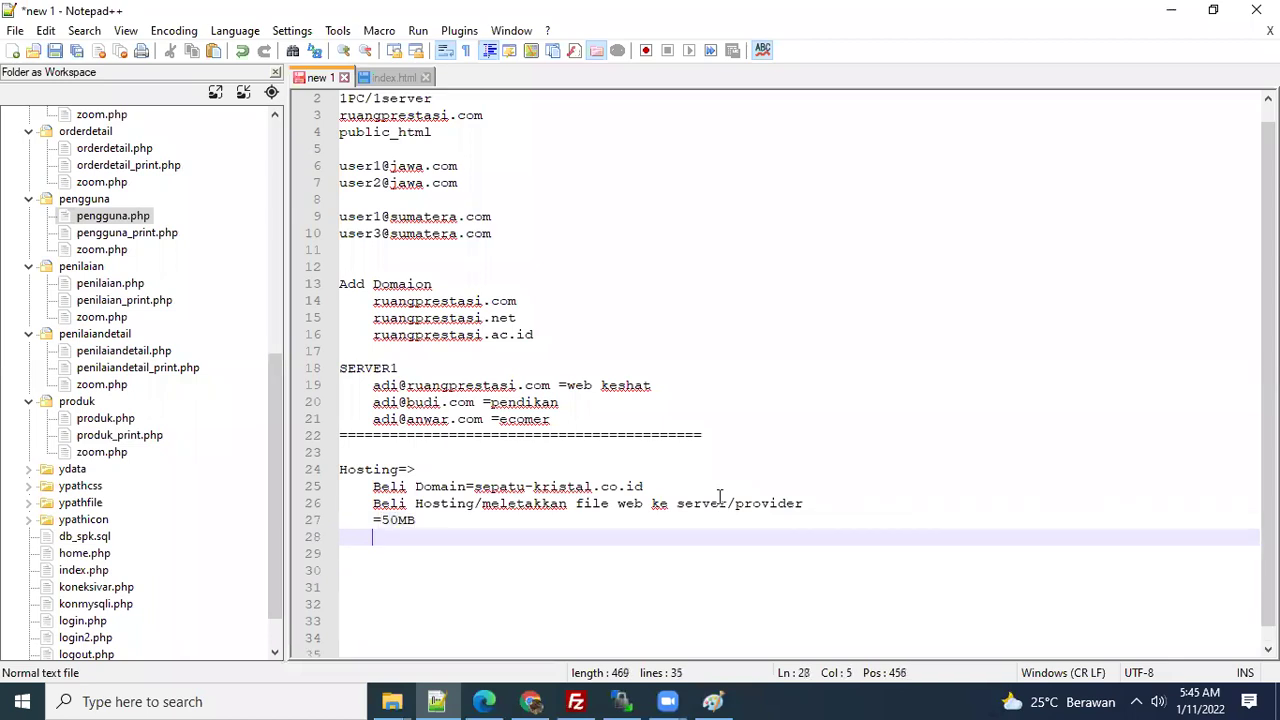
- Return to the browser and open IDwebhost's Hosting SSD plans page
click(532, 701)
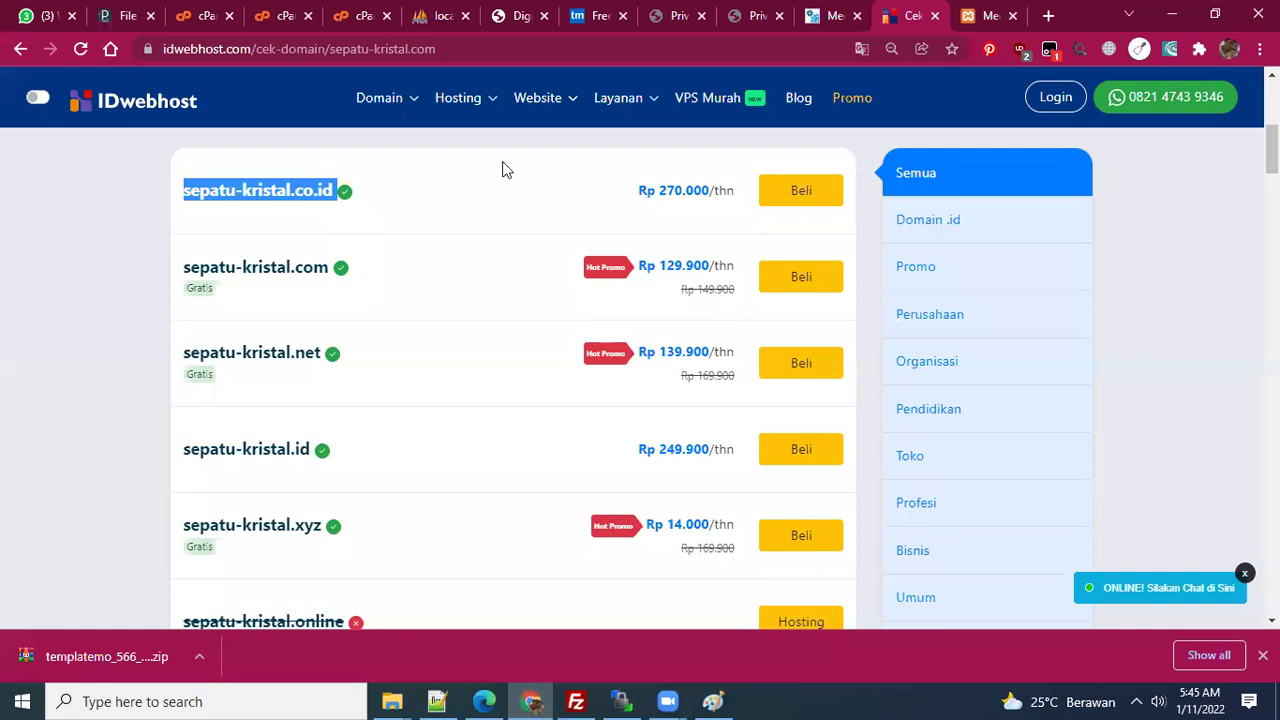
scroll(515, 260, down, 10)
scroll(528, 266, up, 15)
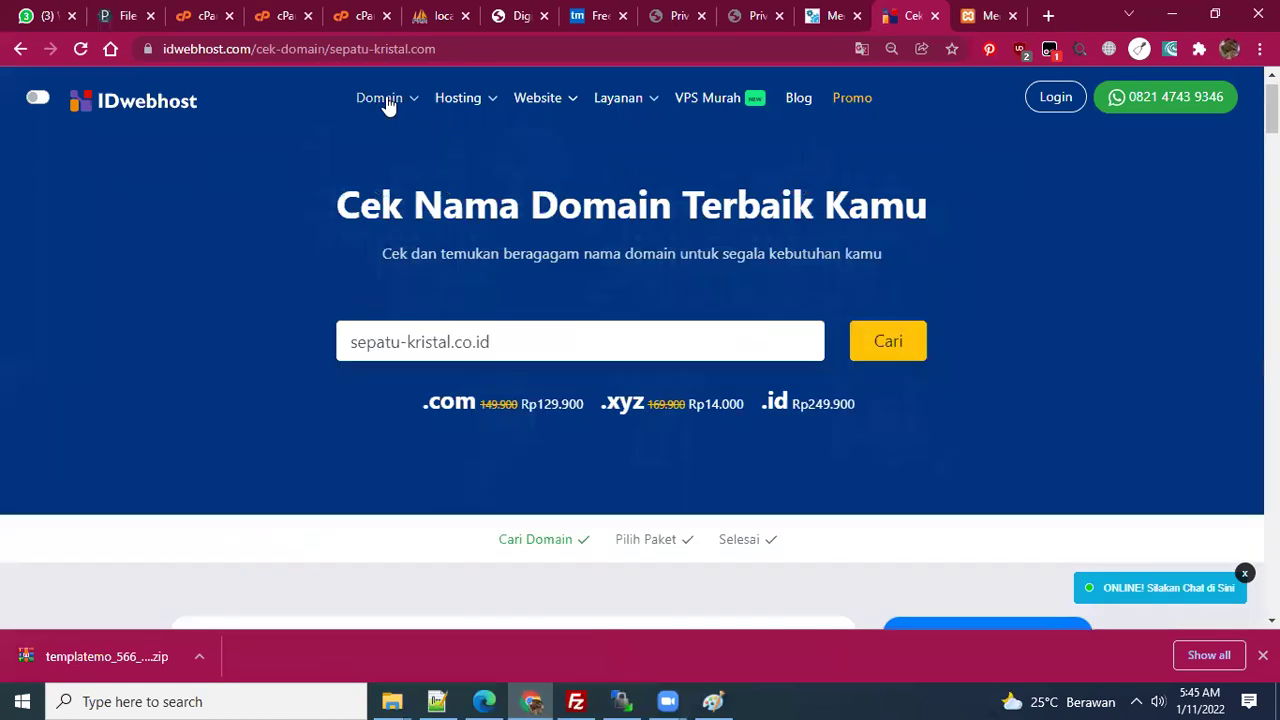
click(474, 102)
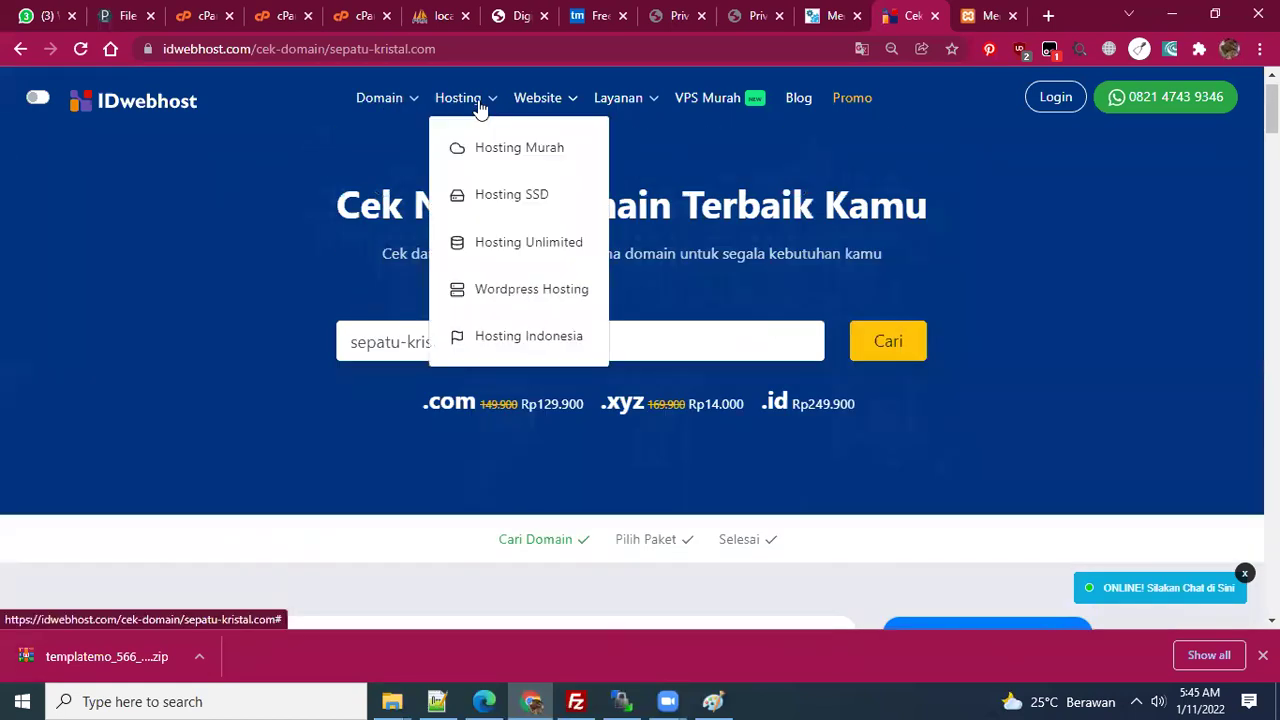
click(534, 198)
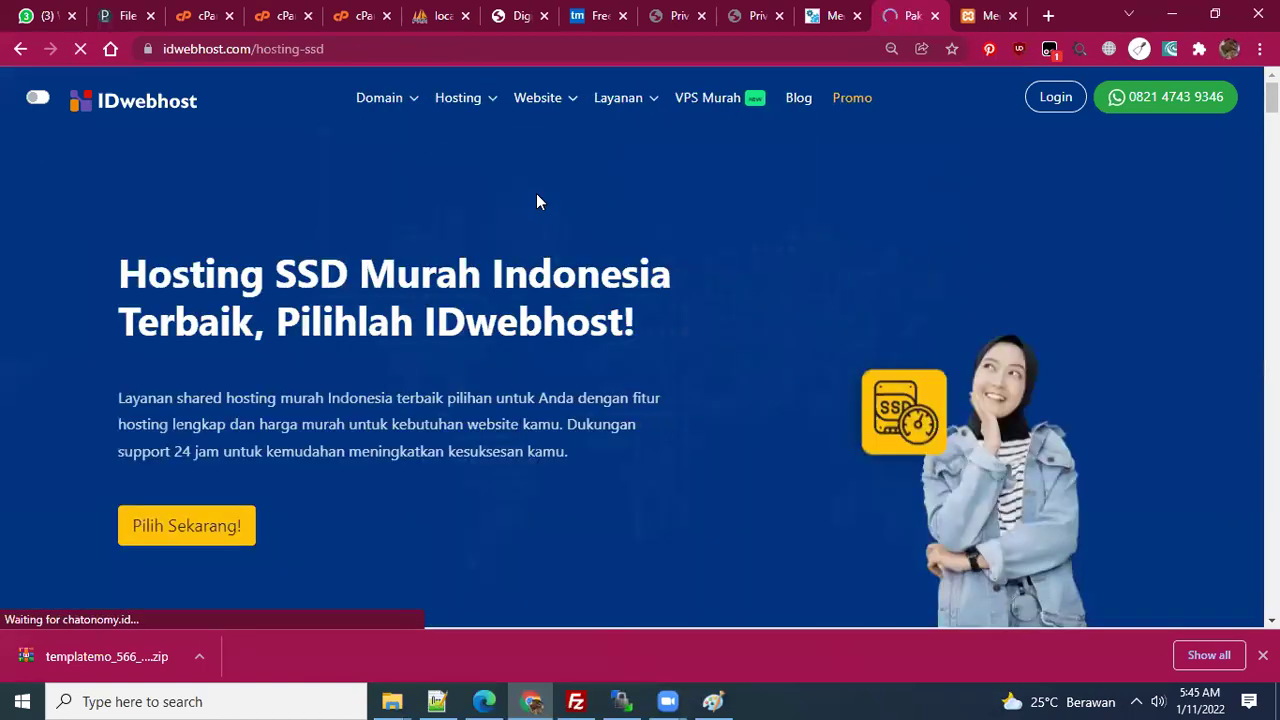
scroll(525, 320, down, 3)
scroll(522, 336, down, 4)
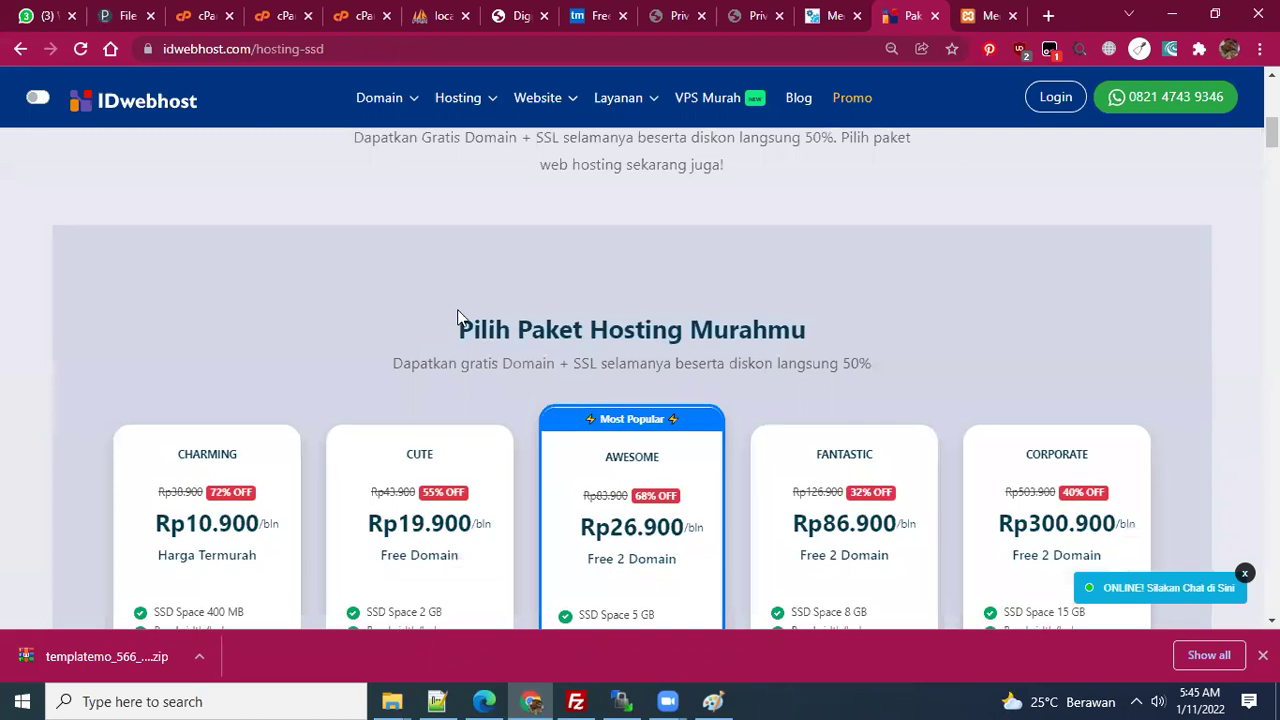
scroll(457, 314, down, 1)
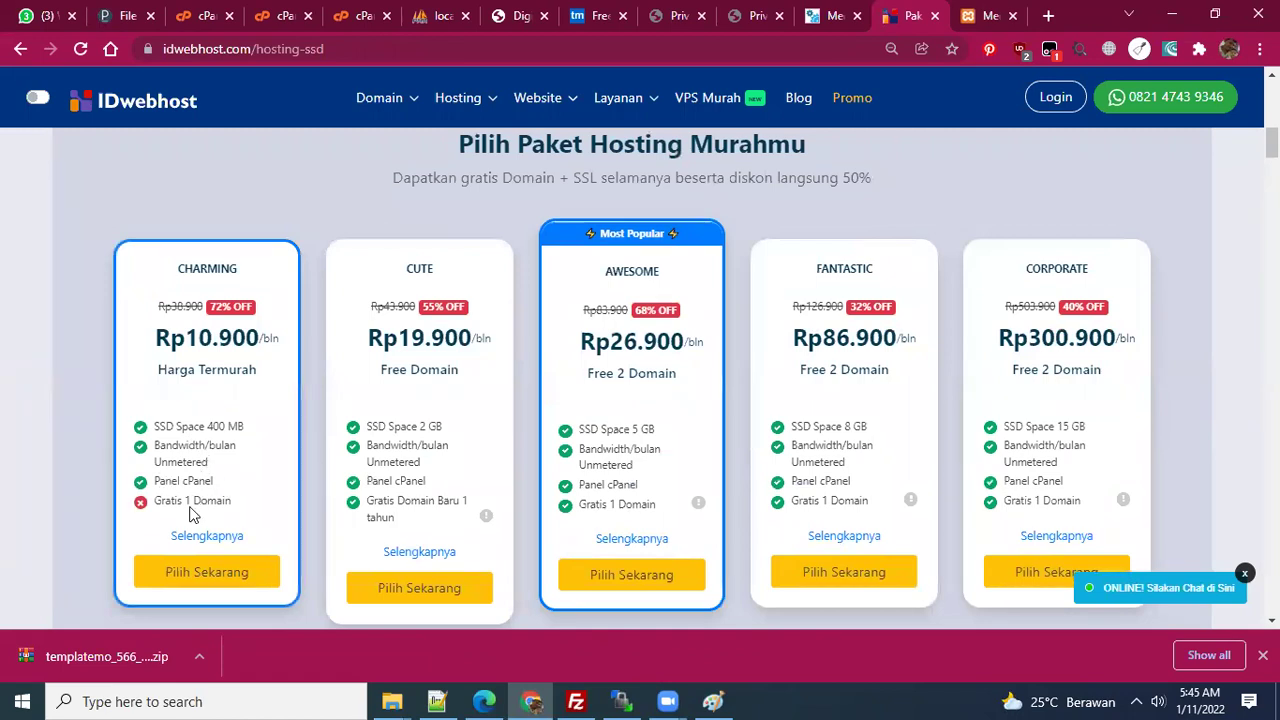
- Compare the plans and order the Awesome 5 GB SSD package, reviewing the order page
double_click(206, 502)
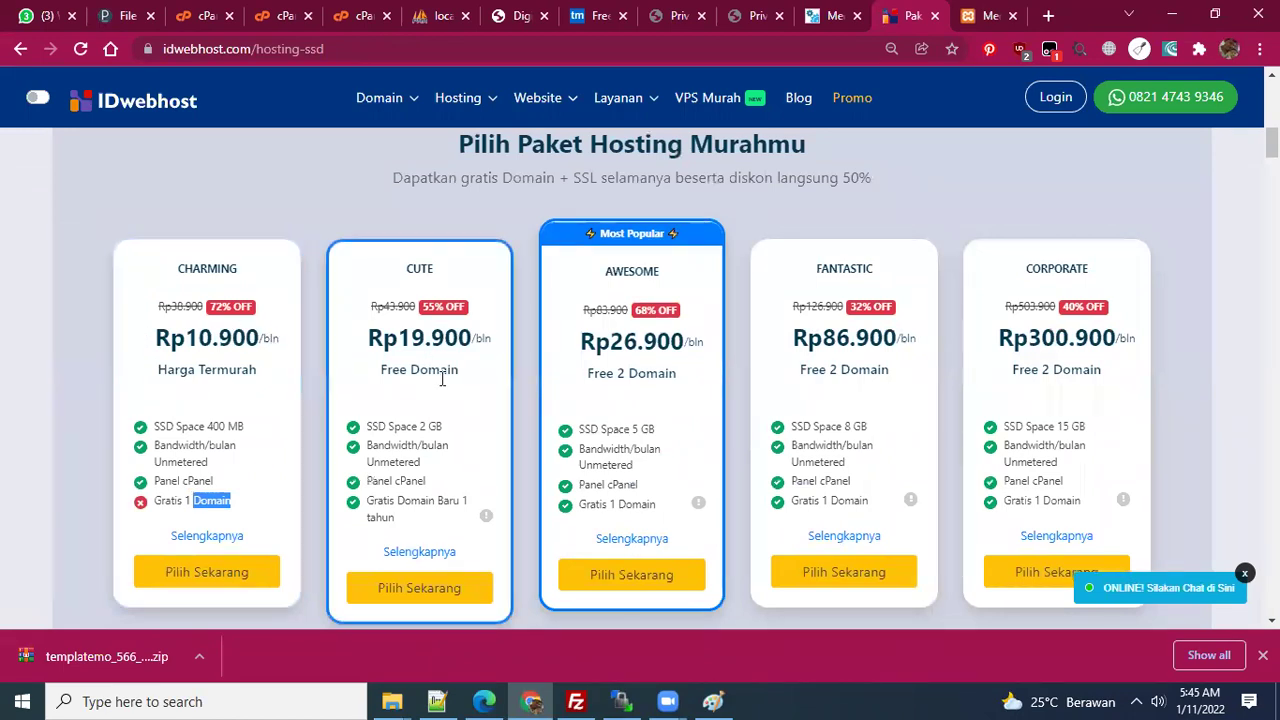
mouse_move(601, 431)
mouse_down()
mouse_move(674, 434)
mouse_move(581, 429)
mouse_up()
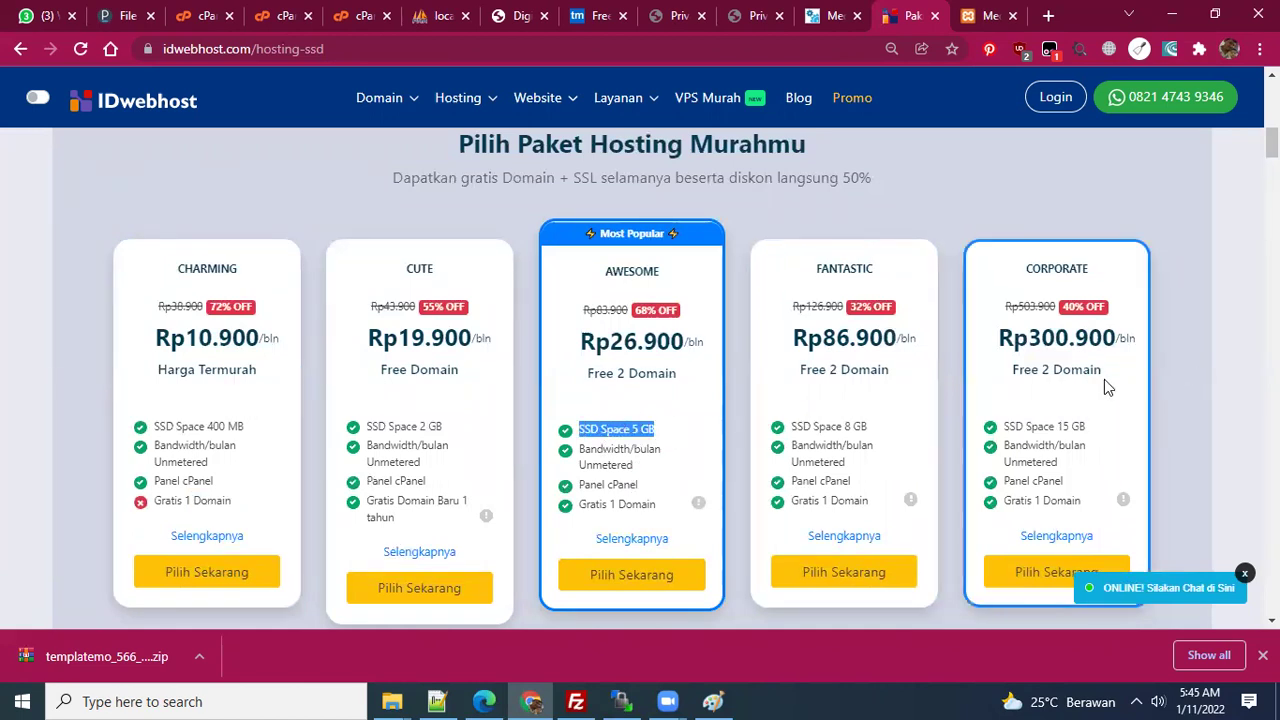
scroll(1017, 380, down, 1)
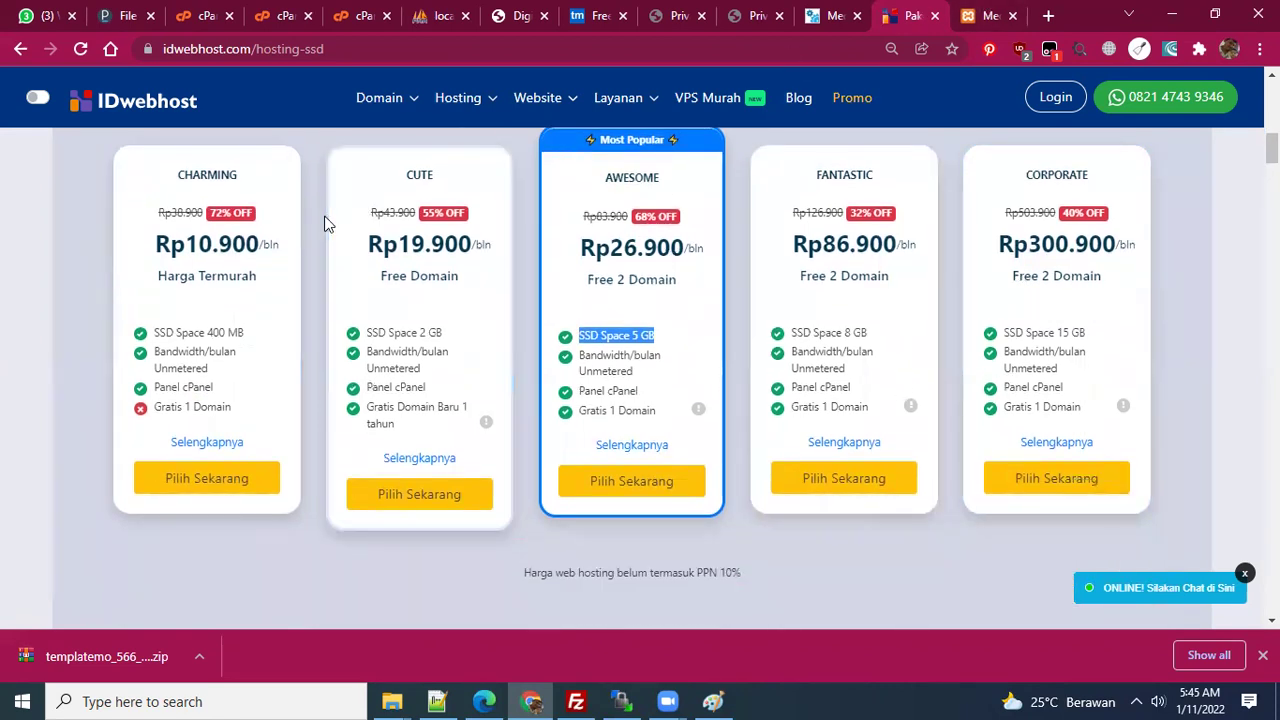
scroll(447, 255, down, 1)
scroll(447, 255, up, 1)
scroll(470, 300, down, 1)
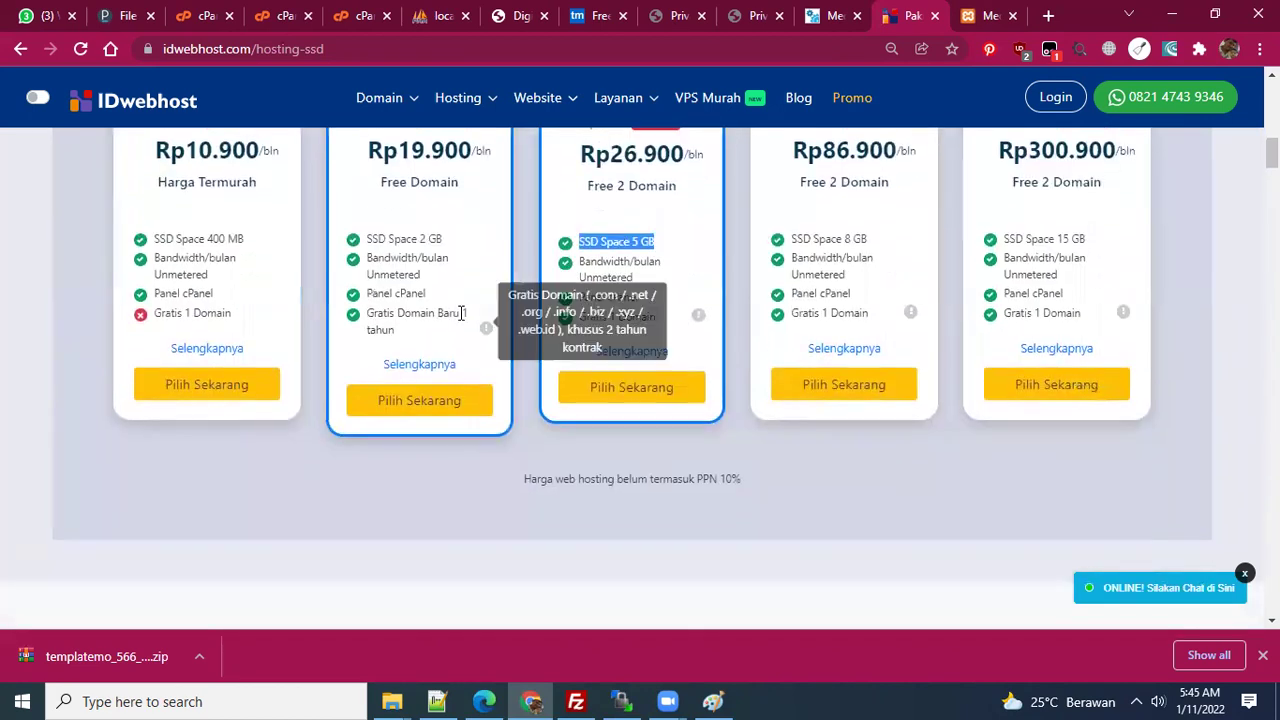
click(590, 391)
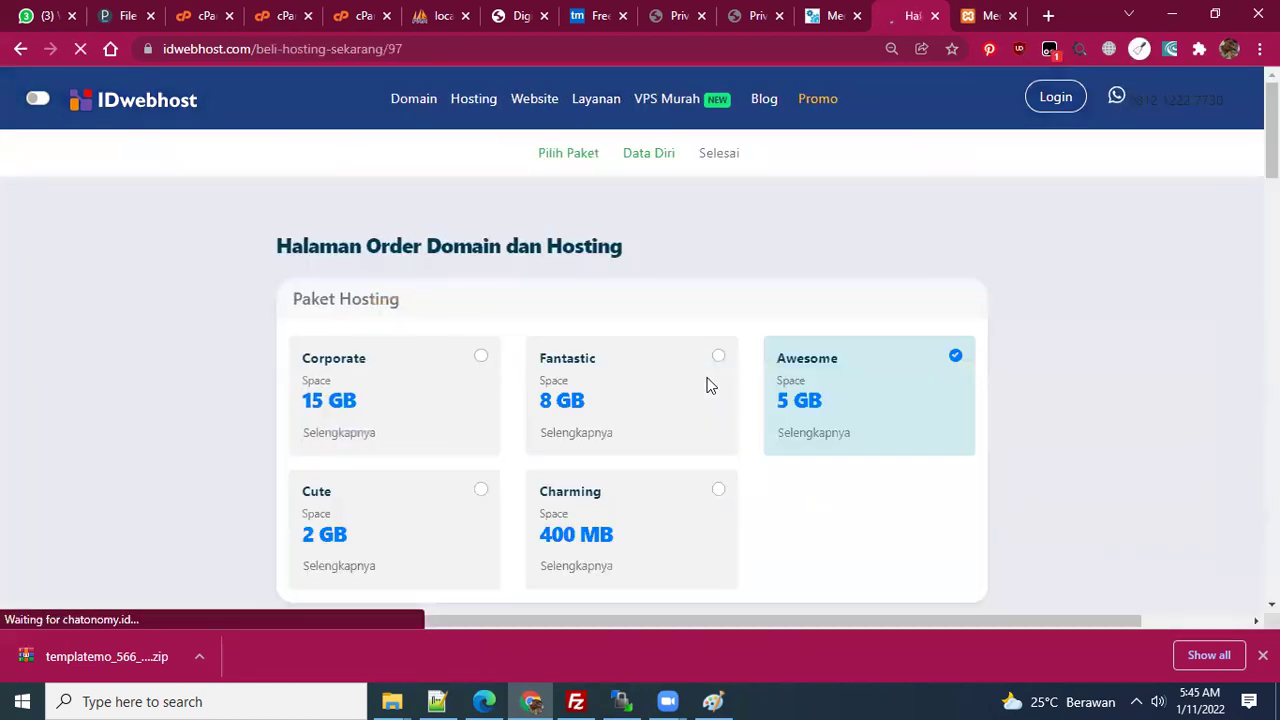
scroll(638, 370, down, 10)
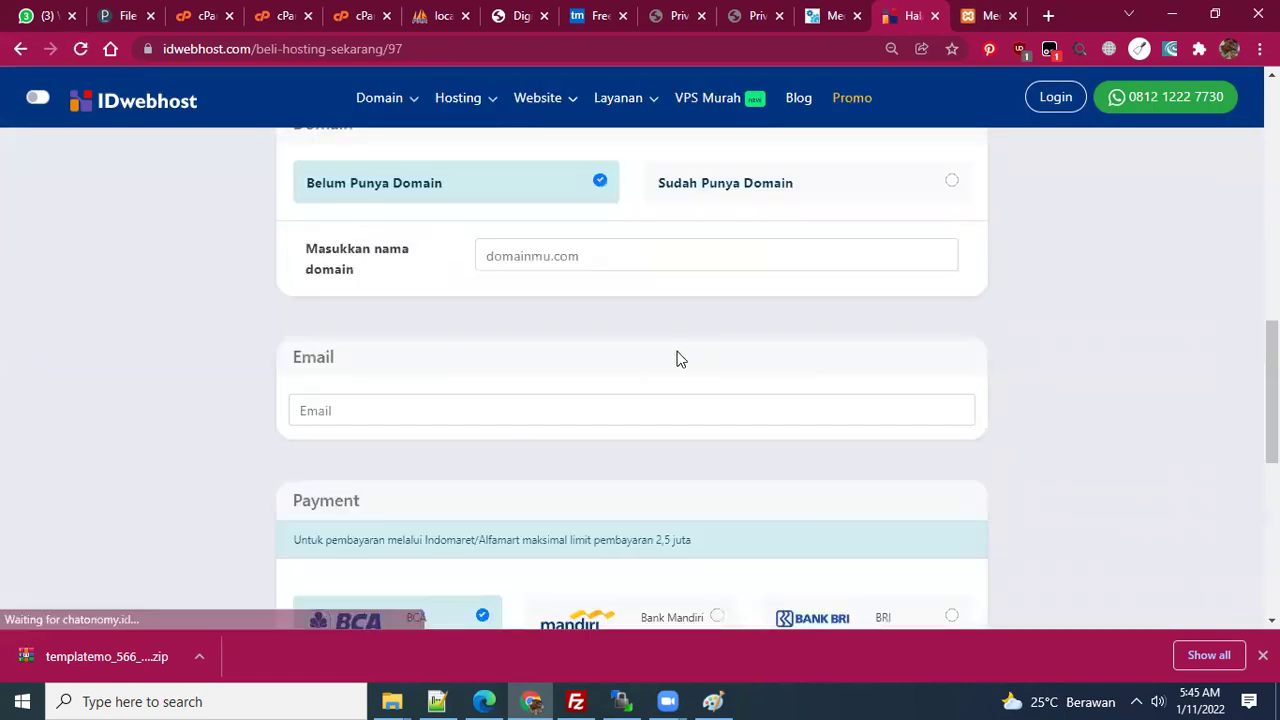
scroll(497, 329, down, 6)
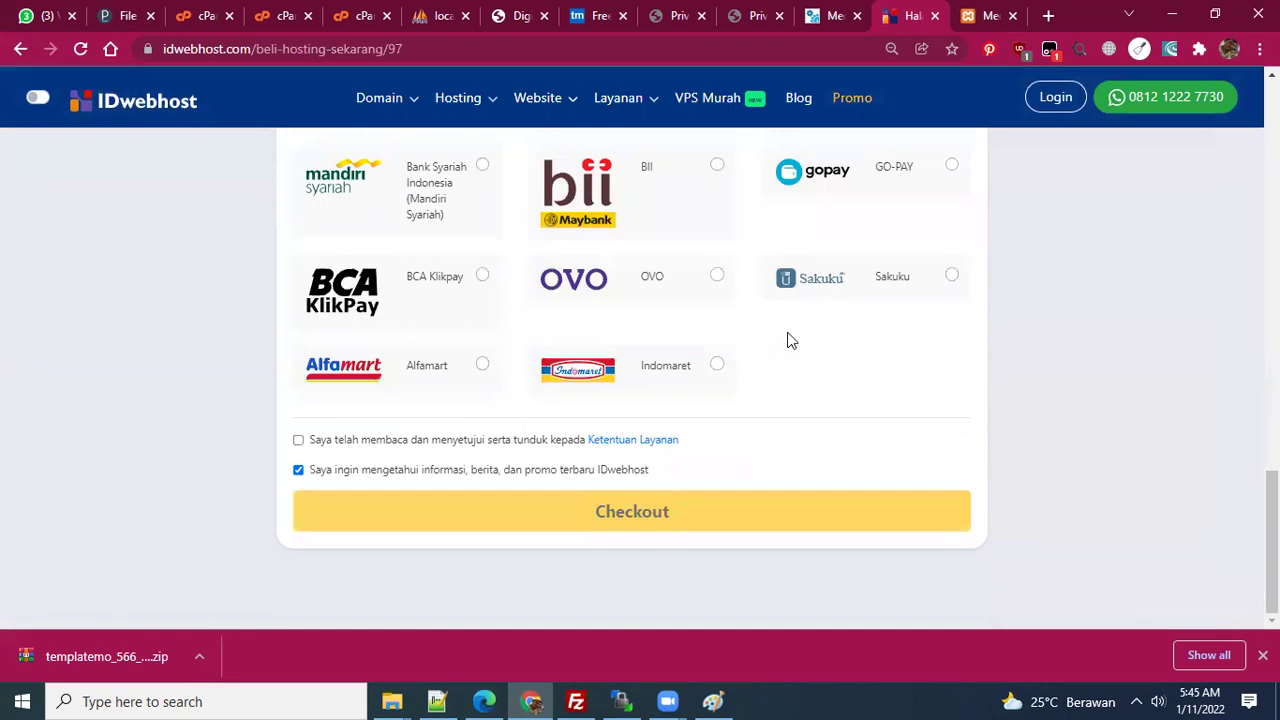
scroll(787, 340, up, 1)
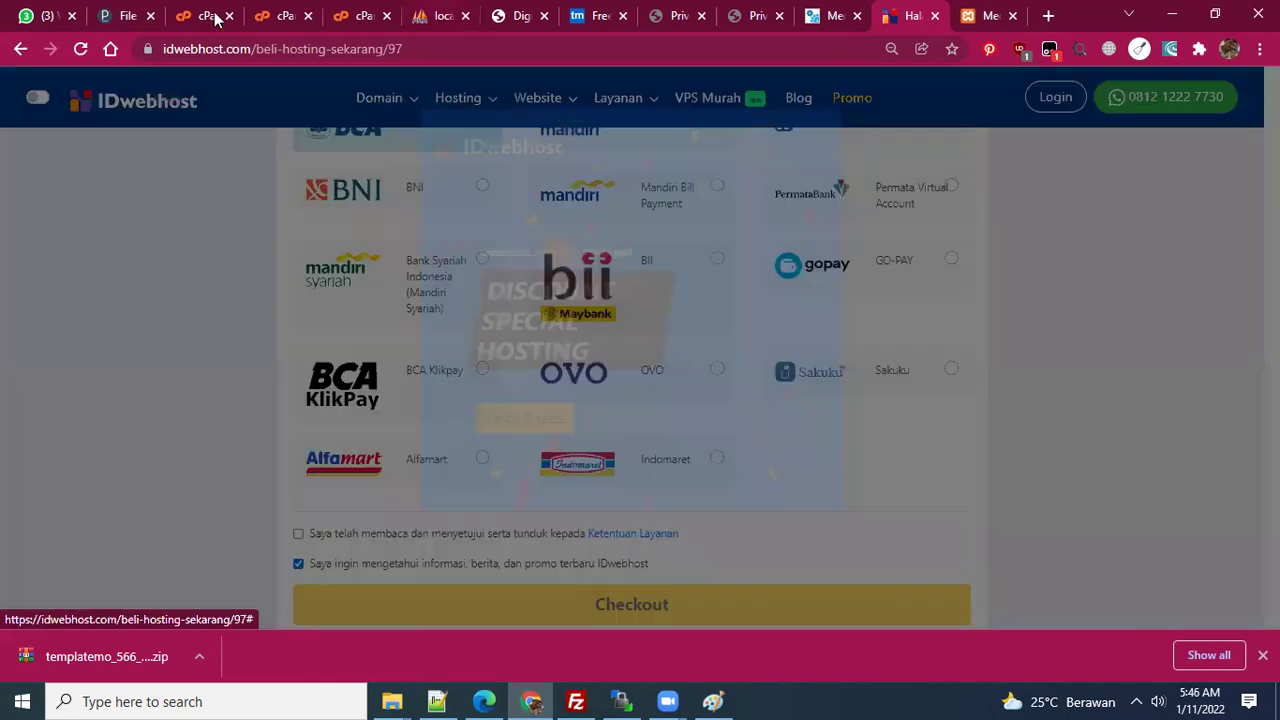
- Switch to the cPanel tab and scroll down to the Exclusive for Namecheap Customers tools
click(210, 16)
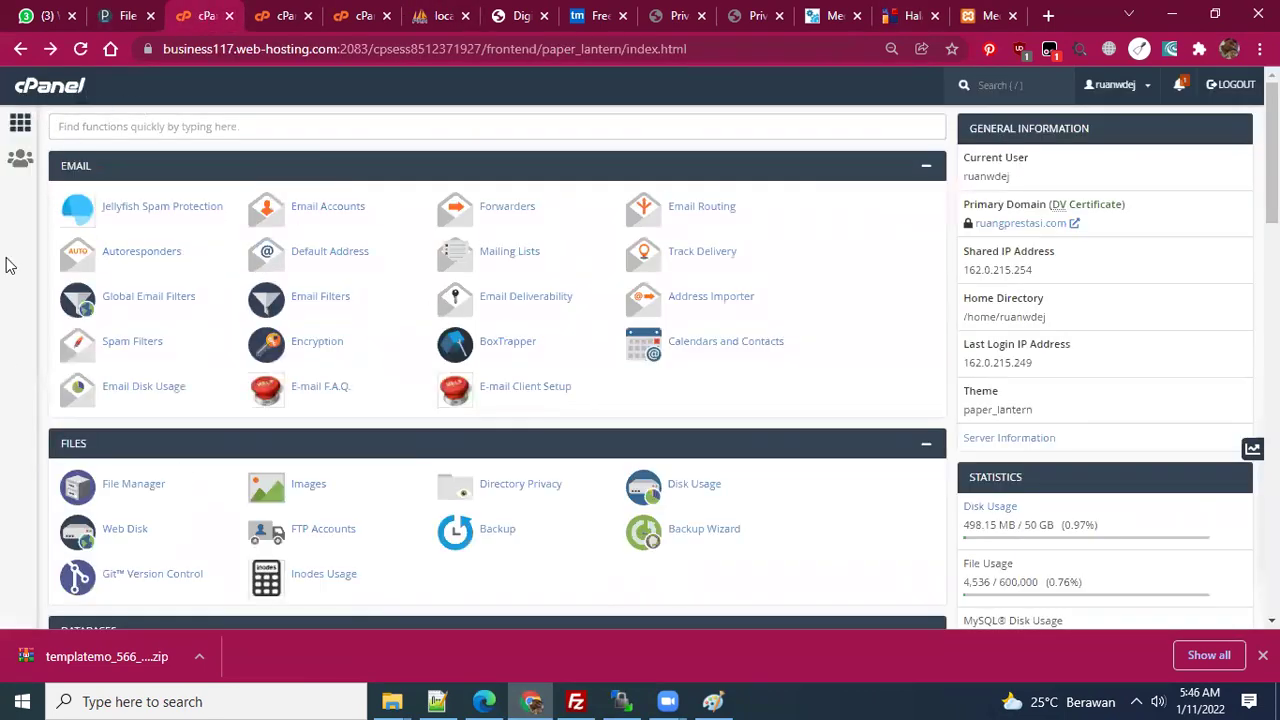
scroll(232, 230, down, 1)
scroll(227, 242, down, 1)
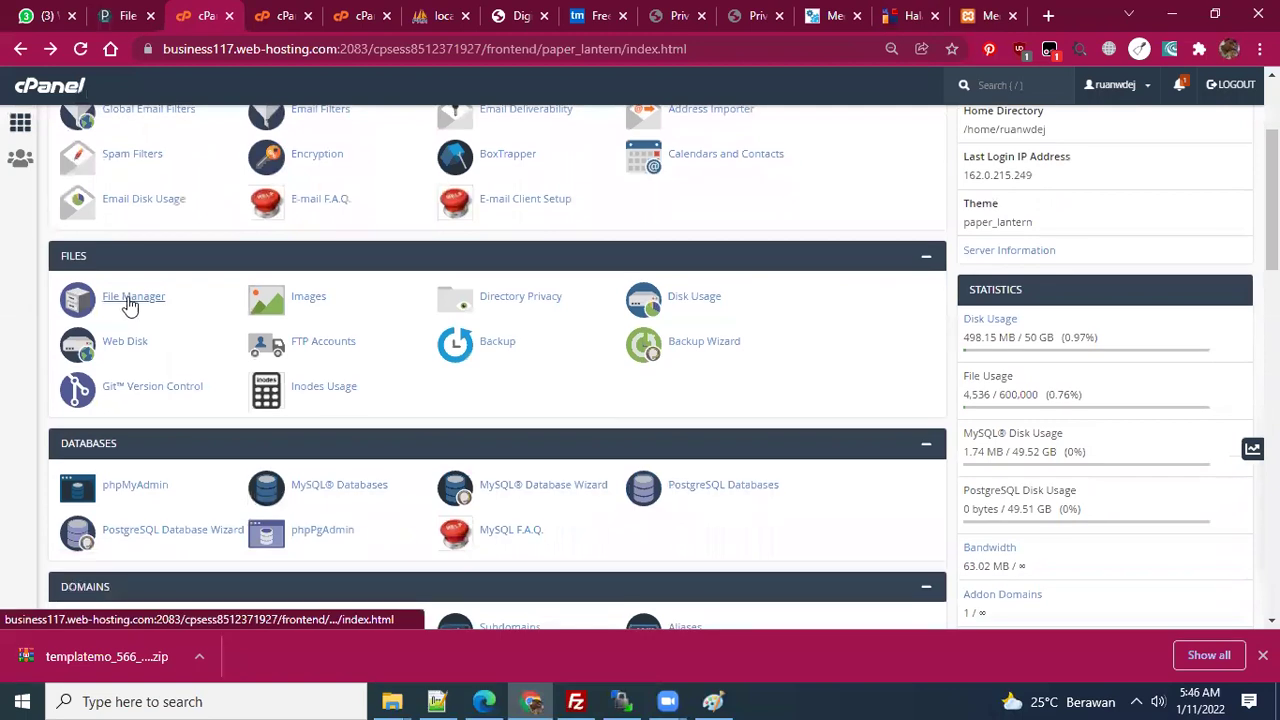
scroll(458, 372, up, 2)
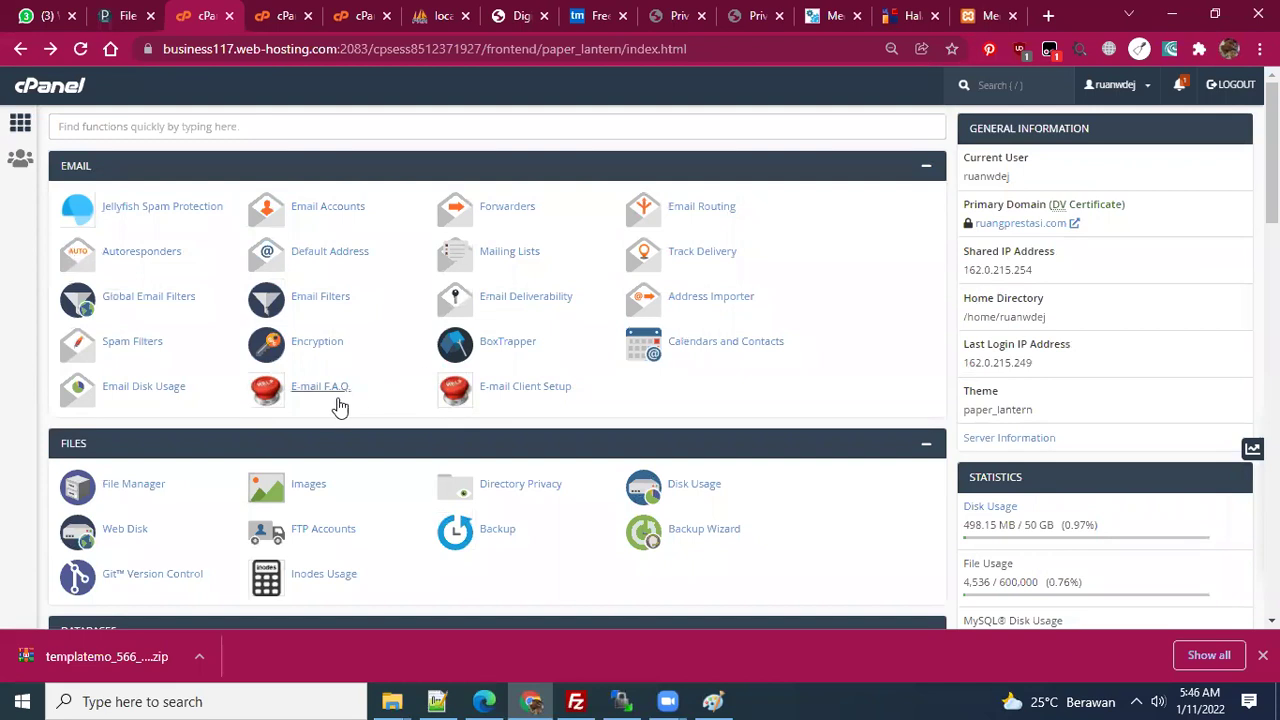
scroll(337, 405, down, 1)
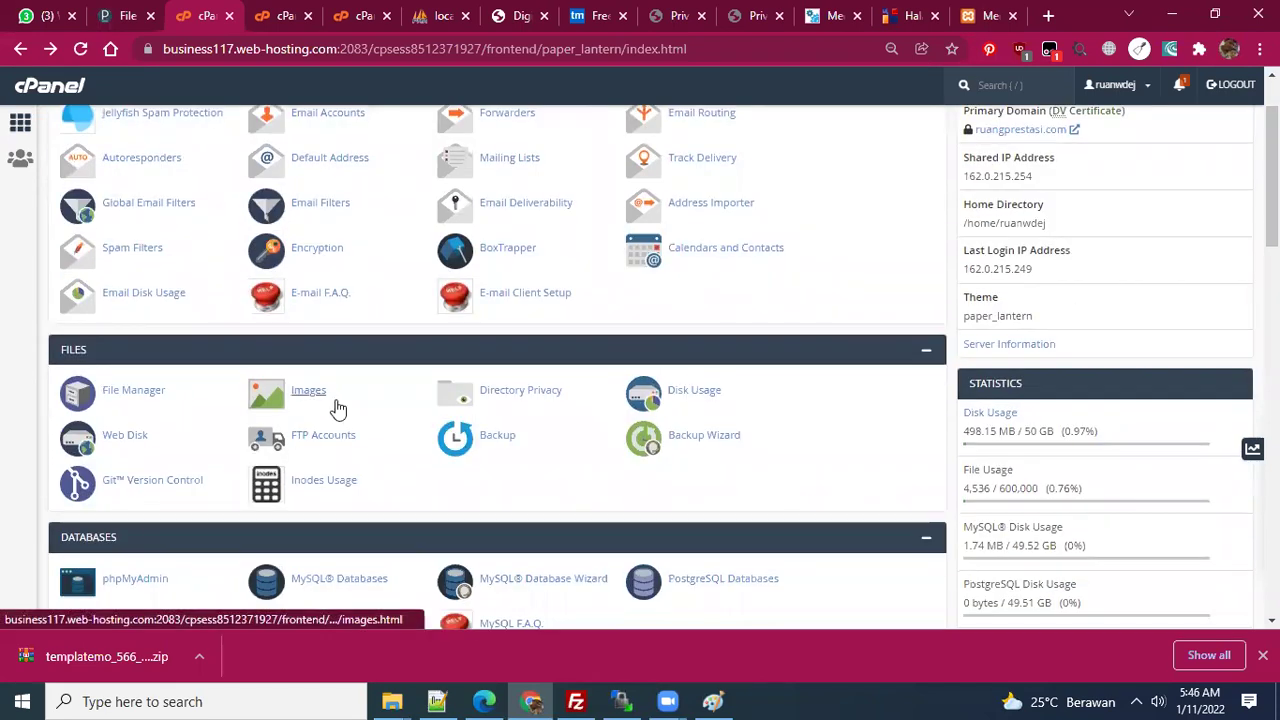
scroll(337, 405, down, 2)
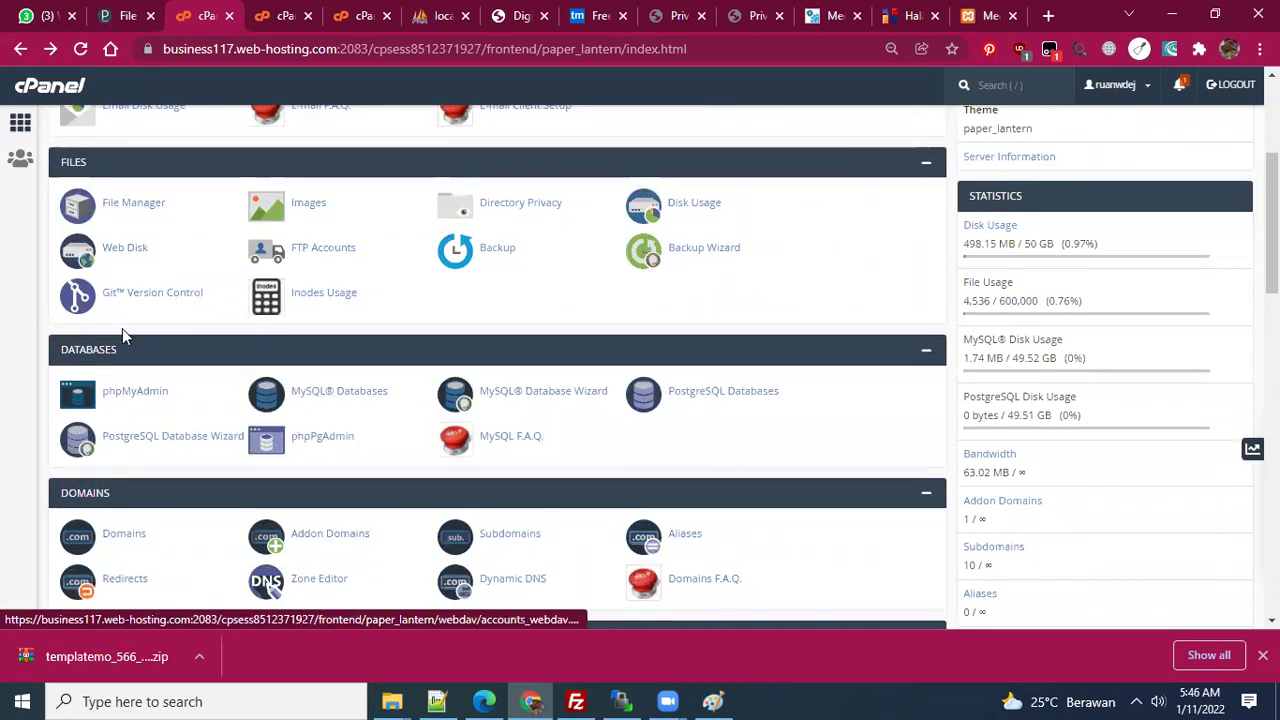
scroll(131, 391, down, 7)
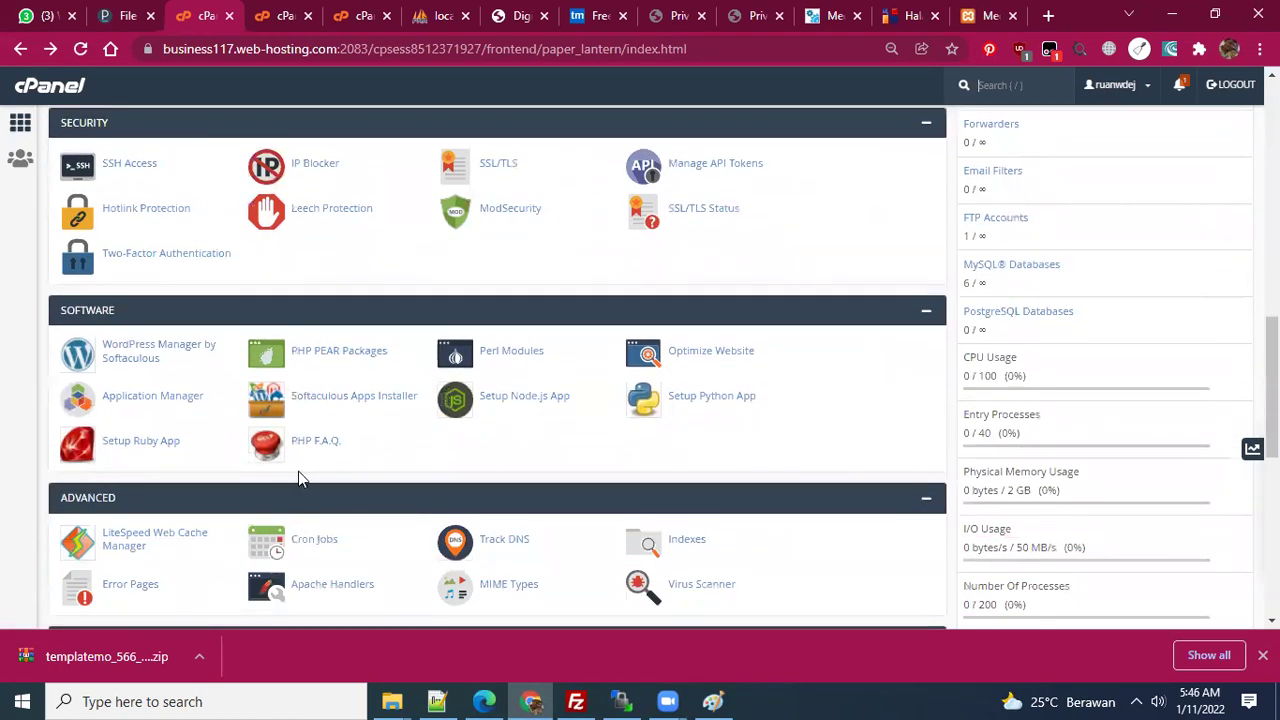
scroll(298, 471, down, 3)
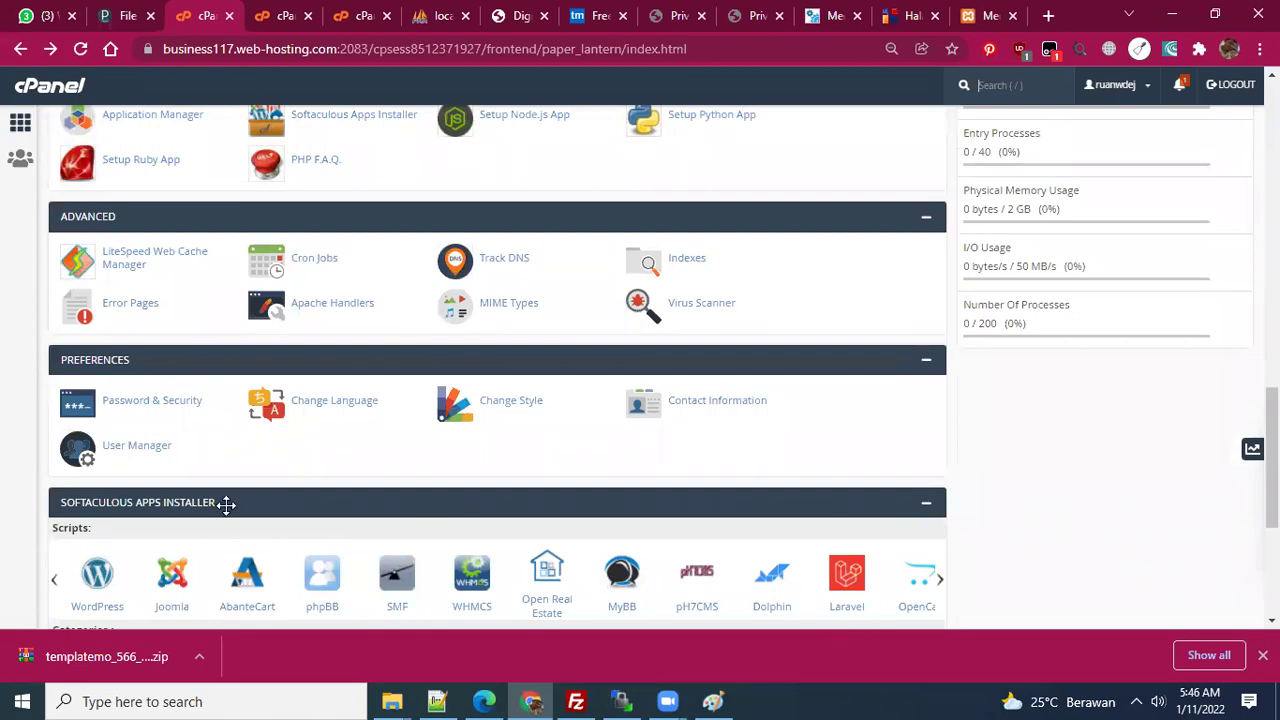
scroll(311, 508, down, 3)
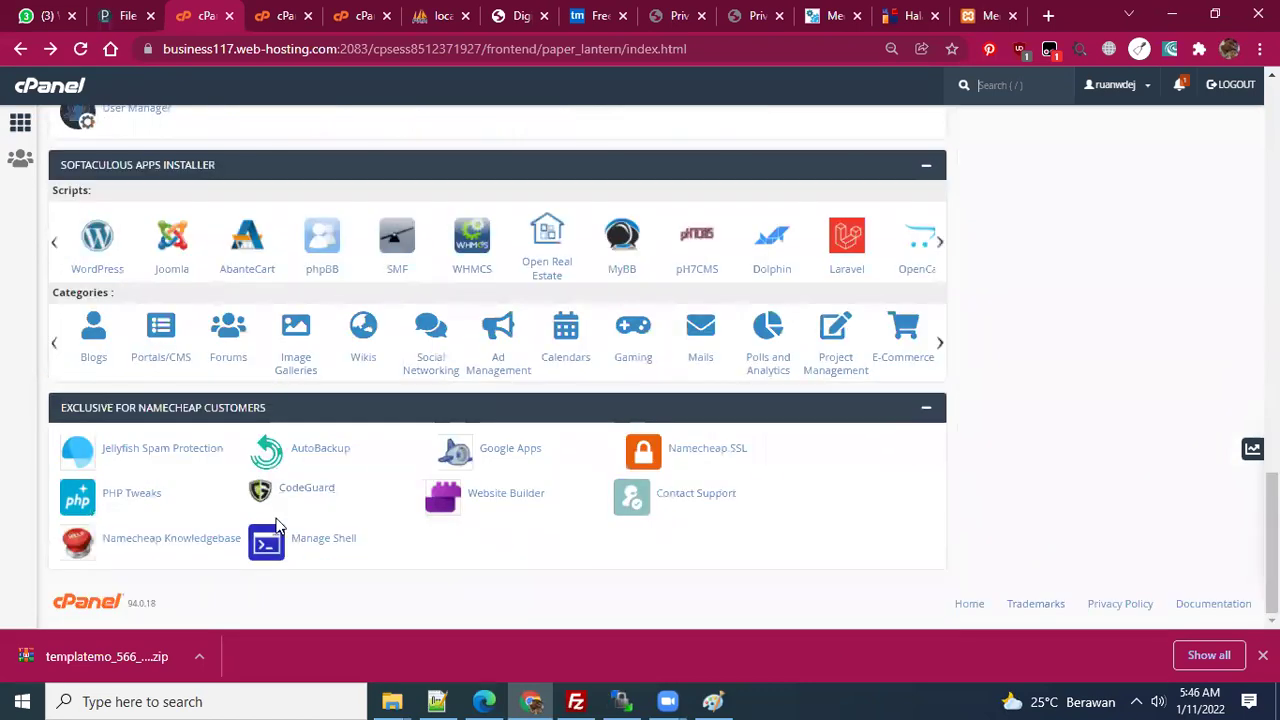
click(146, 495)
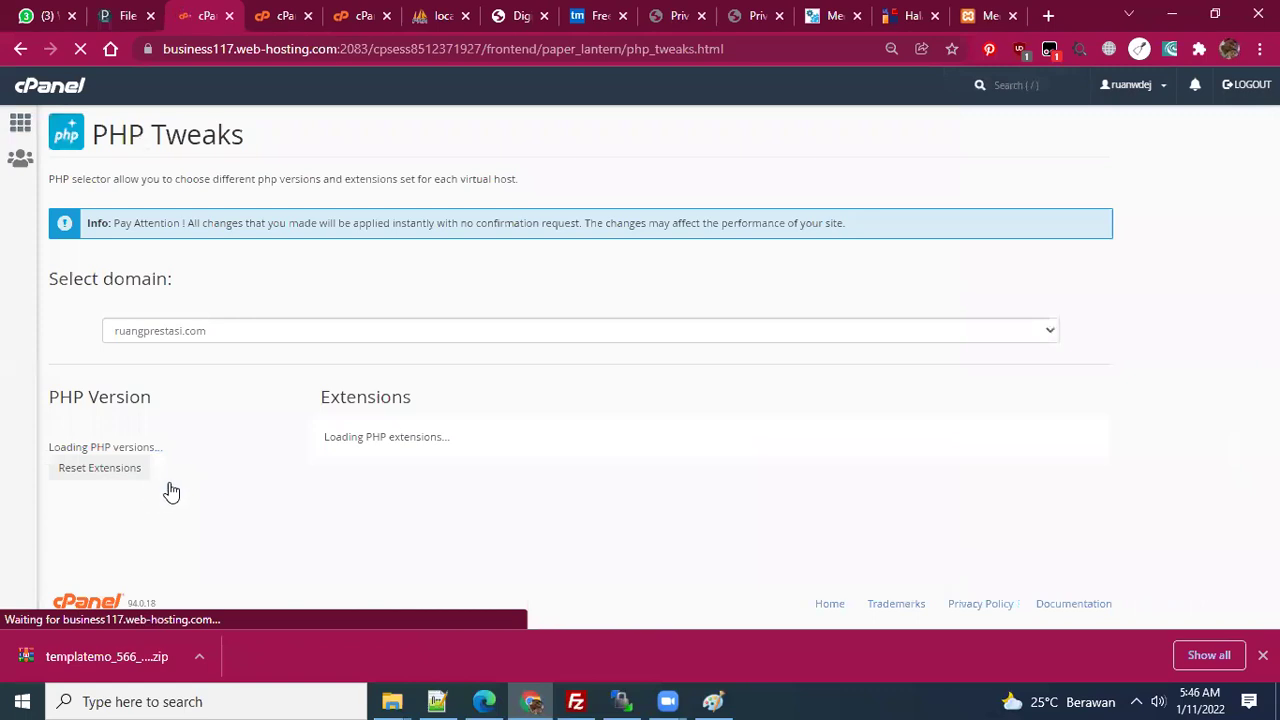
click(327, 333)
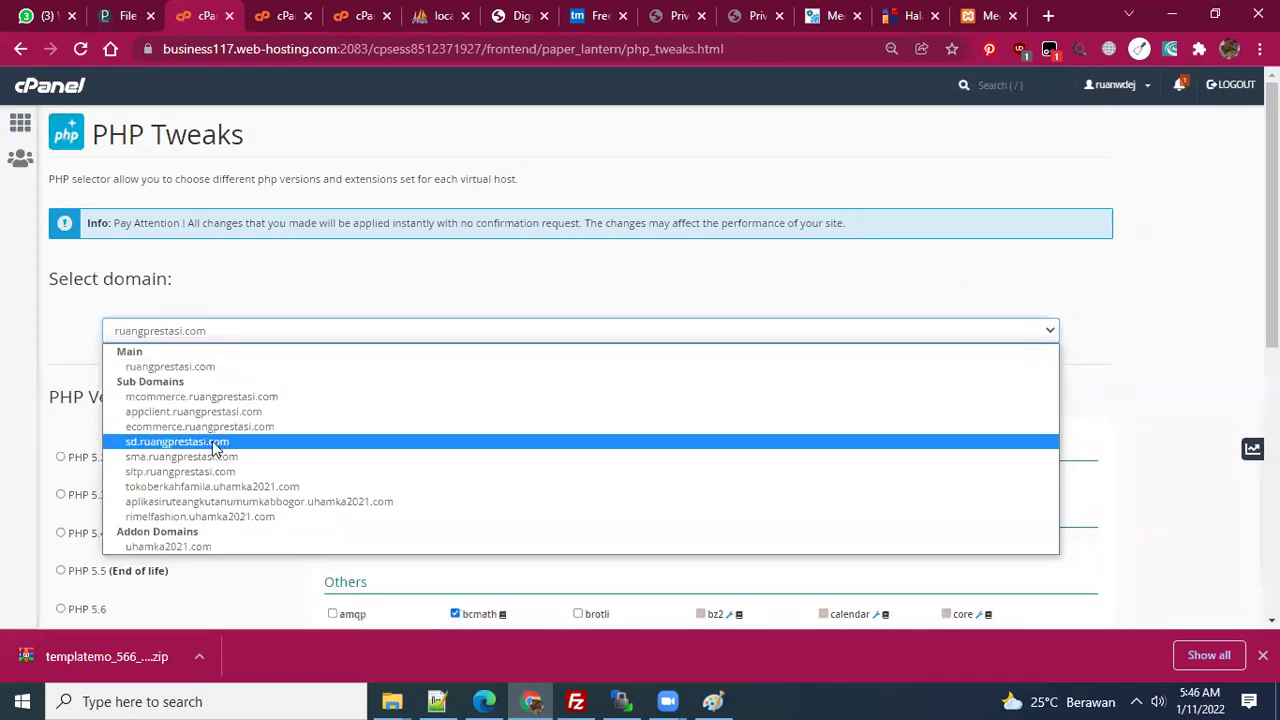
key(Escape)
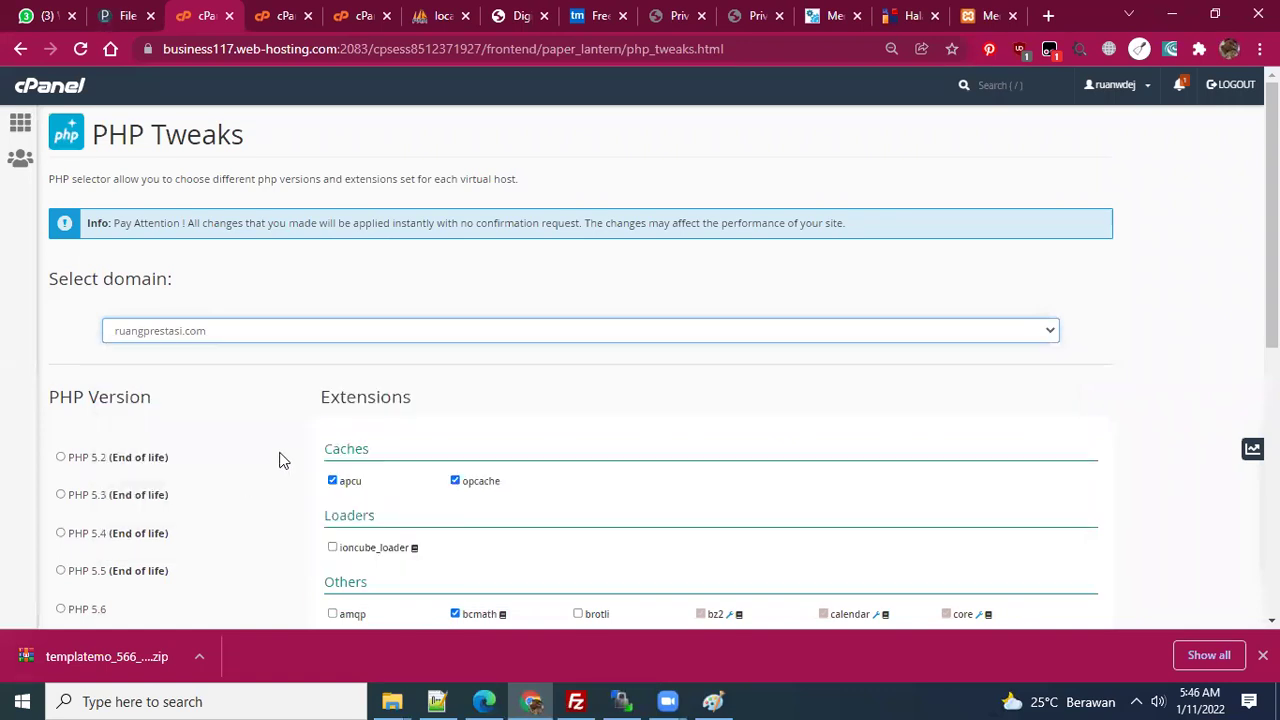
scroll(150, 523, down, 6)
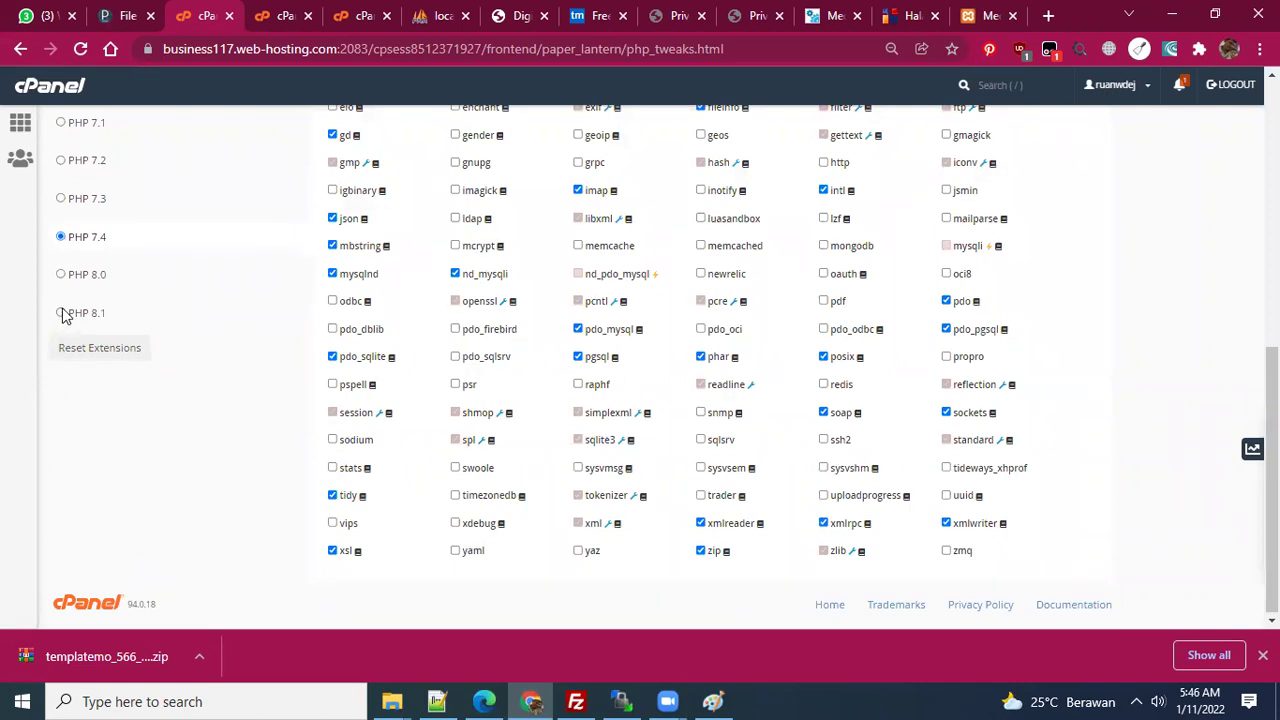
scroll(494, 357, up, 1)
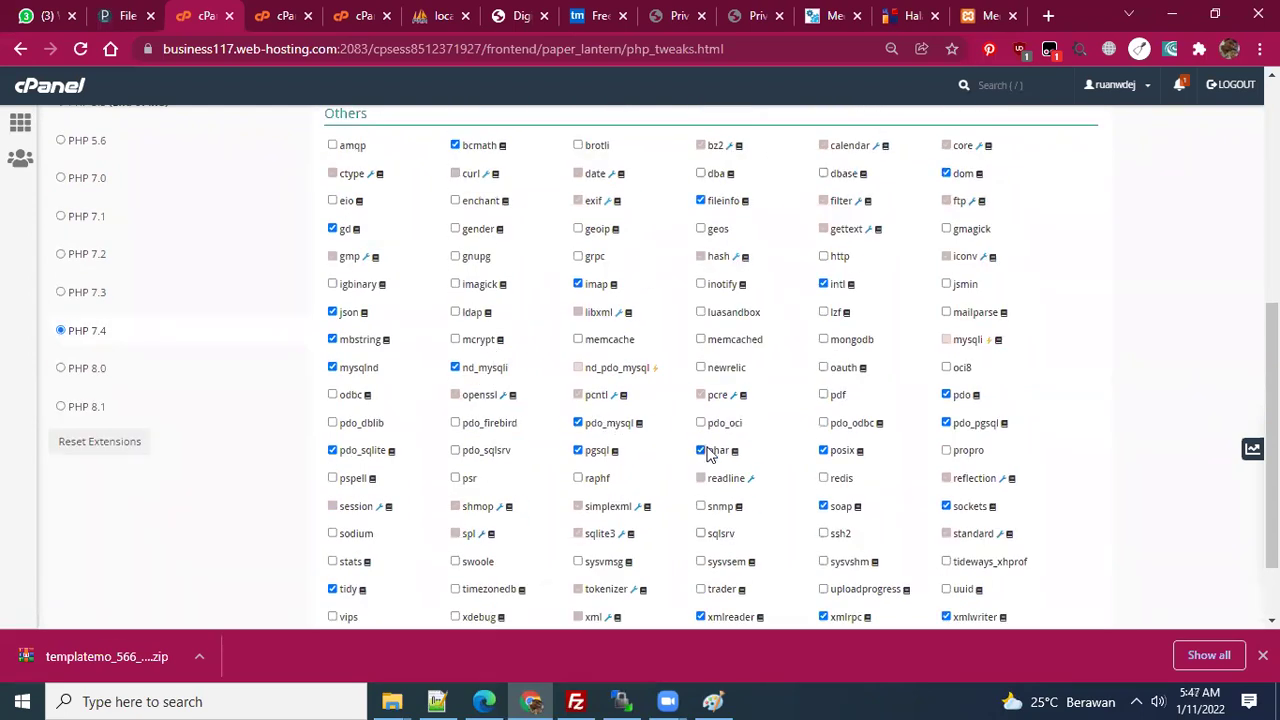
scroll(707, 452, down, 1)
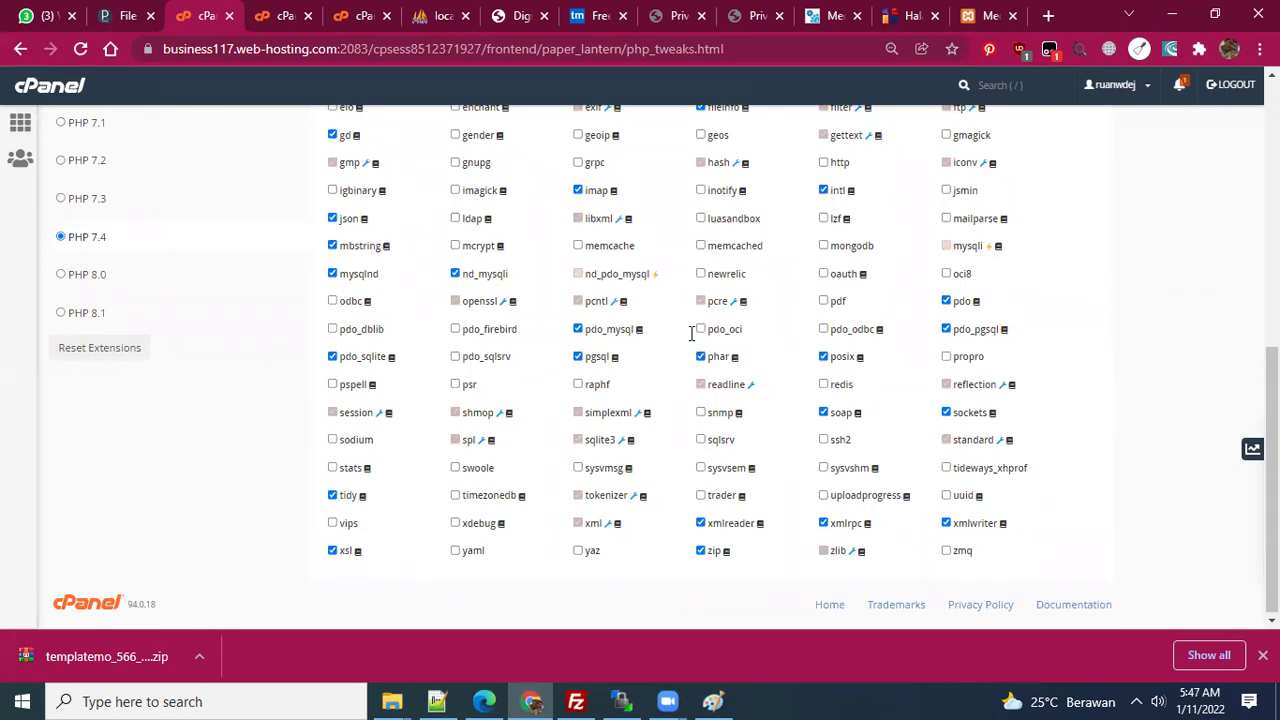
scroll(429, 306, up, 15)
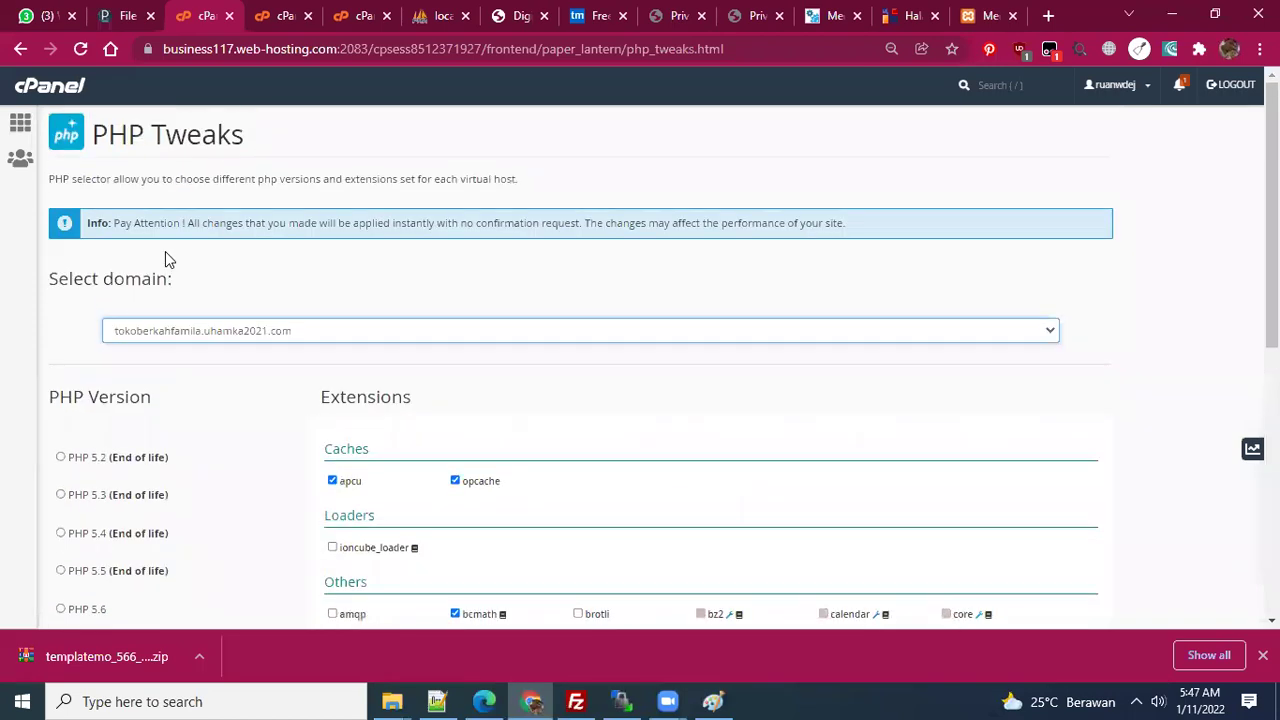
click(20, 122)
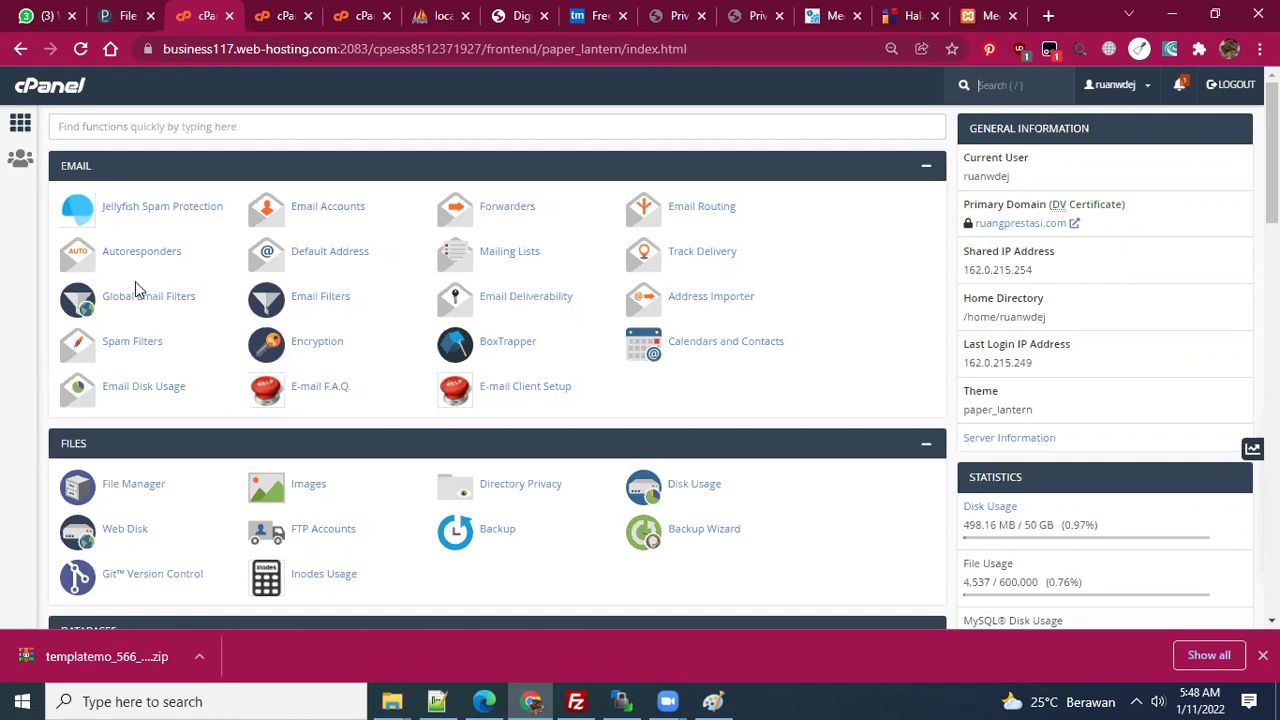
- Scroll the cPanel home page to look over the Email, Files and Databases sections
scroll(135, 281, down, 1)
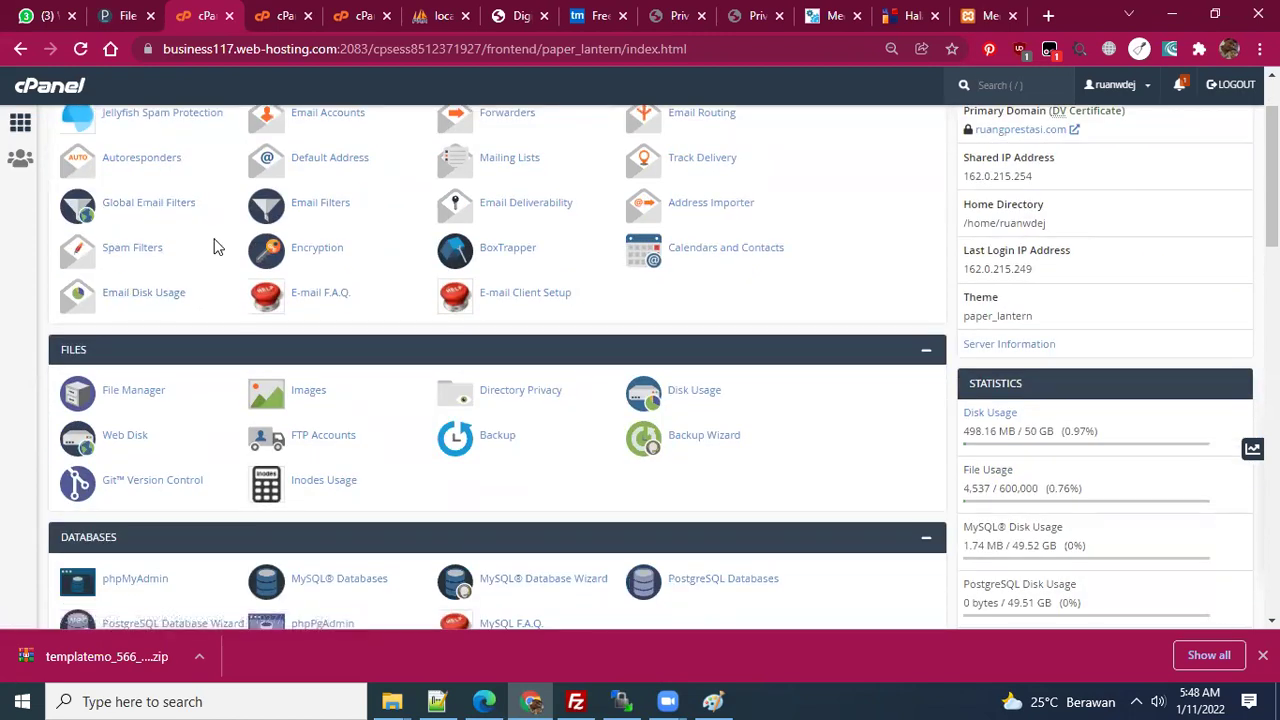
scroll(220, 273, up, 1)
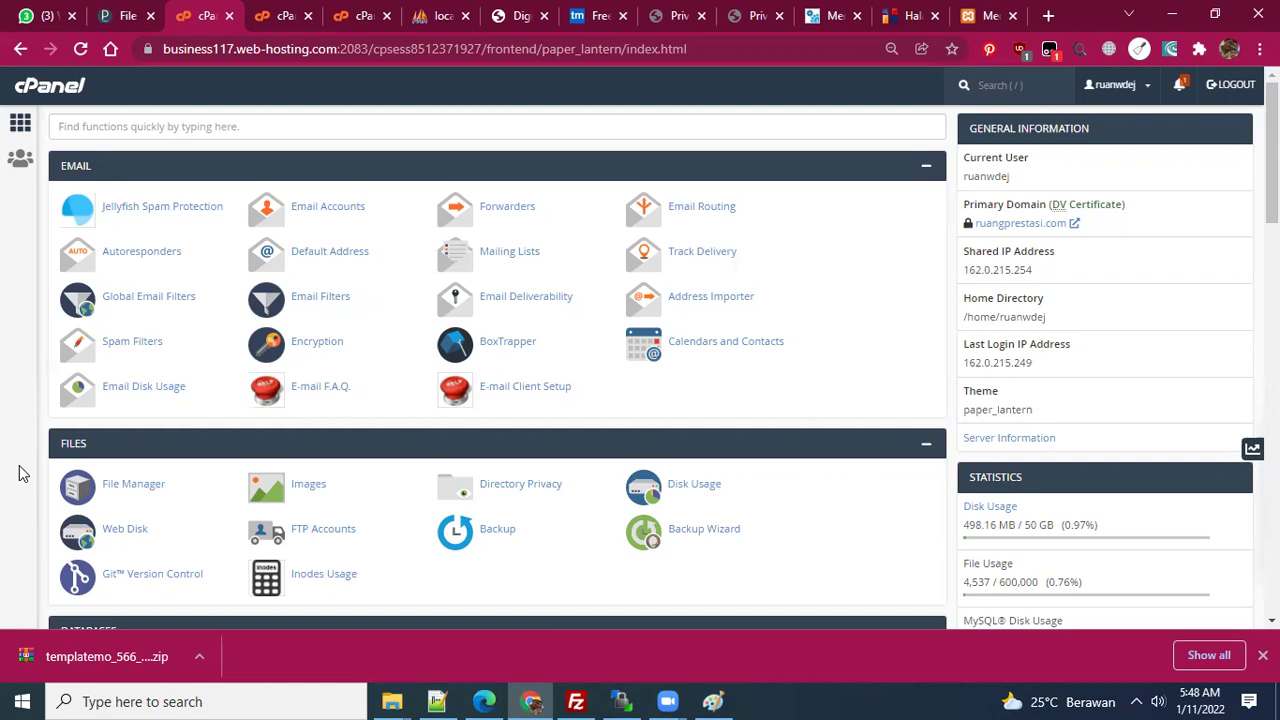
scroll(94, 558, down, 1)
scroll(250, 485, up, 1)
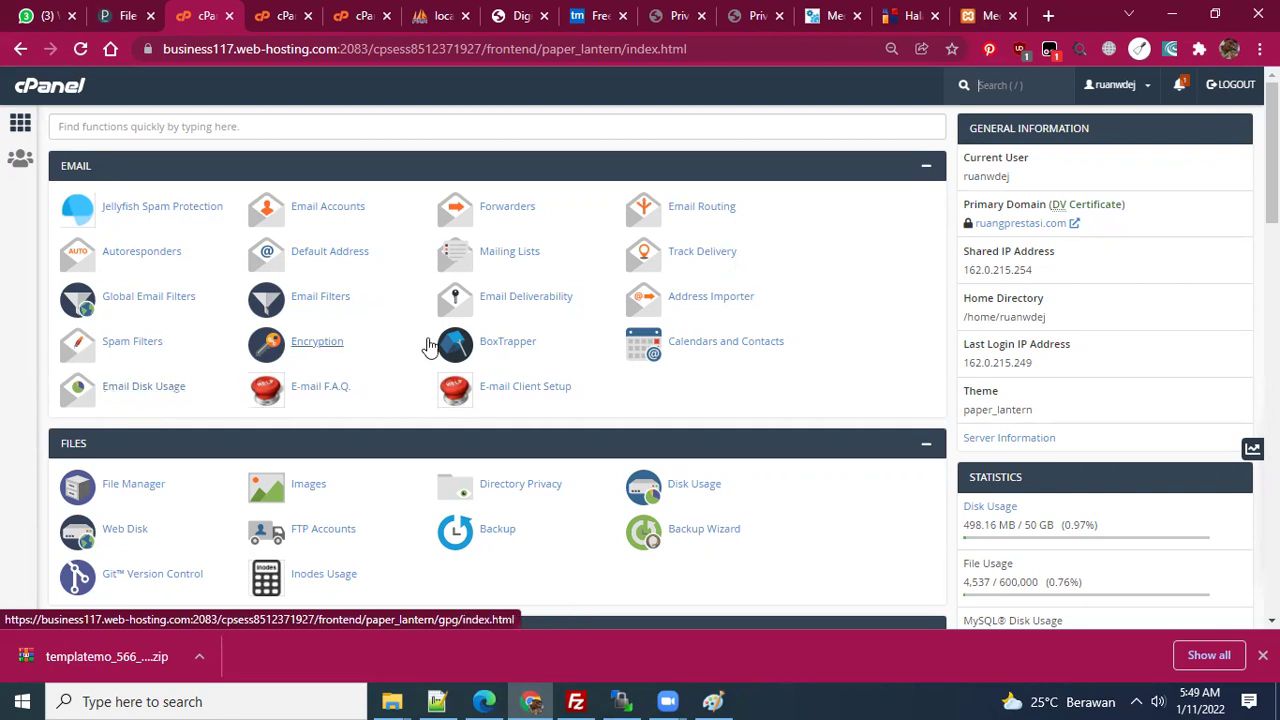
- Start a new account under Email Accounts, keeping ruangprestasi.com as the domain
click(336, 212)
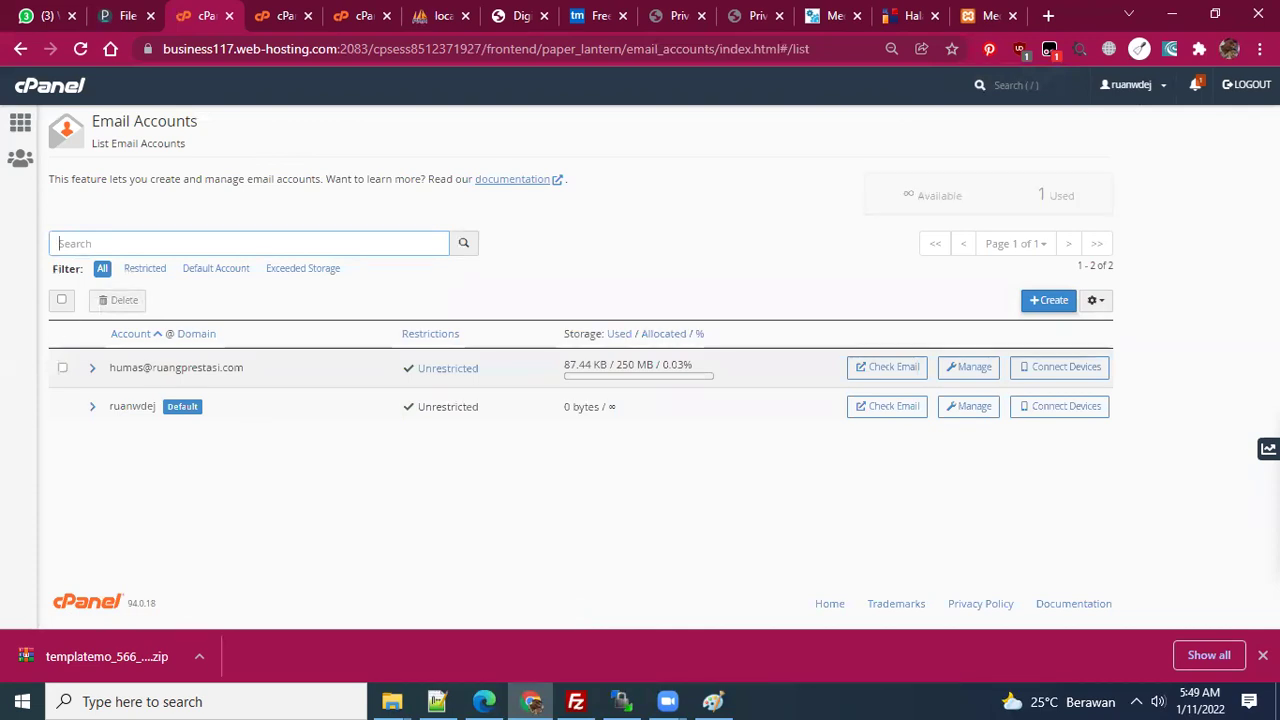
click(1052, 301)
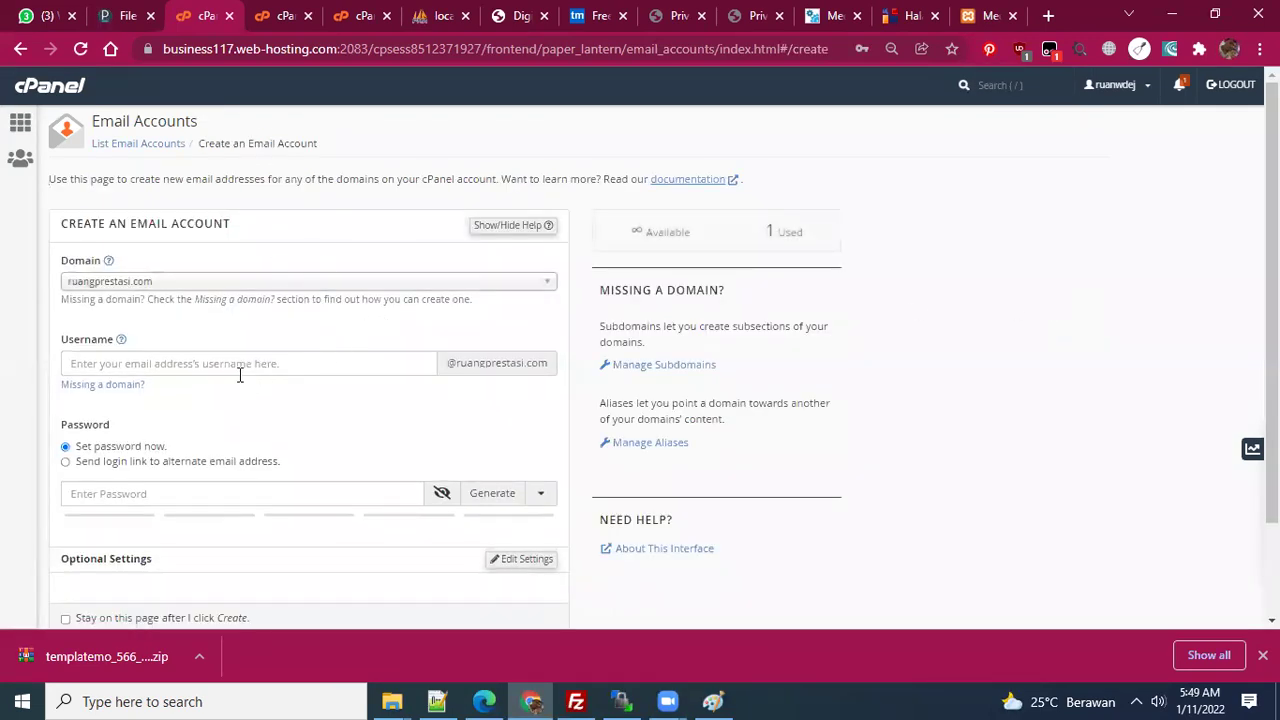
click(145, 284)
click(145, 284)
click(145, 284)
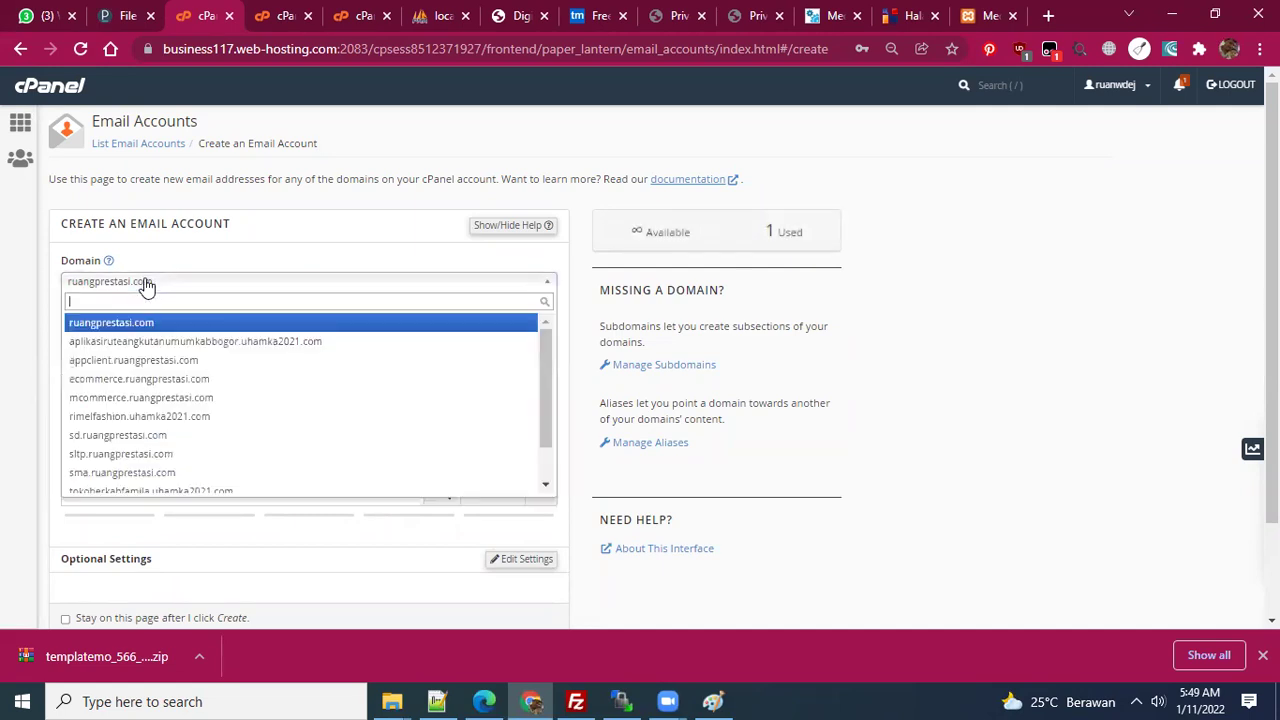
click(145, 284)
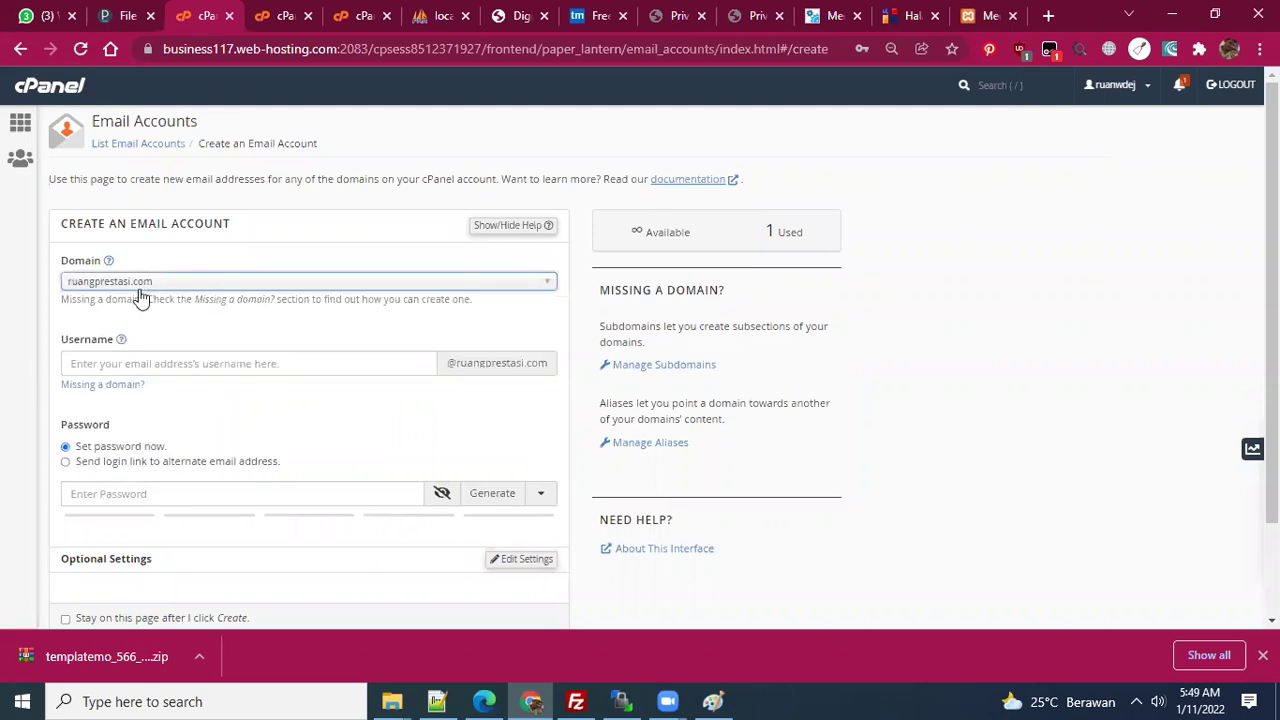
click(228, 365)
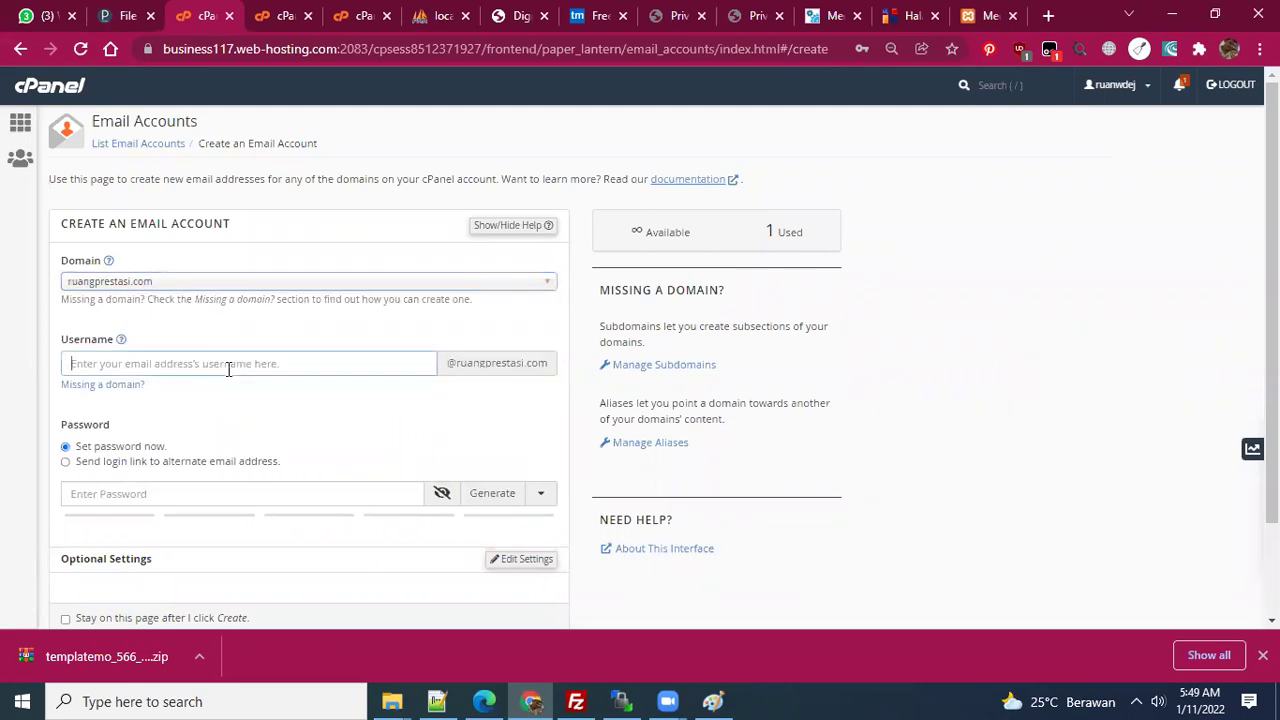
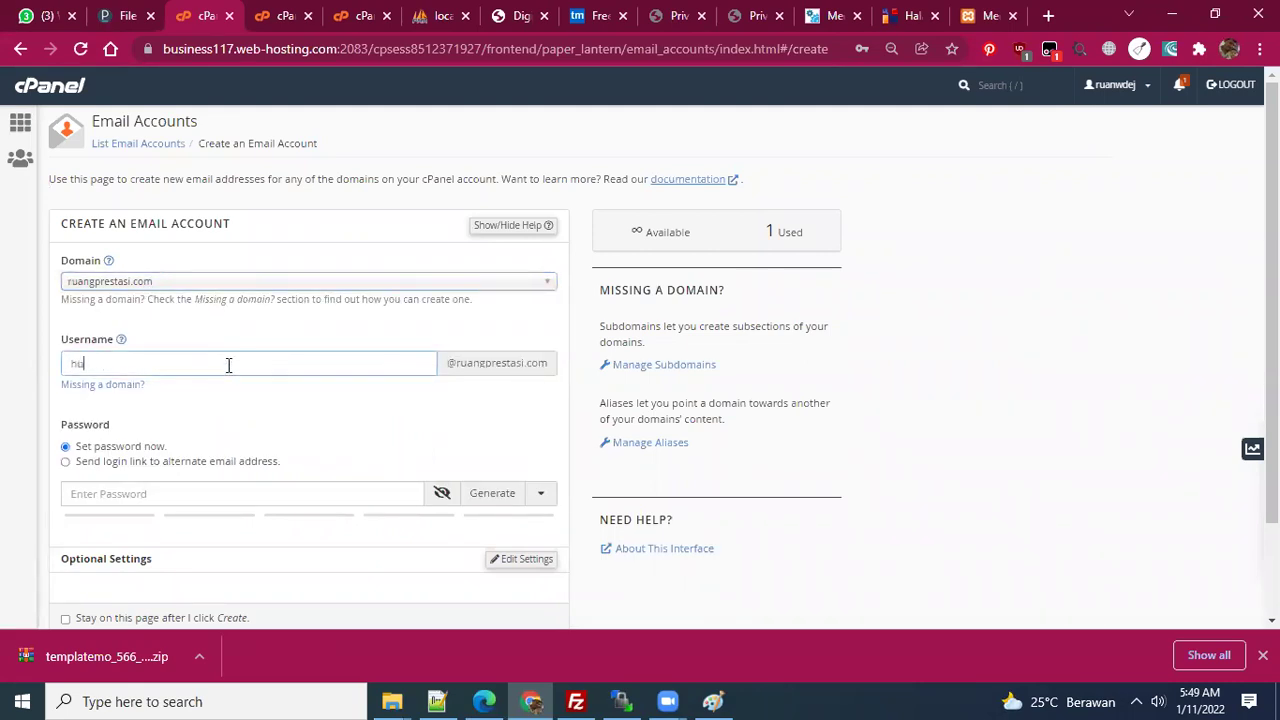
click(277, 421)
scroll(277, 421, down, 2)
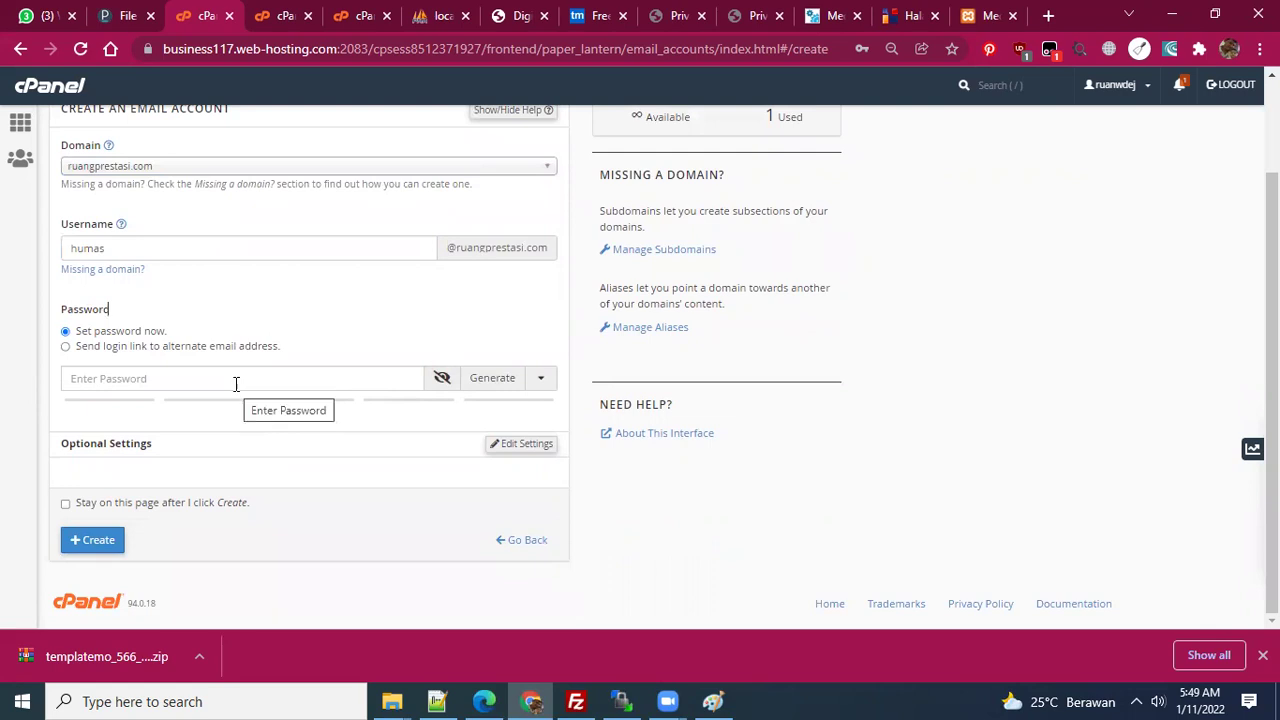
click(493, 385)
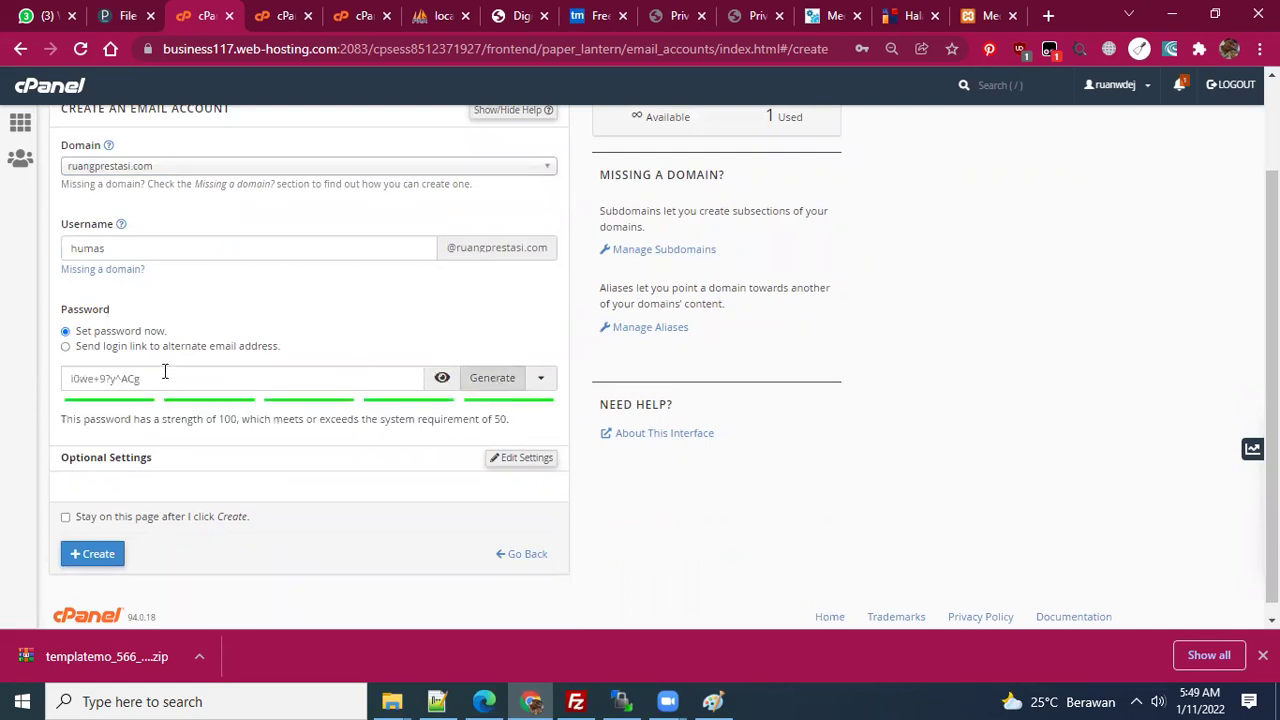
drag(166, 378, 16, 384)
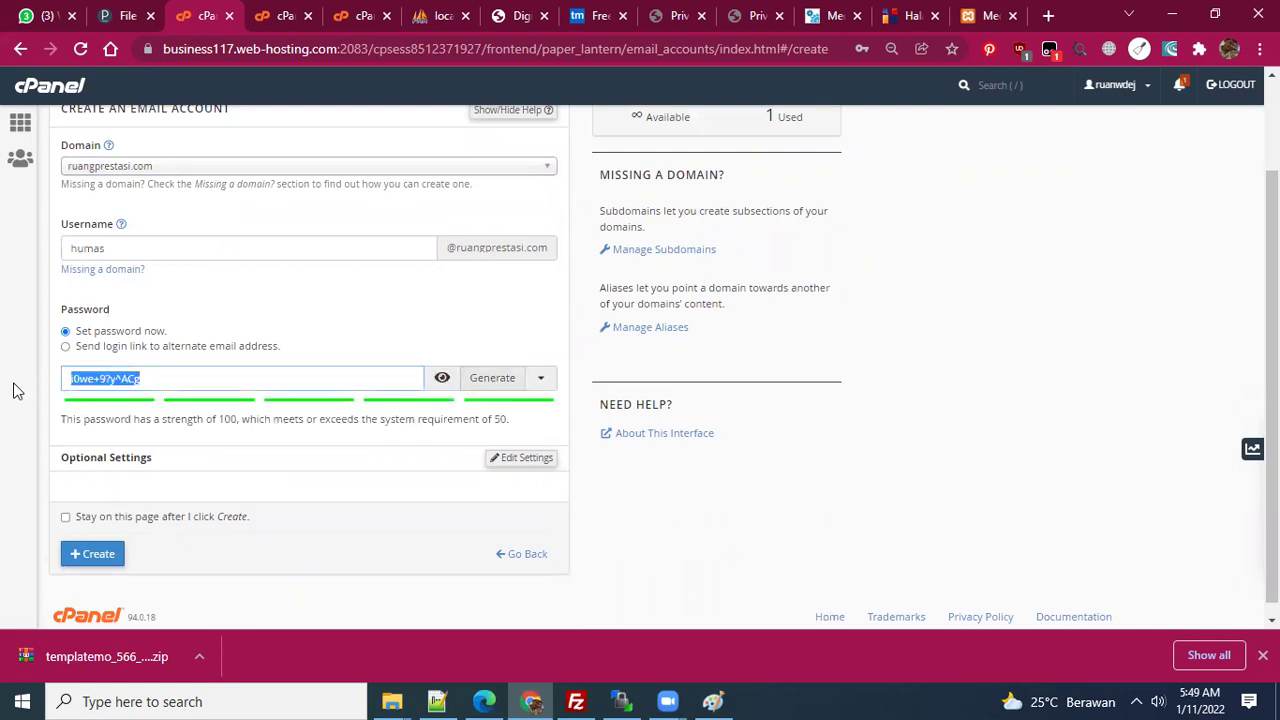
click(438, 700)
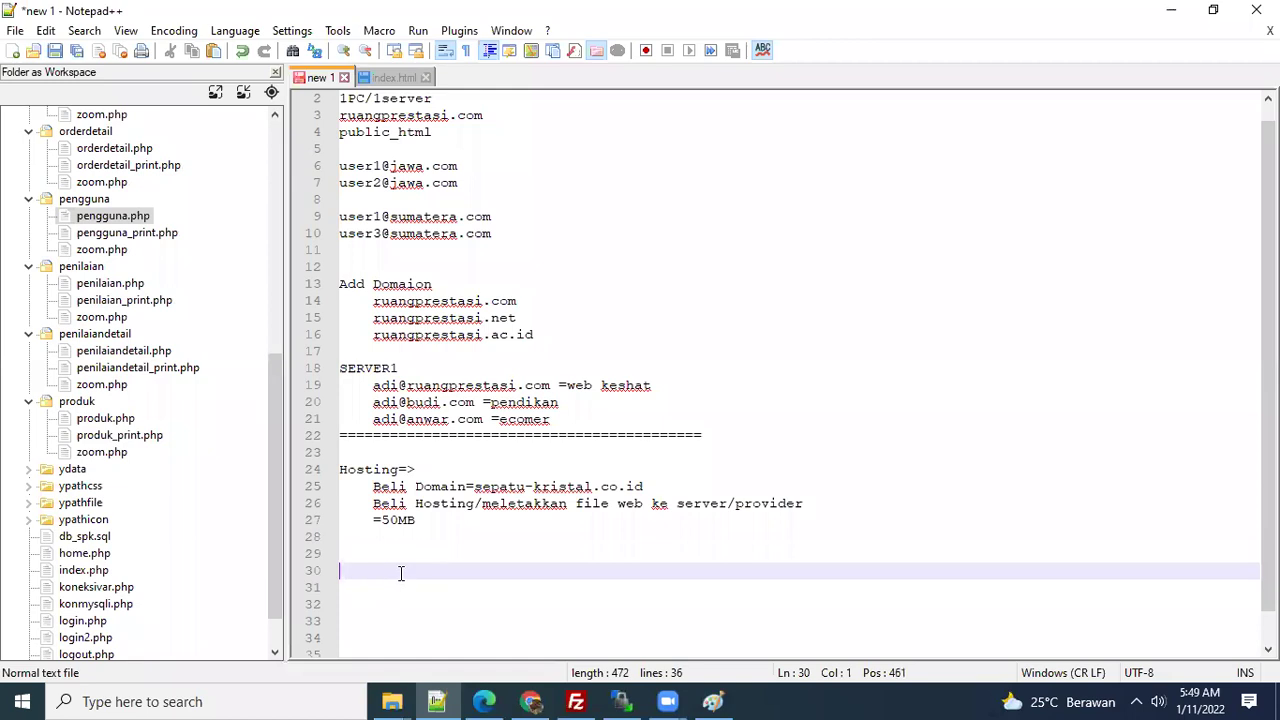
click(531, 701)
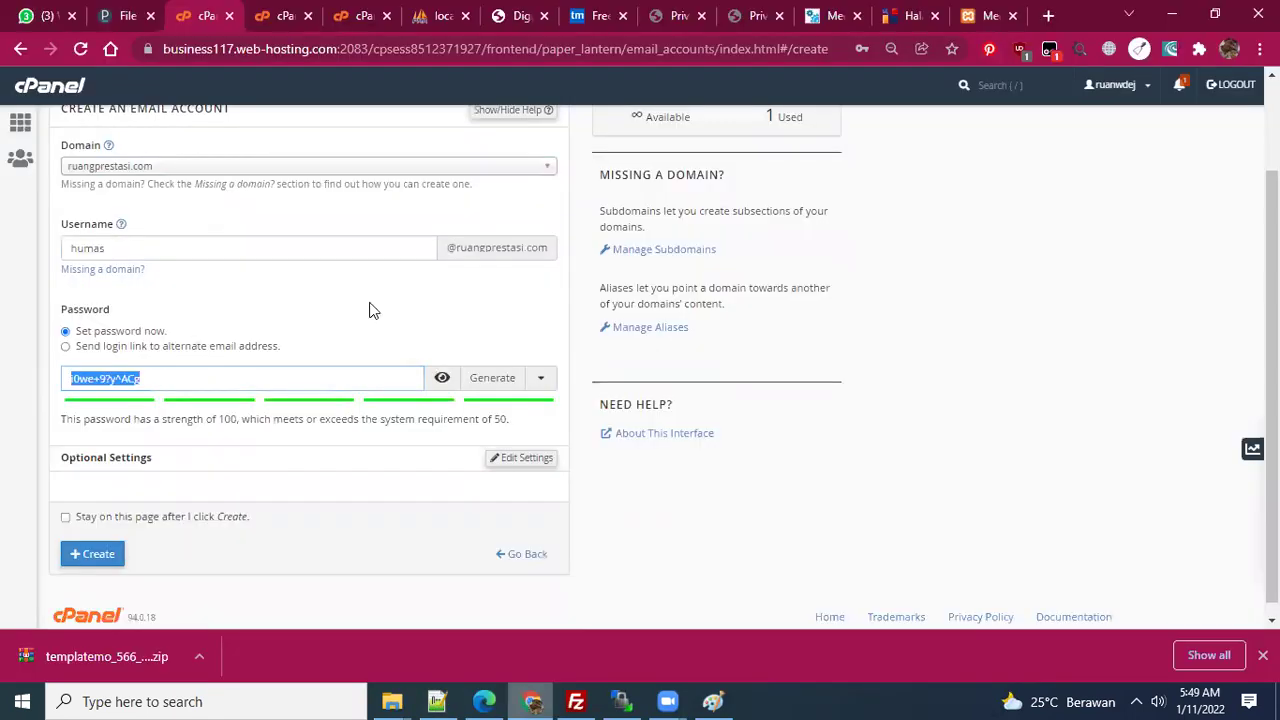
scroll(480, 404, down, 1)
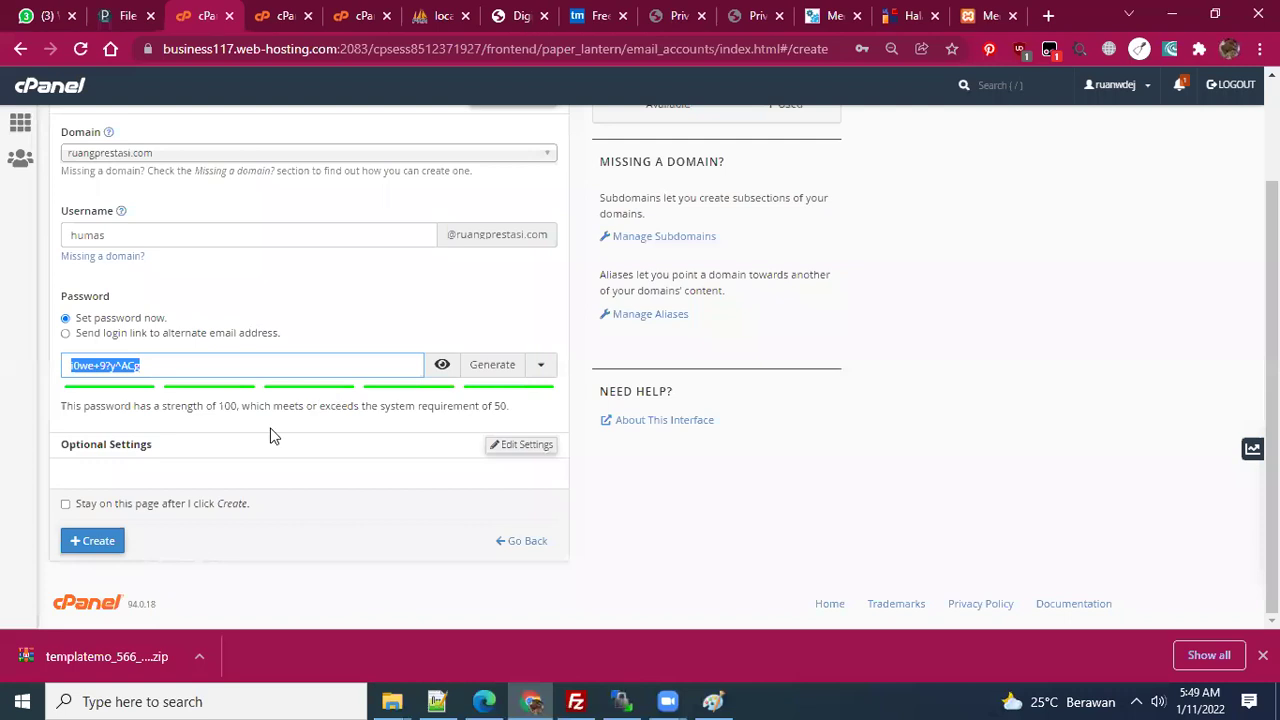
click(80, 541)
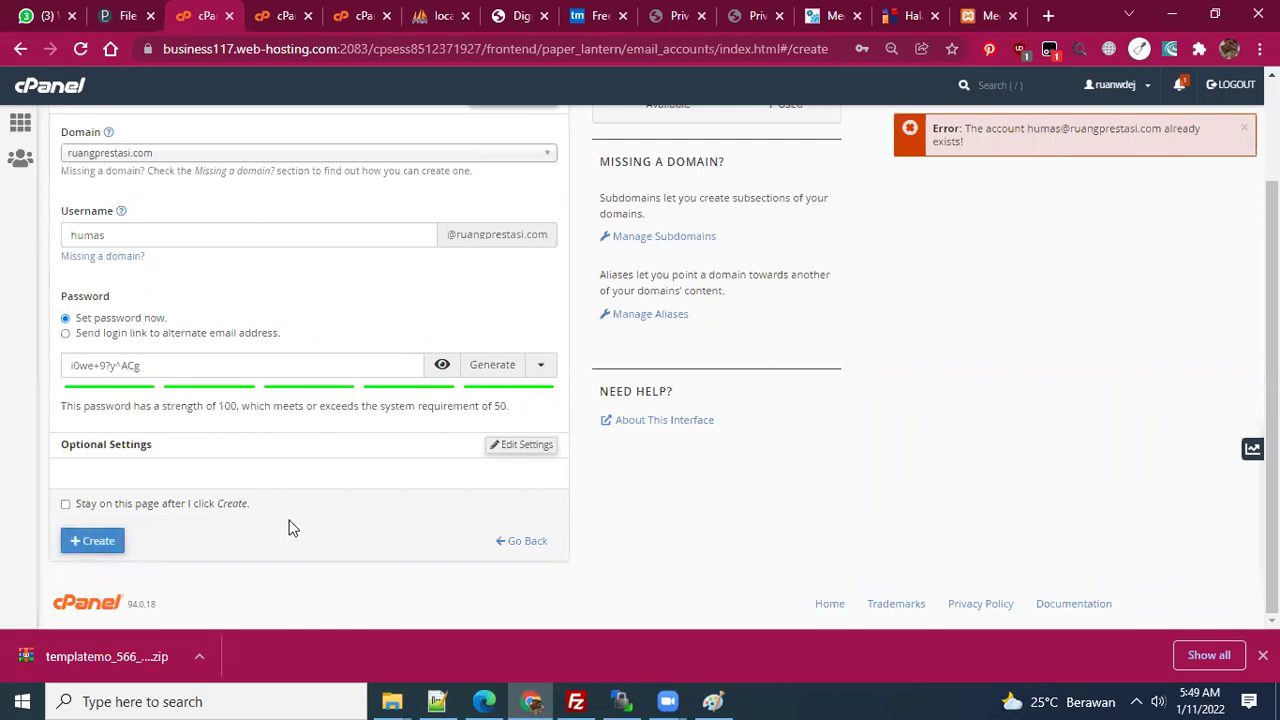
scroll(289, 526, up, 1)
- Check the Email Accounts list for the humas mailbox, then return to cPanel home
scroll(260, 491, down, 1)
scroll(334, 515, up, 2)
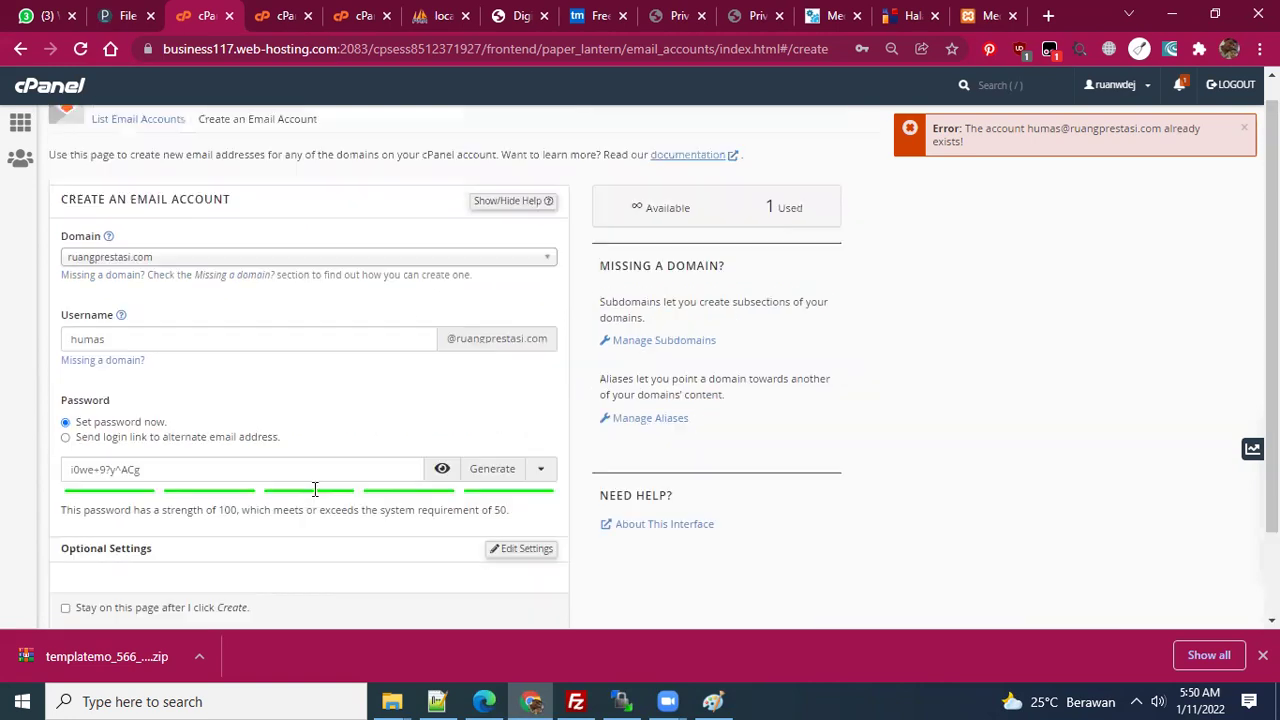
click(19, 125)
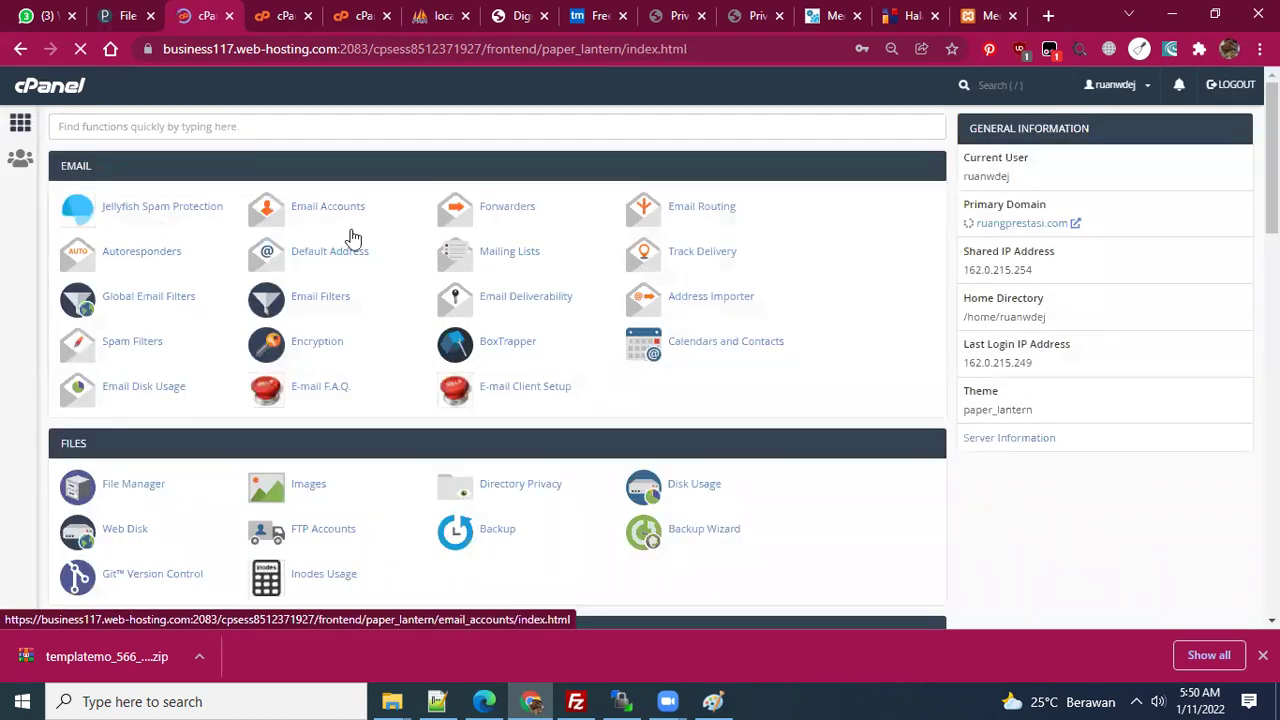
scroll(396, 279, down, 1)
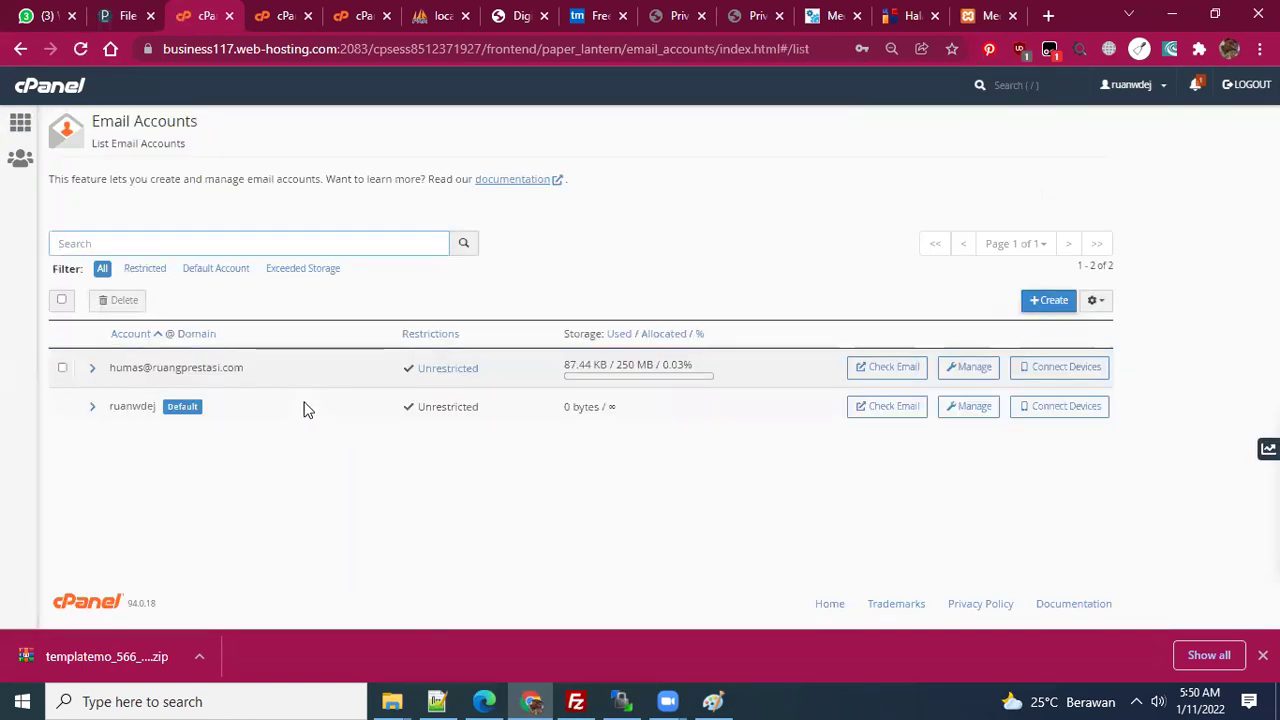
click(1048, 15)
- Load webmail.ruangprestasi.com in Chrome, reload it after the certificate warning, and select the address
click(766, 52)
text(we)
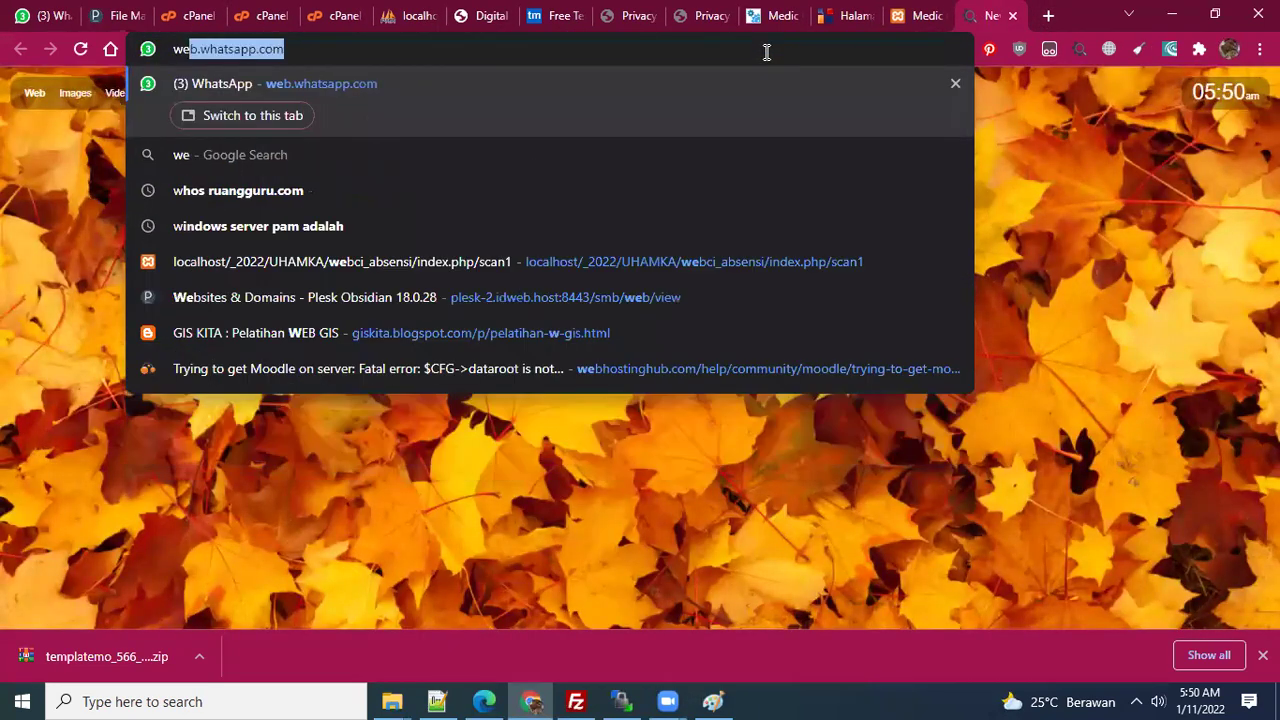
text(bmail.)
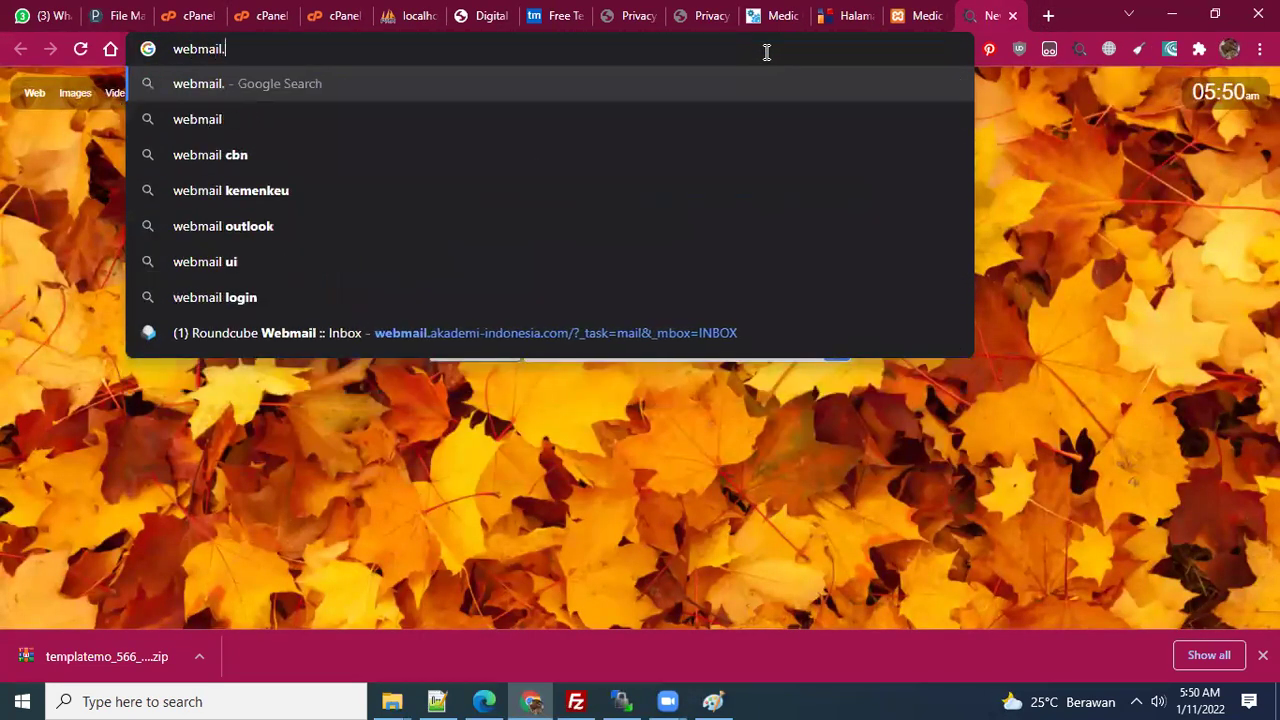
text(ruang)
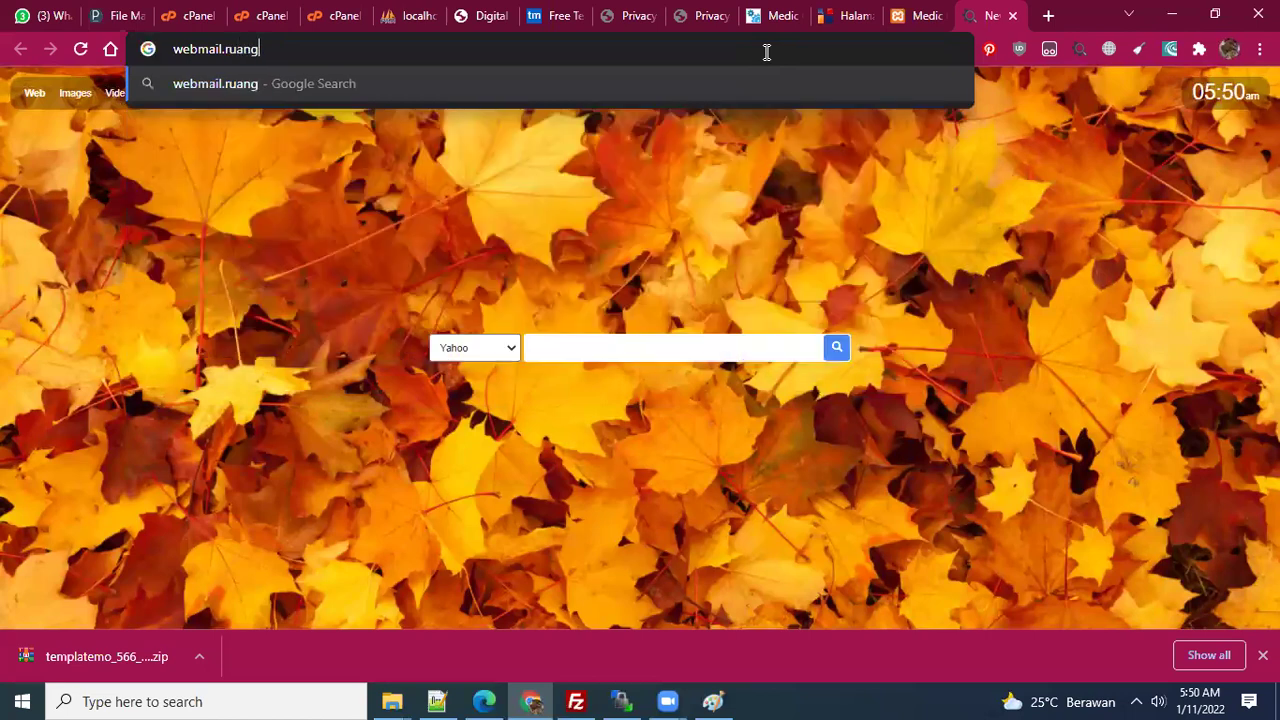
text(prestasi.com)
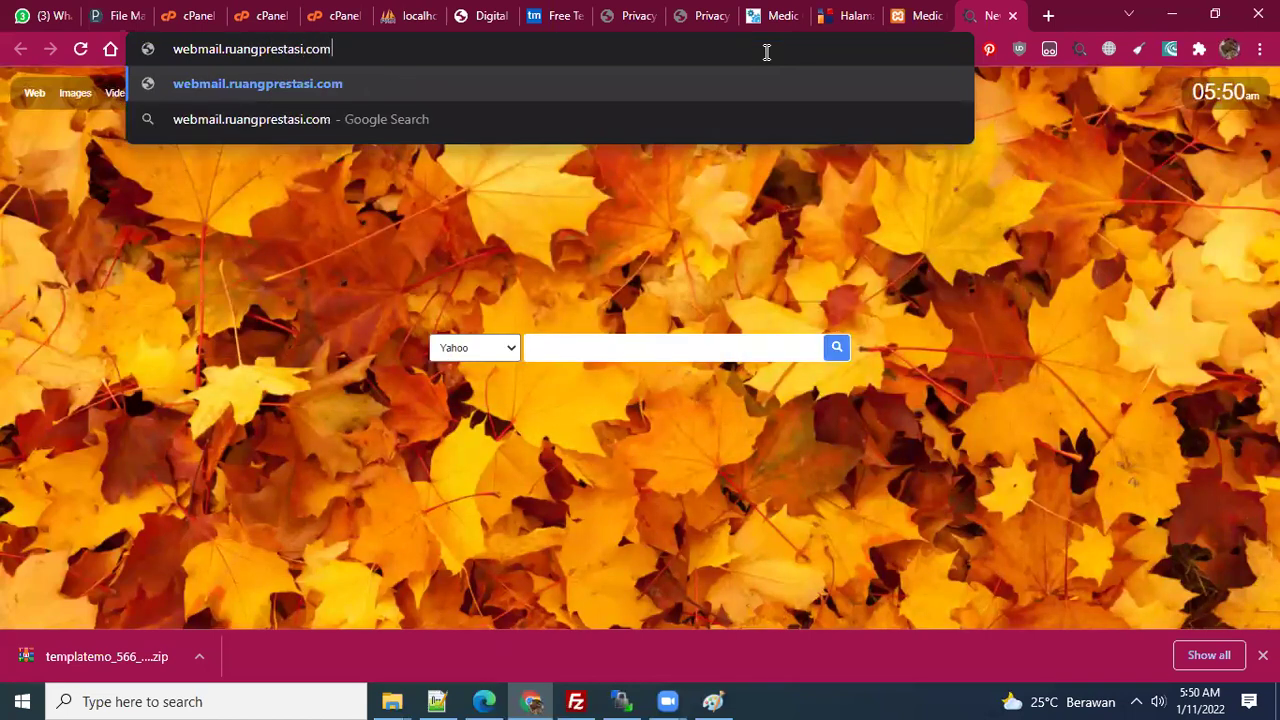
key(Return)
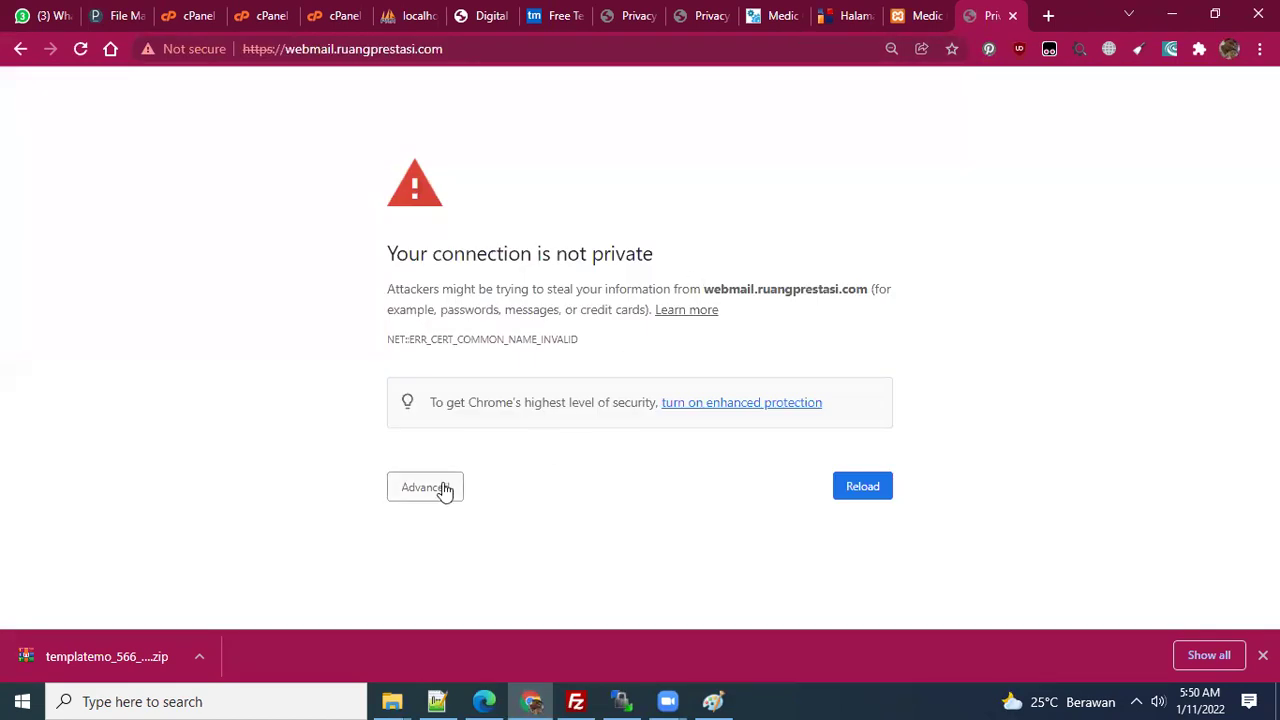
click(267, 47)
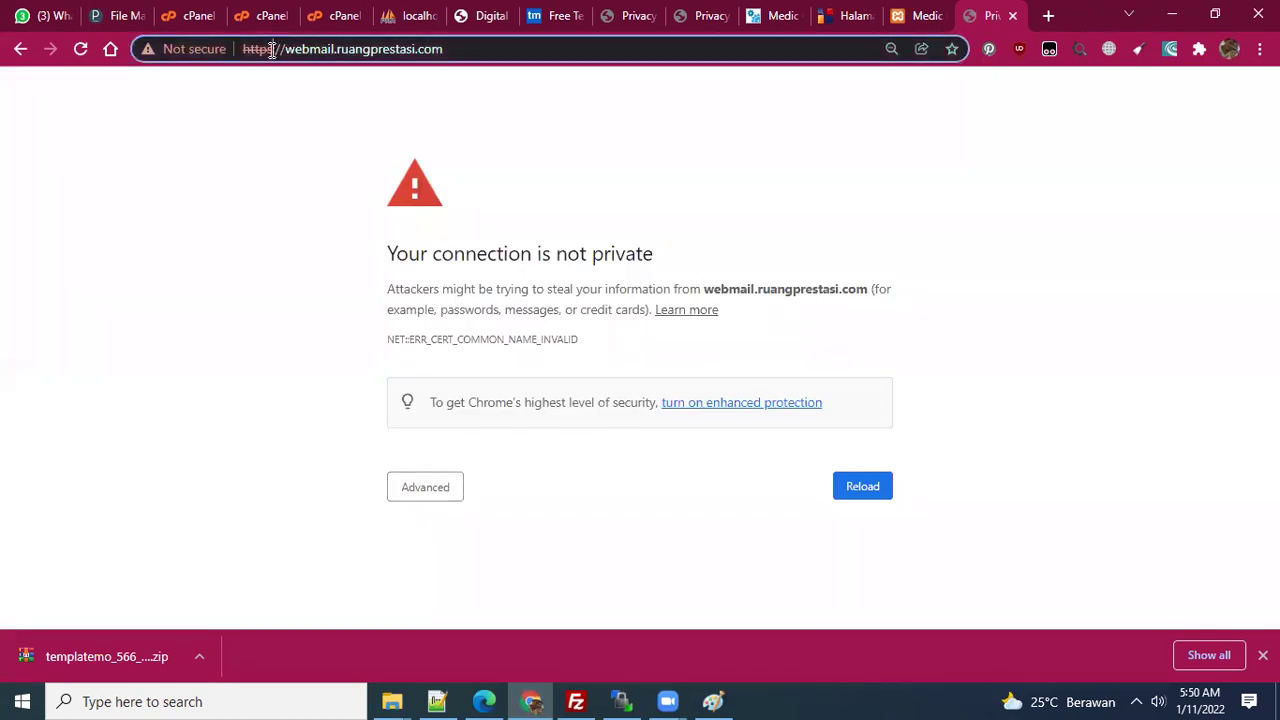
key(Return)
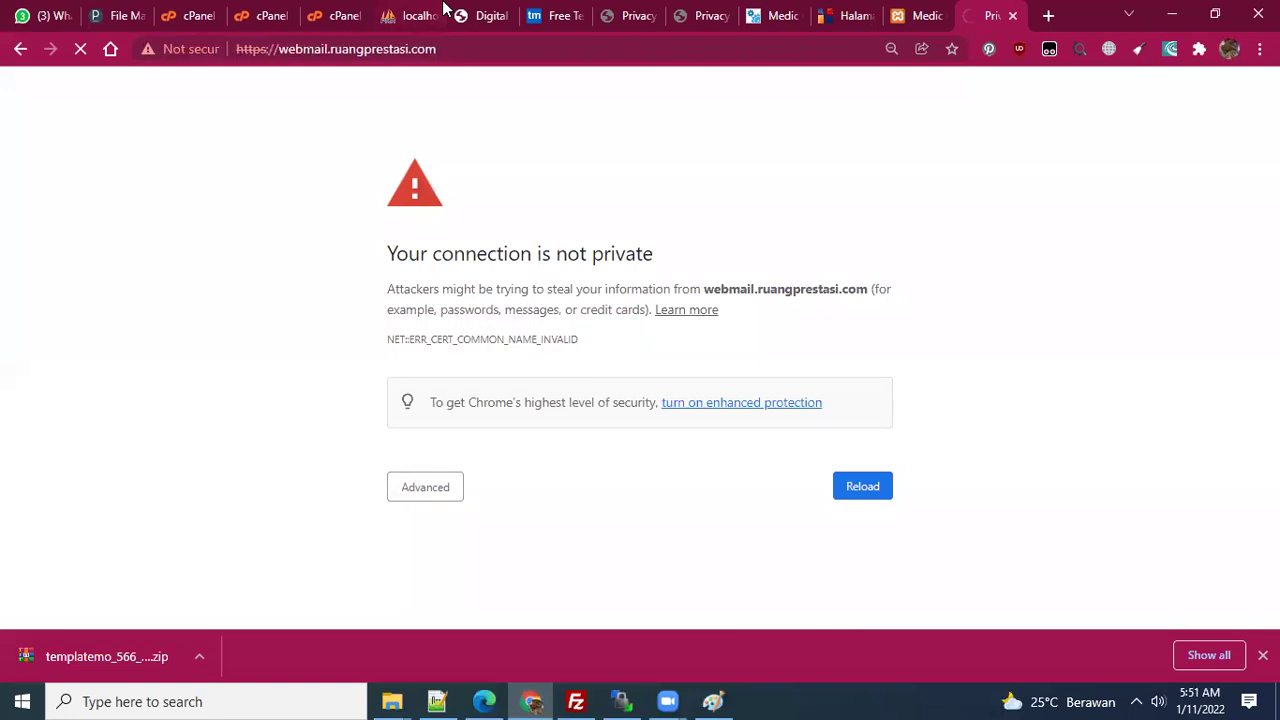
click(450, 49)
key(ctrl+c)
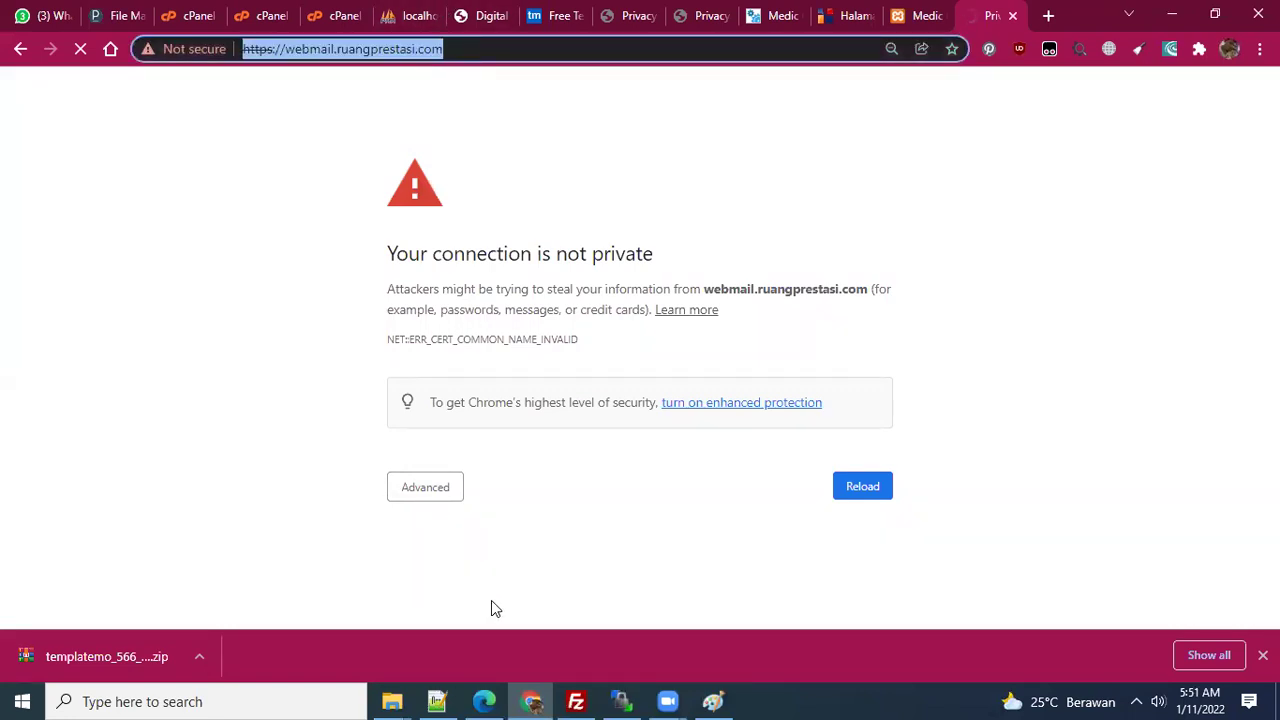
- Open the webmail address in a new Edge tab and proceed past the certificate warning
key(alt+Tab)
key(ctrl+t)
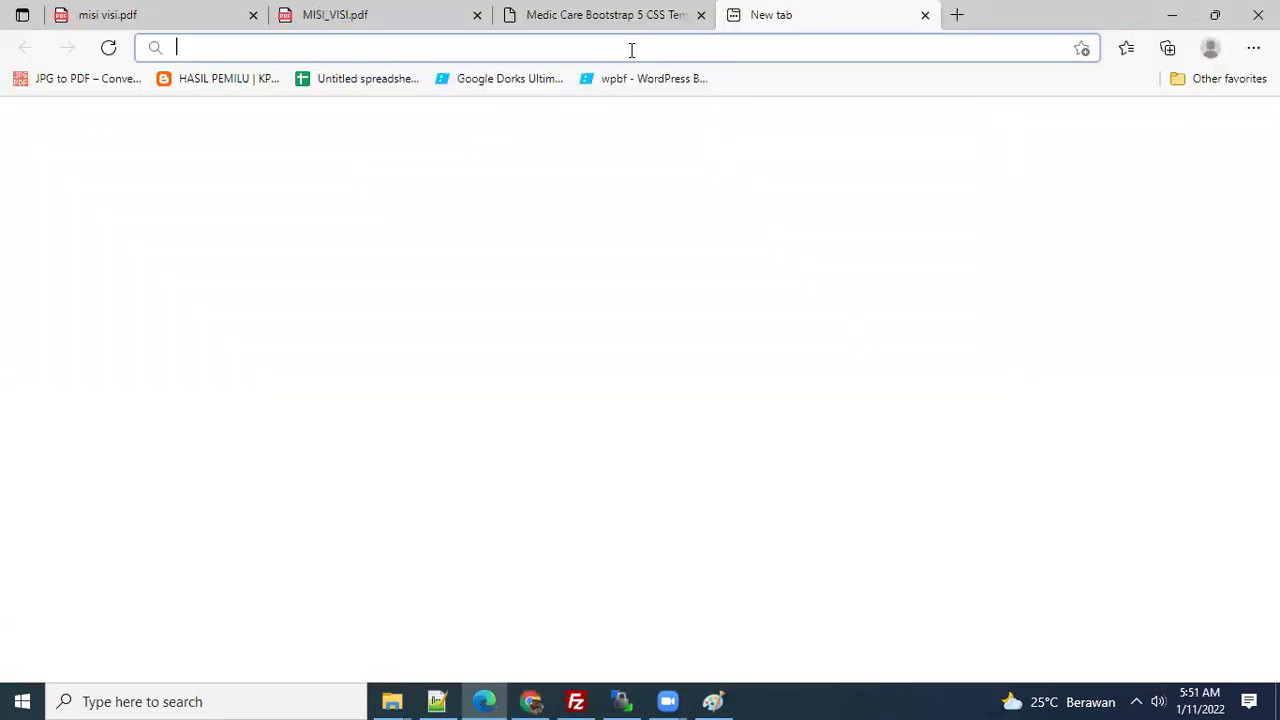
key(ctrl+v)
key(Return)
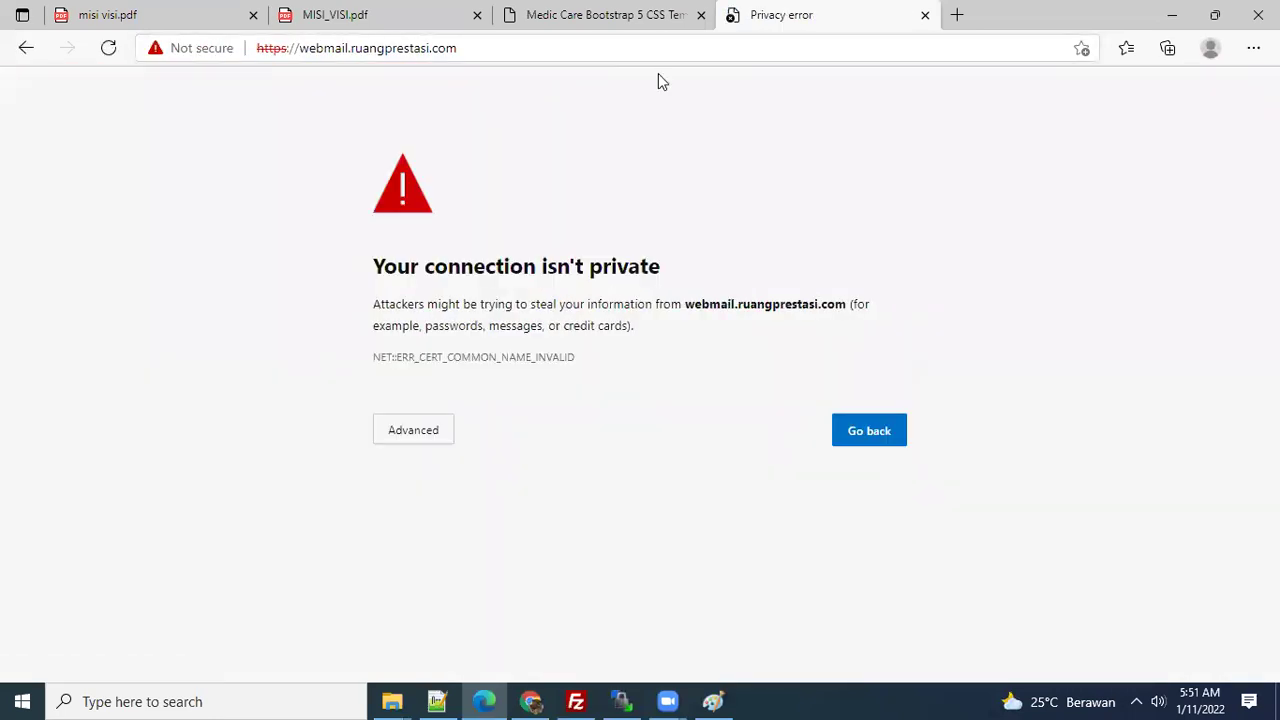
click(415, 432)
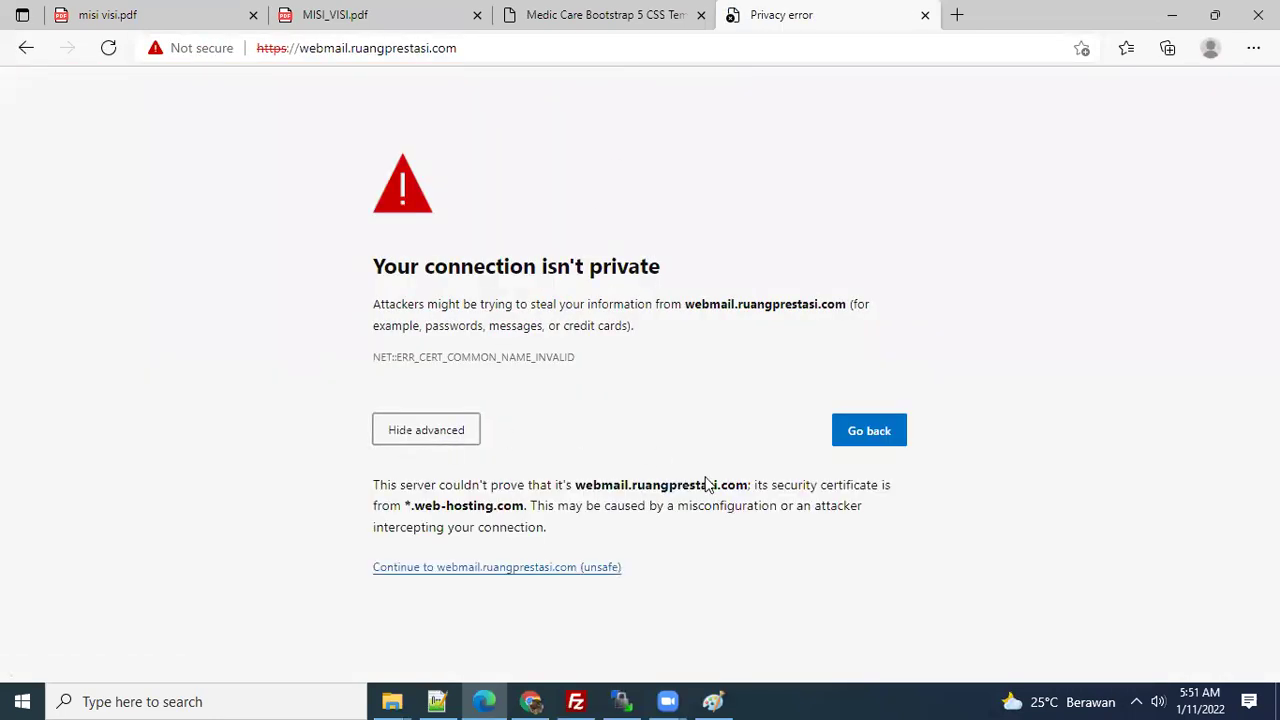
click(551, 567)
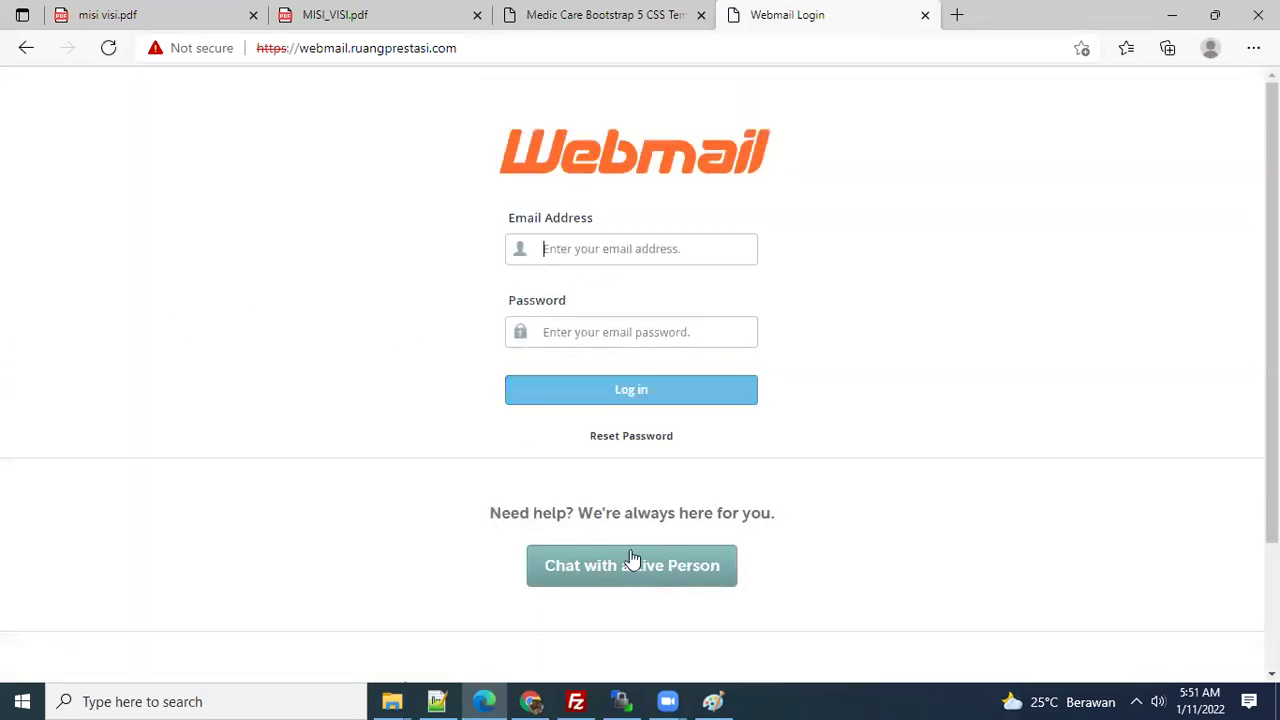
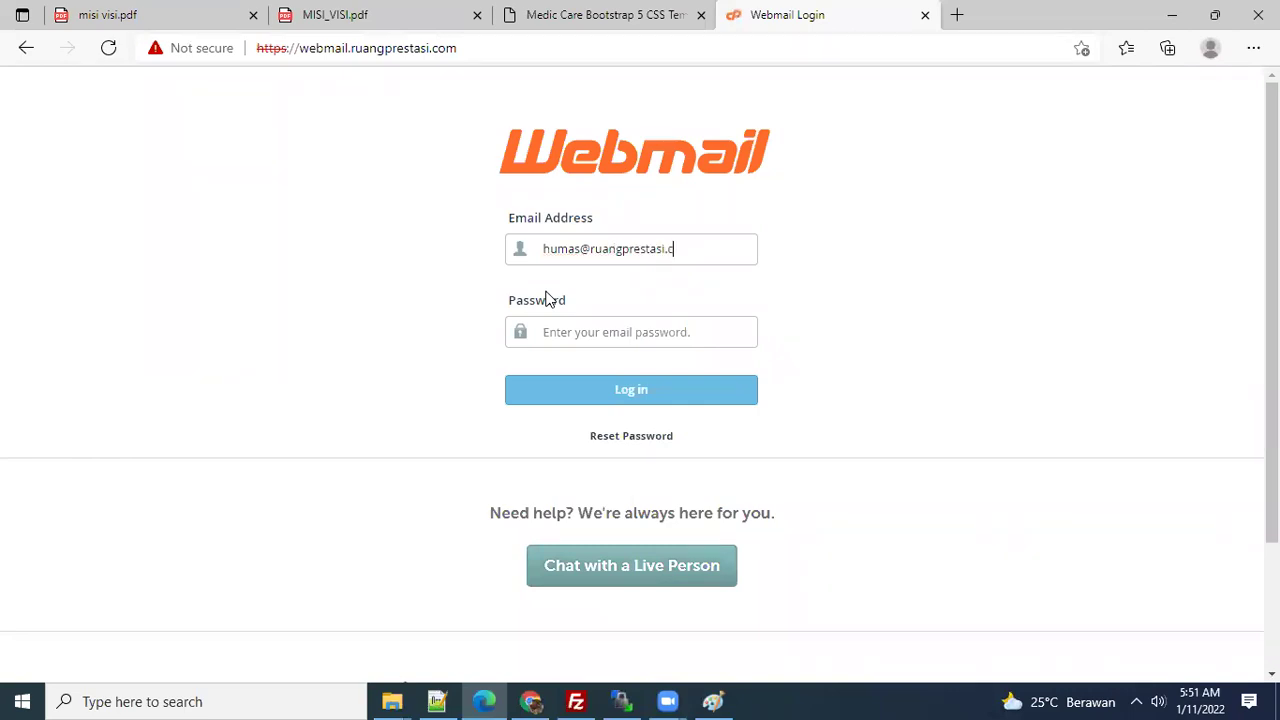
- Enter the new mailbox's e-mail address in the Webmail Email Address field
key(Tab)
click(467, 699)
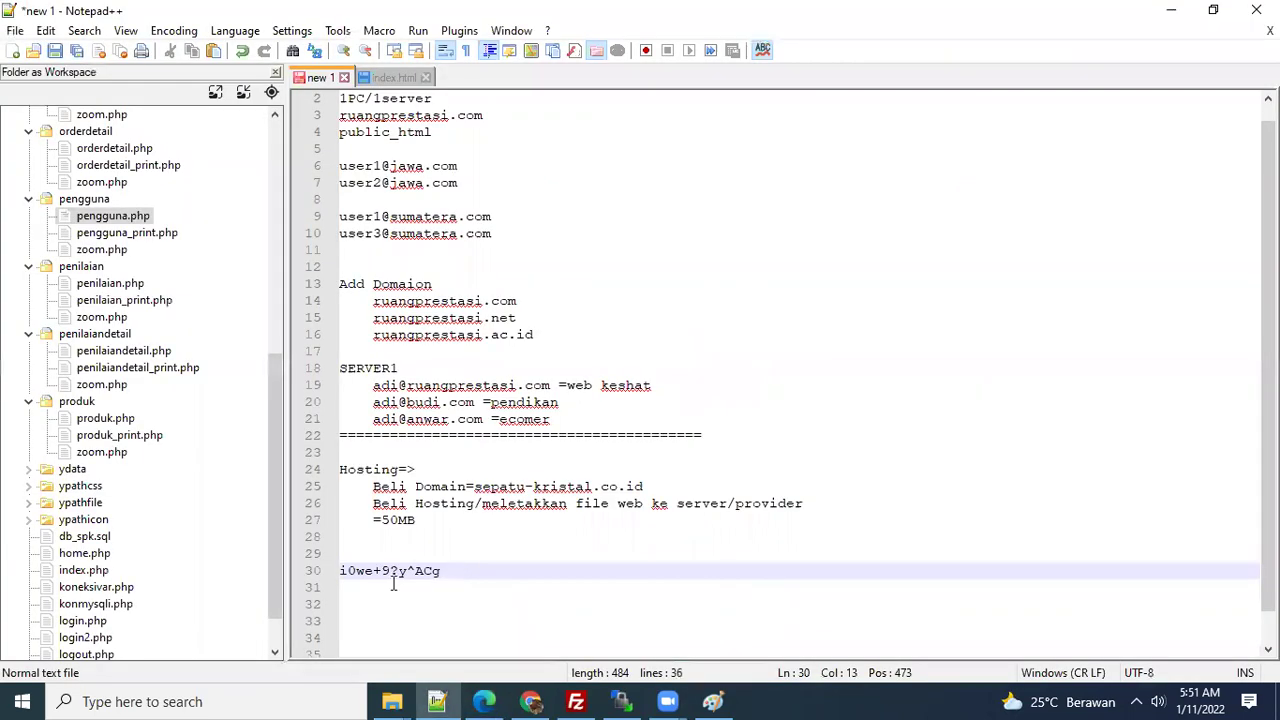
- Paste the saved password from line 30 into Webmail's Password field and attempt to log in
key(shift+Home)
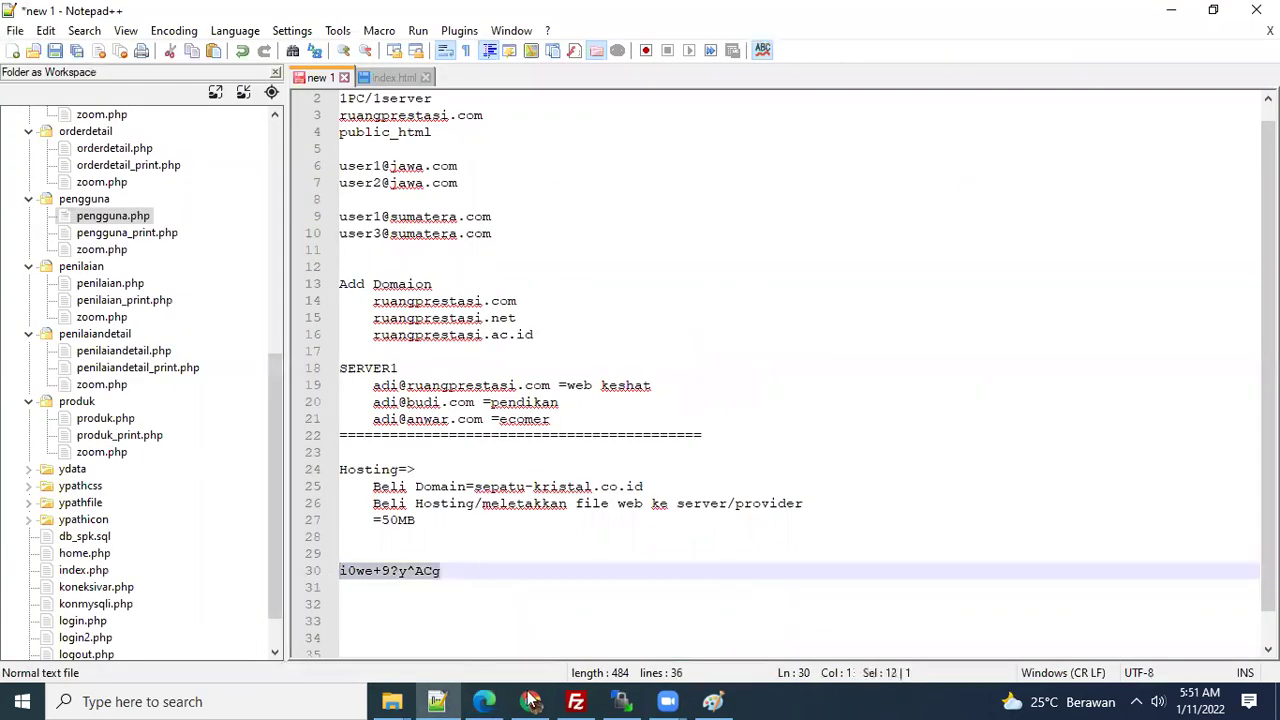
click(485, 701)
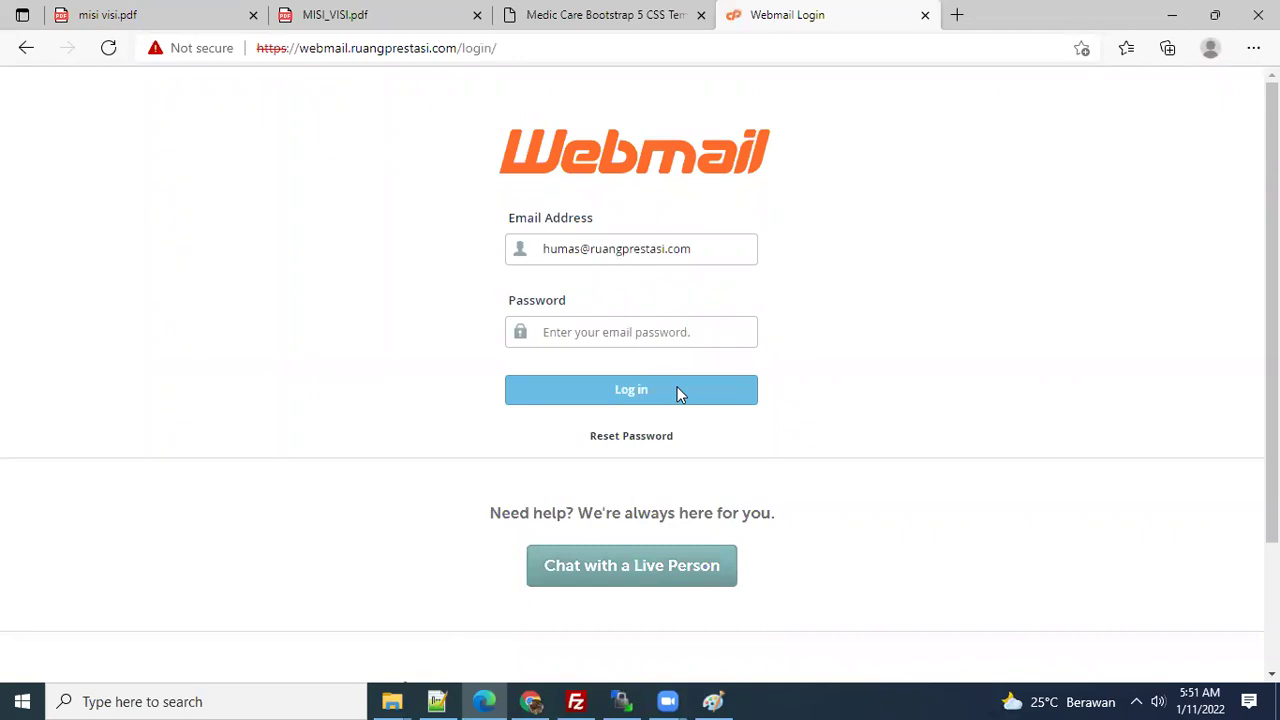
click(628, 325)
key(ctrl+v)
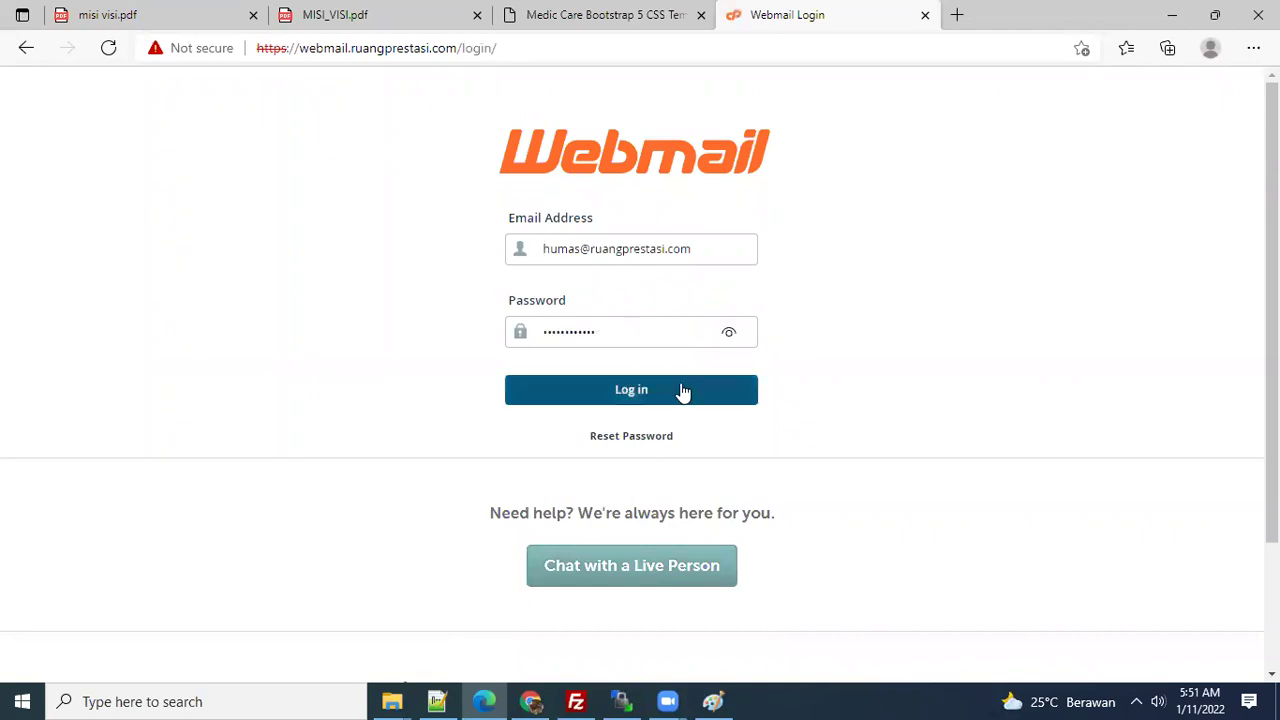
click(678, 391)
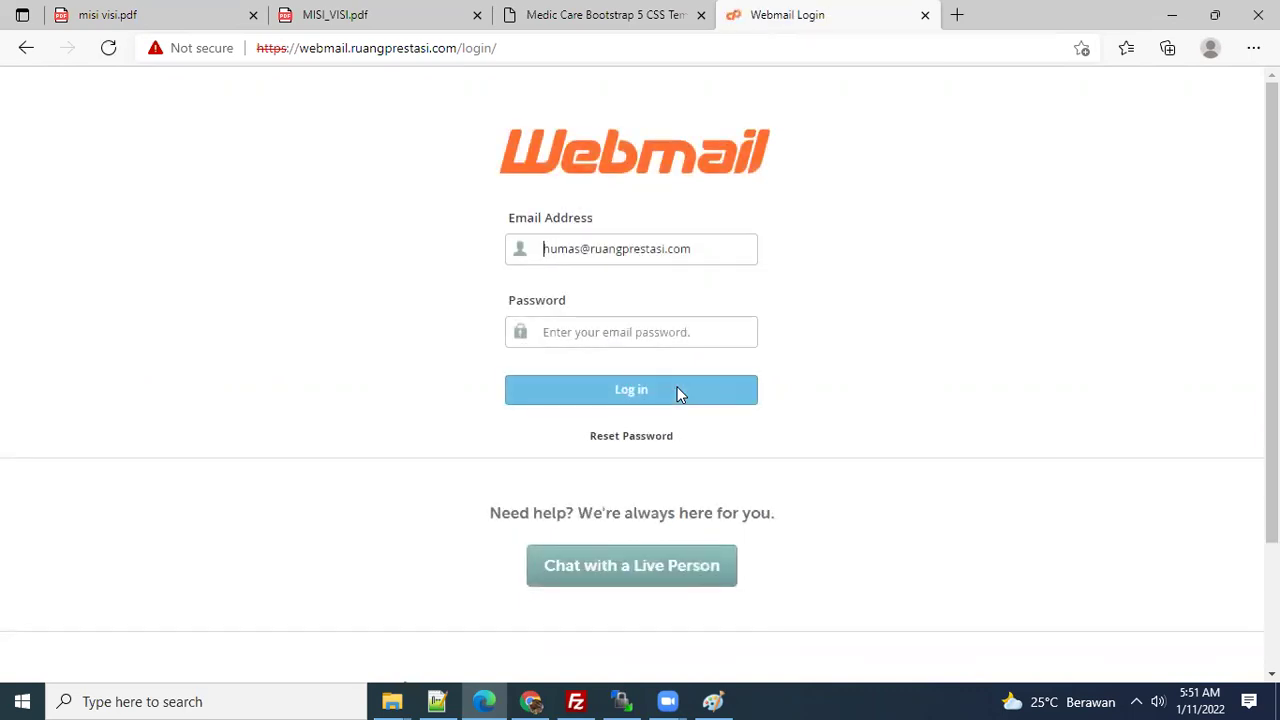
scroll(600, 560, down, 2)
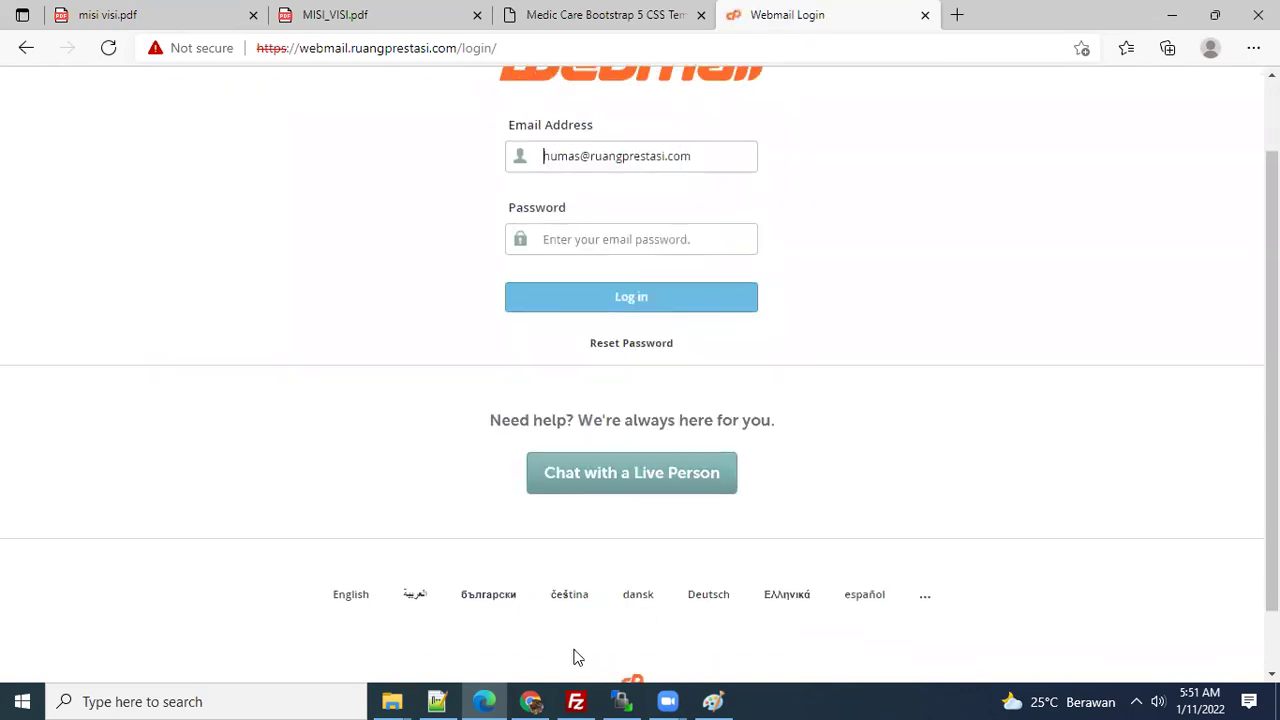
- Return to the cPanel Email Accounts list in Chrome
click(531, 701)
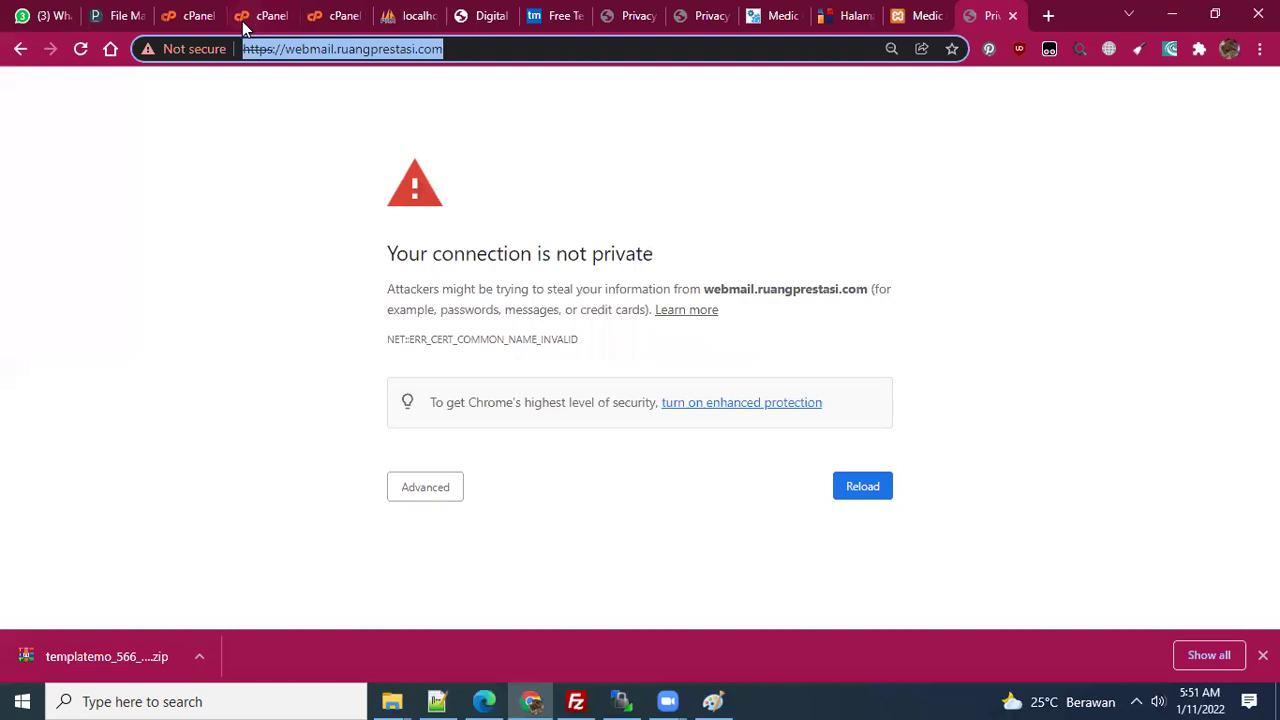
click(245, 18)
click(186, 14)
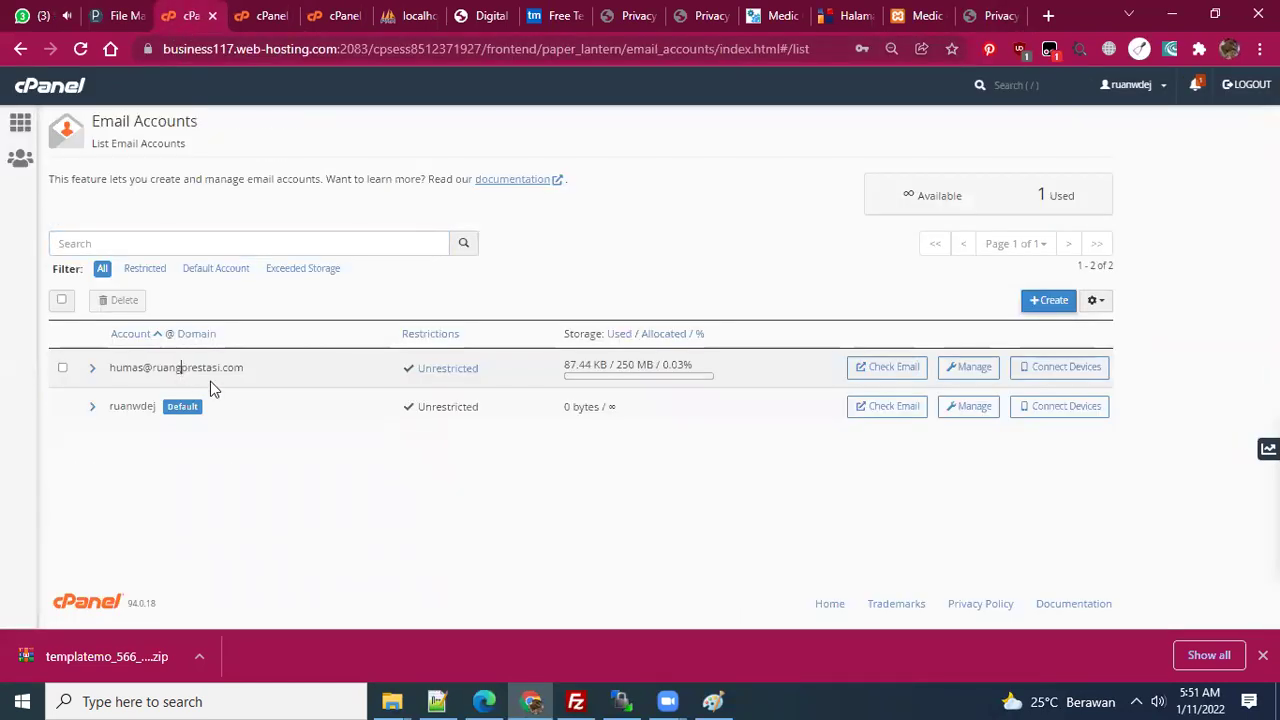
- Replace the Webmail Email Address field with the exact address copied from cPanel's Email Accounts list
drag(251, 371, 112, 372)
key(ctrl+c)
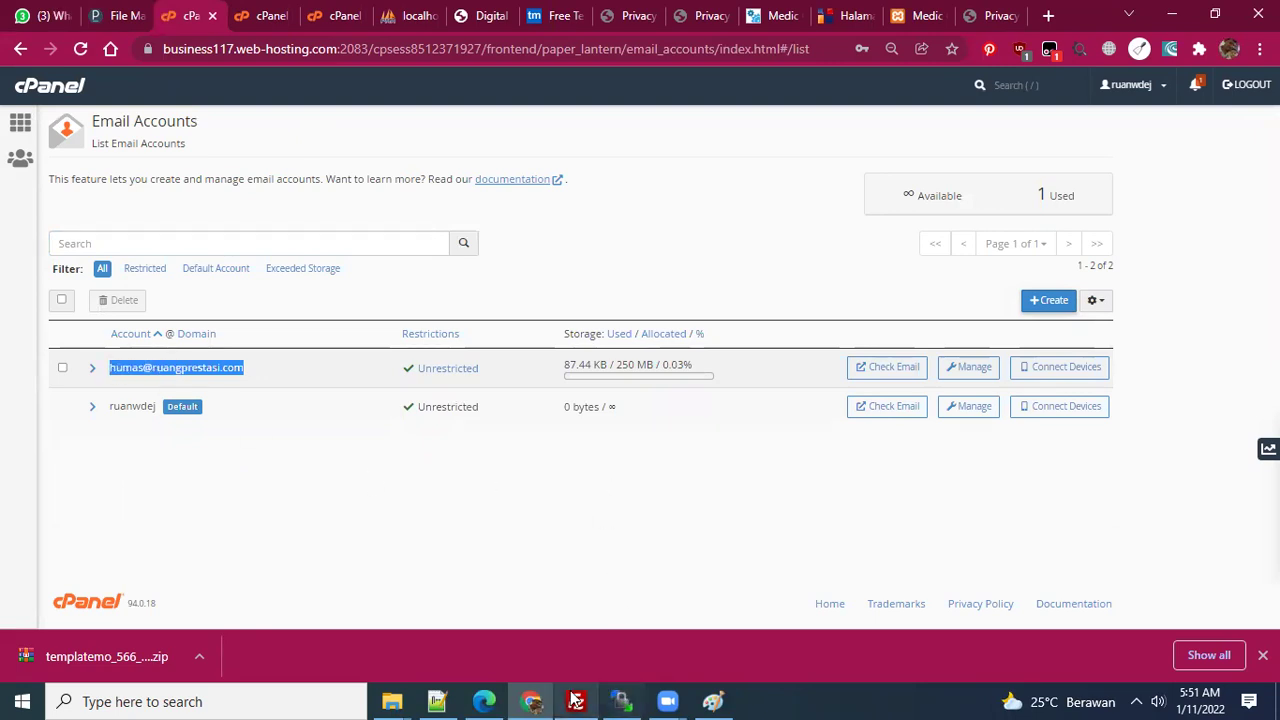
click(483, 701)
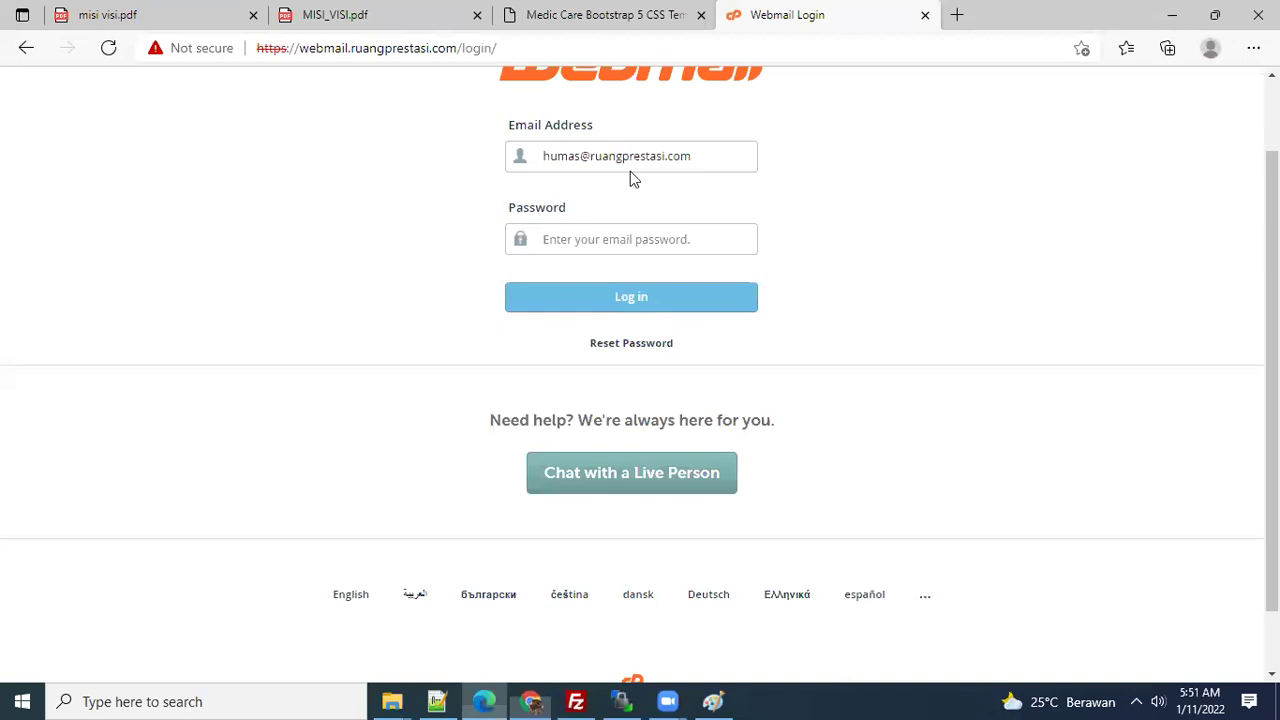
drag(715, 153, 476, 153)
key(ctrl+v)
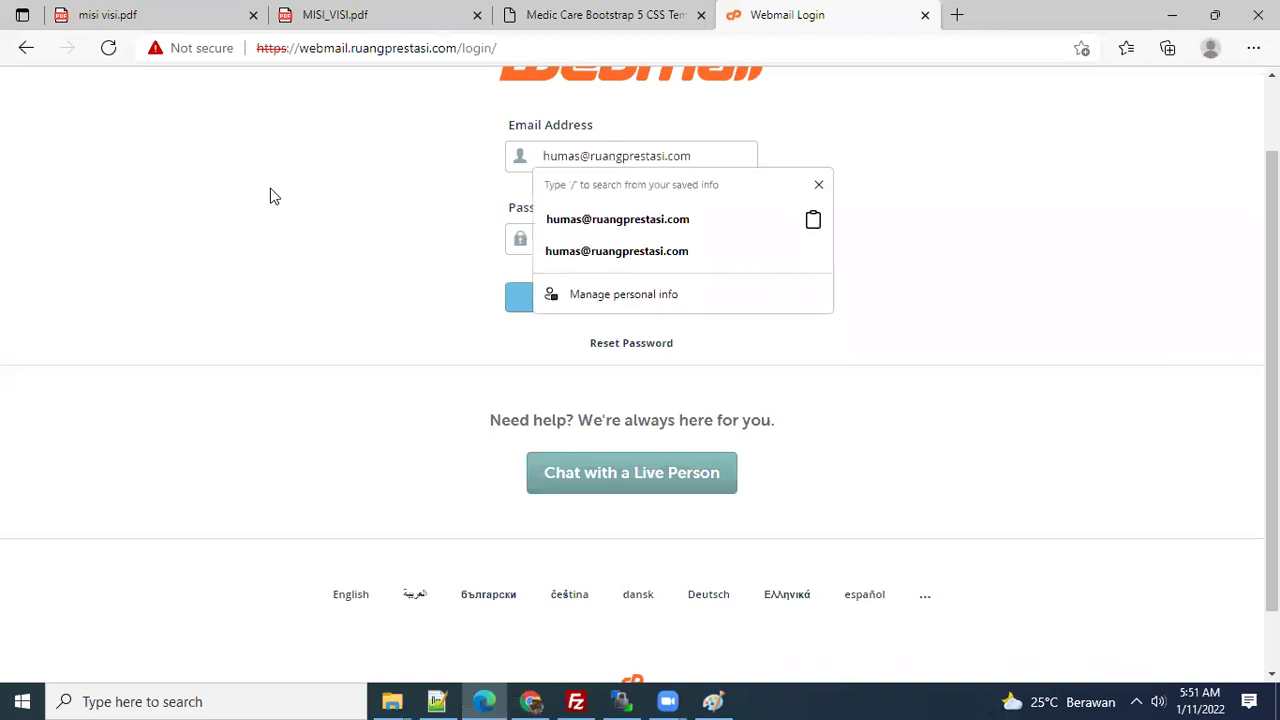
click(270, 189)
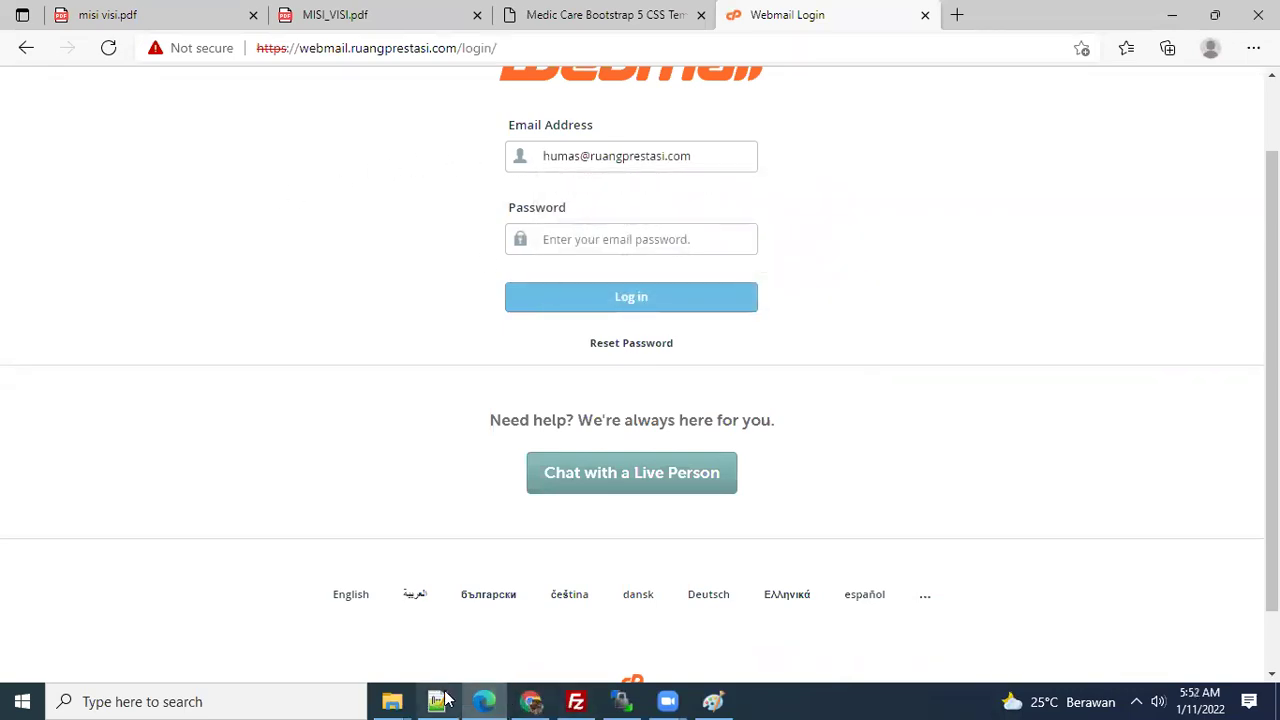
- Copy the saved password from line 30 of the Notepad++ notes
key(alt+Tab)
drag(446, 572, 307, 572)
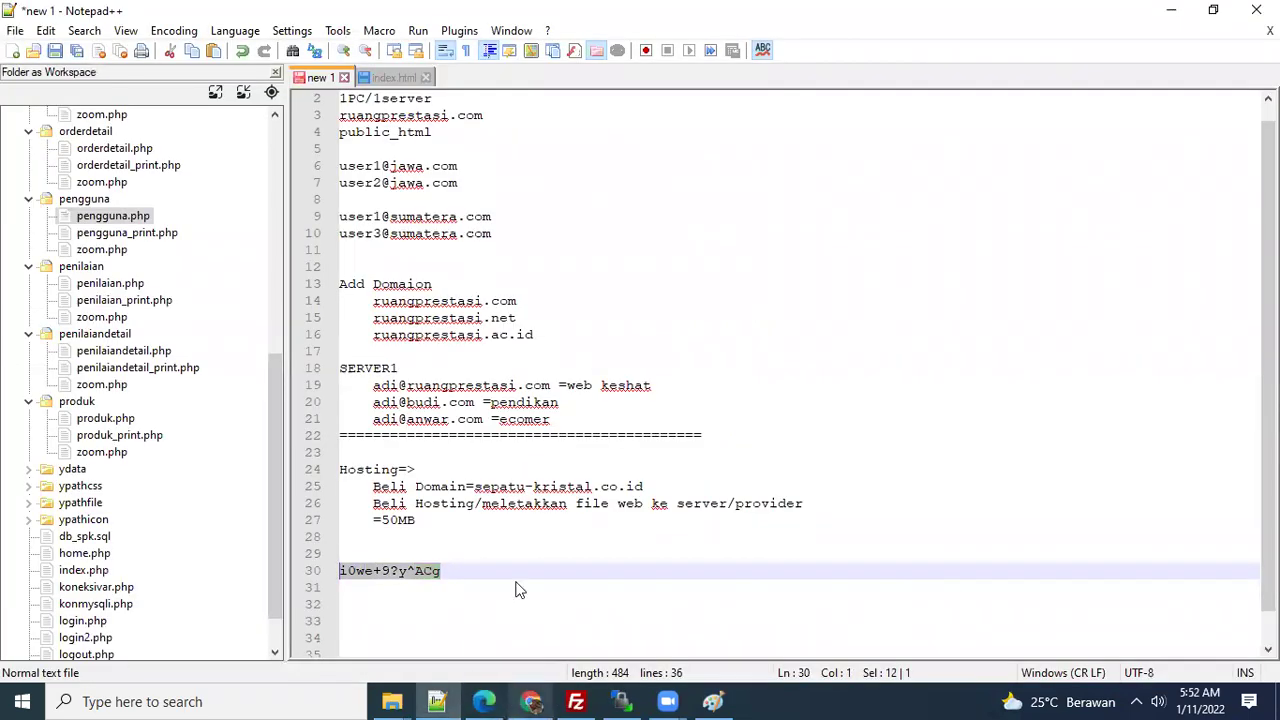
key(ctrl+c)
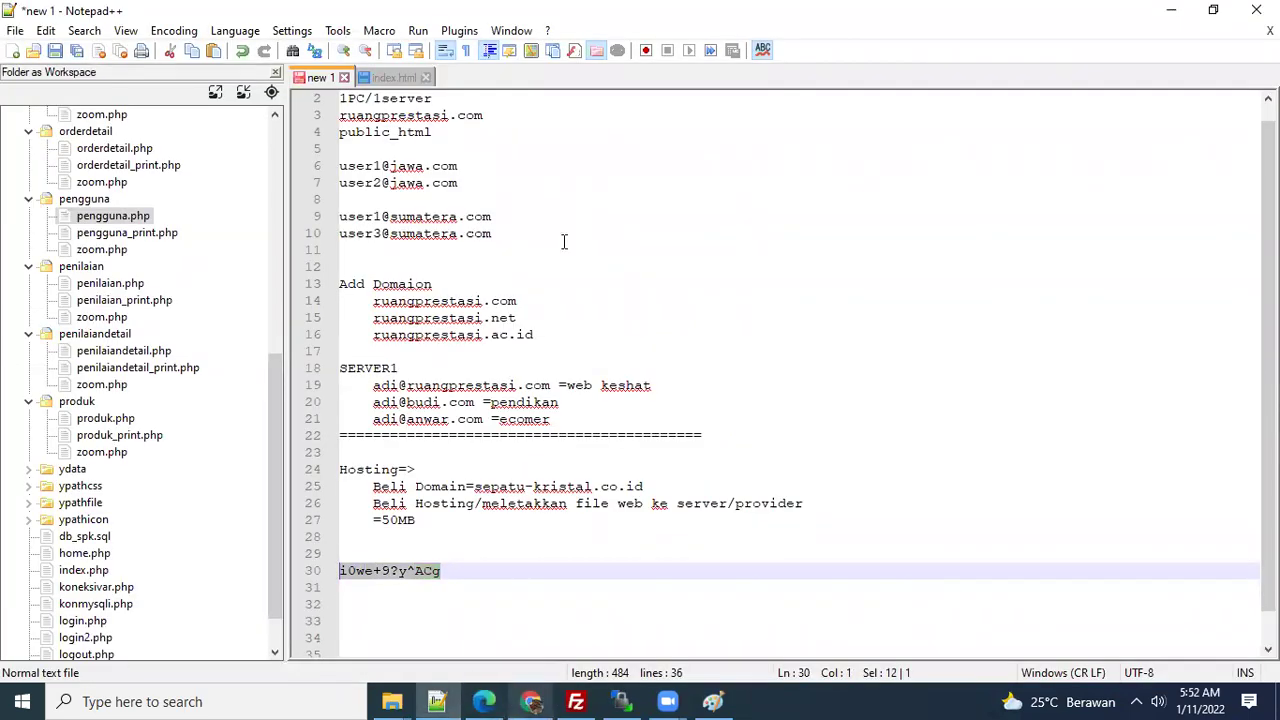
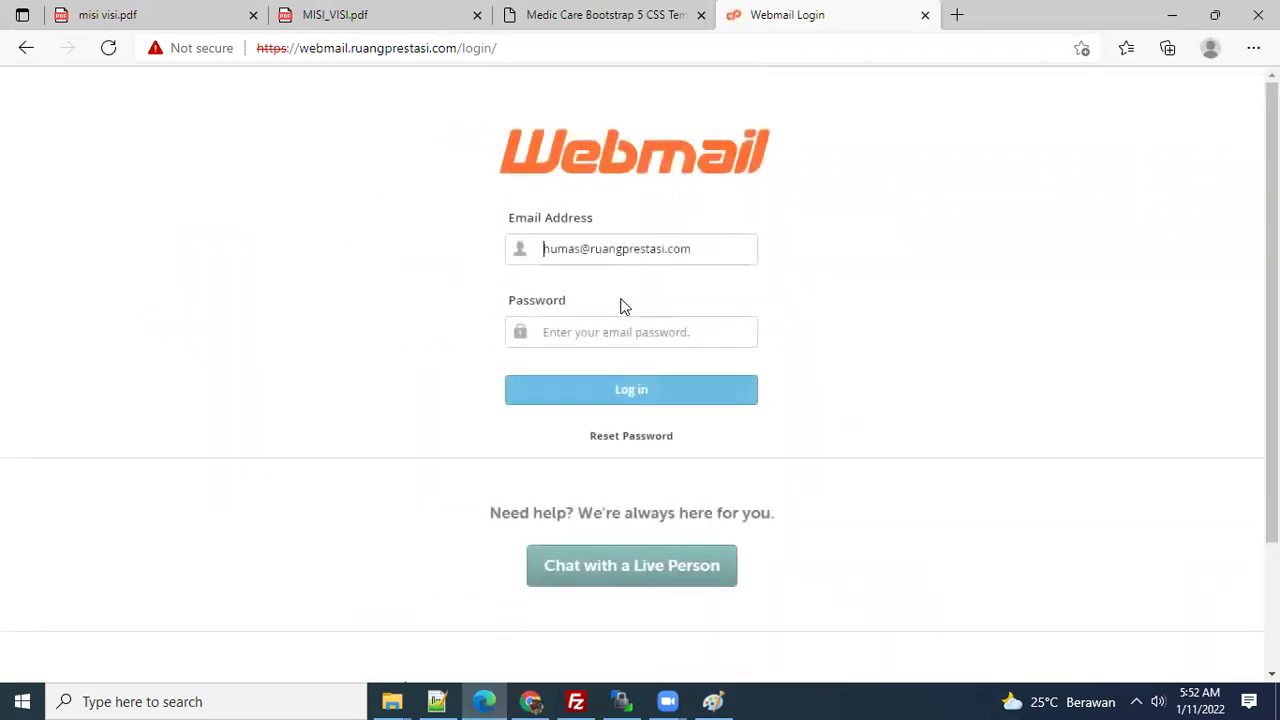
- Return to cPanel's Email Accounts list and start the Create form for a new account
scroll(620, 306, down, 3)
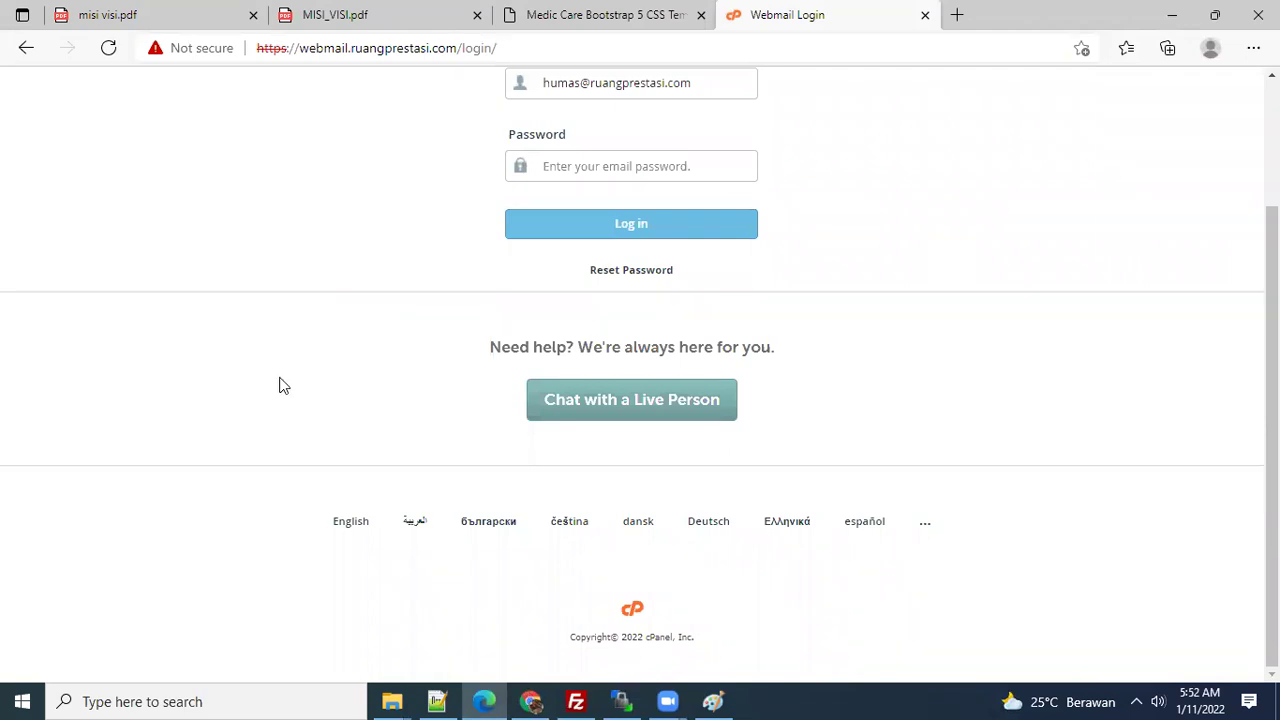
key(alt+Tab)
click(1047, 302)
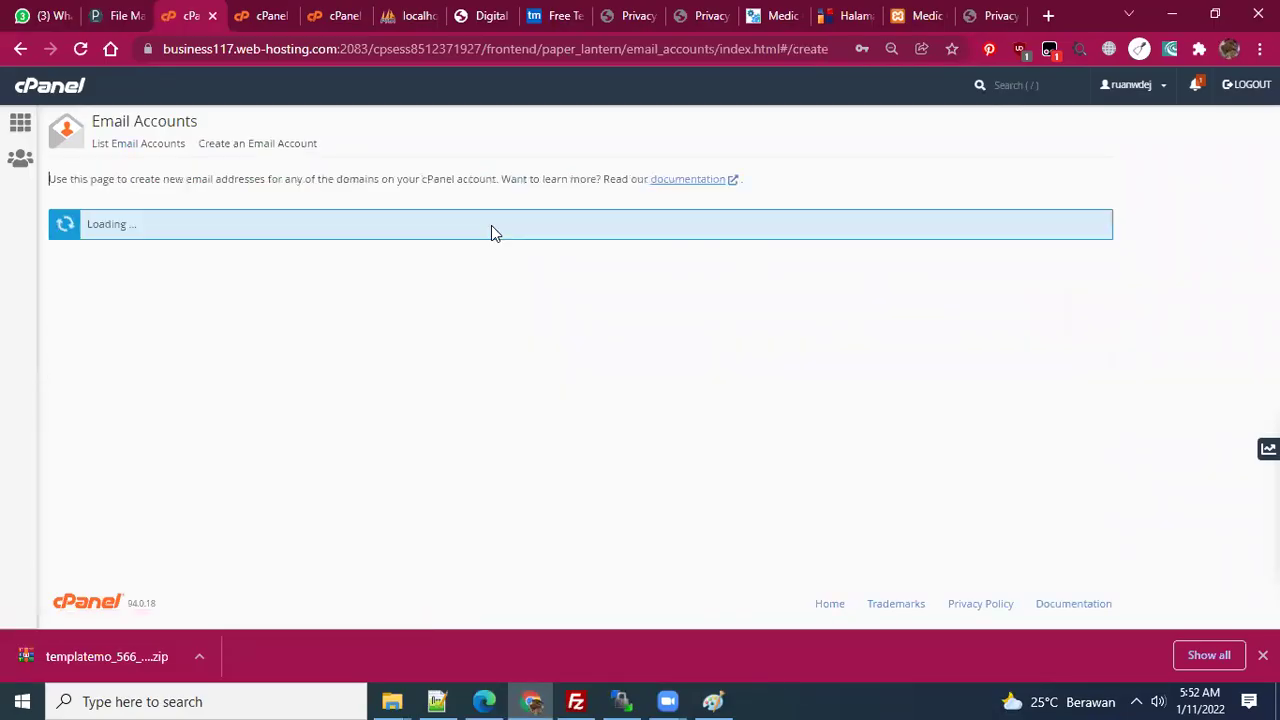
- Create the email account 'litbang' with a pasted strong password shown in plain text
click(153, 365)
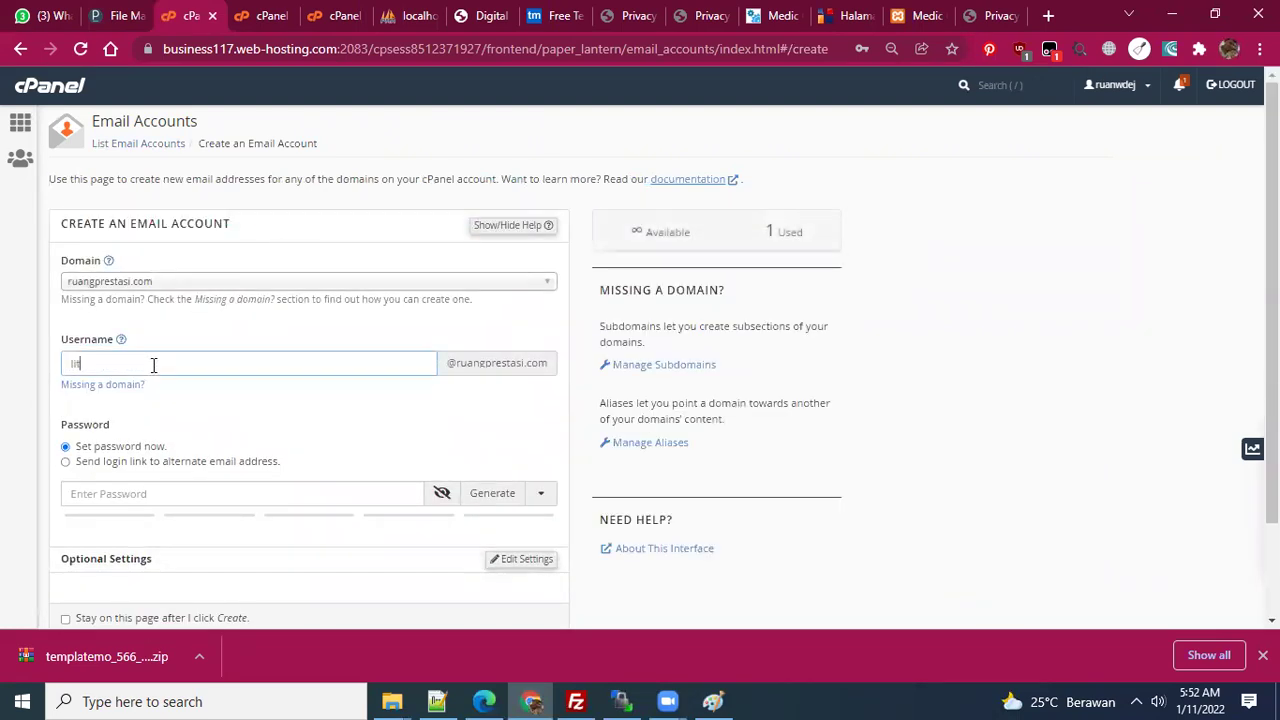
click(212, 494)
key(ctrl+v)
click(442, 495)
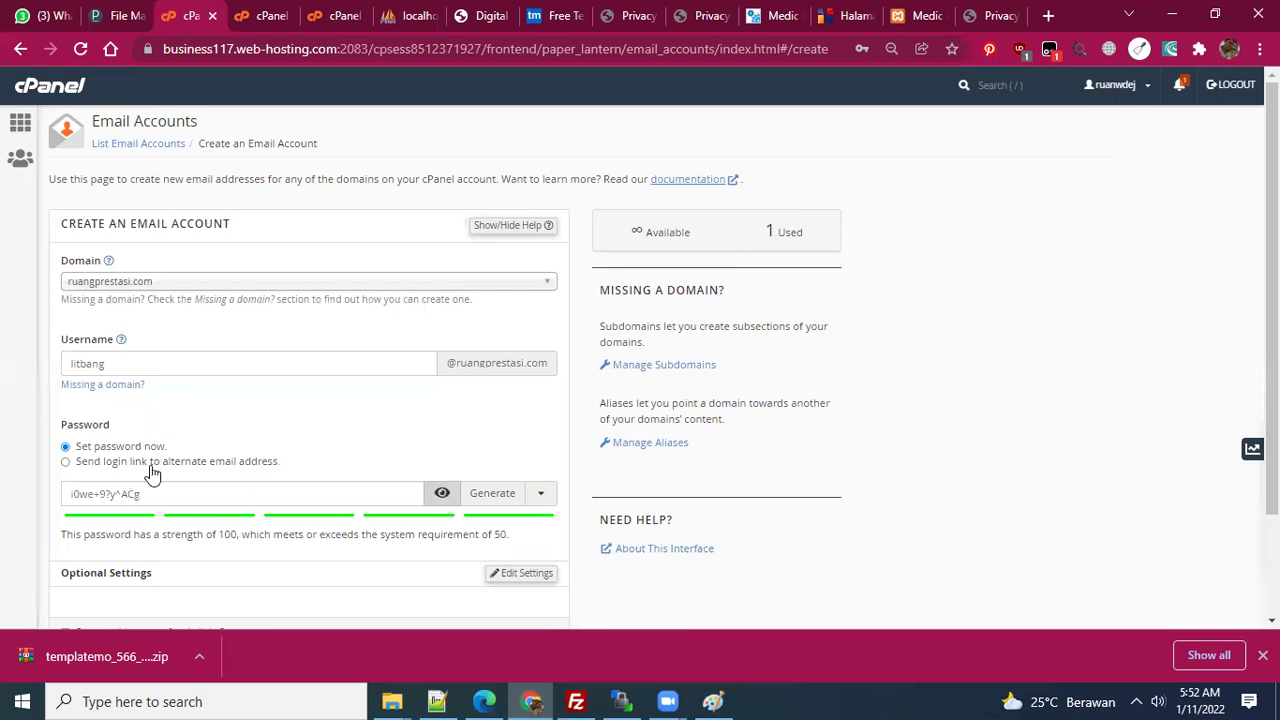
scroll(220, 474, down, 1)
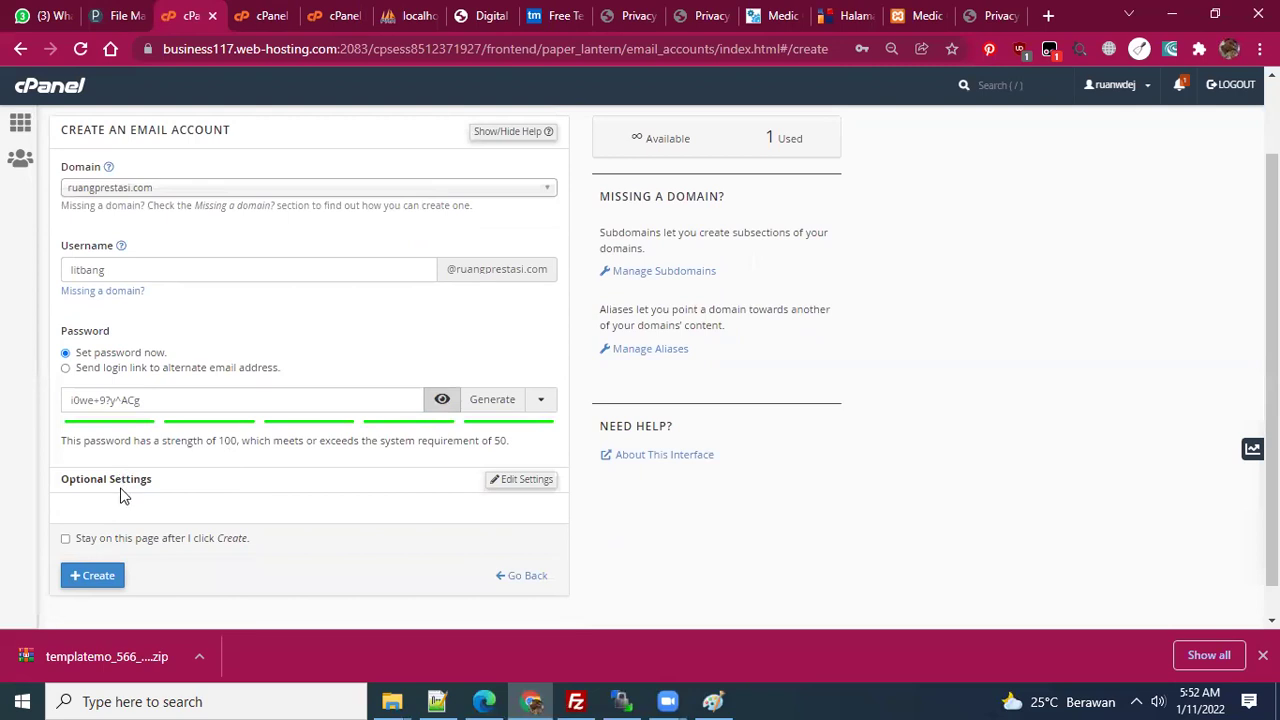
scroll(330, 500, down, 1)
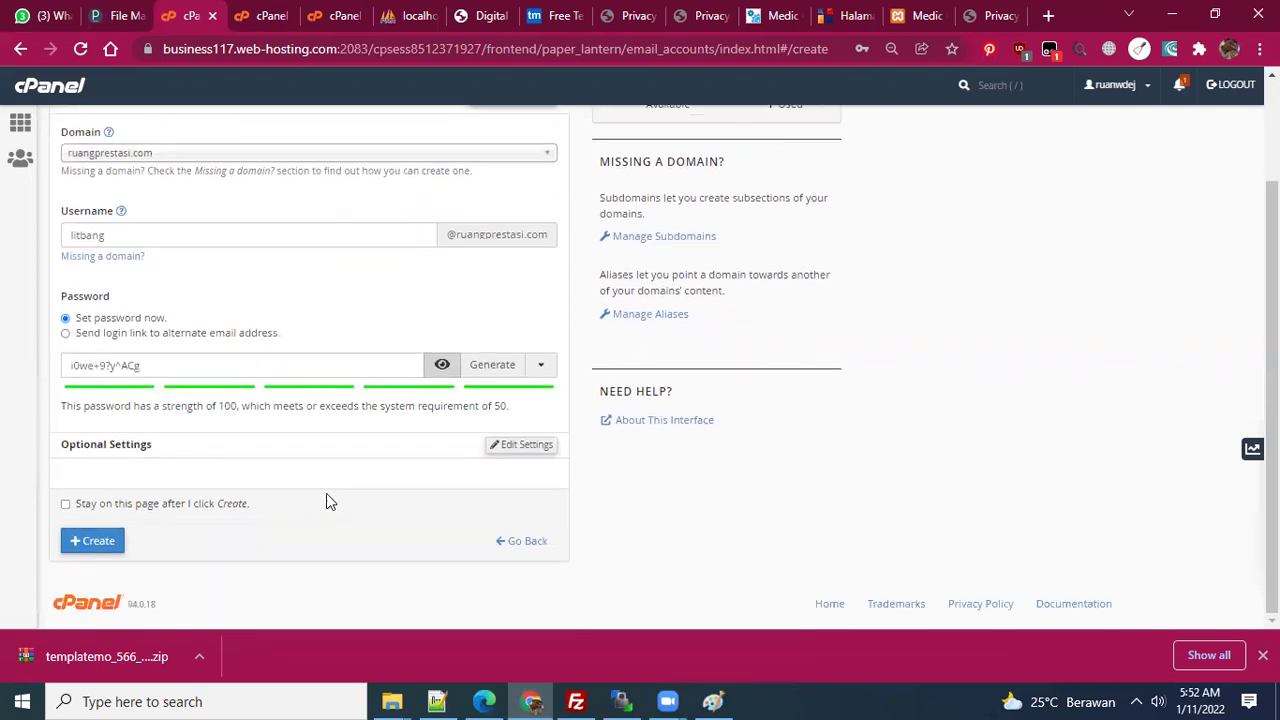
click(100, 546)
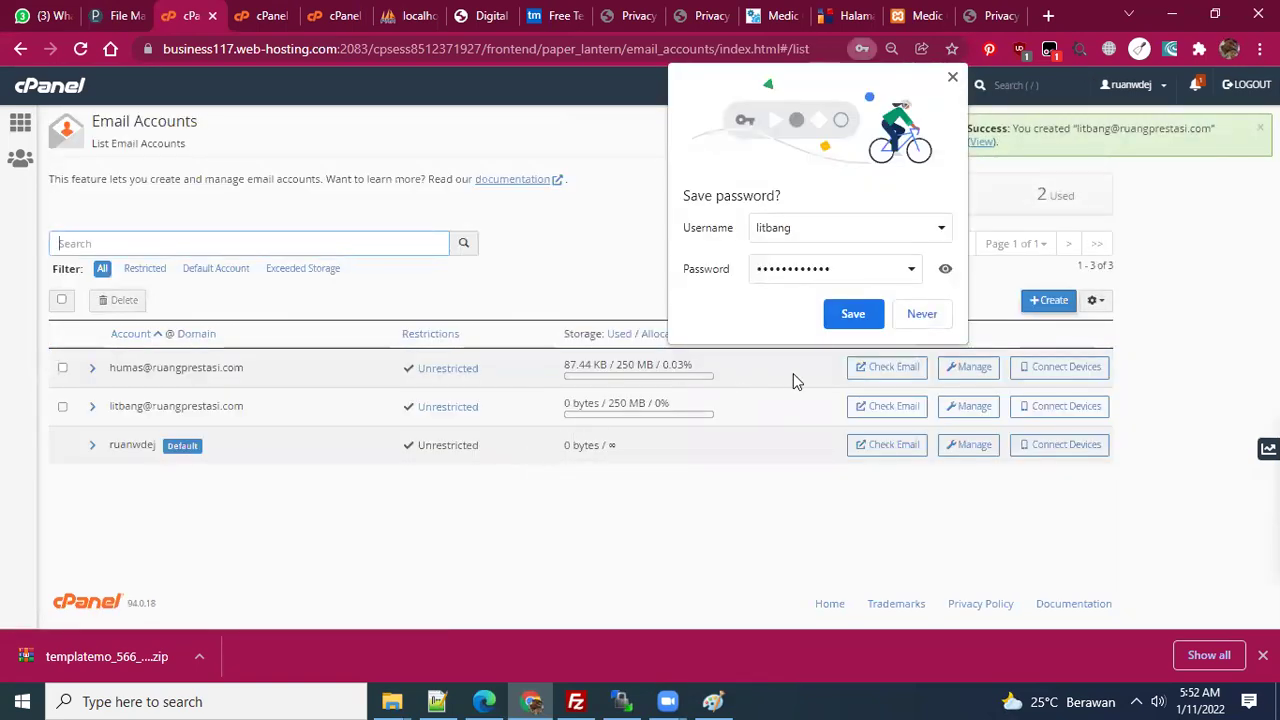
- Decline Chrome's password save and select the new account's address before returning to webmail
click(905, 314)
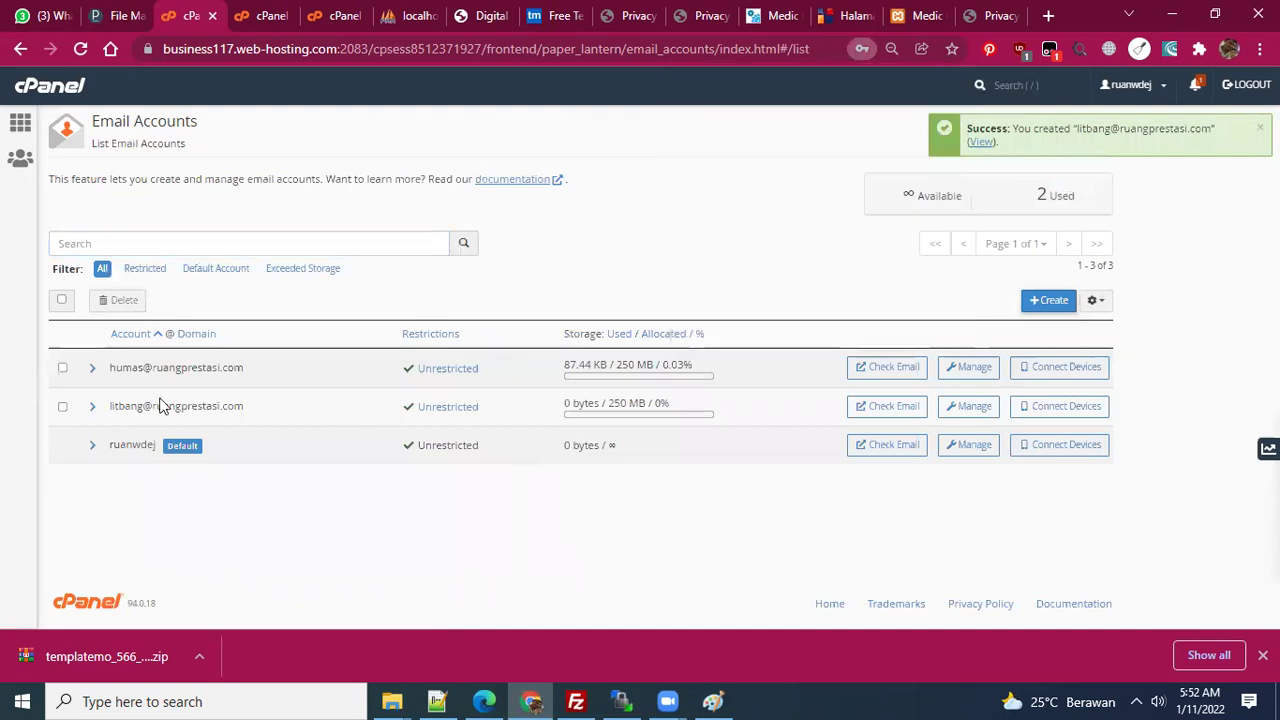
drag(245, 406, 105, 411)
key(ctrl+c)
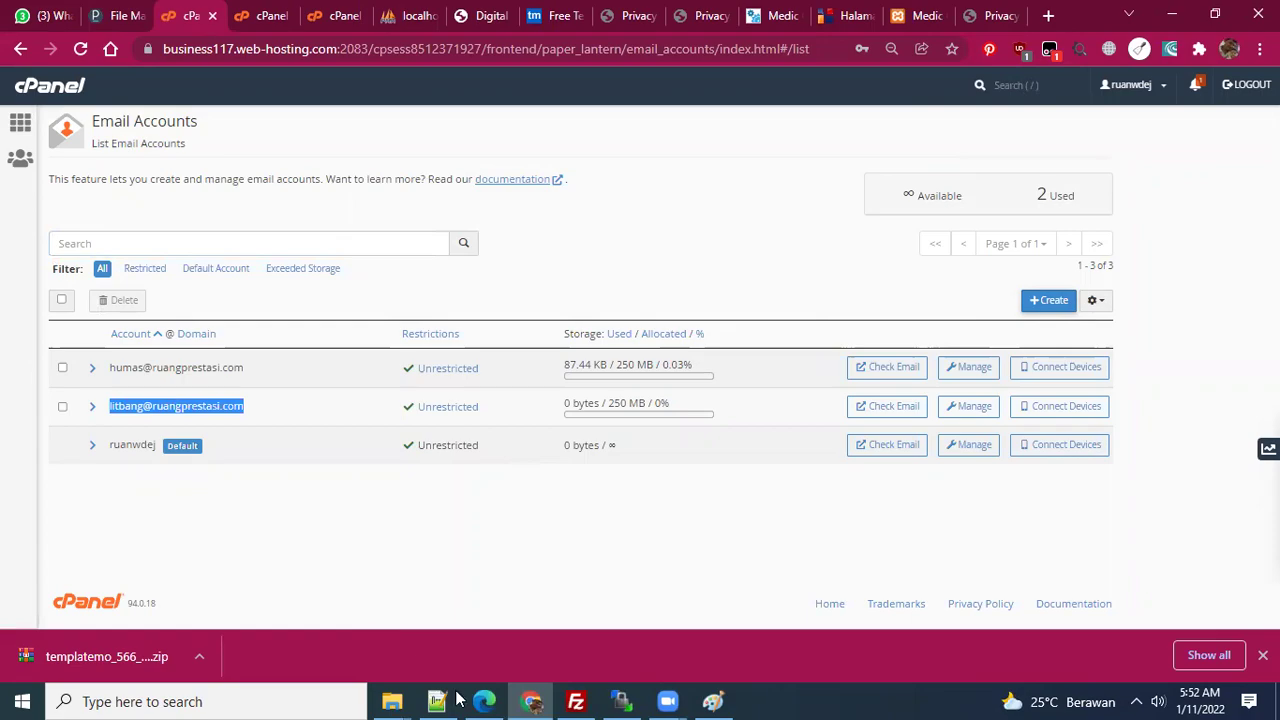
click(484, 702)
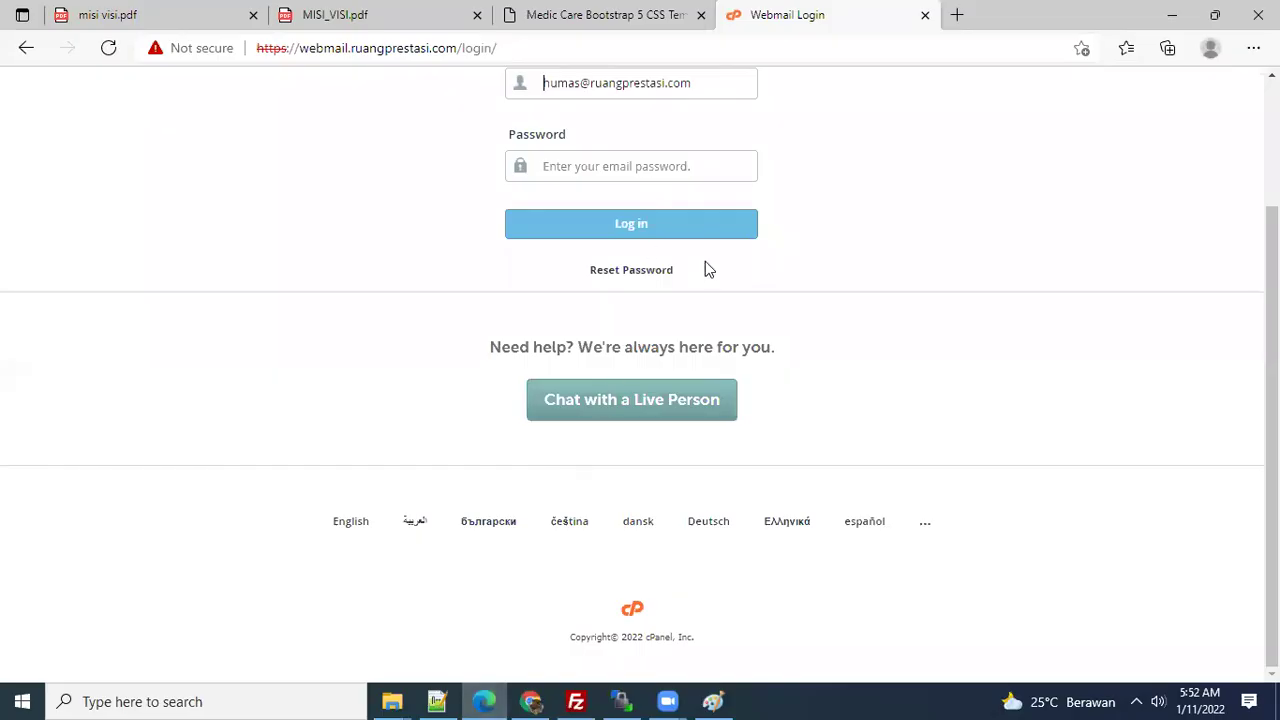
- Log in to Webmail with the new litbang address, then return to cPanel's account list
key(ctrl+a)
key(ctrl+v)
click(220, 252)
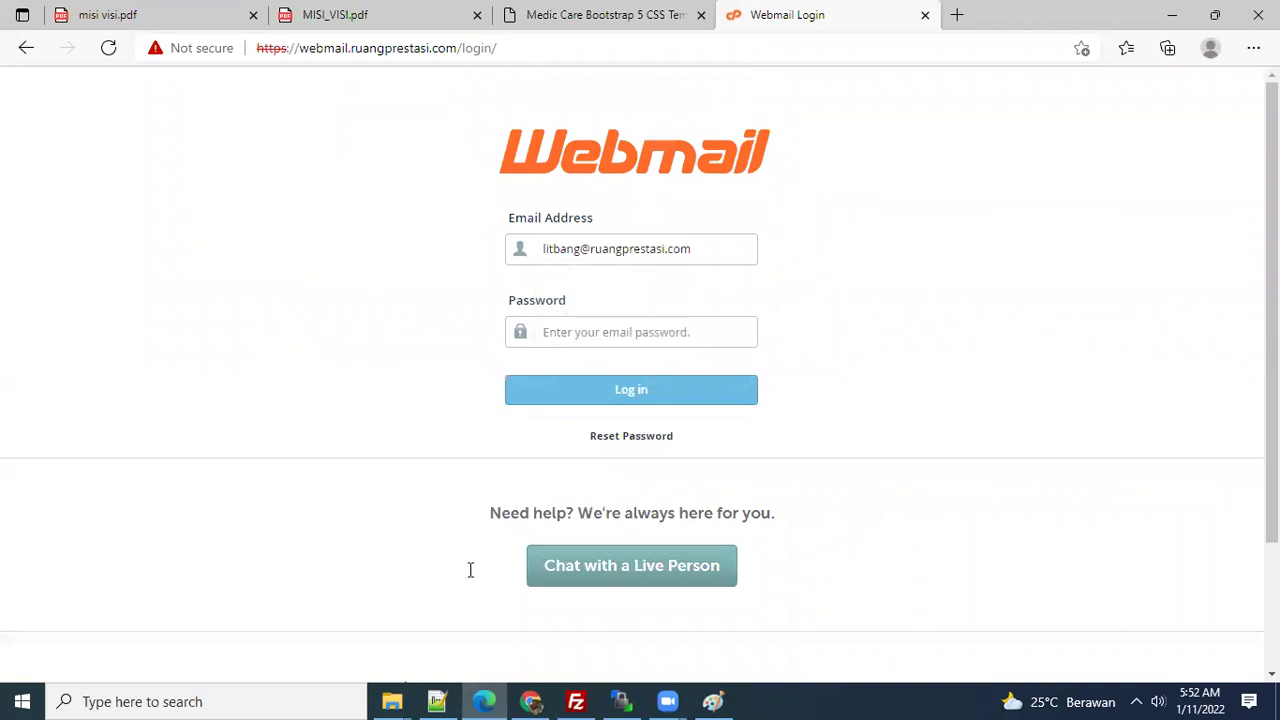
click(606, 400)
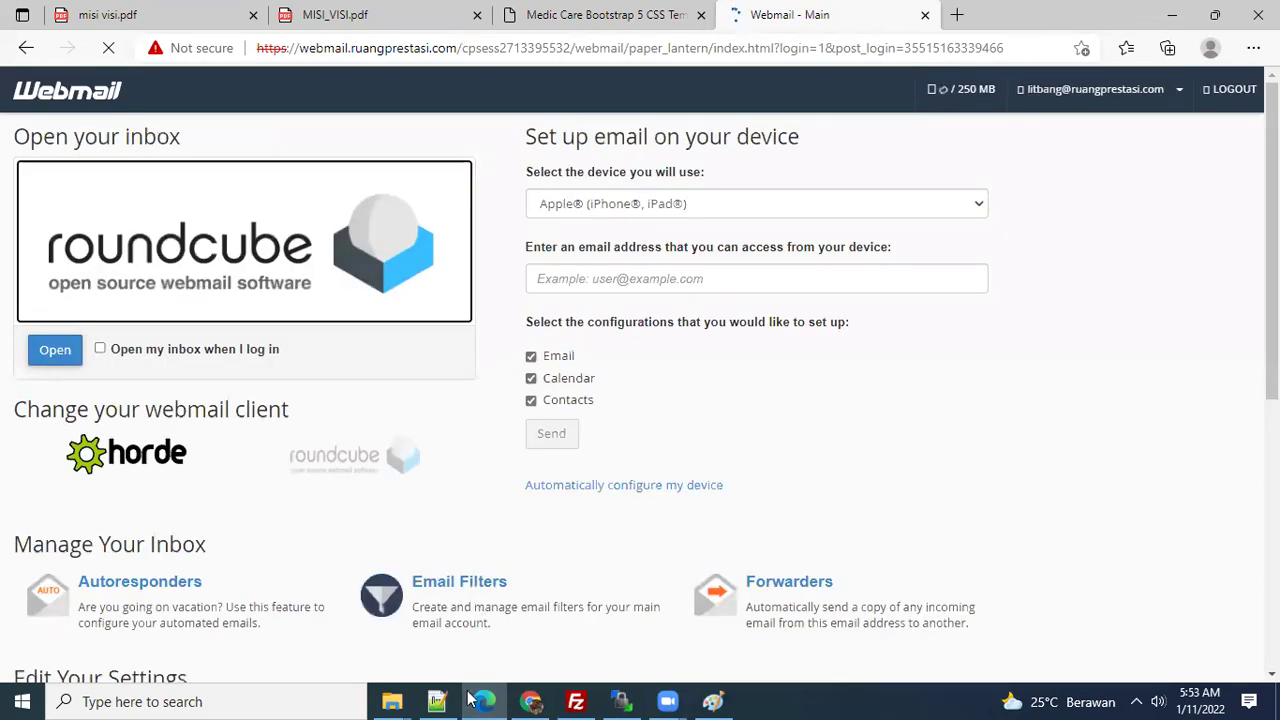
click(531, 701)
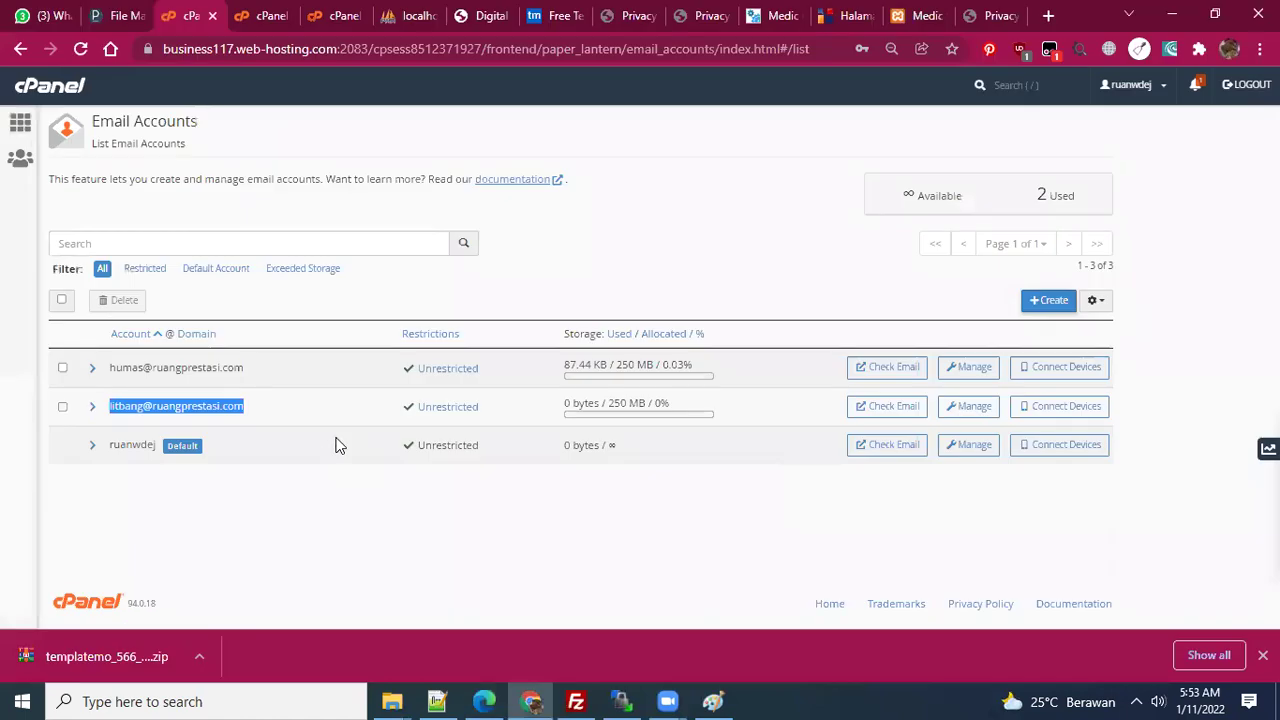
- Paste a new strong password for the first email account and update its email settings
click(261, 513)
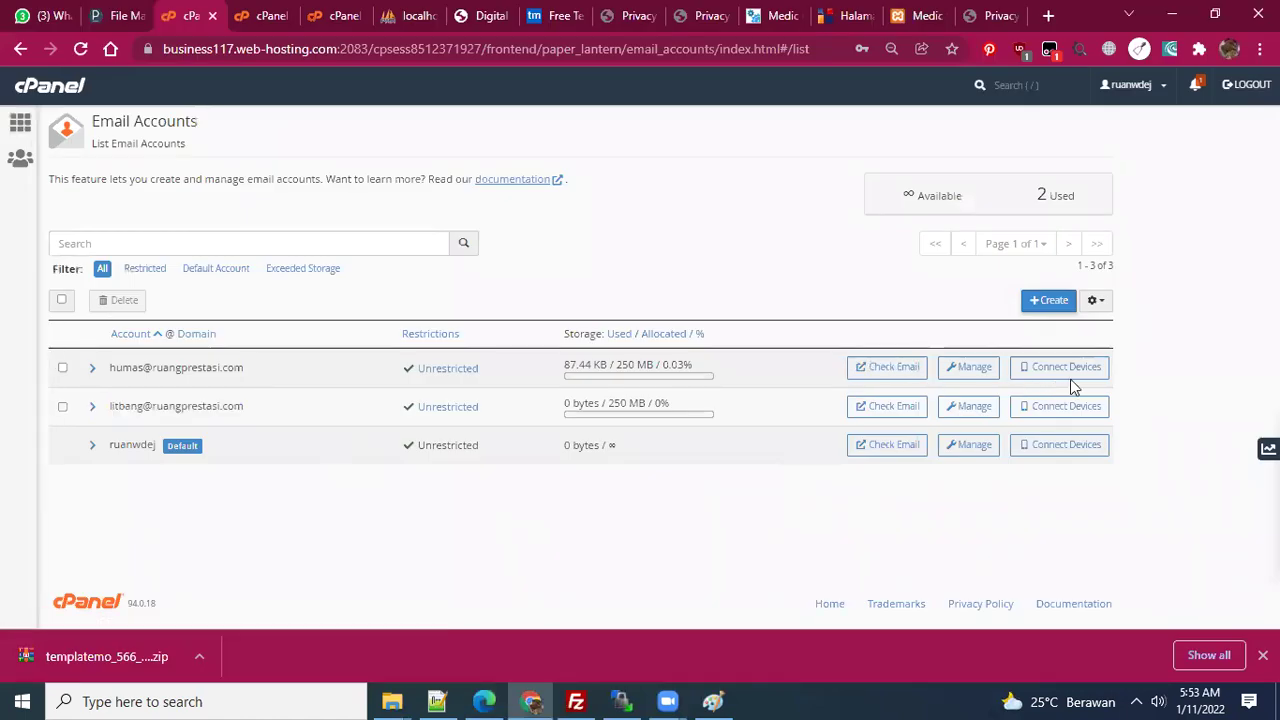
click(964, 376)
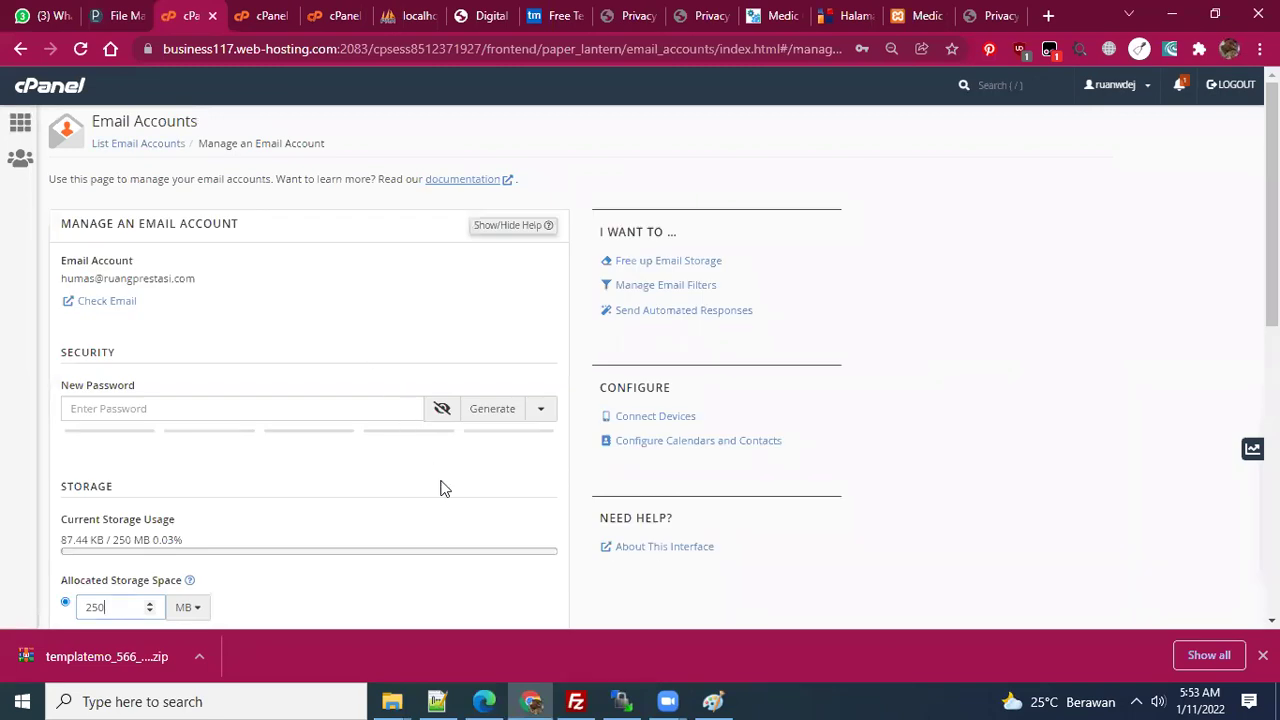
scroll(445, 488, down, 1)
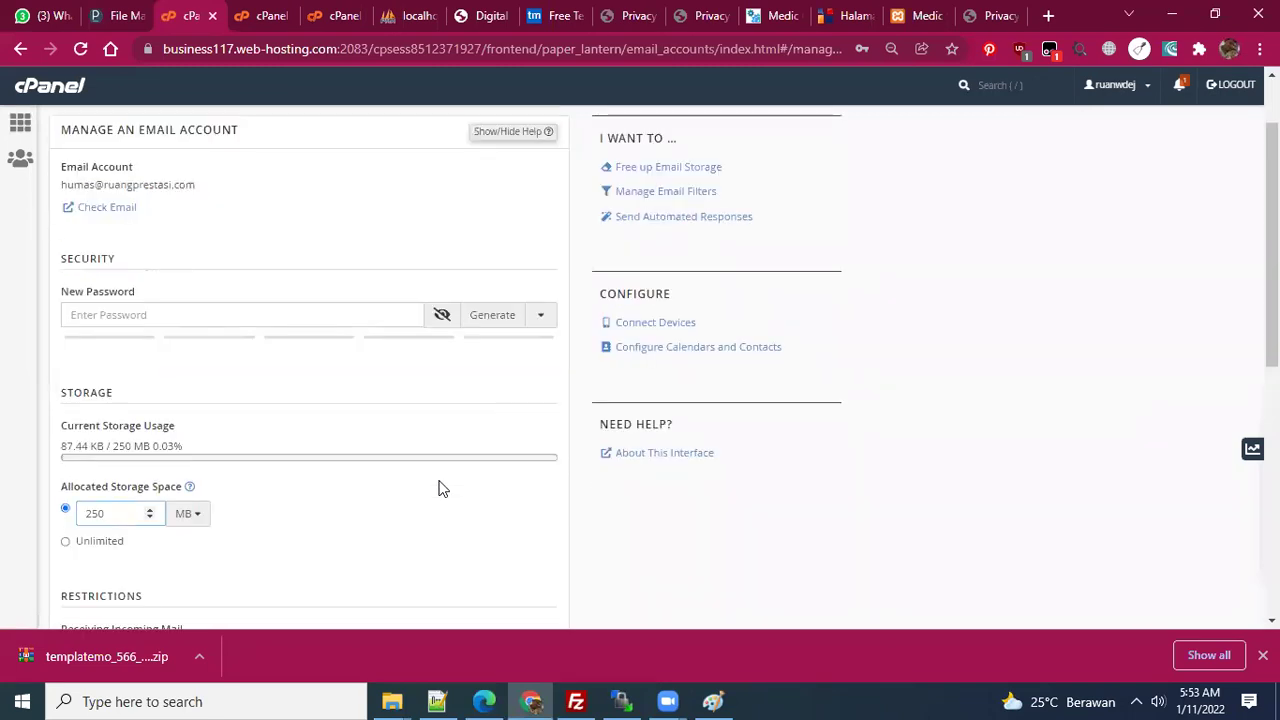
click(266, 312)
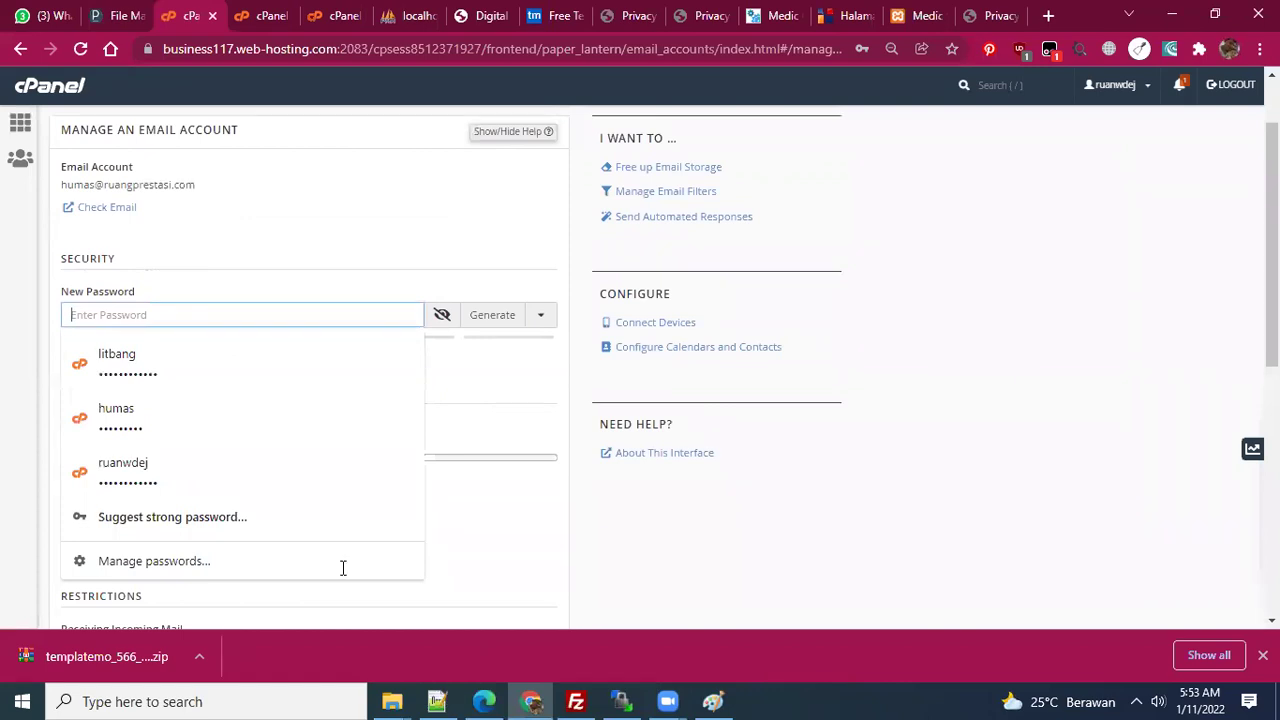
click(317, 523)
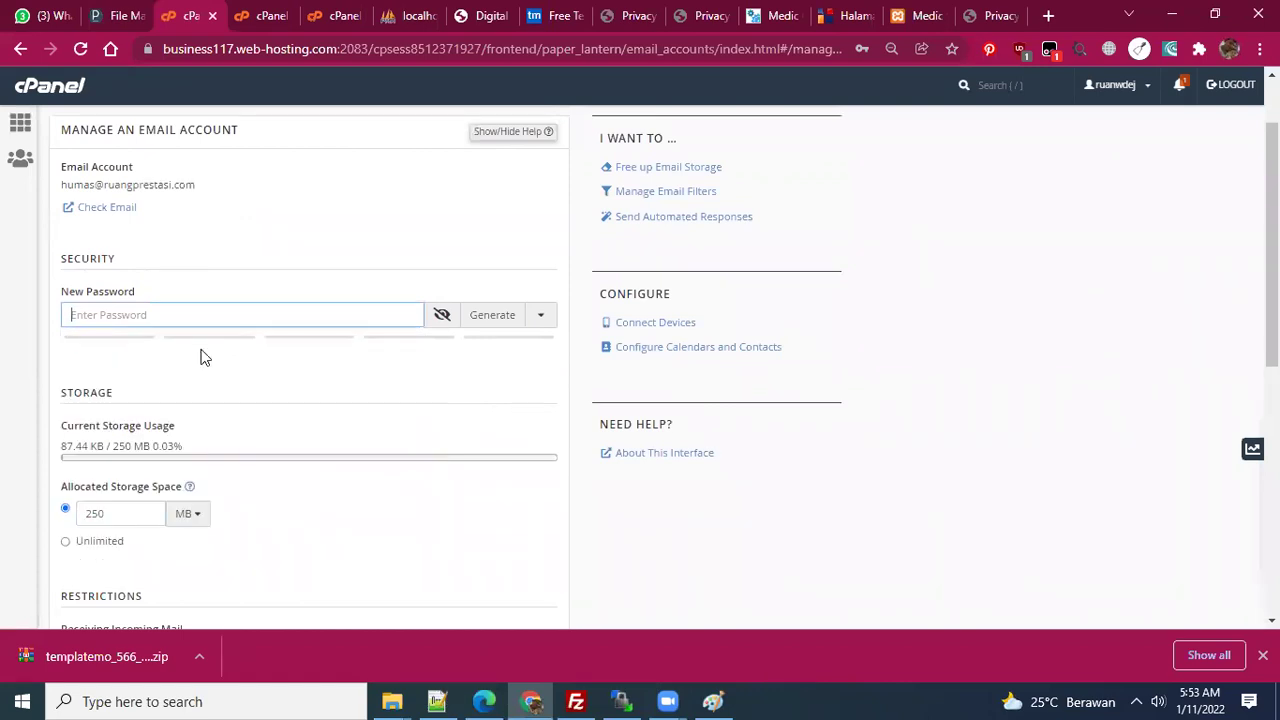
key(ctrl+v)
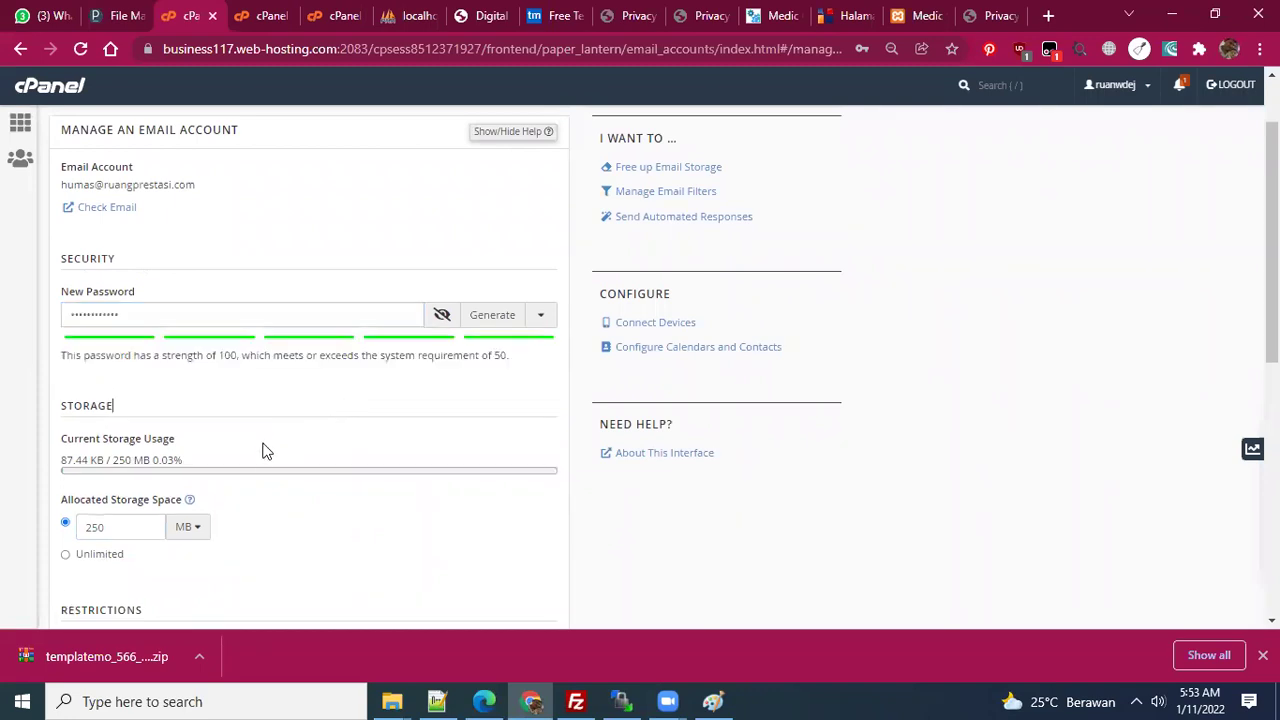
scroll(263, 458, down, 1)
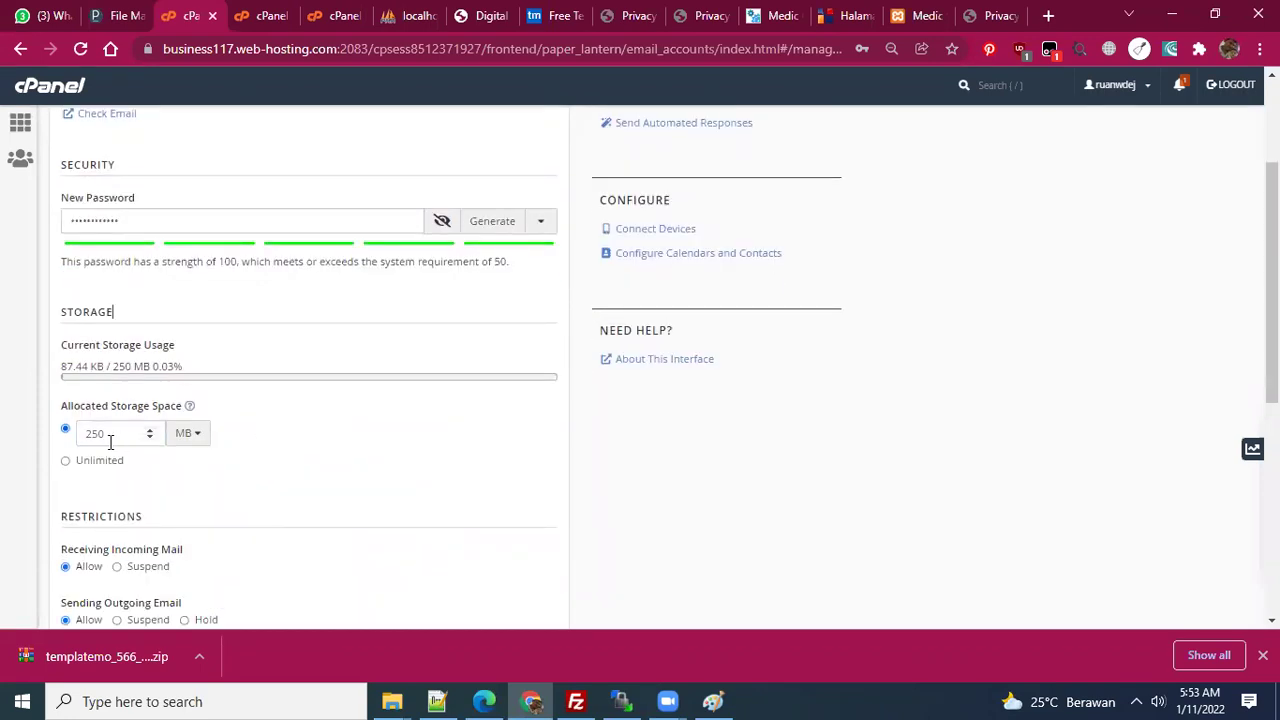
scroll(128, 490, down, 1)
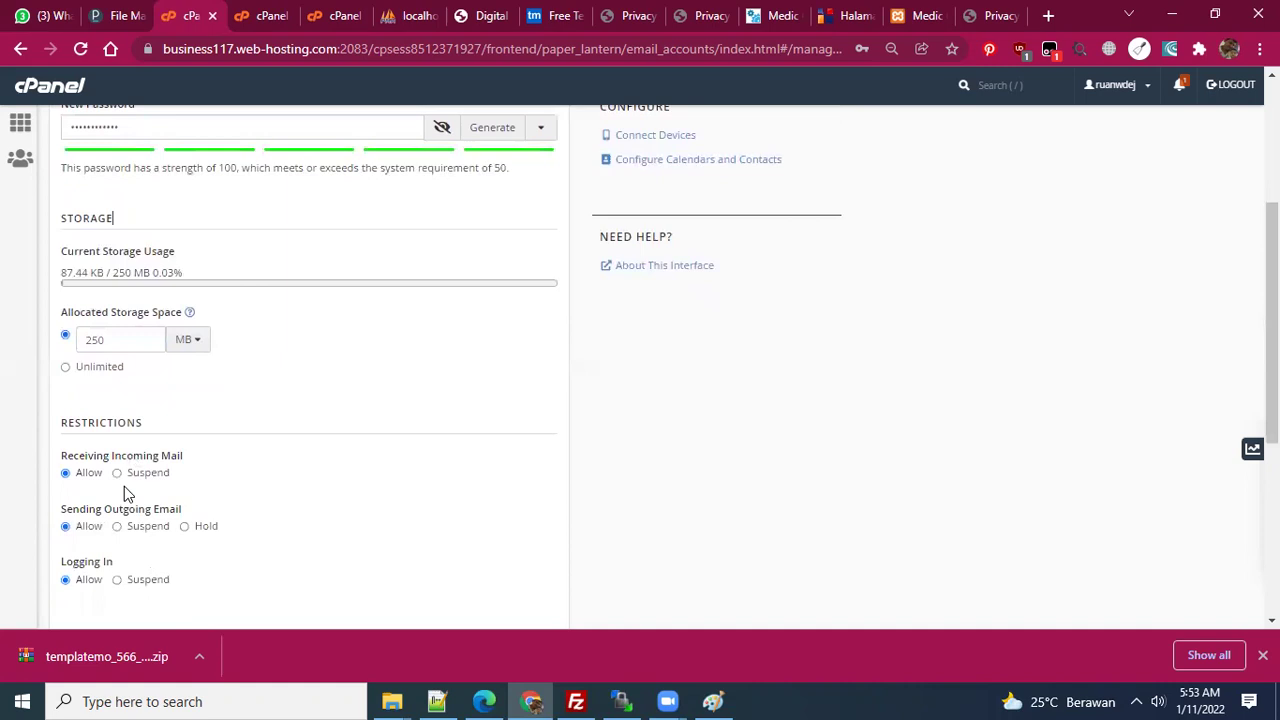
scroll(263, 520, down, 1)
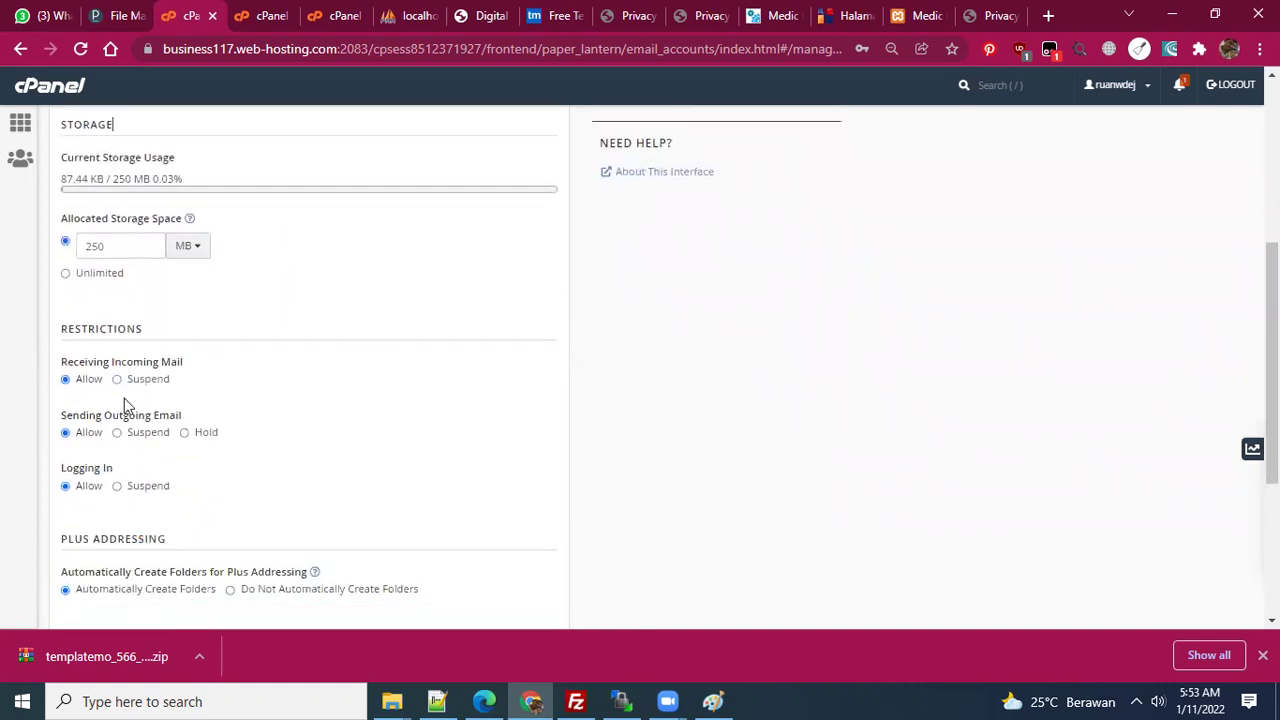
scroll(98, 486, down, 3)
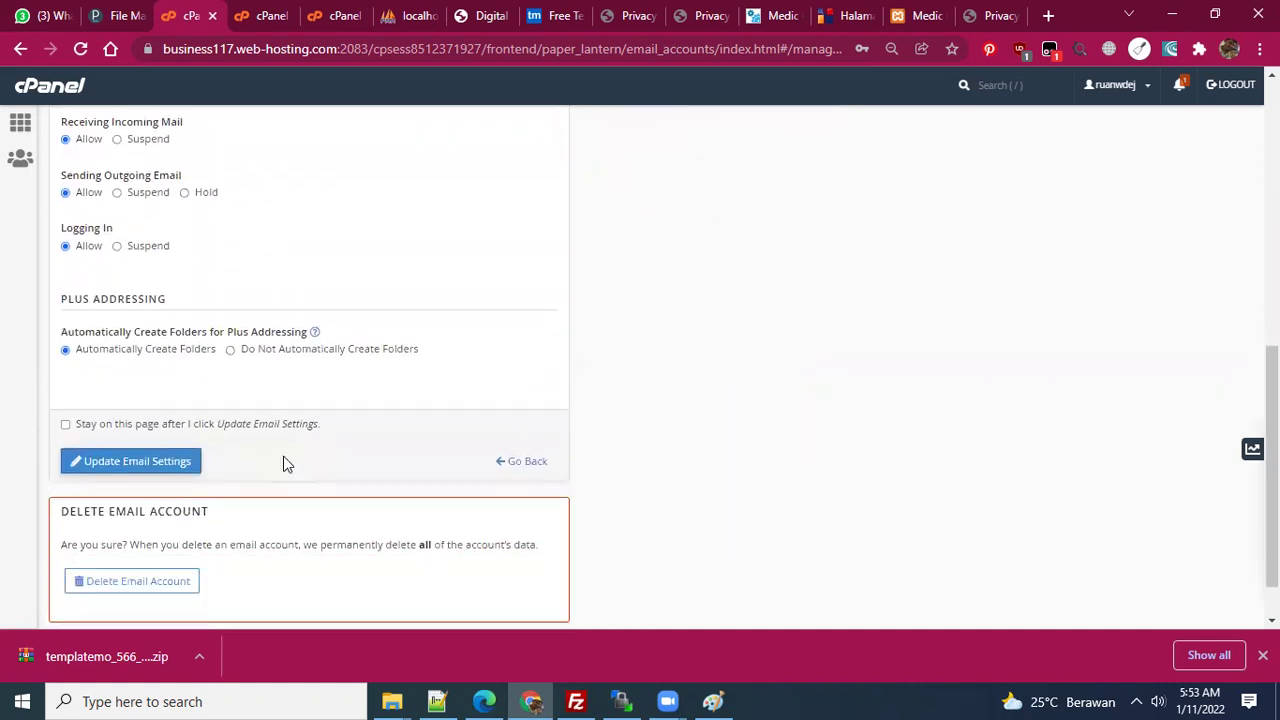
click(168, 428)
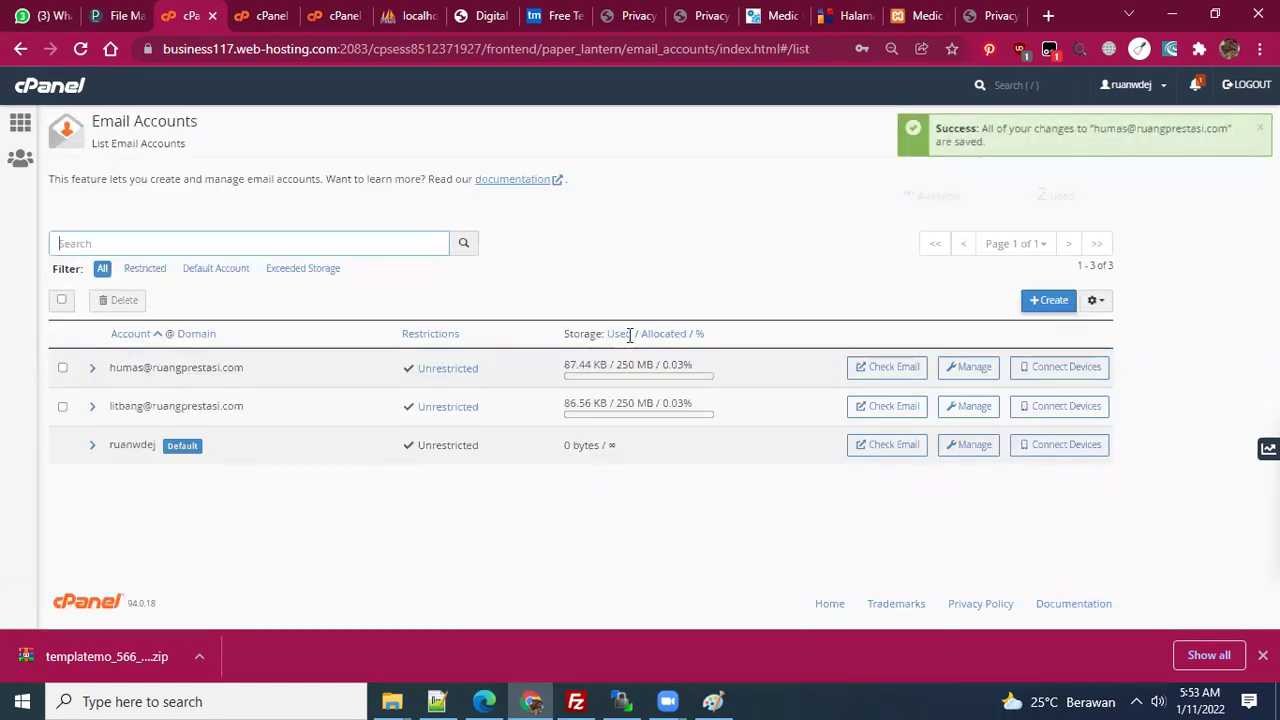
- In the Webmail window, choose Horde as the account's webmail client
key(alt+Tab)
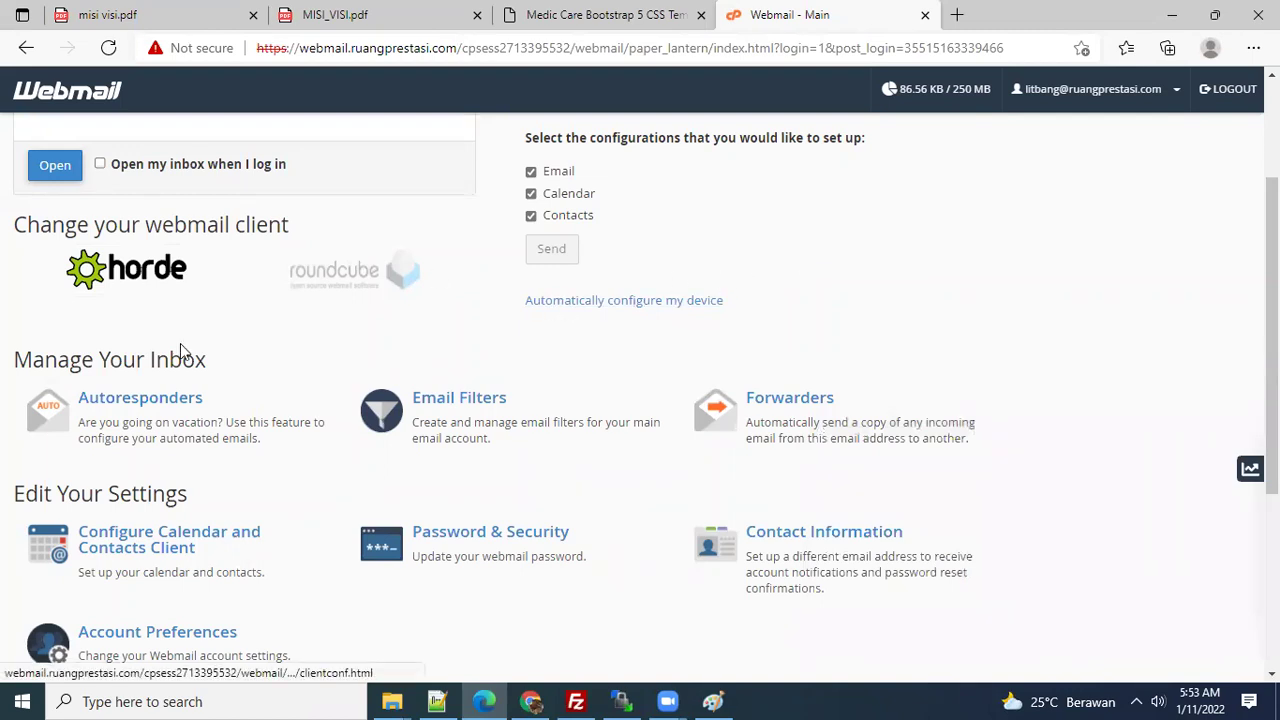
click(123, 268)
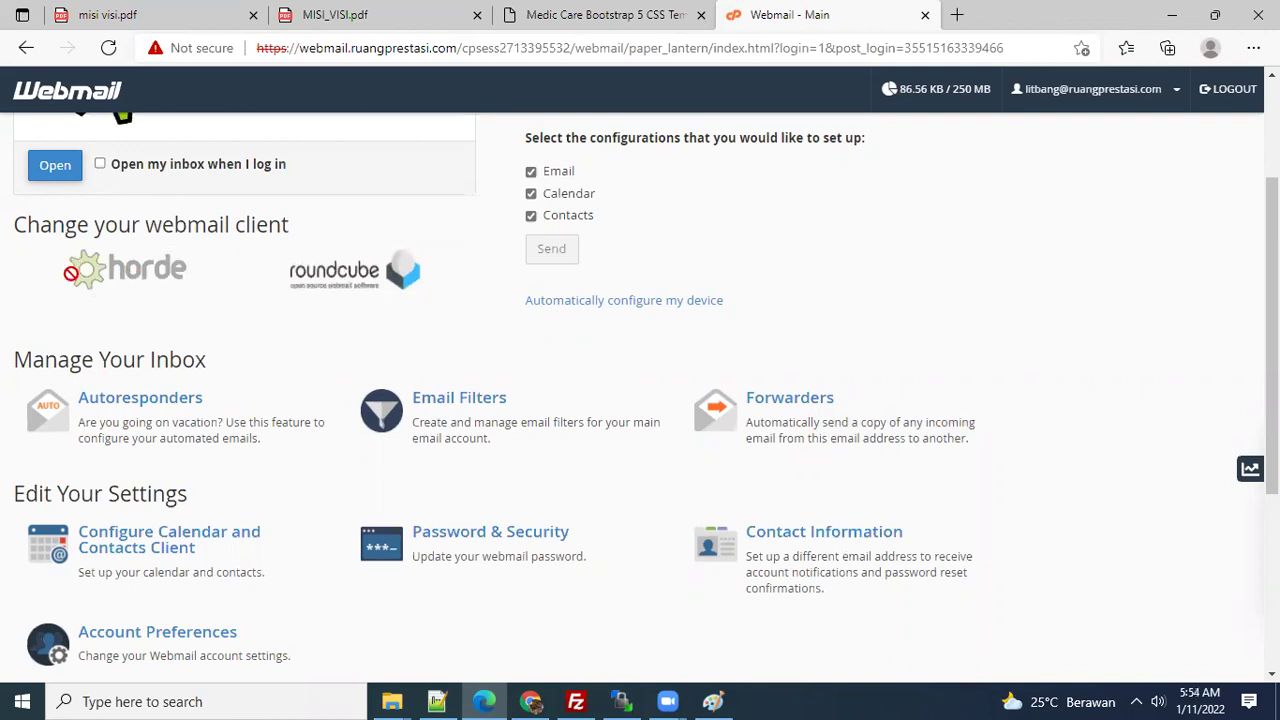
scroll(350, 284, down, 1)
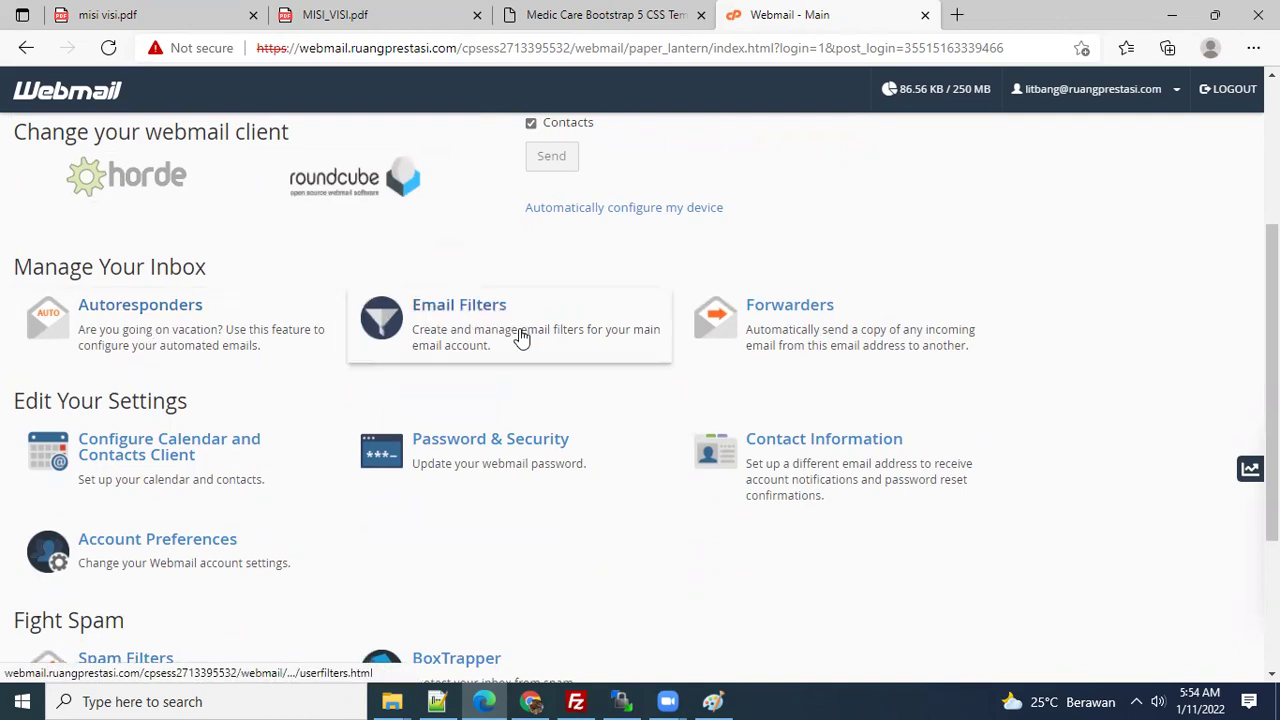
scroll(665, 350, up, 2)
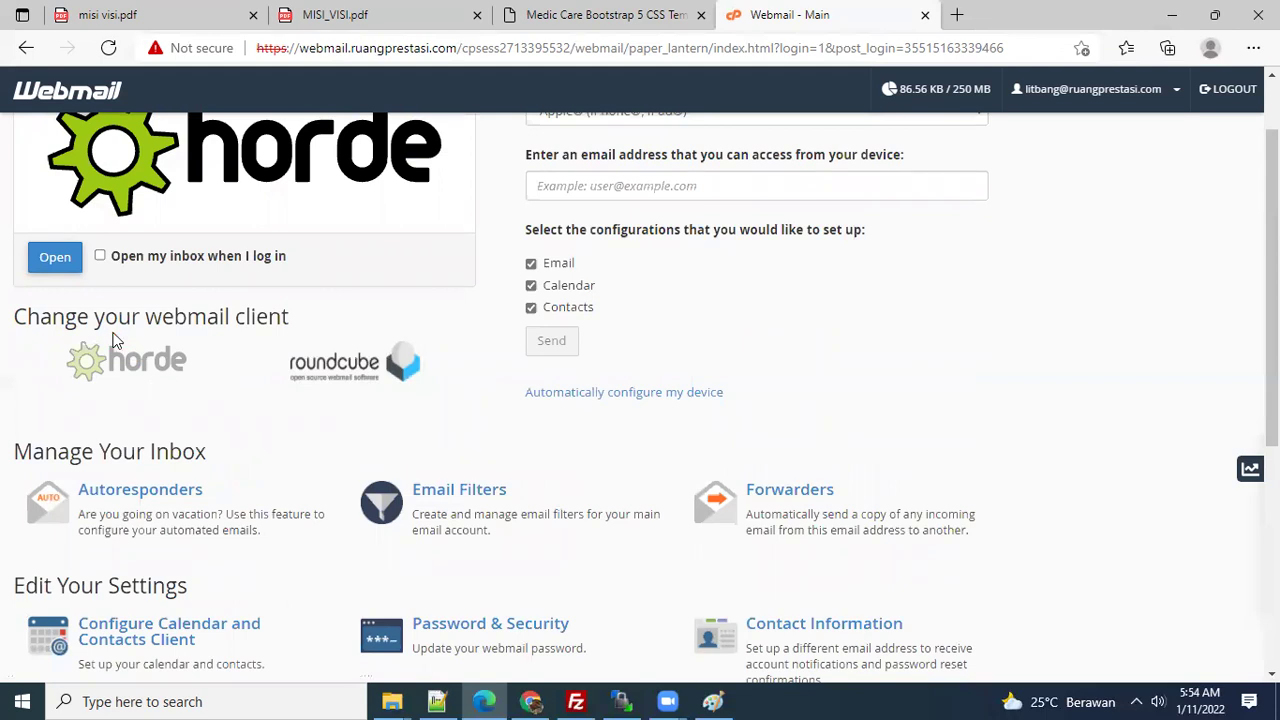
scroll(974, 277, up, 1)
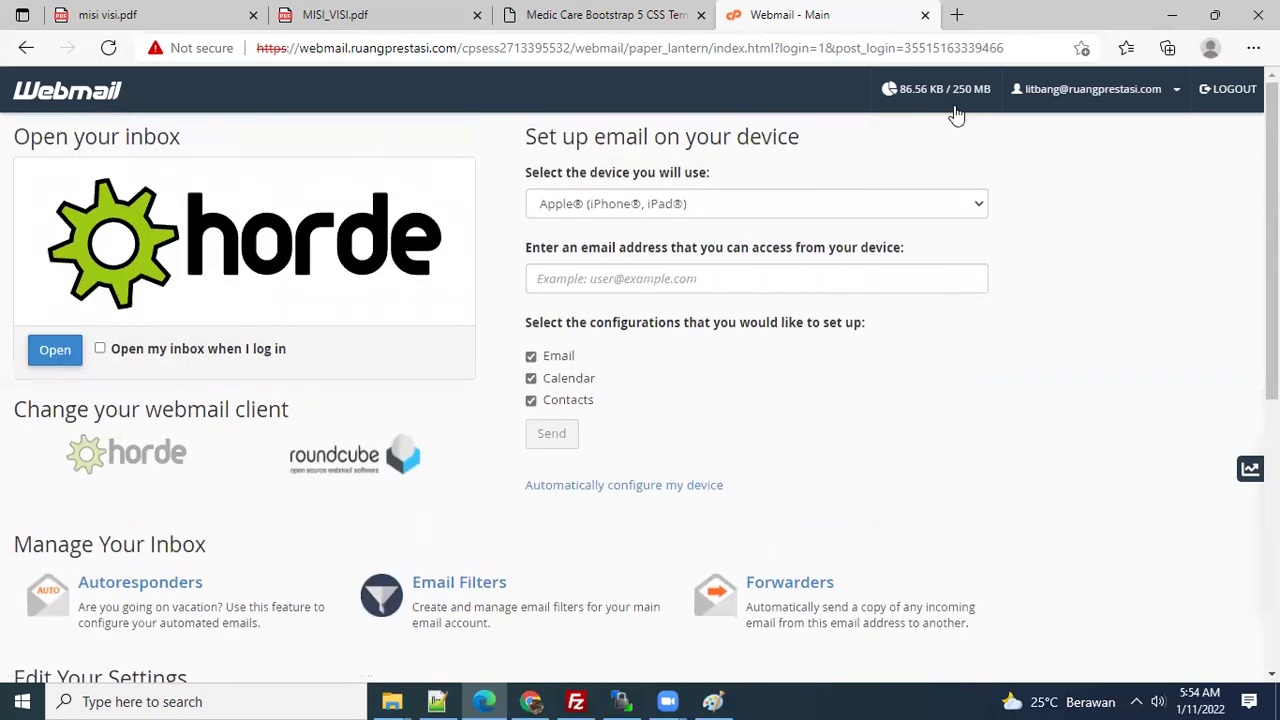
- Open the mailbox in Horde from the Open your inbox panel, then return to cPanel home
click(1068, 93)
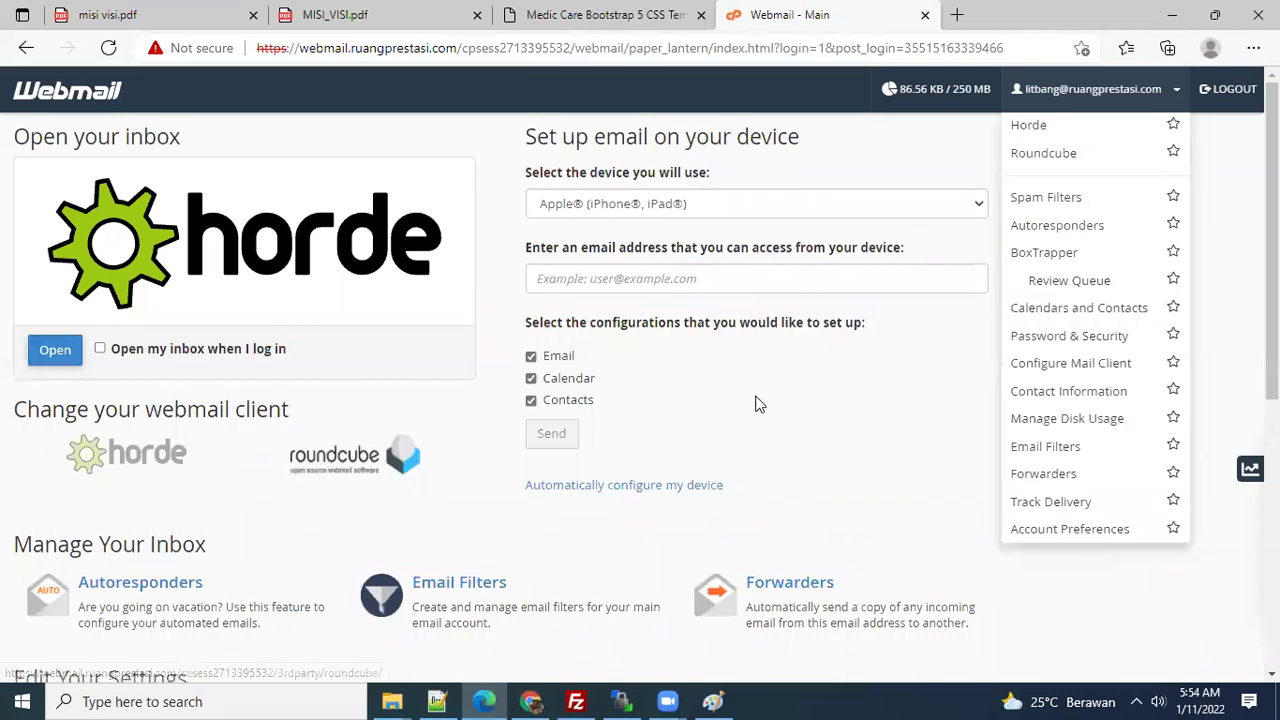
scroll(757, 403, down, 1)
scroll(610, 432, down, 2)
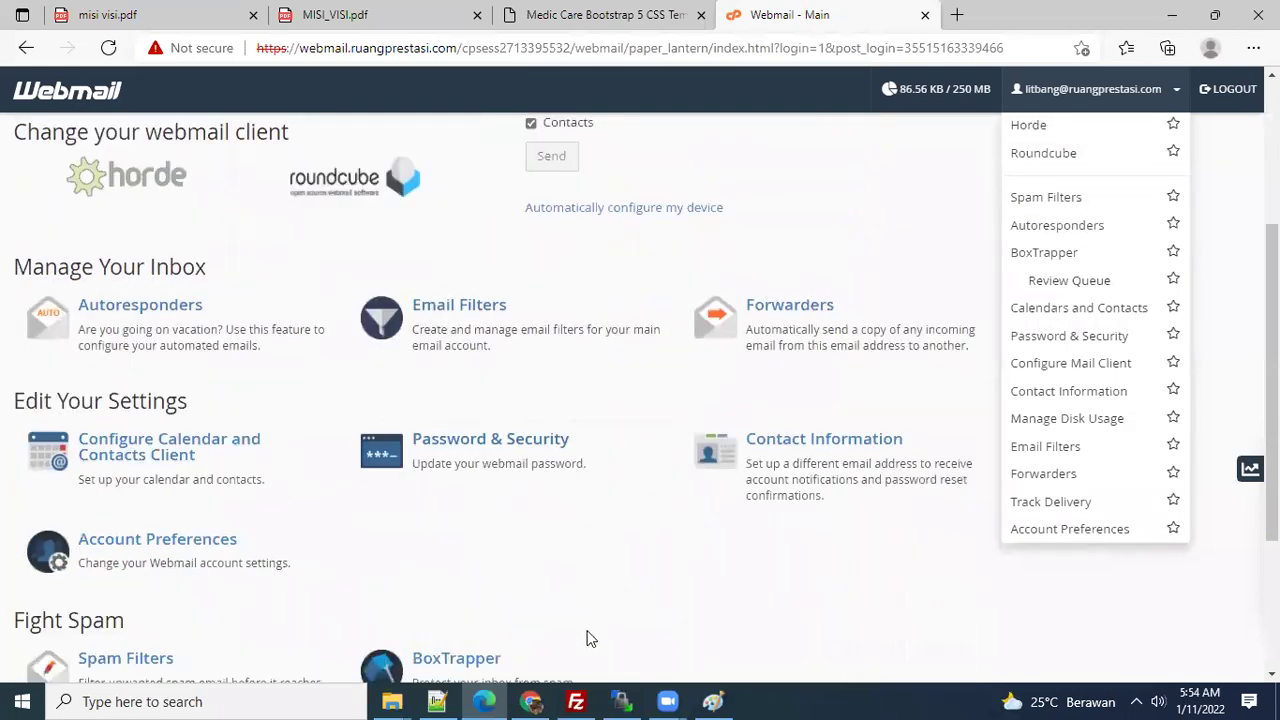
click(663, 611)
scroll(663, 611, down, 3)
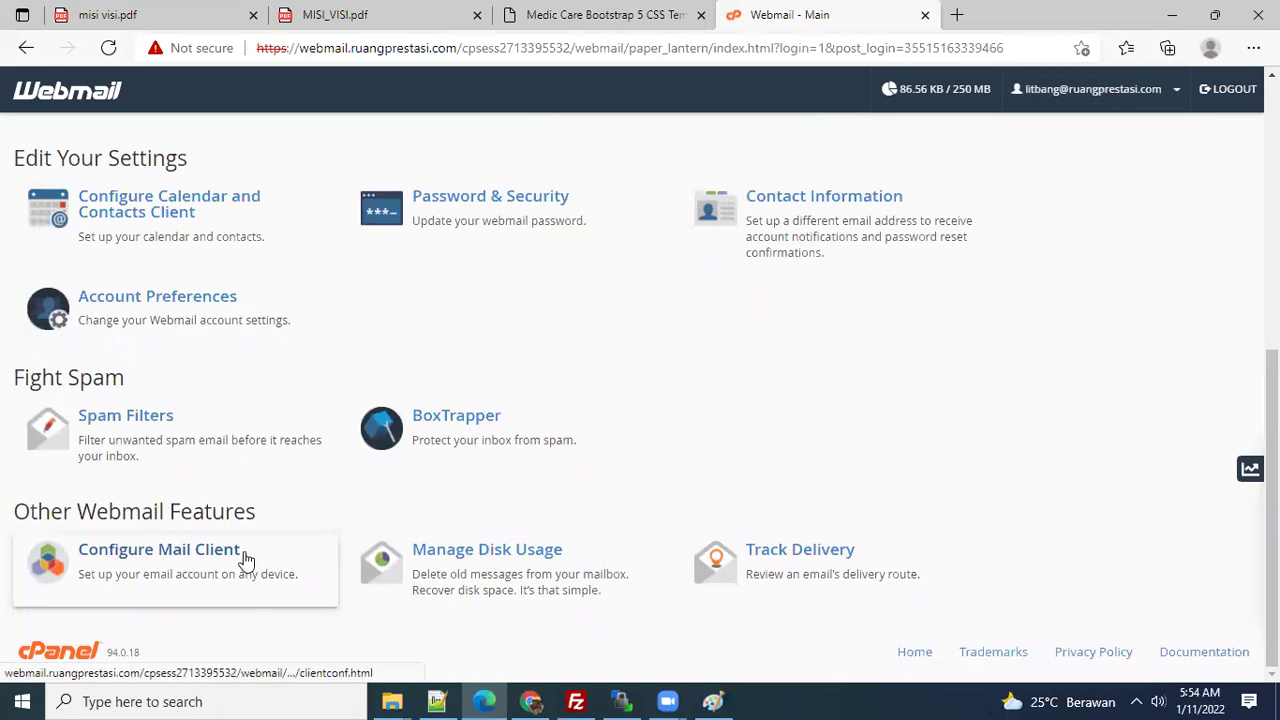
scroll(774, 557, up, 3)
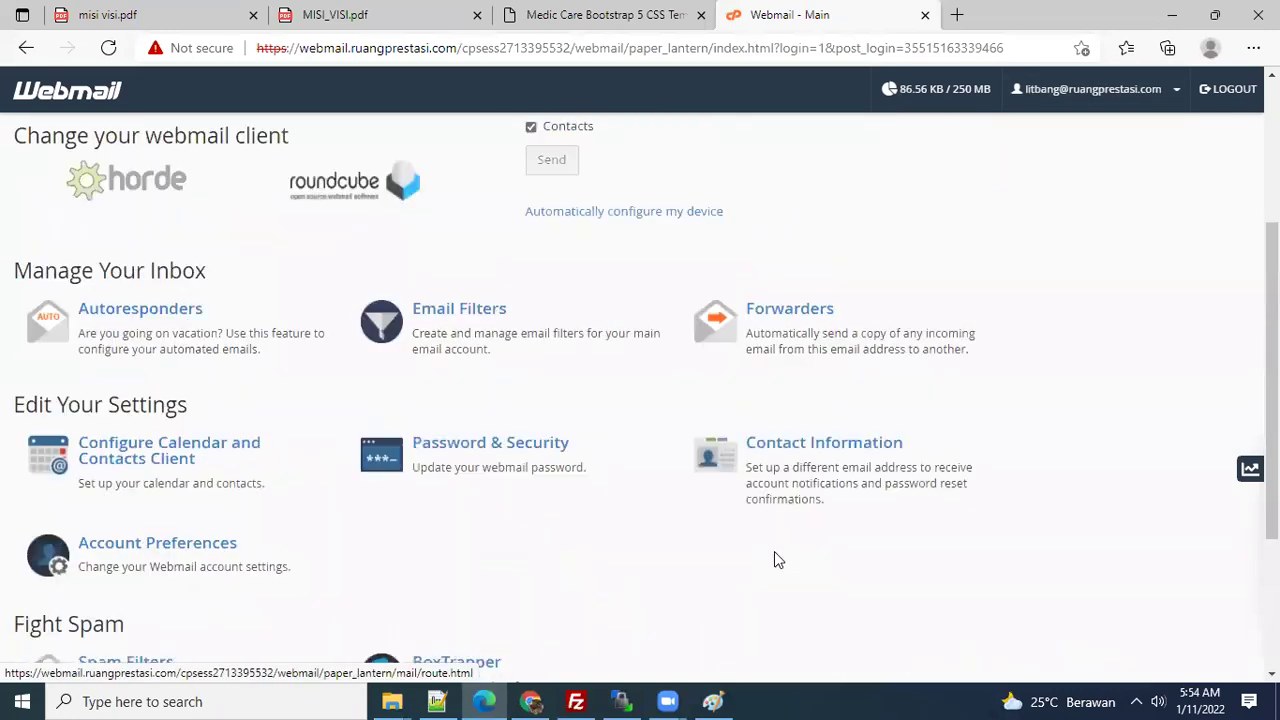
scroll(517, 451, up, 2)
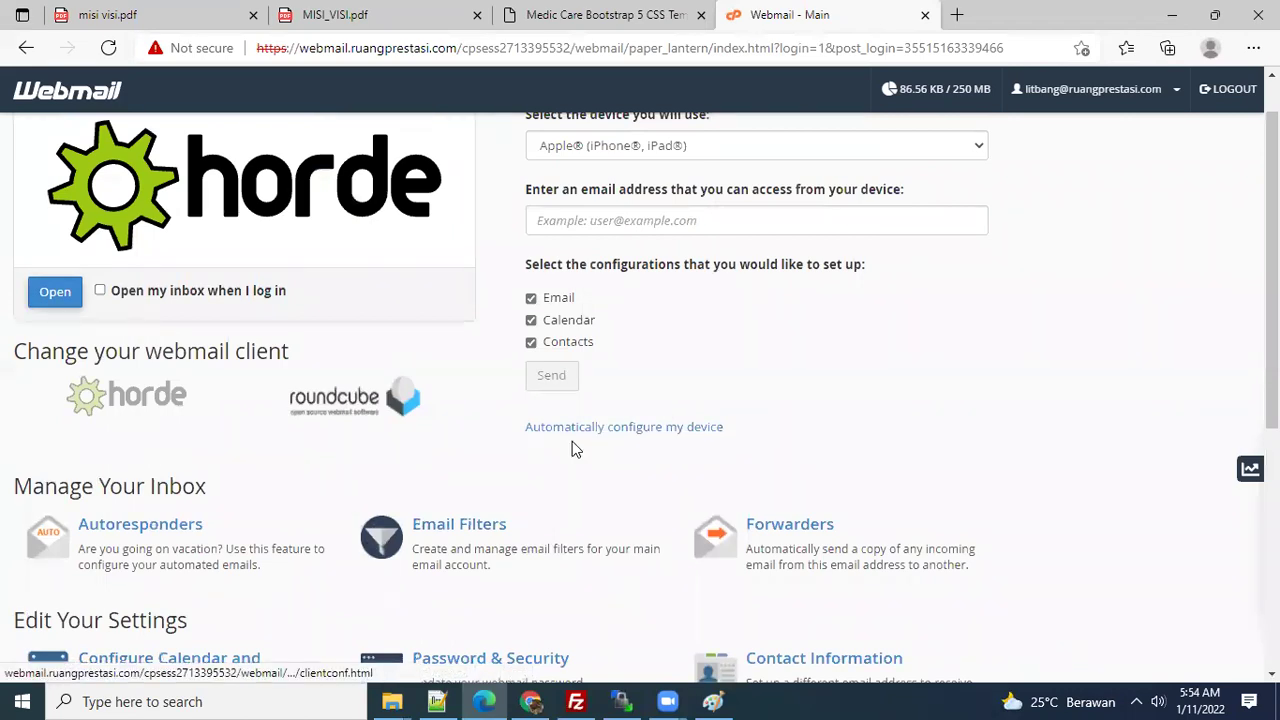
scroll(330, 400, up, 1)
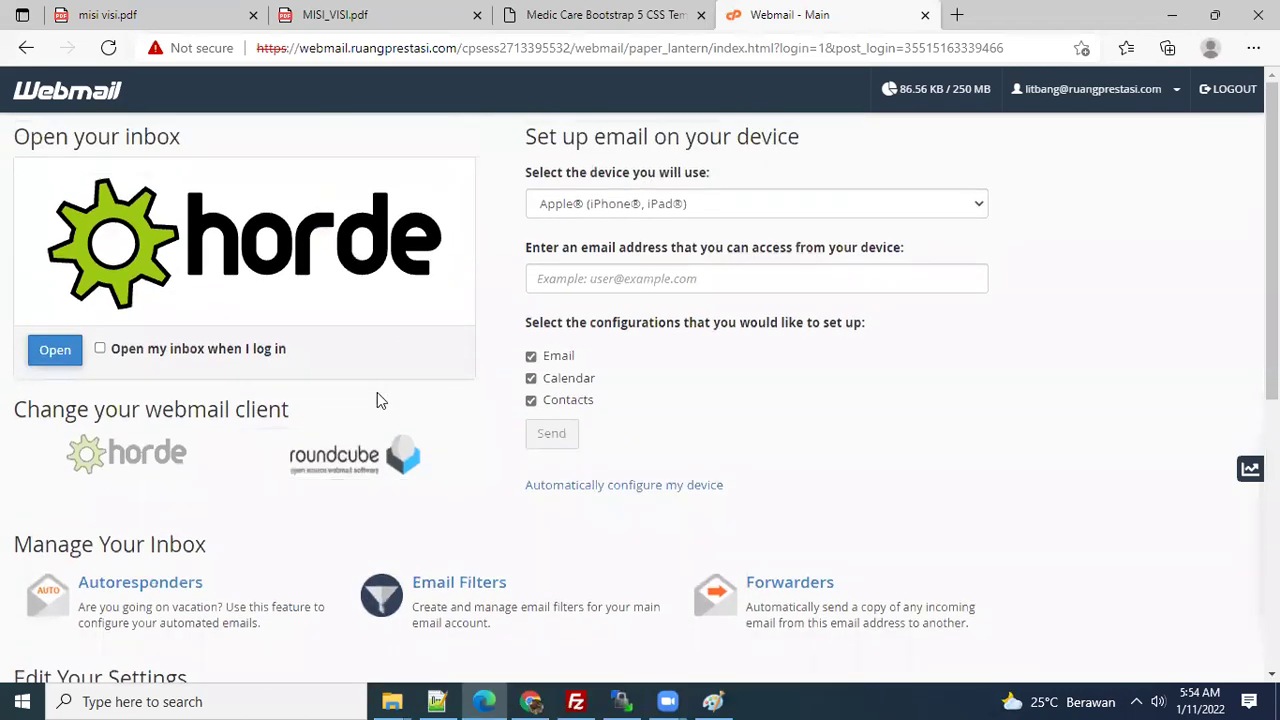
click(62, 358)
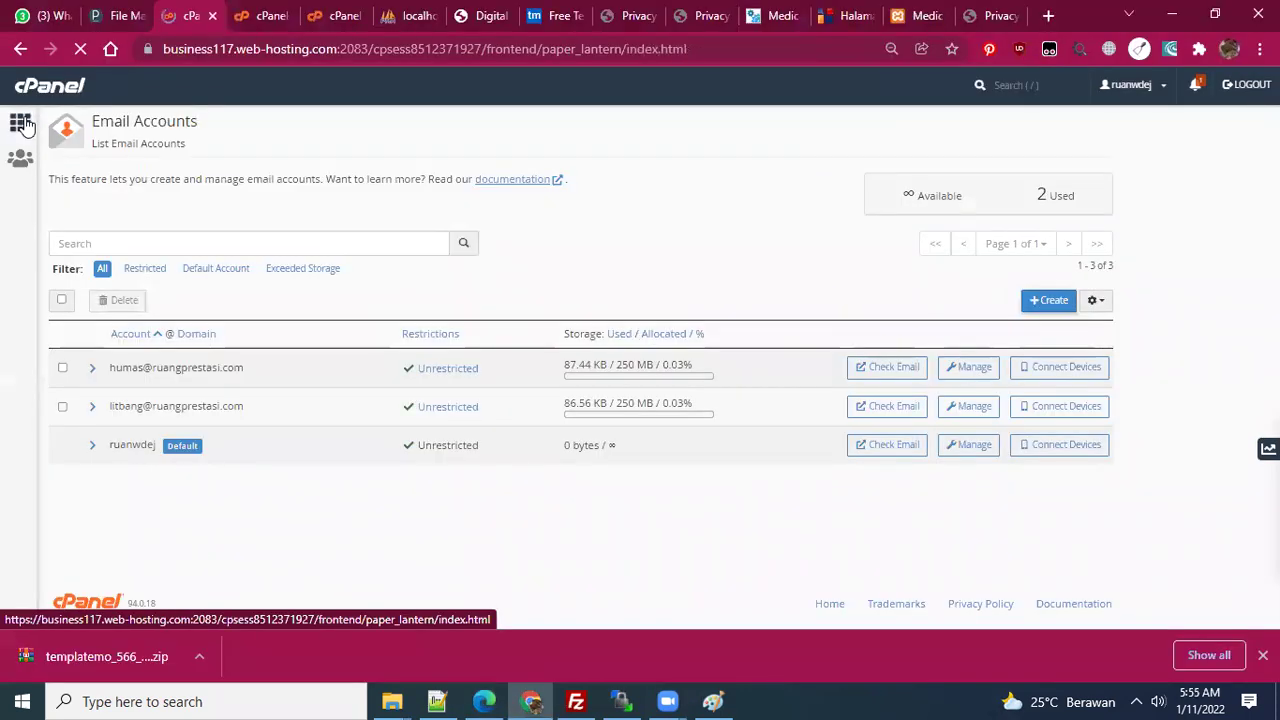
click(20, 125)
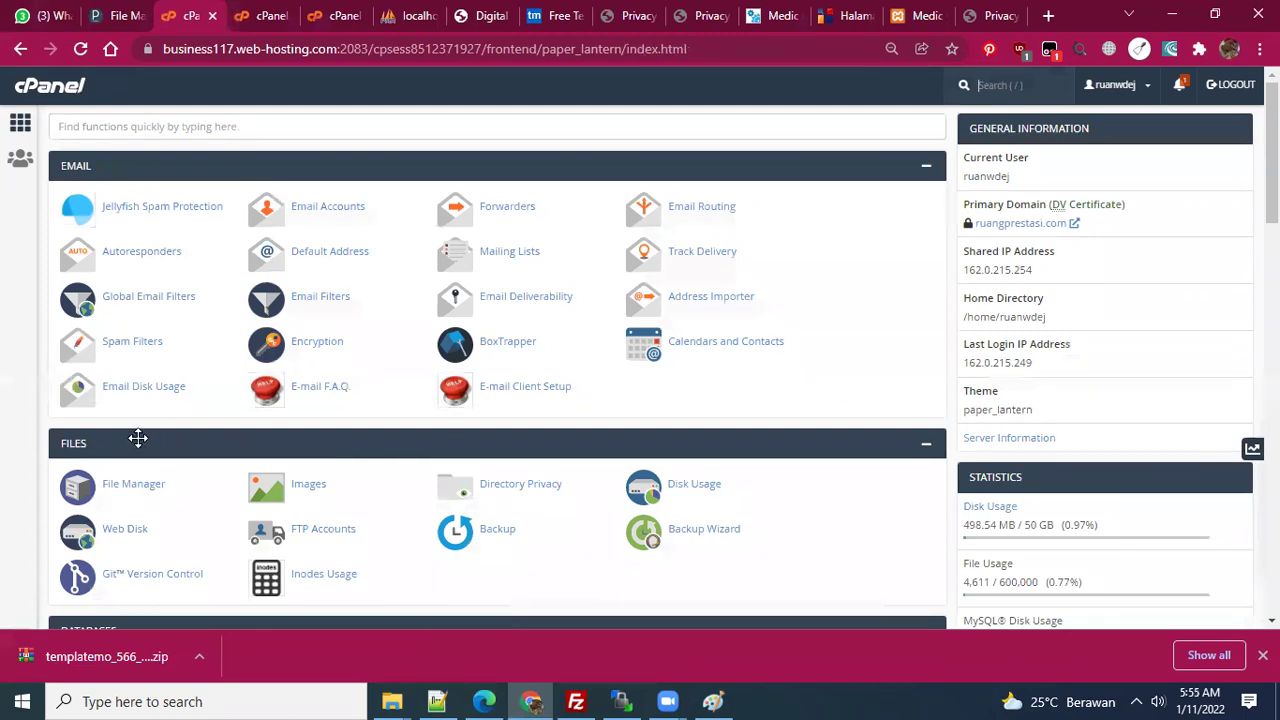
- Scroll cPanel down to the Databases tools and bring the Notepad++ notes forward
scroll(138, 437, down, 3)
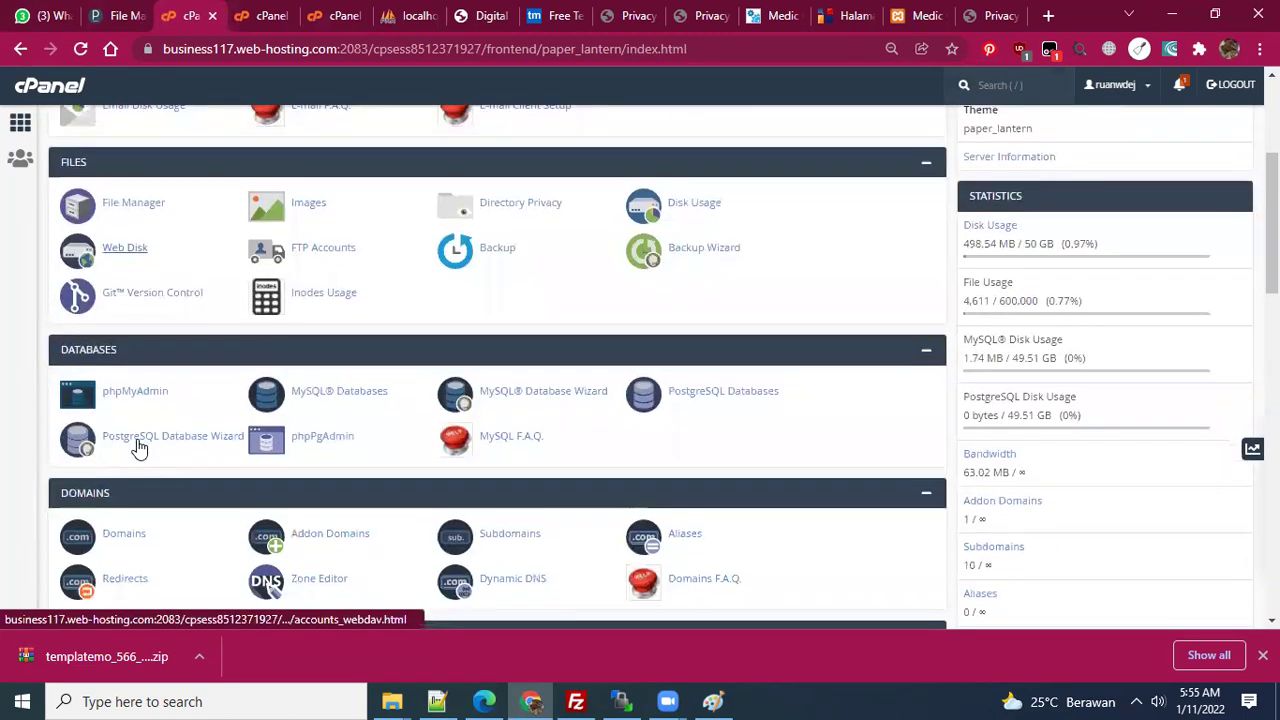
scroll(141, 443, down, 1)
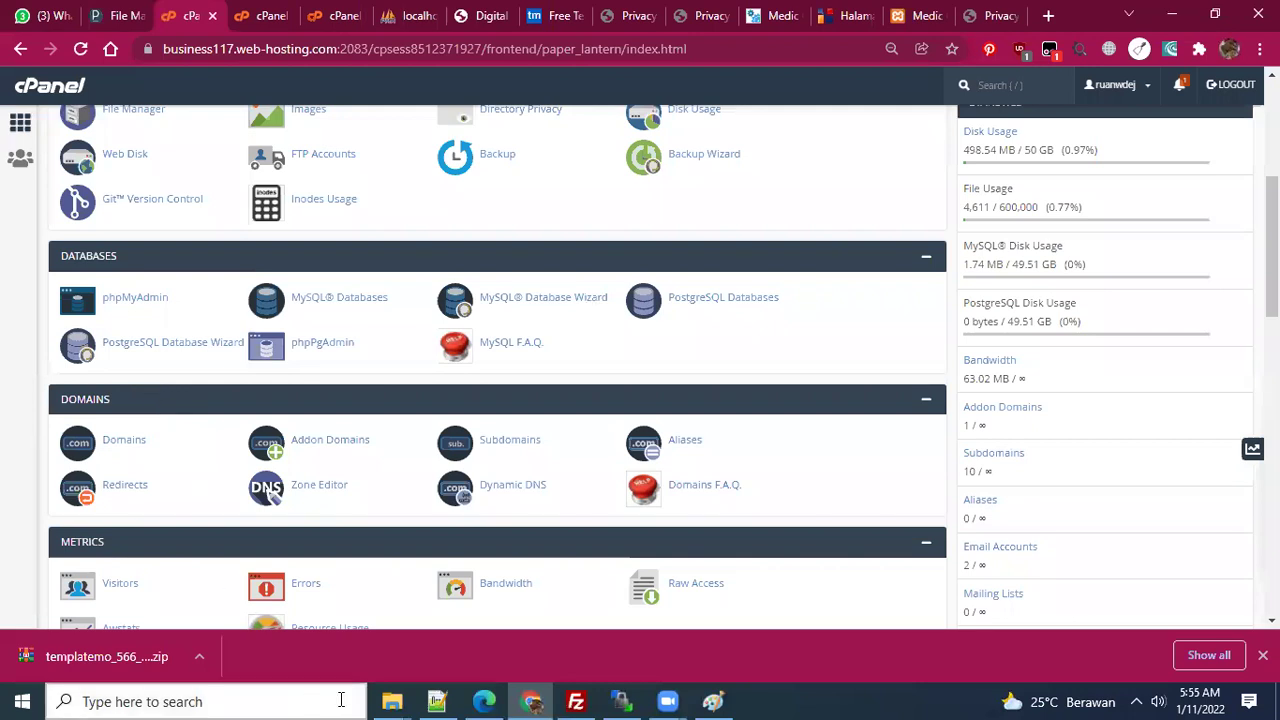
click(437, 701)
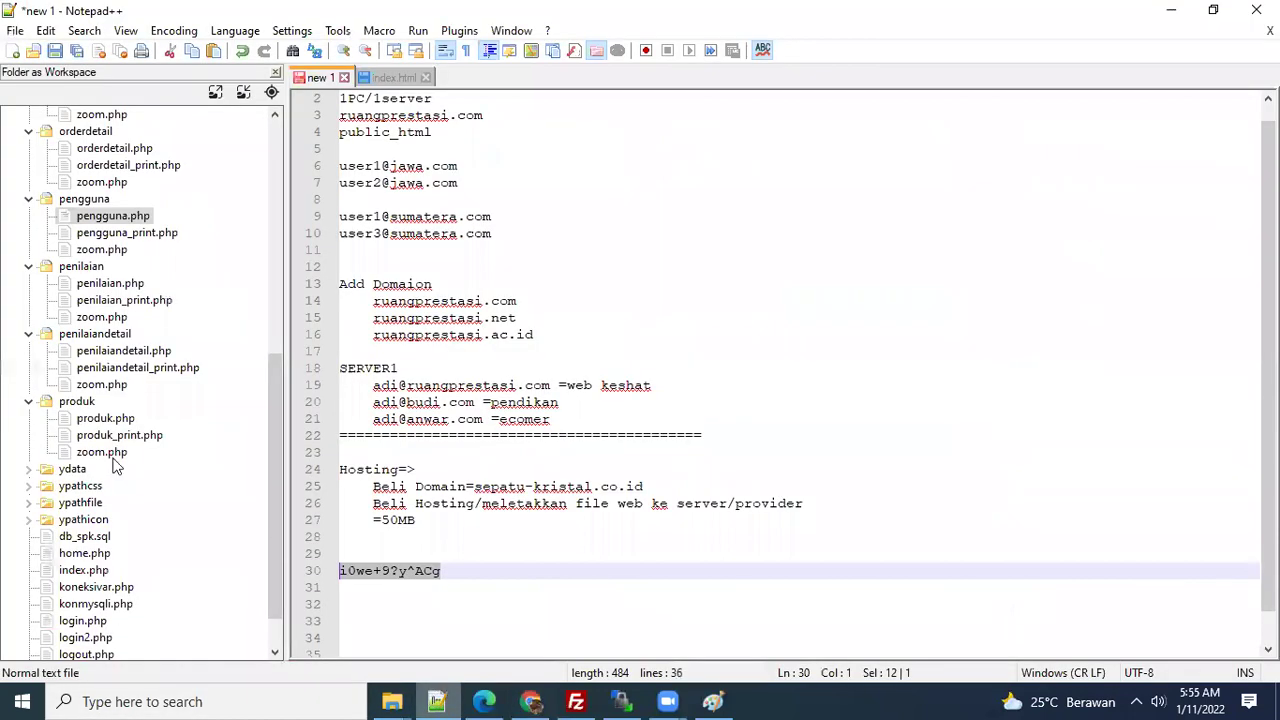
- Open koneksivar.php and insert blank lines after the $DBName database settings line
scroll(113, 464, down, 1)
double_click(110, 537)
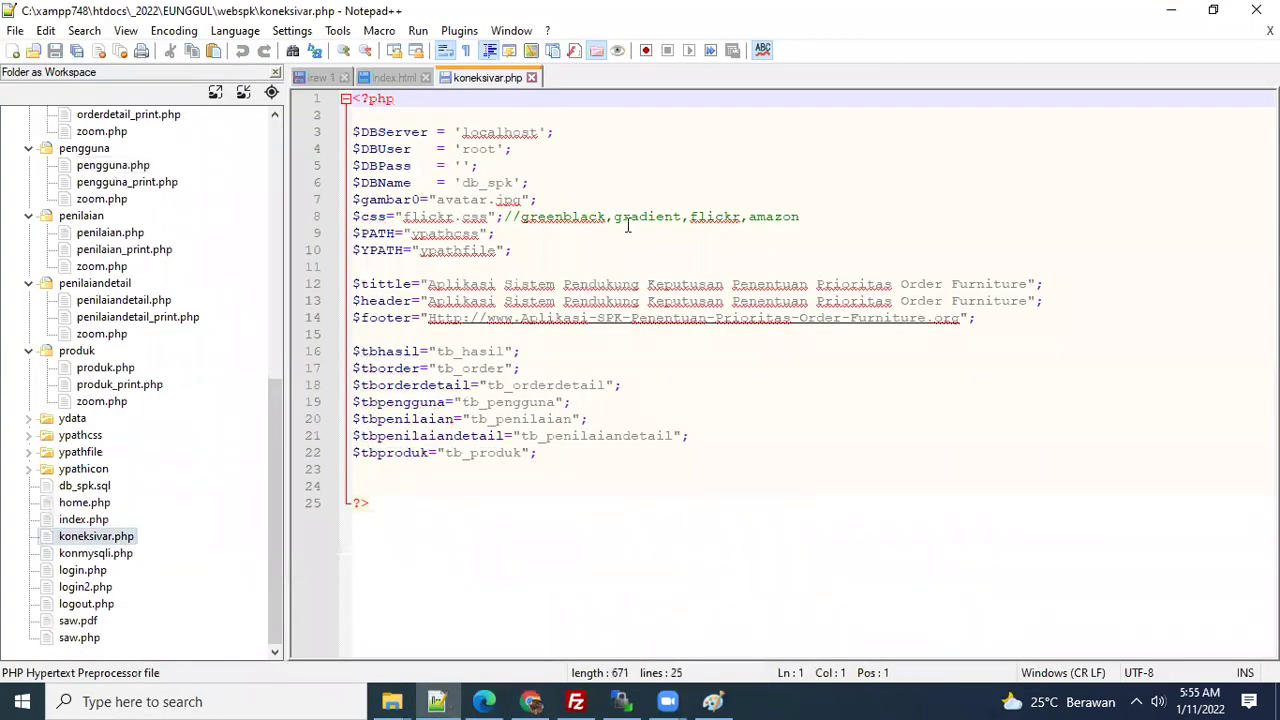
click(806, 250)
double_click(445, 233)
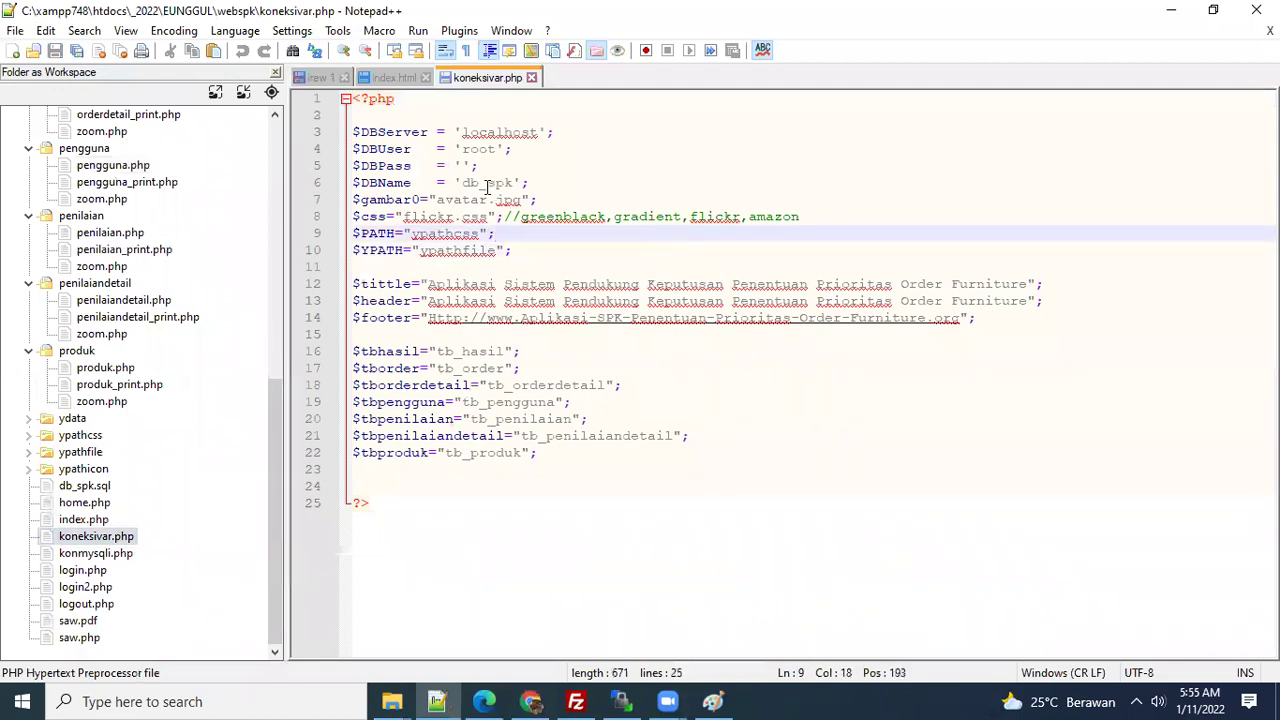
double_click(483, 183)
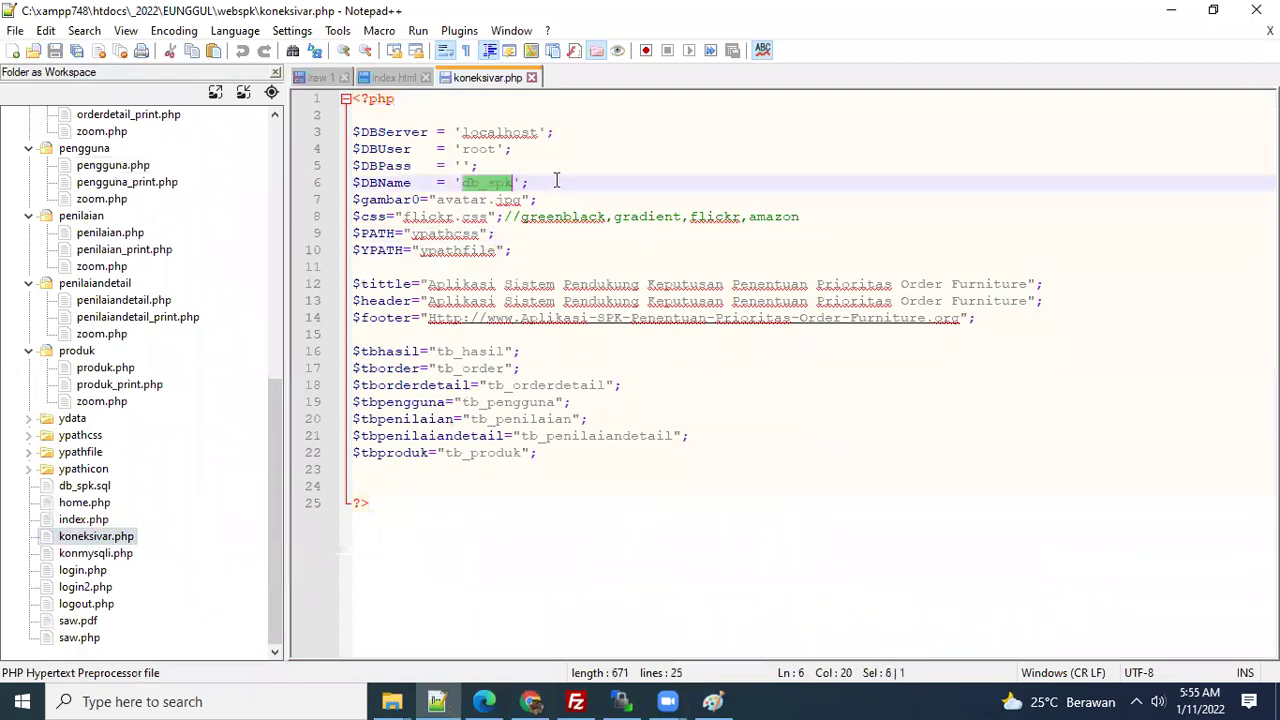
click(556, 181)
key(Return)
key(Return)
- Select the four database connection lines in koneksivar.php, then go back to cPanel
ctrl+scroll(600, 200, up, 3)
drag(599, 201, 297, 140)
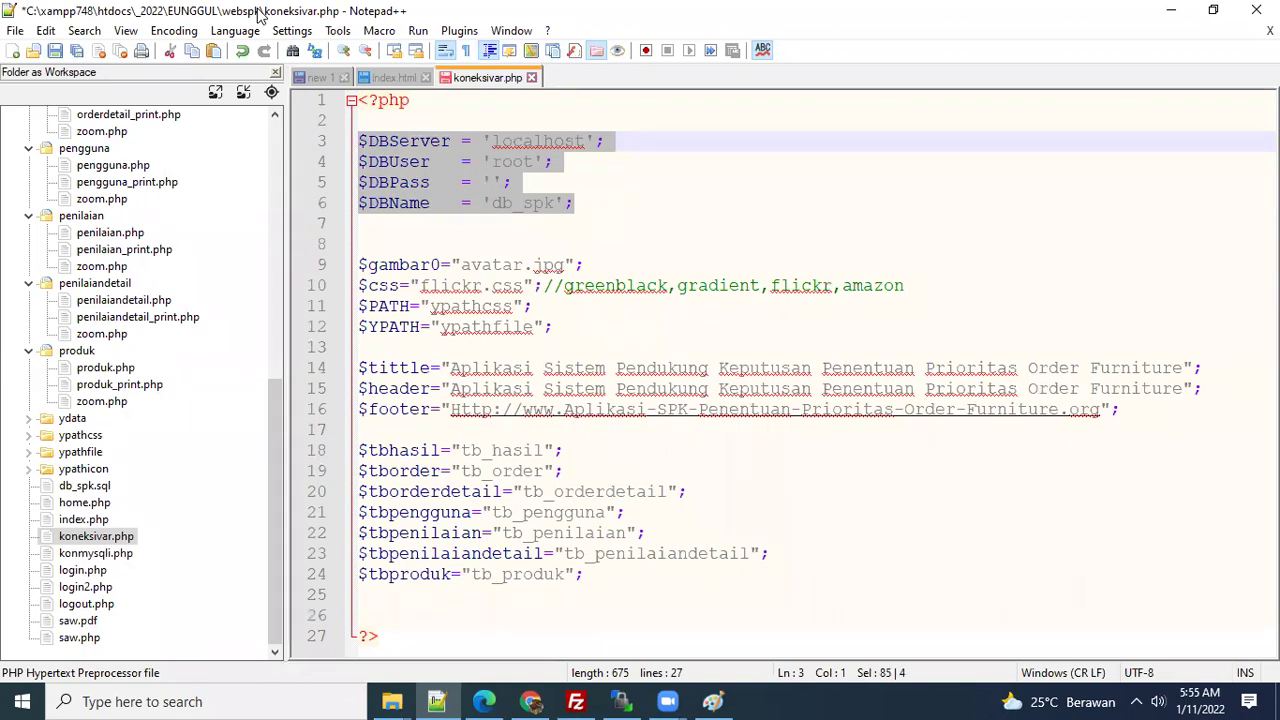
drag(594, 200, 324, 146)
right_click(604, 241)
click(467, 246)
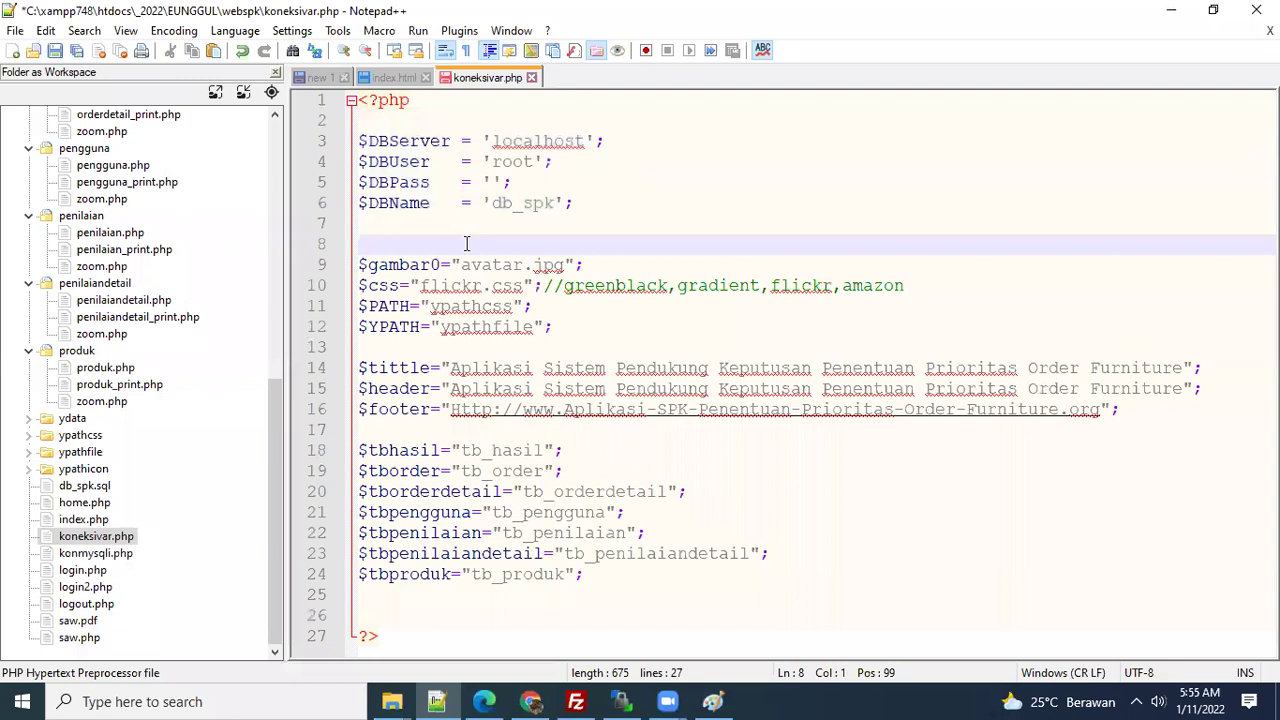
click(527, 700)
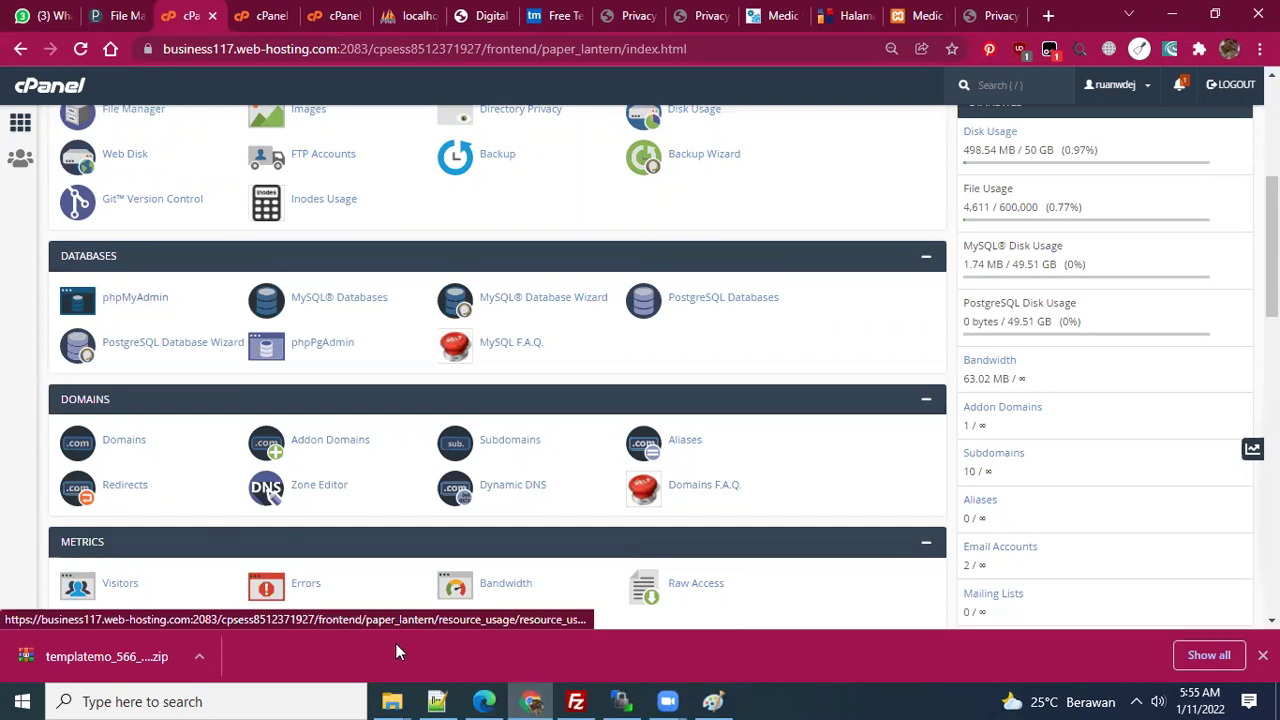
click(437, 701)
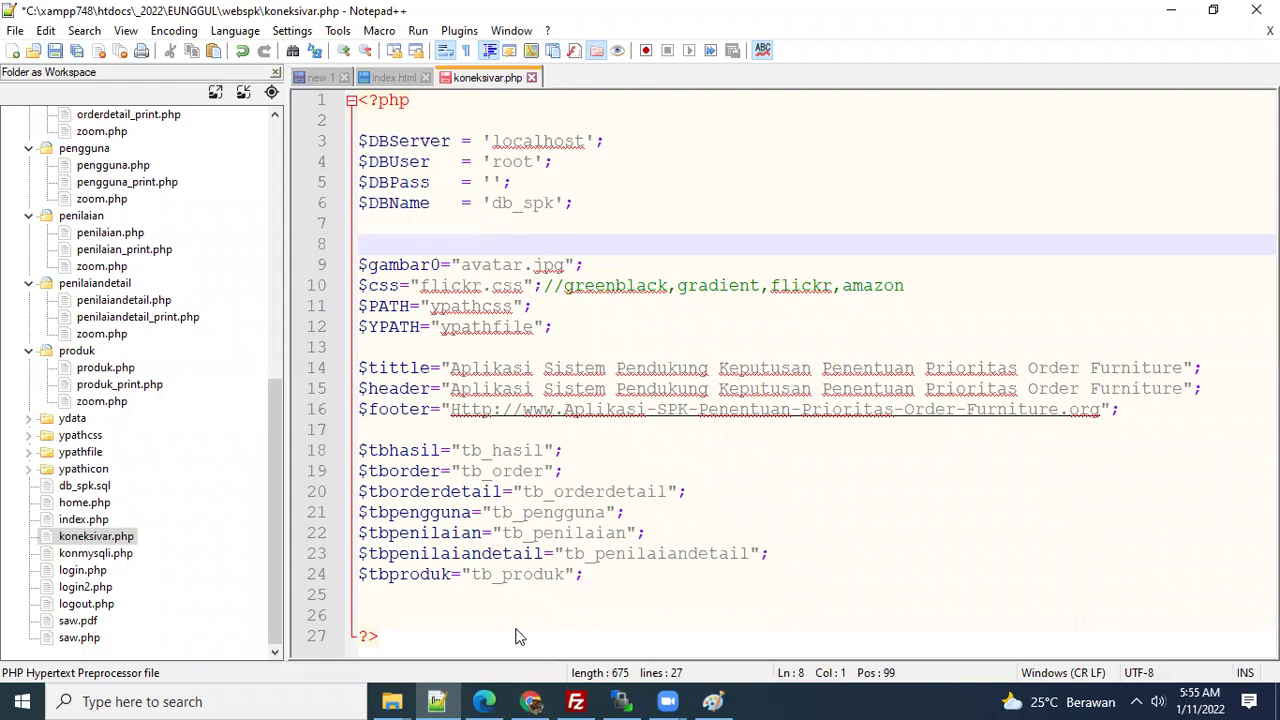
key(alt+Tab)
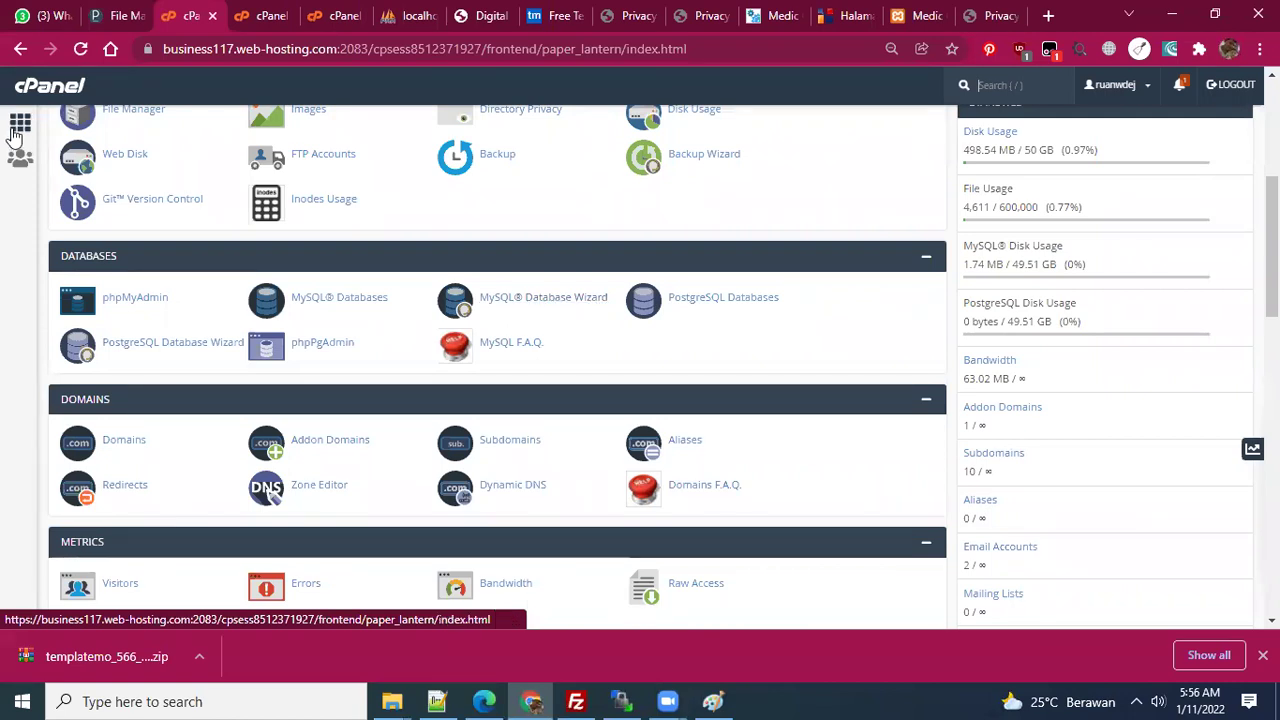
click(542, 300)
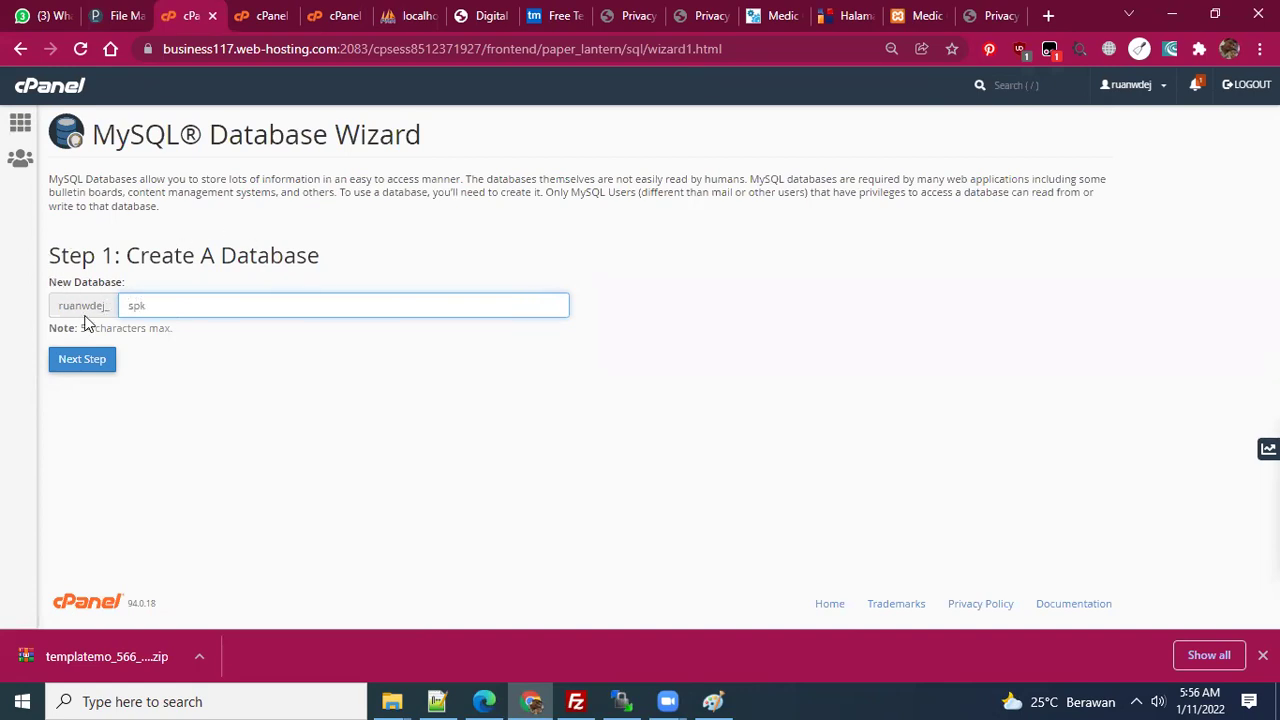
click(86, 364)
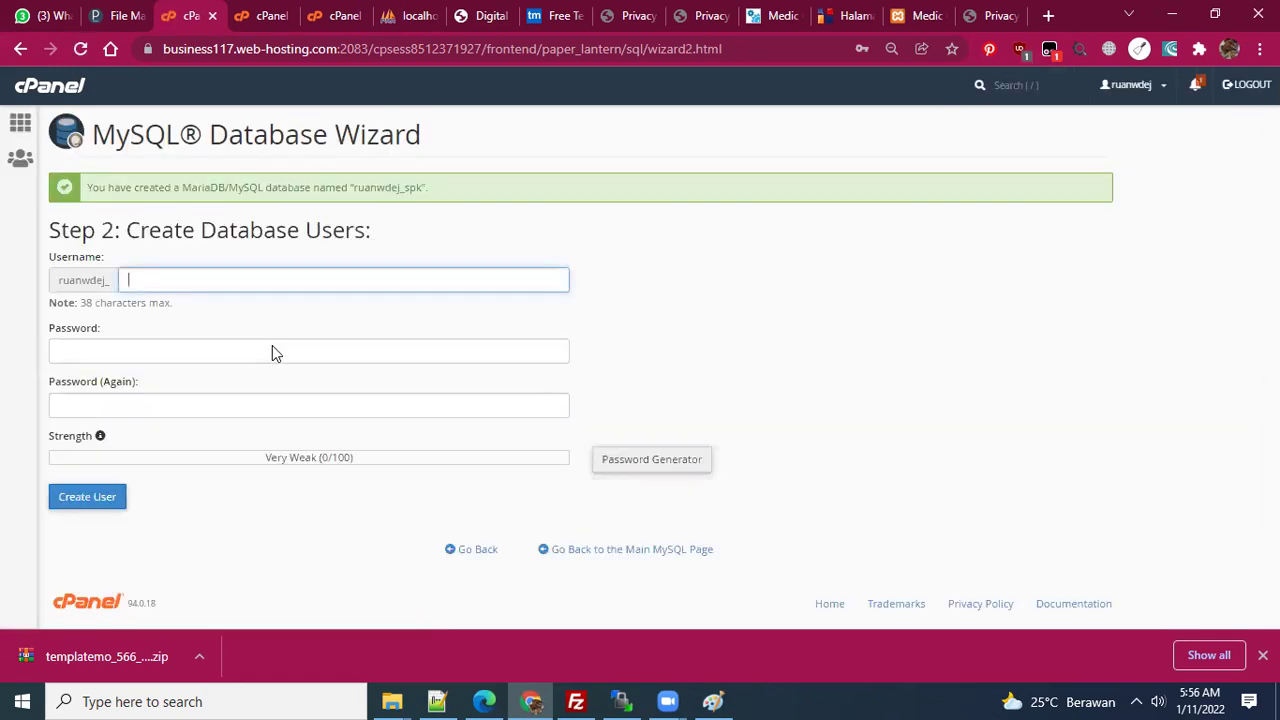
- Enter database username 'ro' and paste the notes password into both password fields
click(191, 277)
text(rootspk)
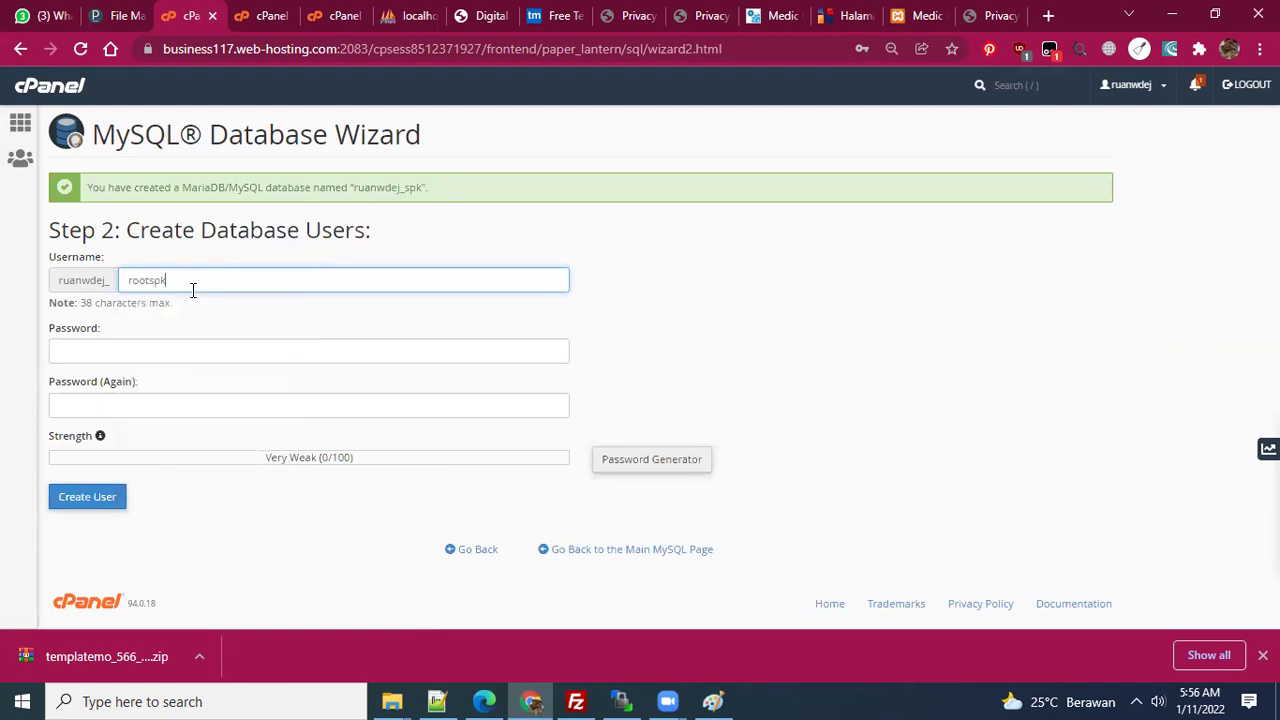
click(178, 354)
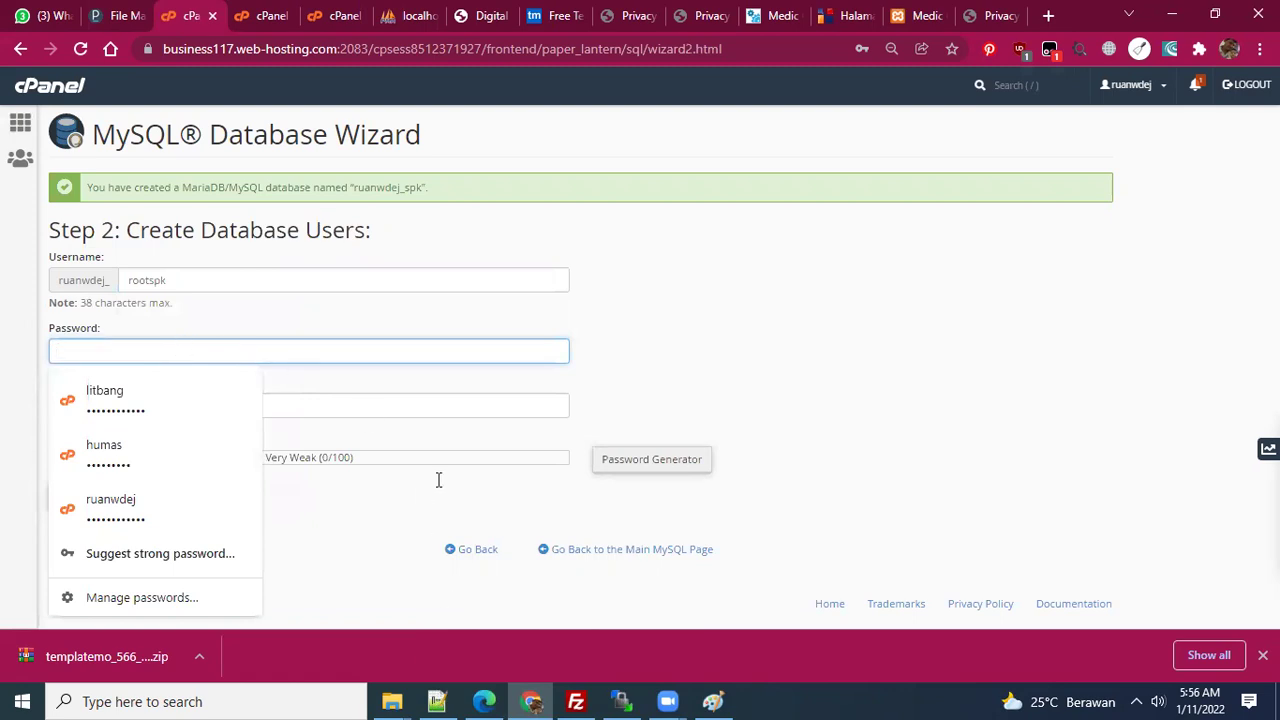
click(437, 702)
scroll(468, 604, down, 3)
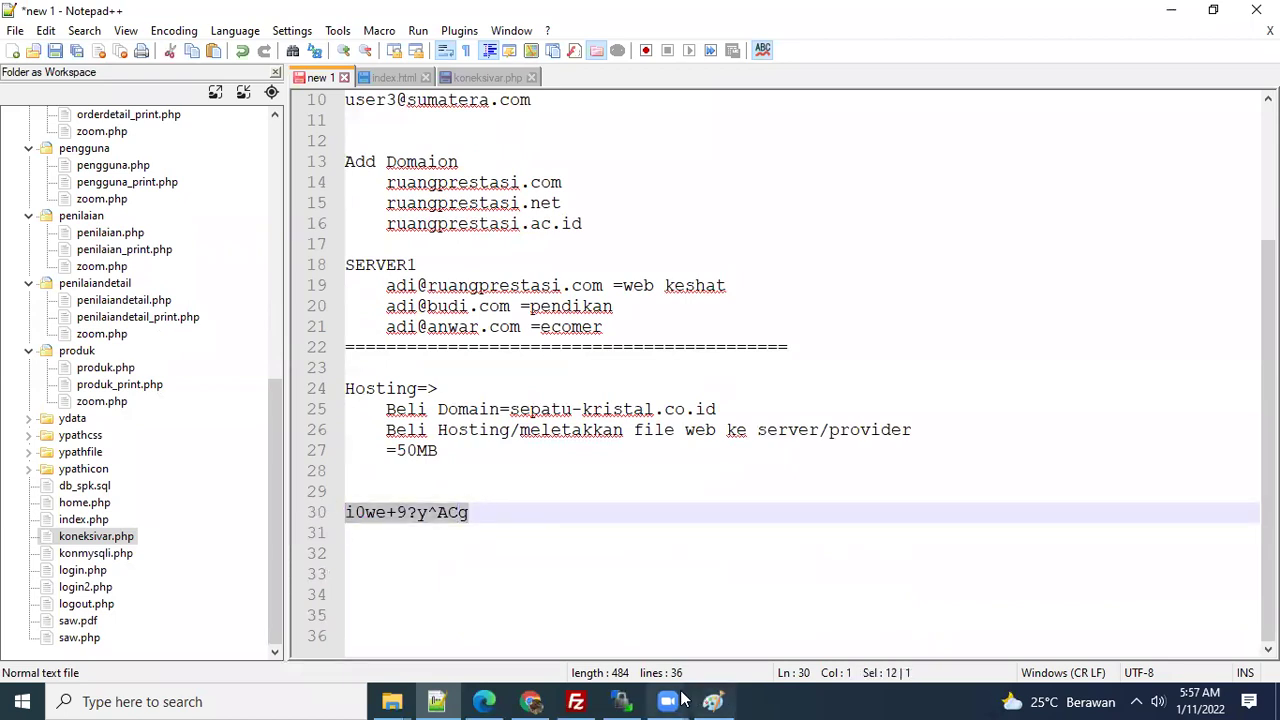
click(532, 700)
click(150, 352)
key(ctrl+v)
click(107, 407)
key(ctrl+v)
- Create the database user, decline Chrome's password save, and grant it ALL PRIVILEGES on spk
click(300, 508)
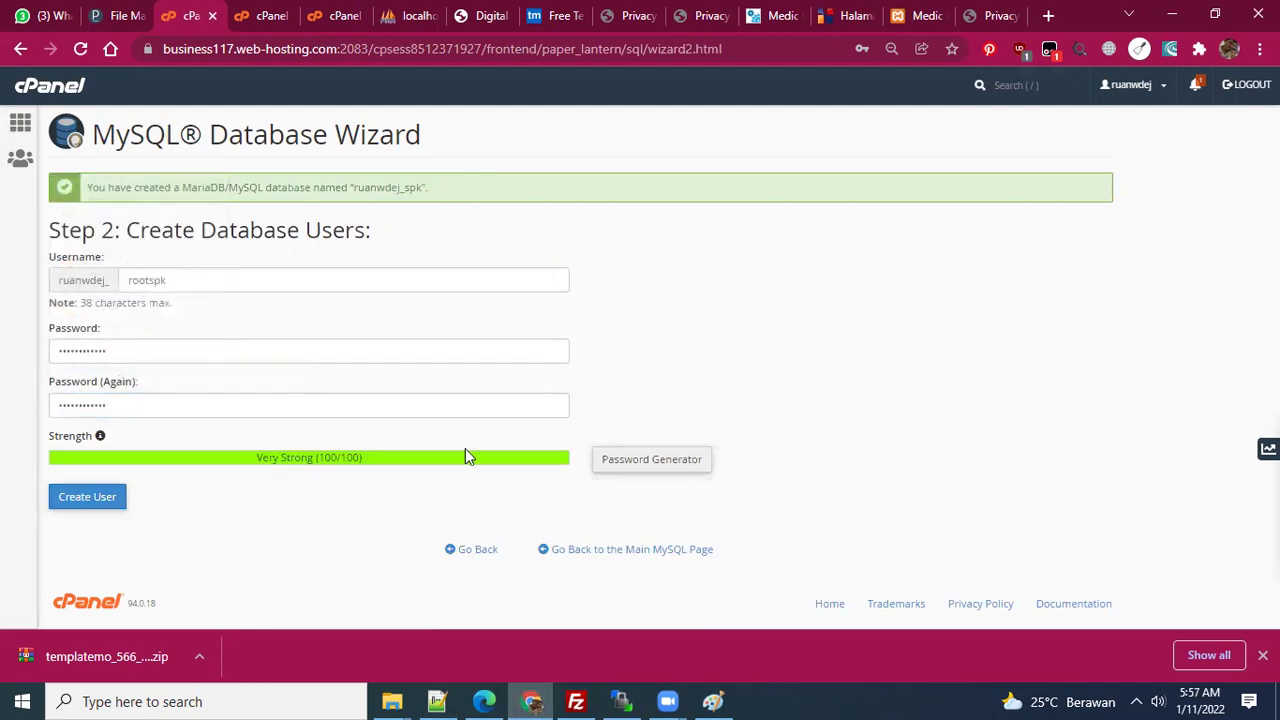
click(90, 498)
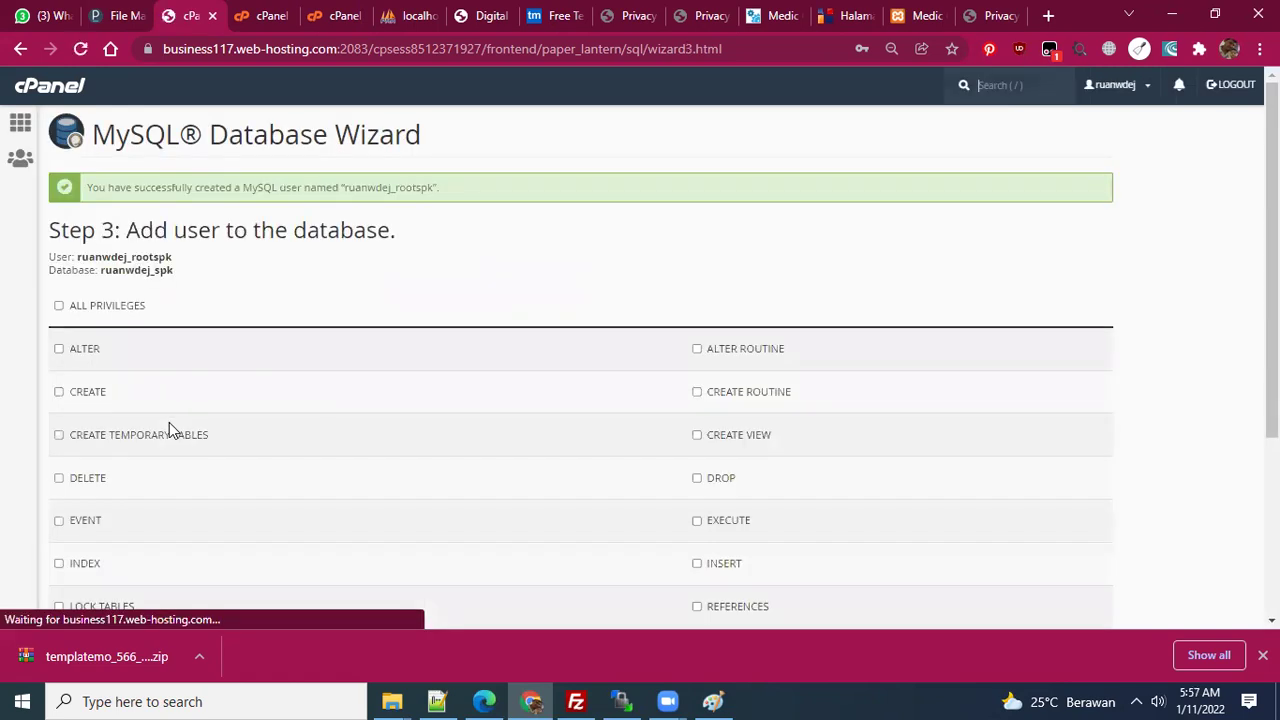
click(900, 320)
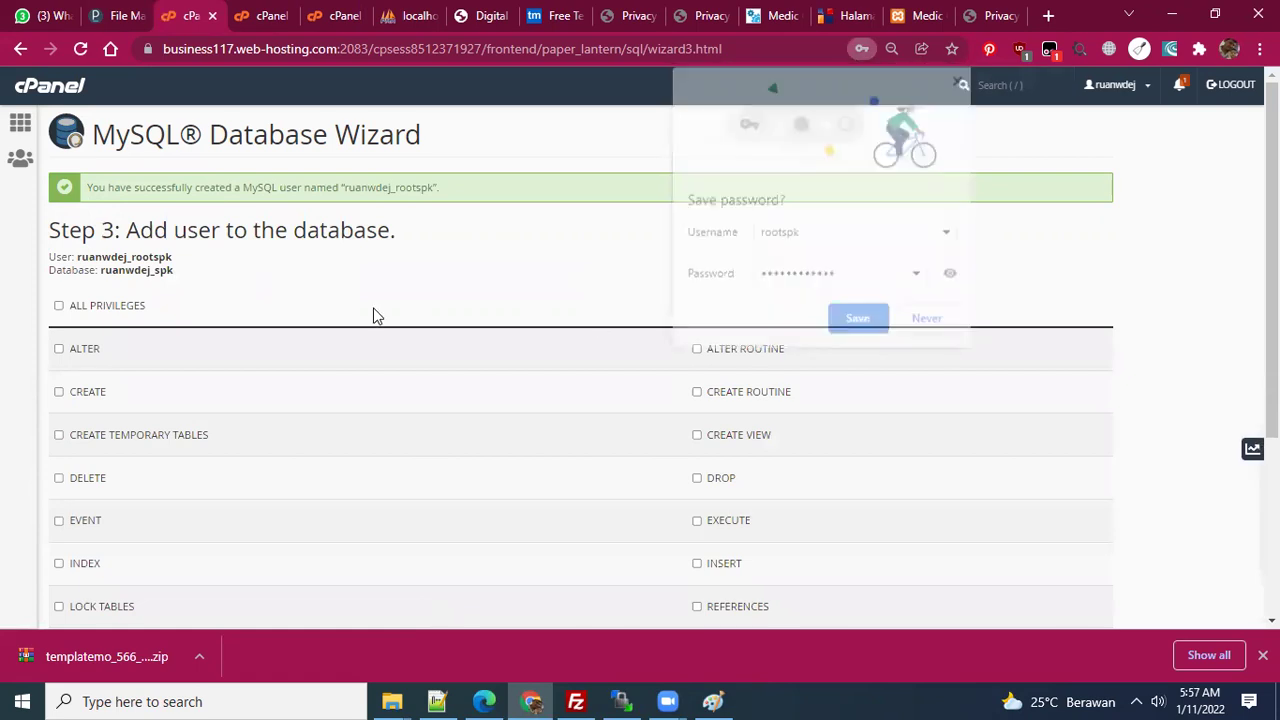
click(58, 305)
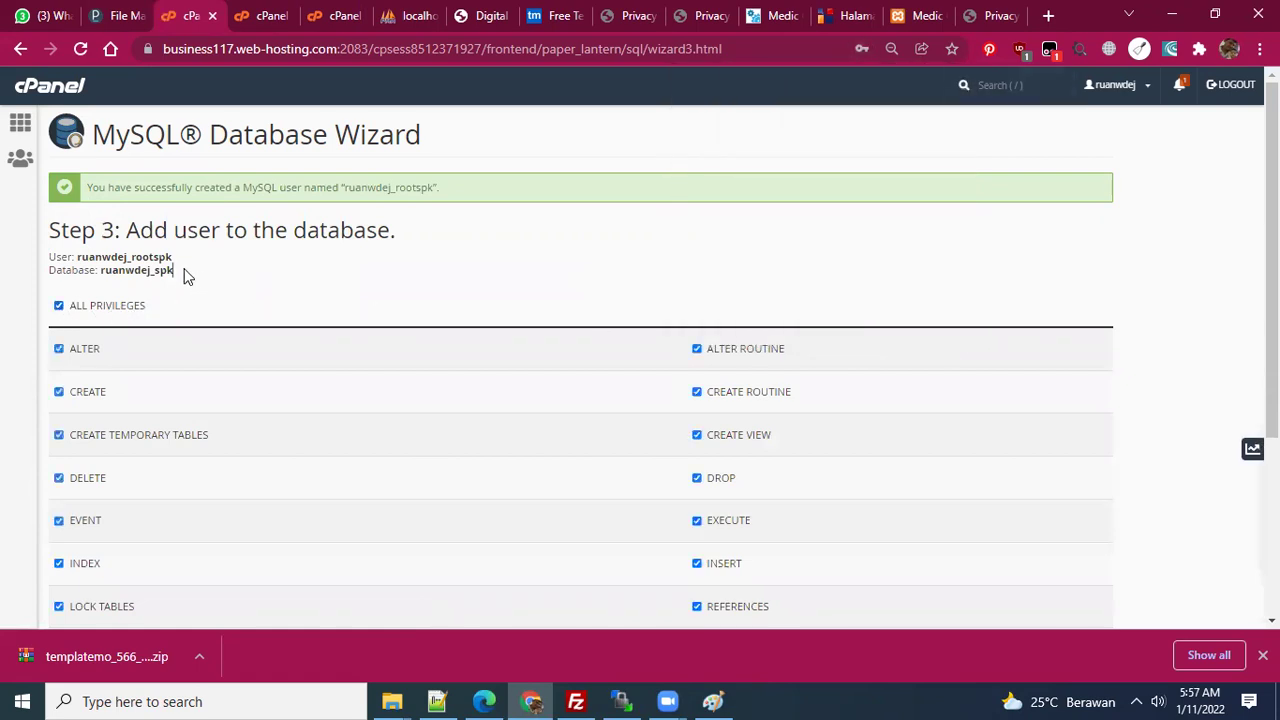
drag(176, 270, 48, 253)
key(ctrl+c)
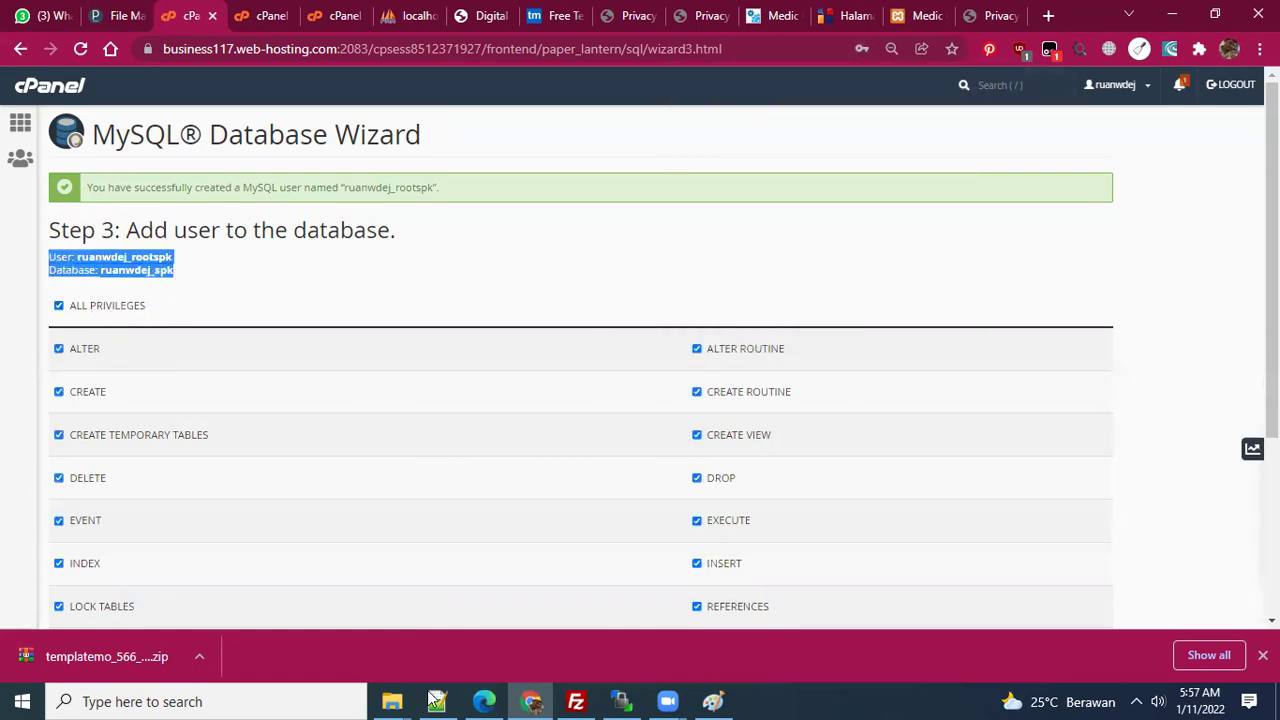
click(436, 701)
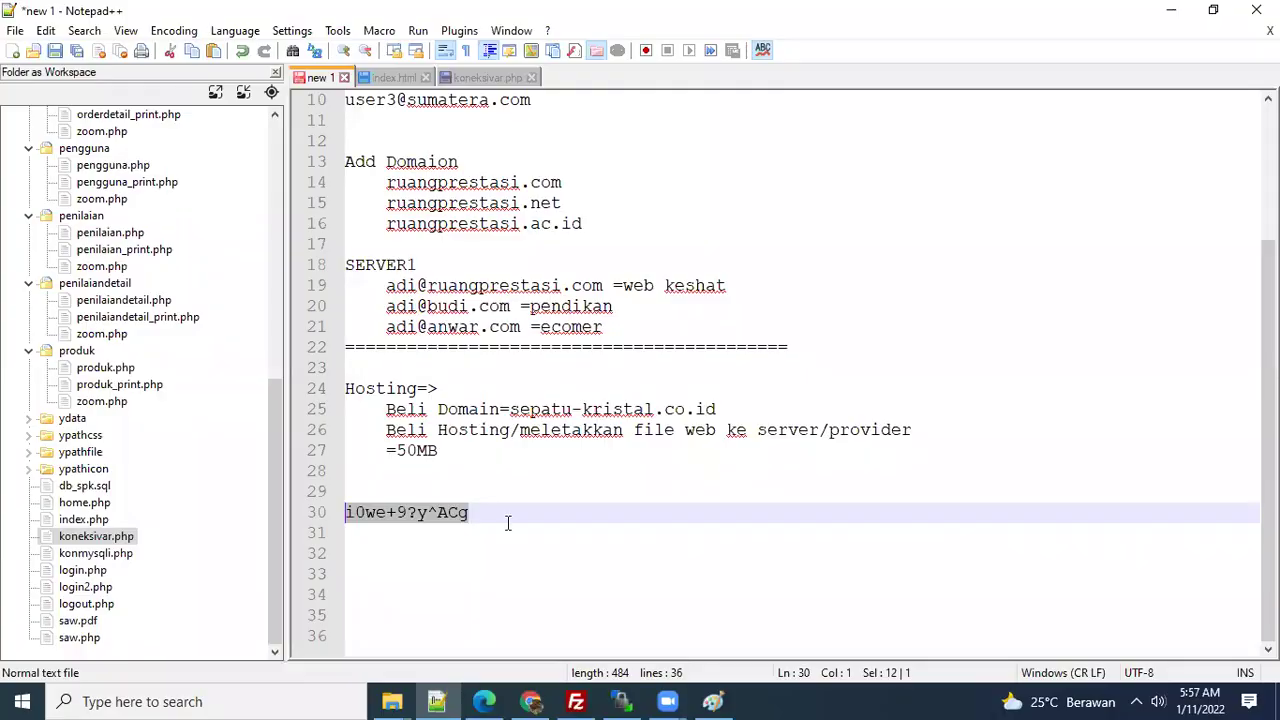
- Paste the hosting user and database names into the notes and select the credential lines
click(500, 553)
key(ctrl+v)
double_click(490, 512)
click(494, 515)
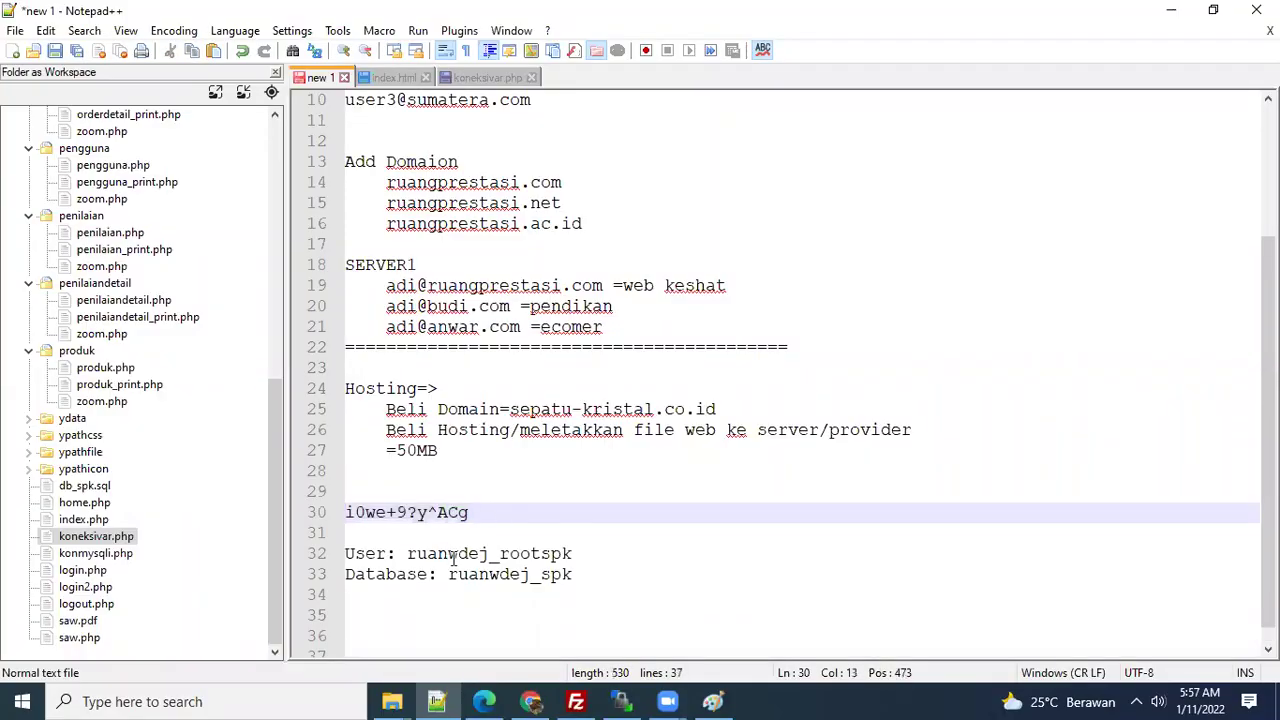
double_click(455, 558)
drag(590, 573, 345, 512)
key(ctrl+c)
- Comment out the old $DB settings in koneksivar.php with /* */ and paste the hosting credentials below
click(480, 78)
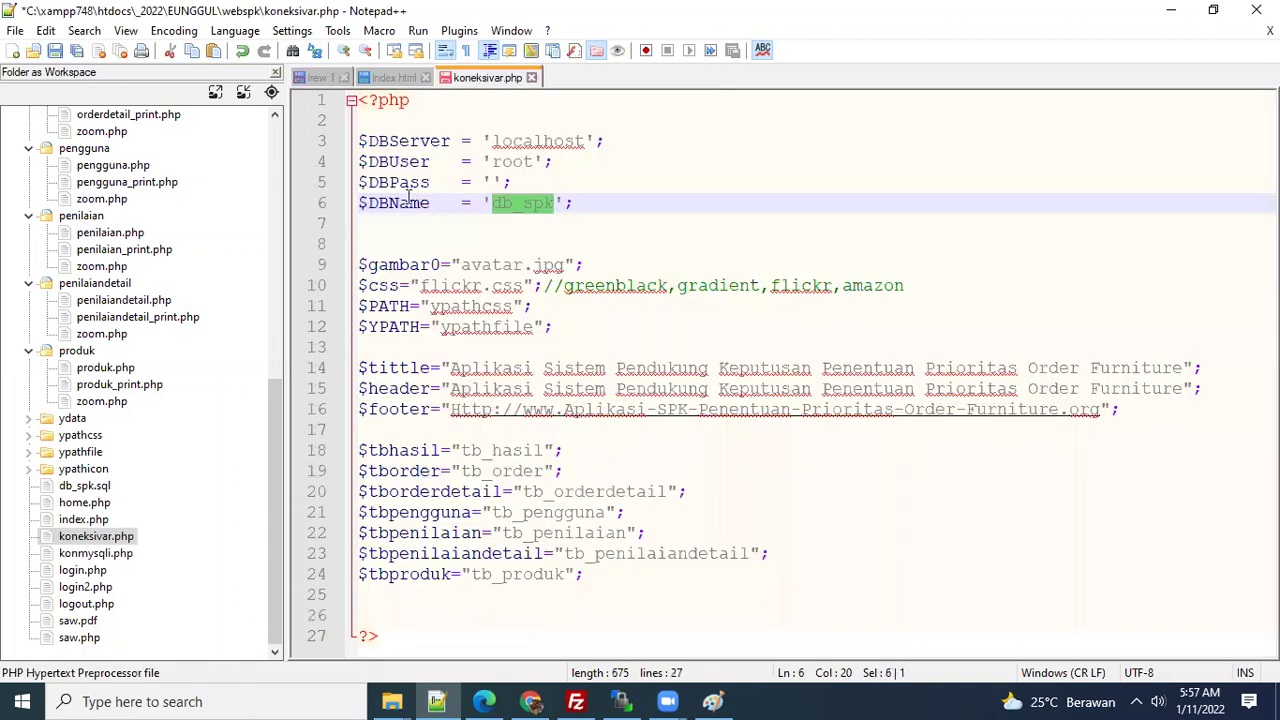
click(375, 222)
text(*/)
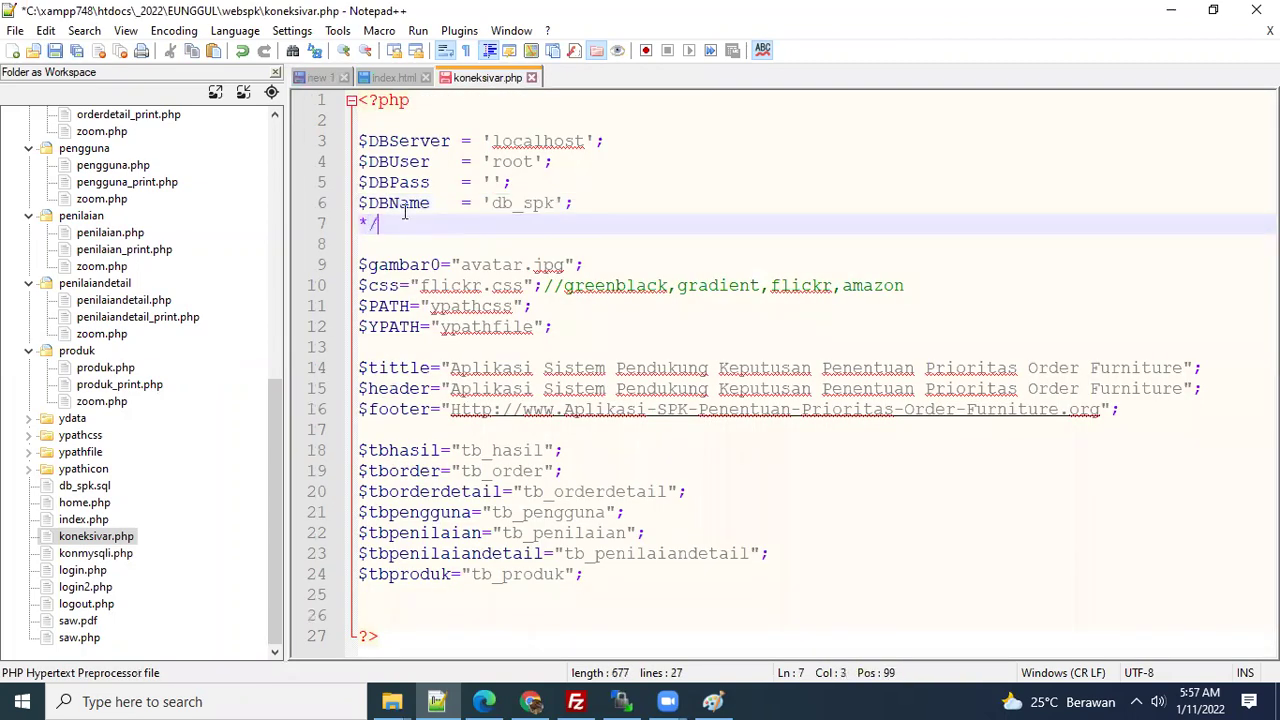
key(Up)
key(Up)
key(Up)
key(Up)
key(Up)
key(Return)
text(/*)
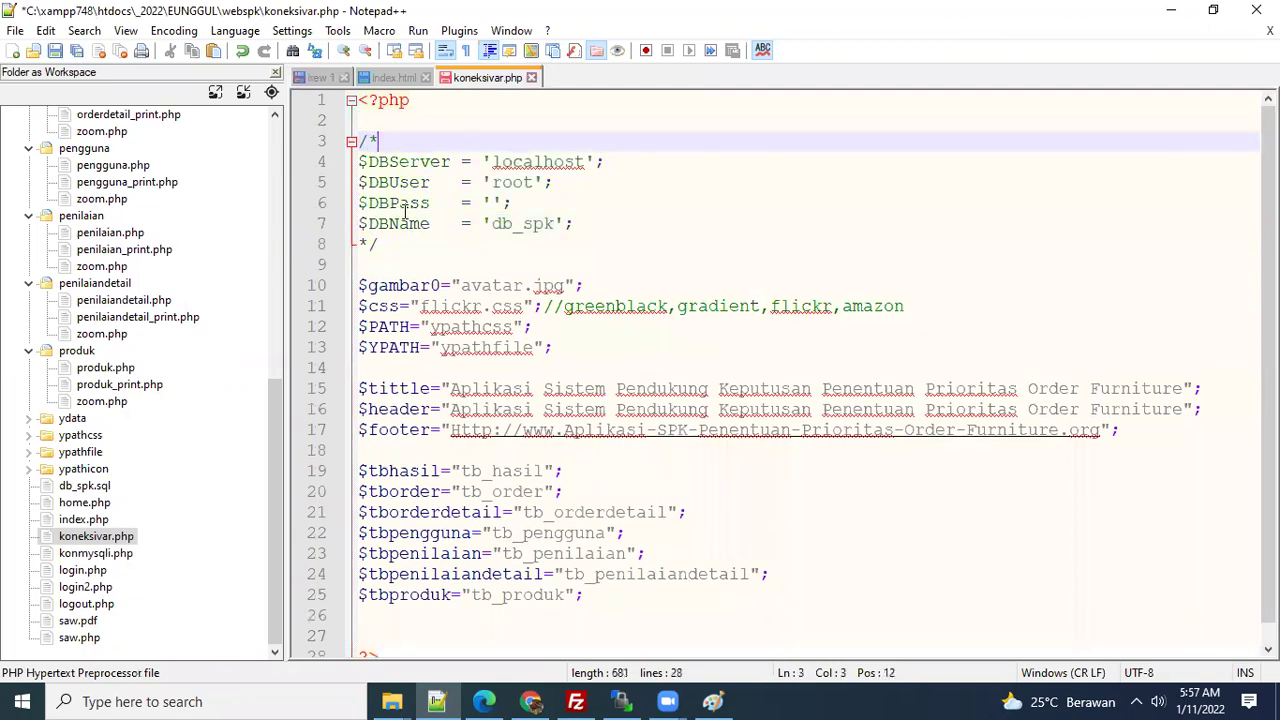
key(Down)
key(Down)
key(Down)
key(Down)
key(Down)
key(Down)
key(Return)
key(Return)
key(Up)
key(ctrl+v)
- Paste a copy of the database settings and move the generated password into its password quotes
key(Up)
key(Up)
key(Up)
key(Up)
key(Up)
key(Up)
key(Up)
key(Up)
key(Up)
key(Up)
key(Up)
key(shift+Down)
key(shift+Down)
key(shift+Down)
key(shift+Down)
key(ctrl+c)
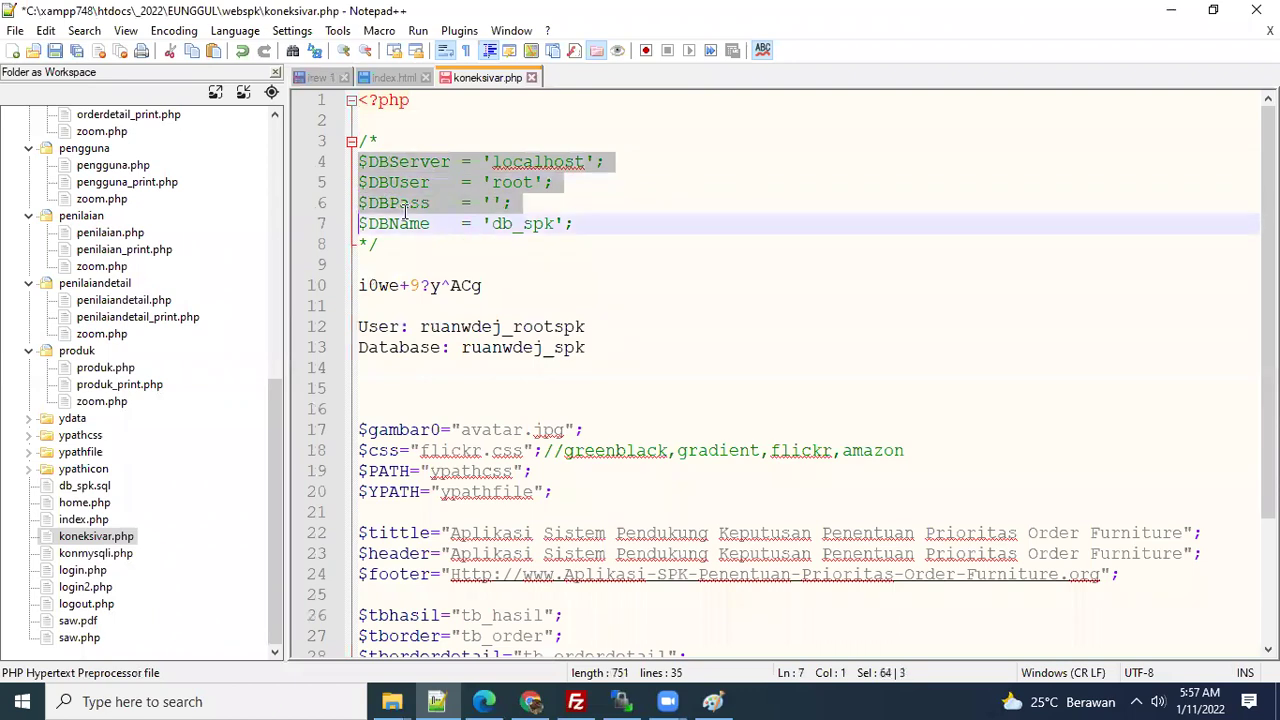
key(Down)
key(Down)
key(Down)
key(Down)
key(Down)
key(Down)
key(Down)
key(ctrl+v)
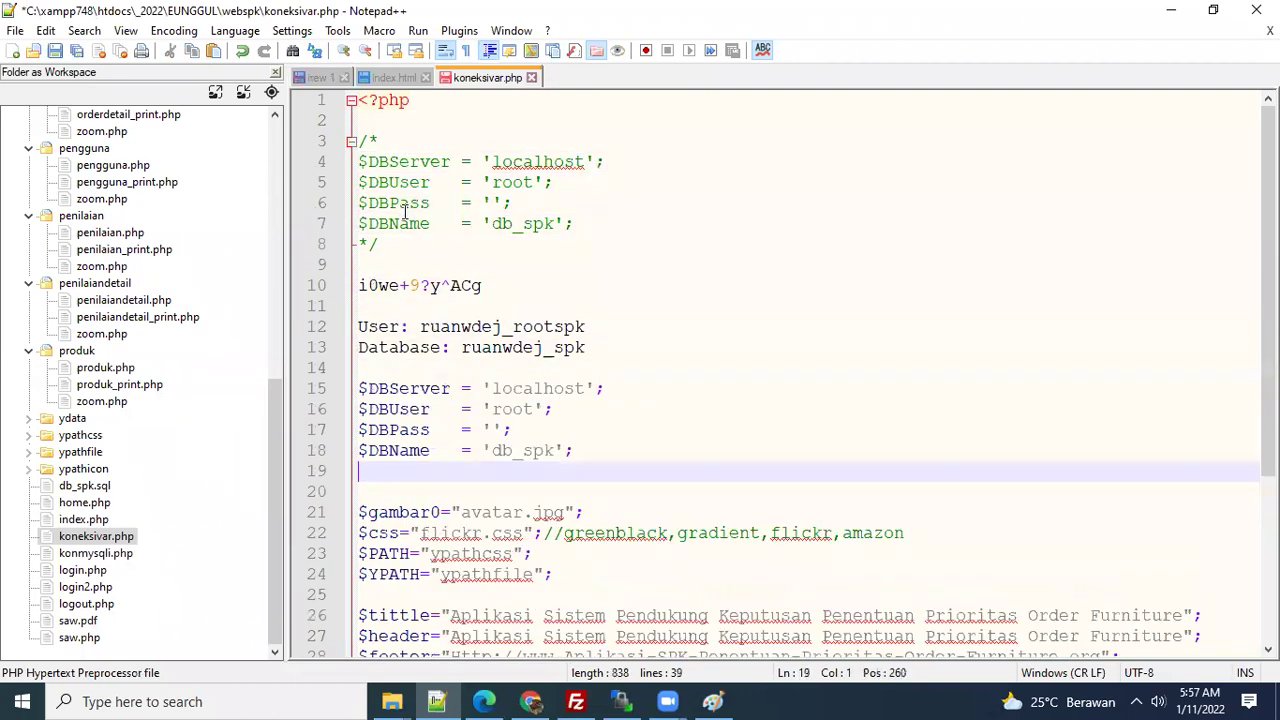
click(502, 285)
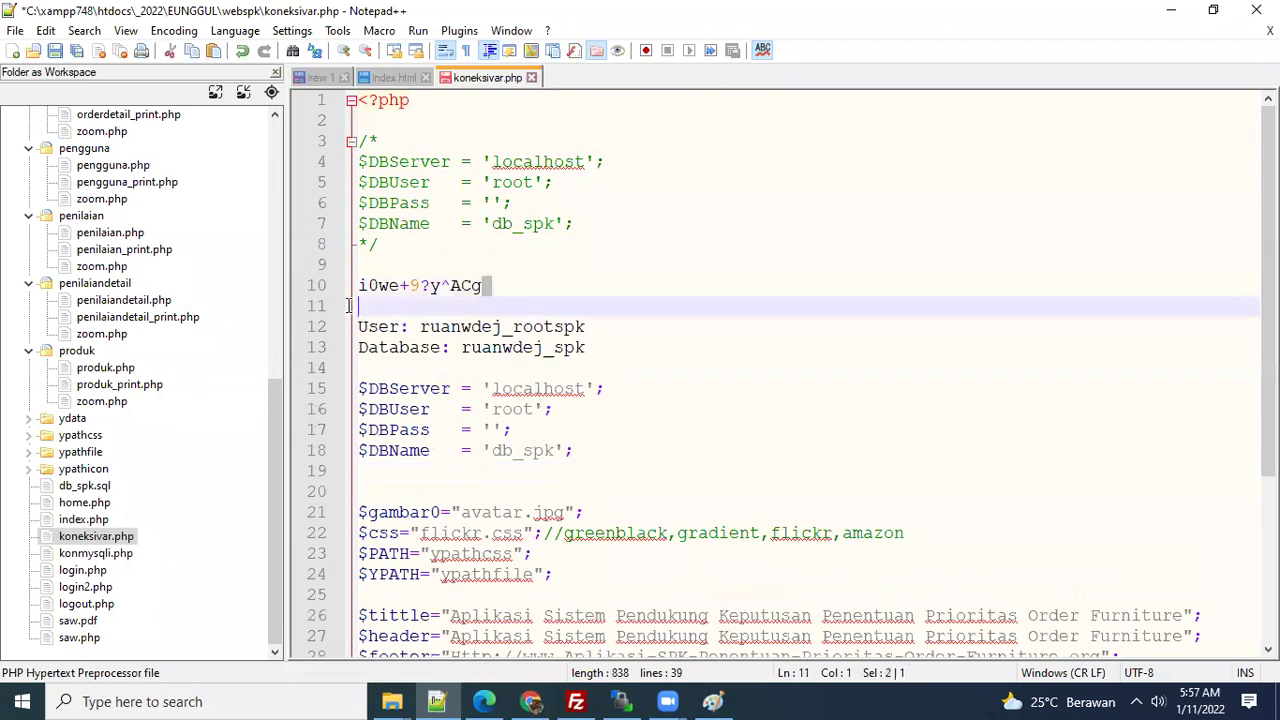
key(shift+Home)
key(ctrl+c)
key(Delete)
click(494, 430)
key(ctrl+v)
- Replace root and db_spk with the hosting user and ruanwdej_spk, delete the notes, and save
double_click(530, 390)
drag(588, 327, 421, 327)
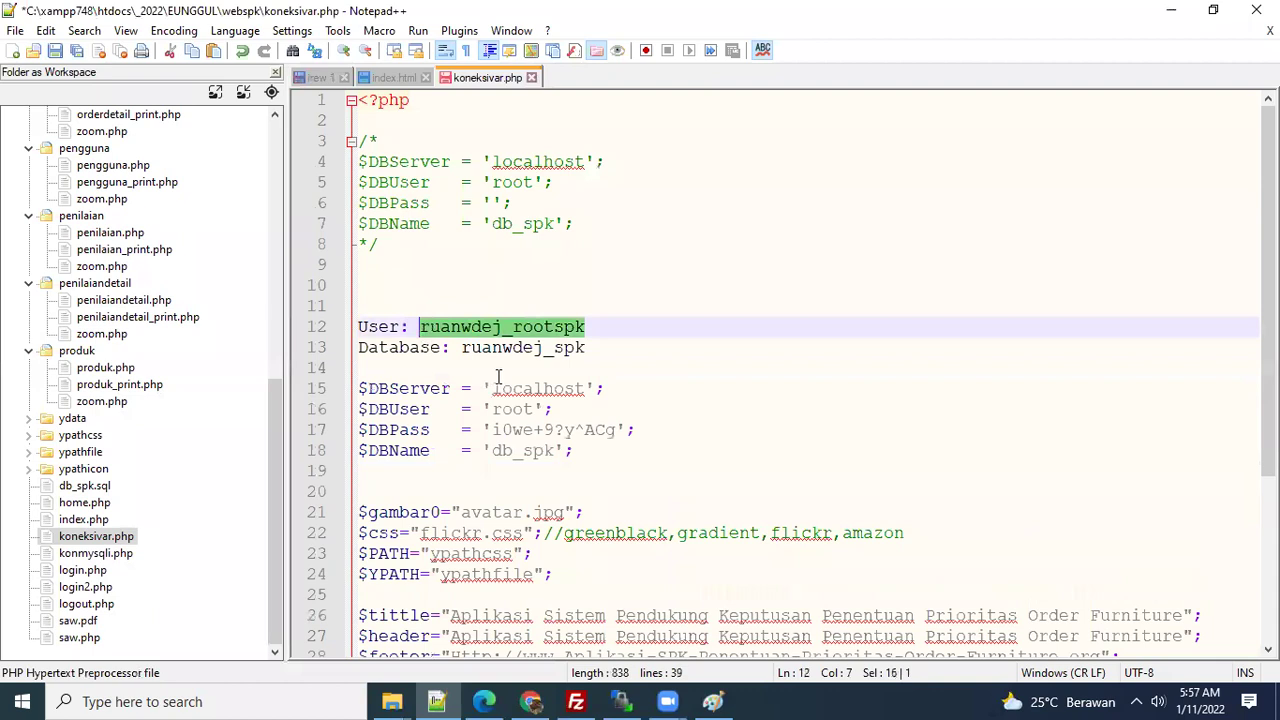
key(ctrl+x)
double_click(505, 409)
key(ctrl+v)
drag(588, 347, 461, 347)
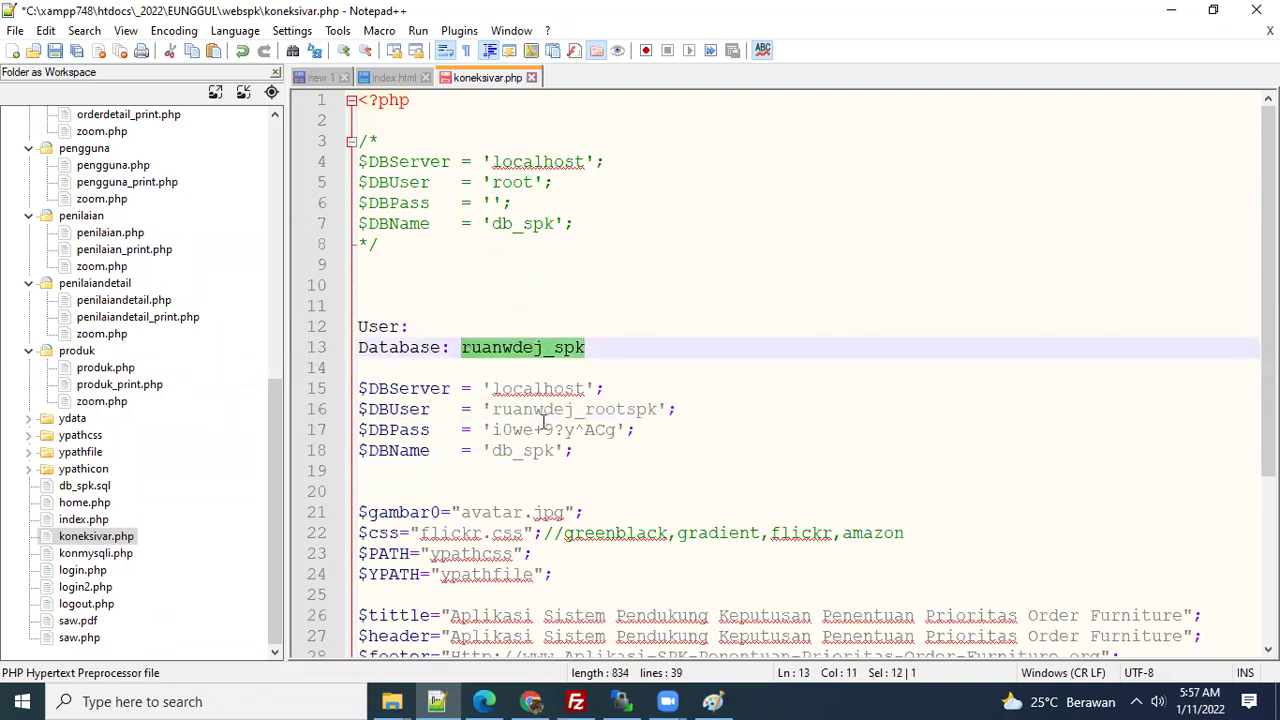
key(ctrl+x)
double_click(528, 450)
key(ctrl+v)
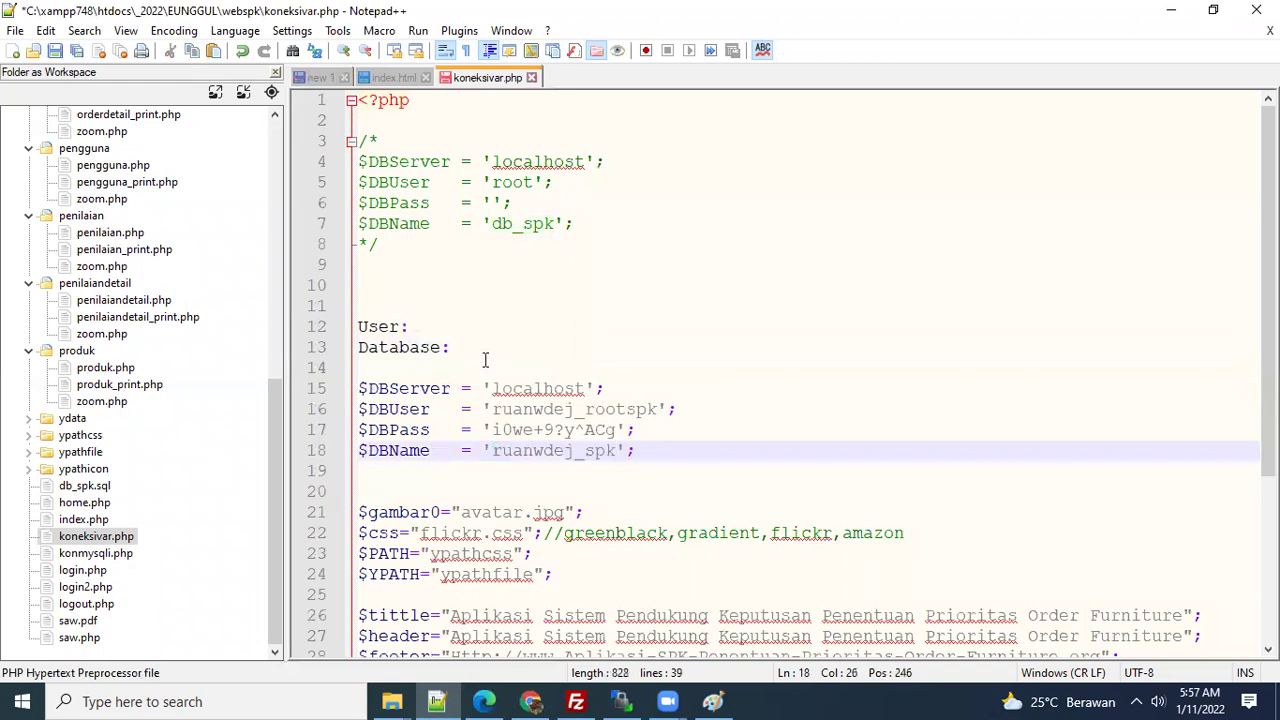
drag(486, 362, 431, 280)
key(Delete)
key(ctrl+s)
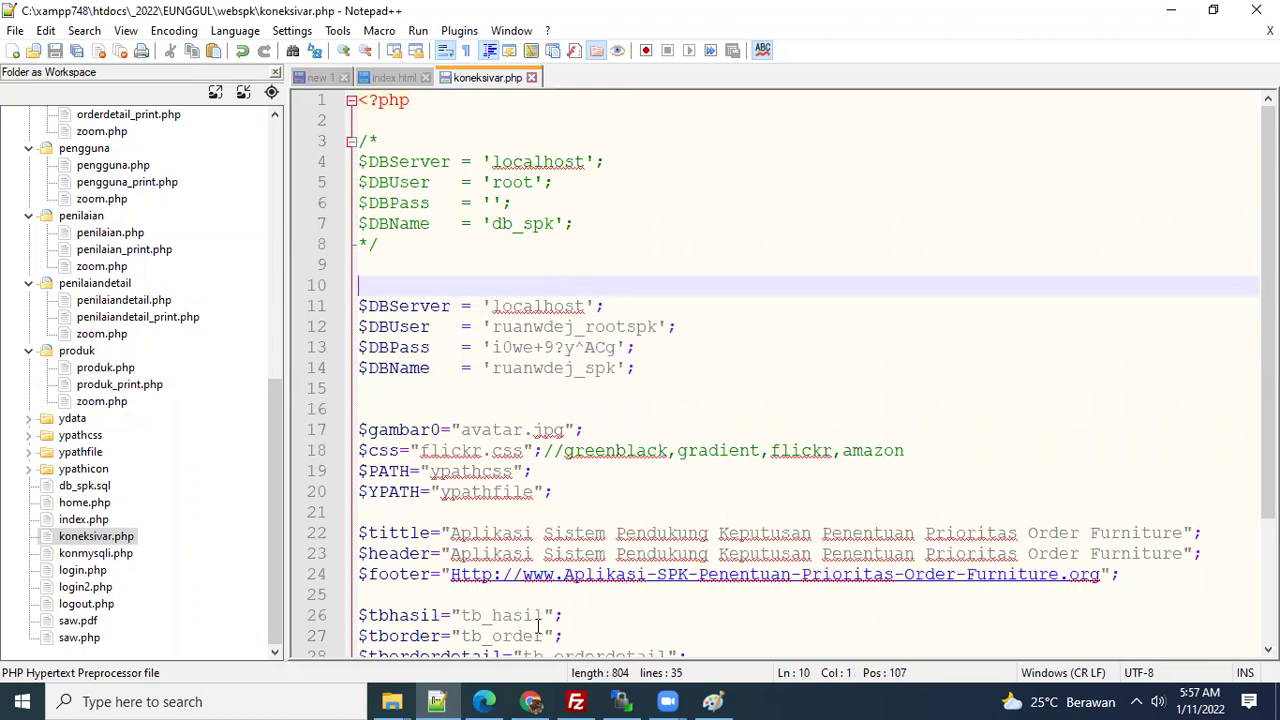
- Grant the new user ALL PRIVILEGES in wizard step 3, then scroll cPanel home to Databases
click(533, 701)
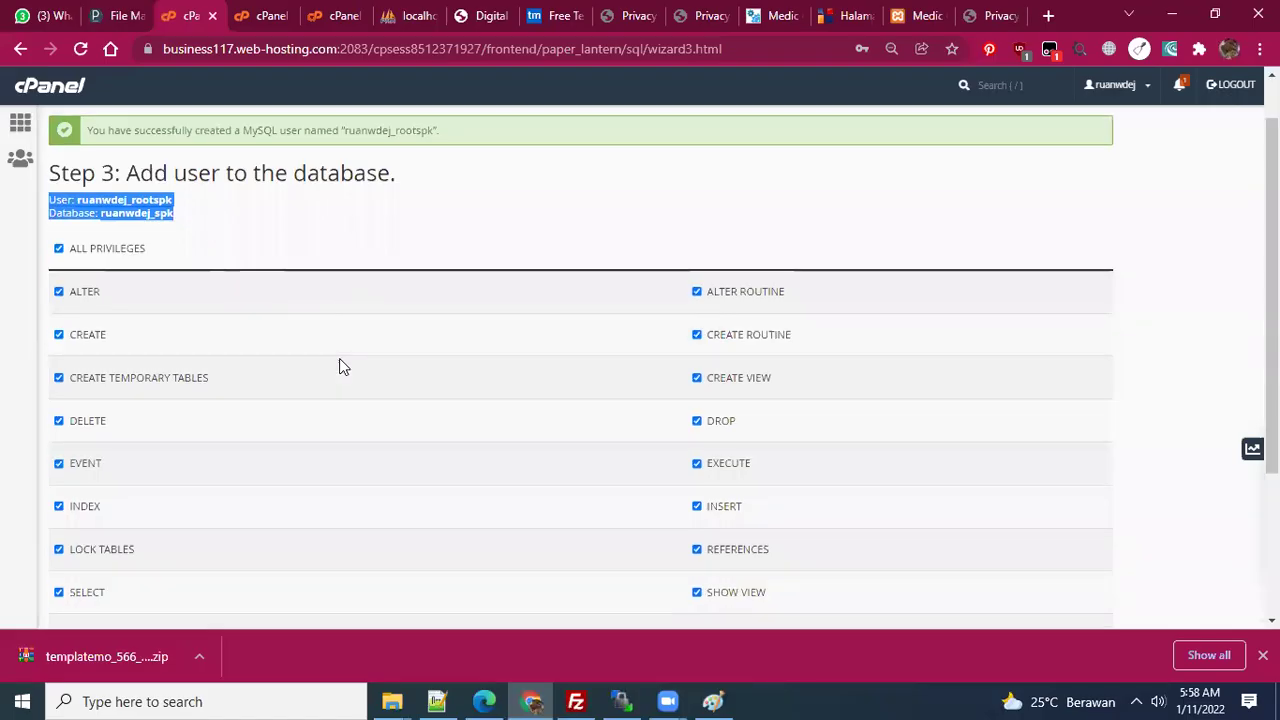
scroll(181, 484, down, 2)
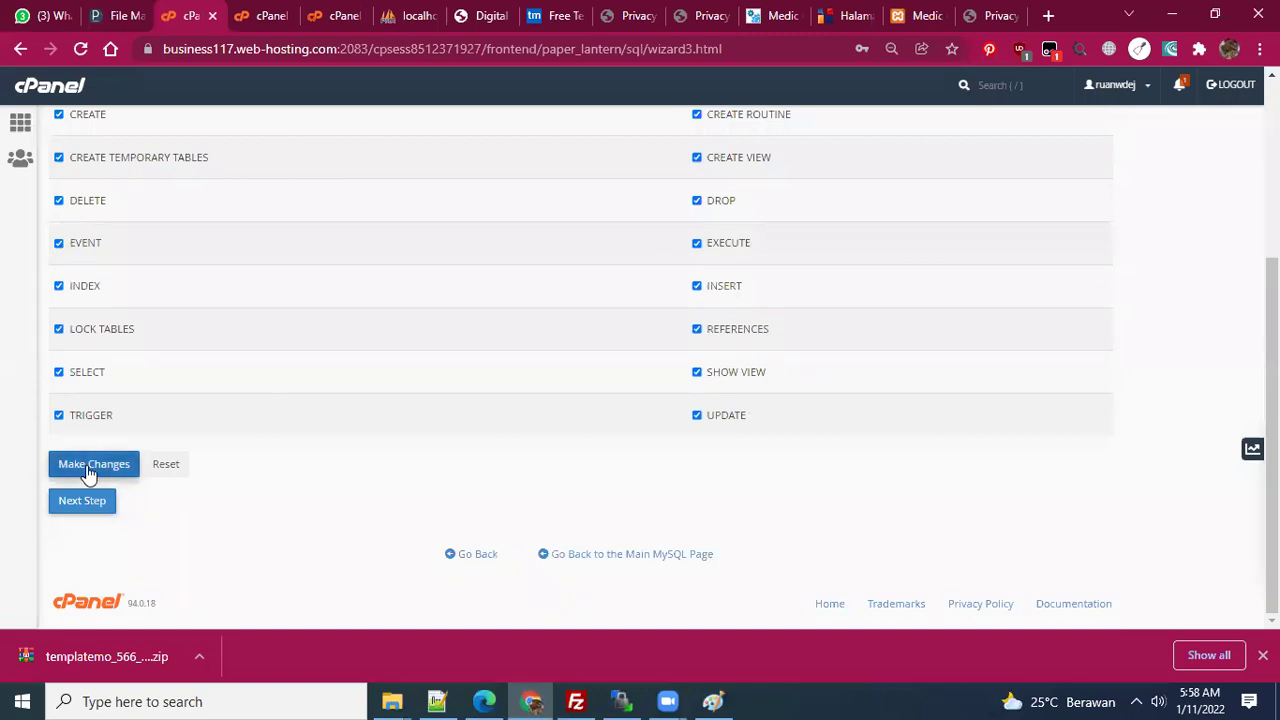
click(88, 467)
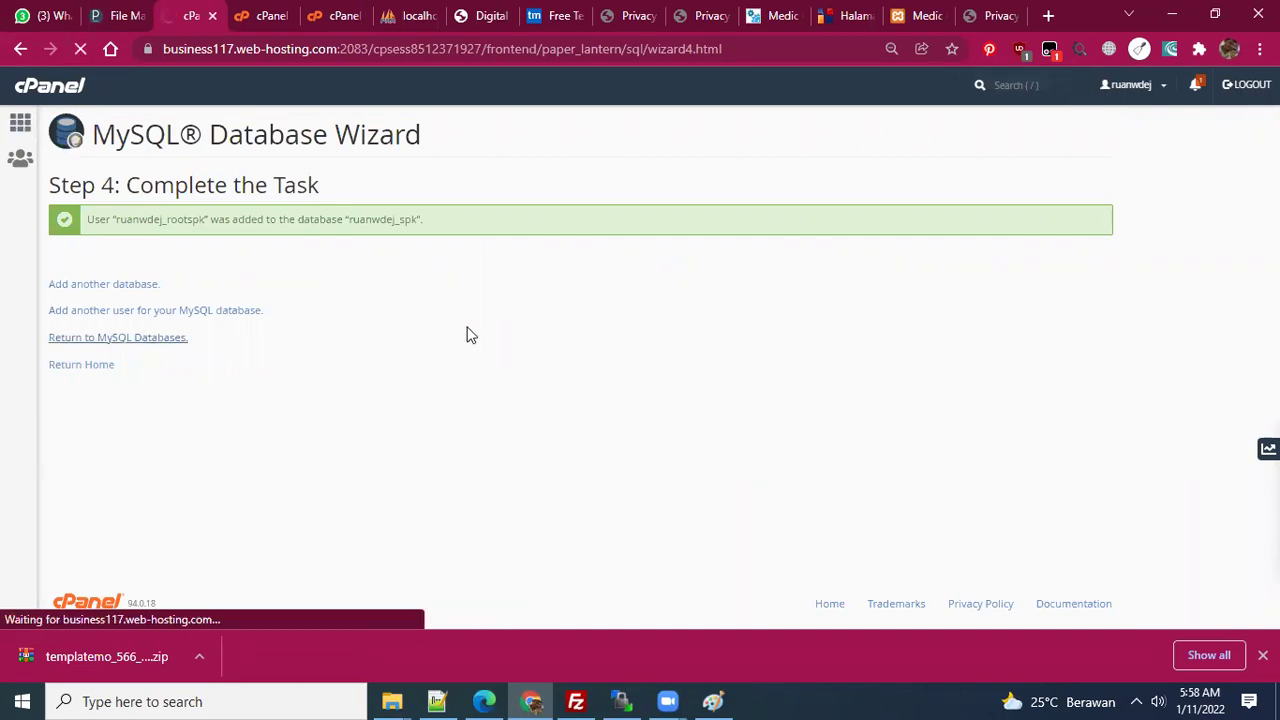
click(22, 118)
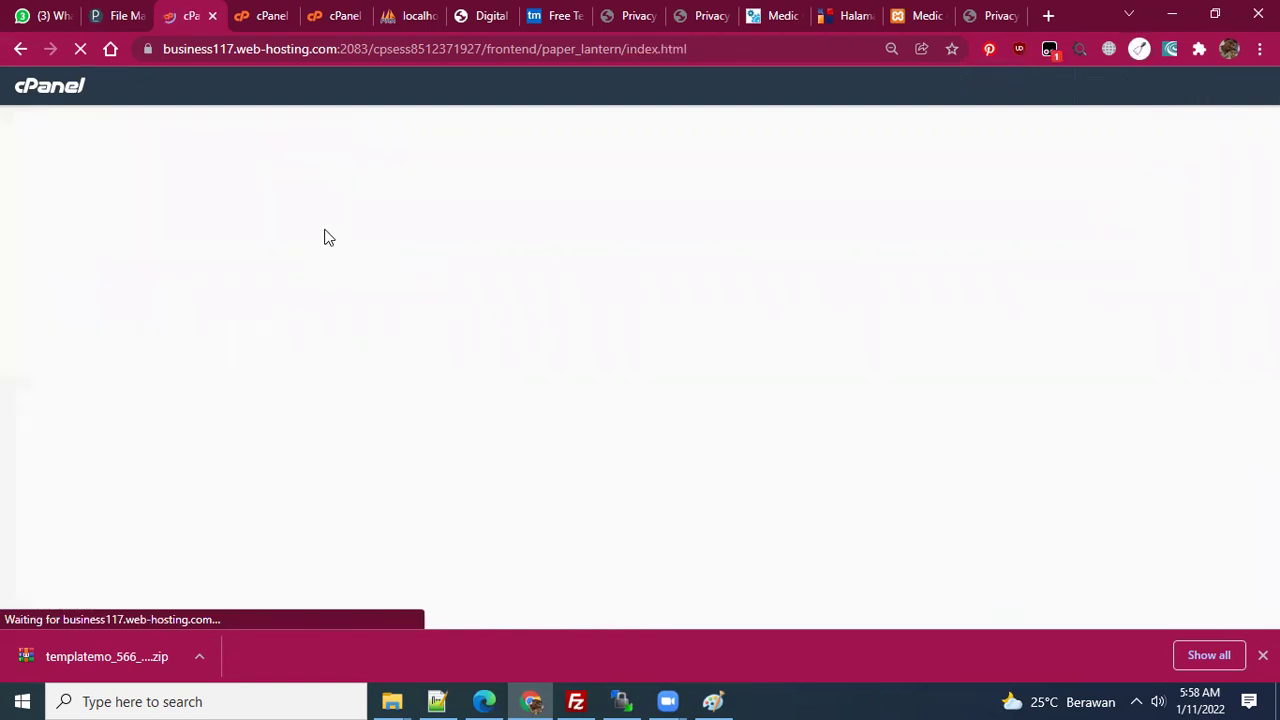
scroll(549, 266, down, 3)
scroll(557, 343, down, 2)
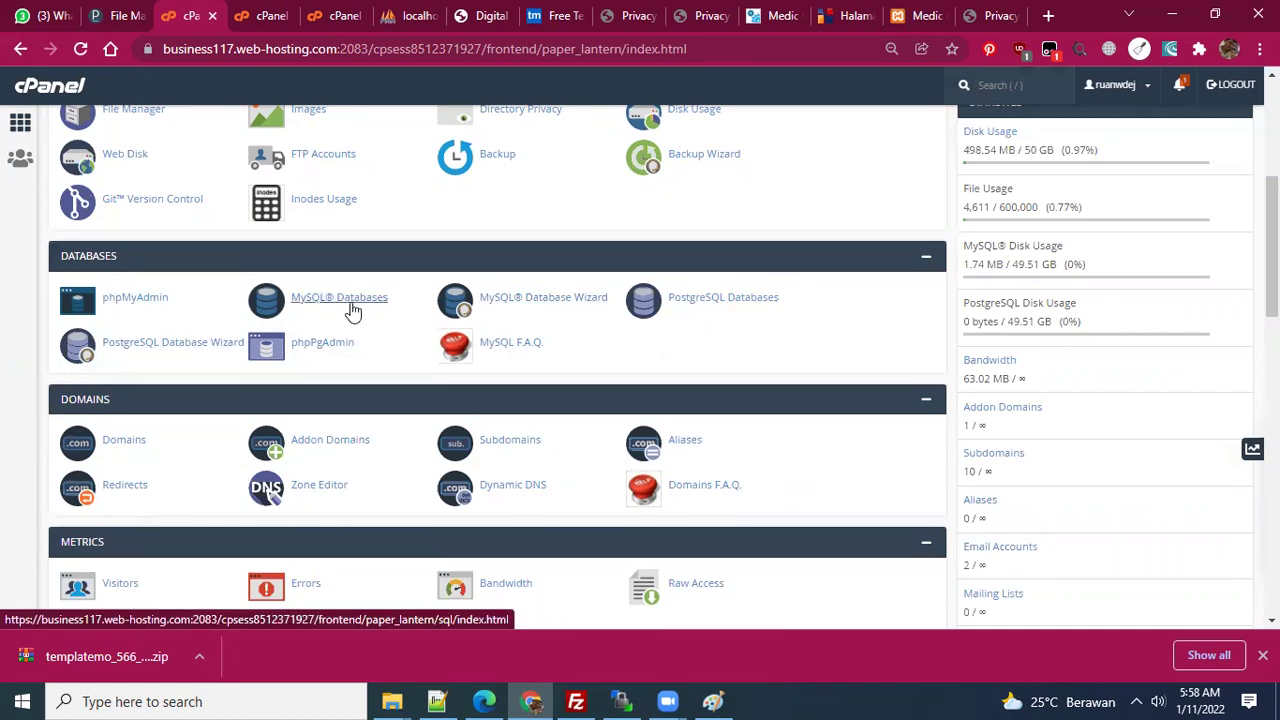
- In Add User To Database, choose user ruanwdej_roots2 and database ruanwdej_clientweb
click(437, 700)
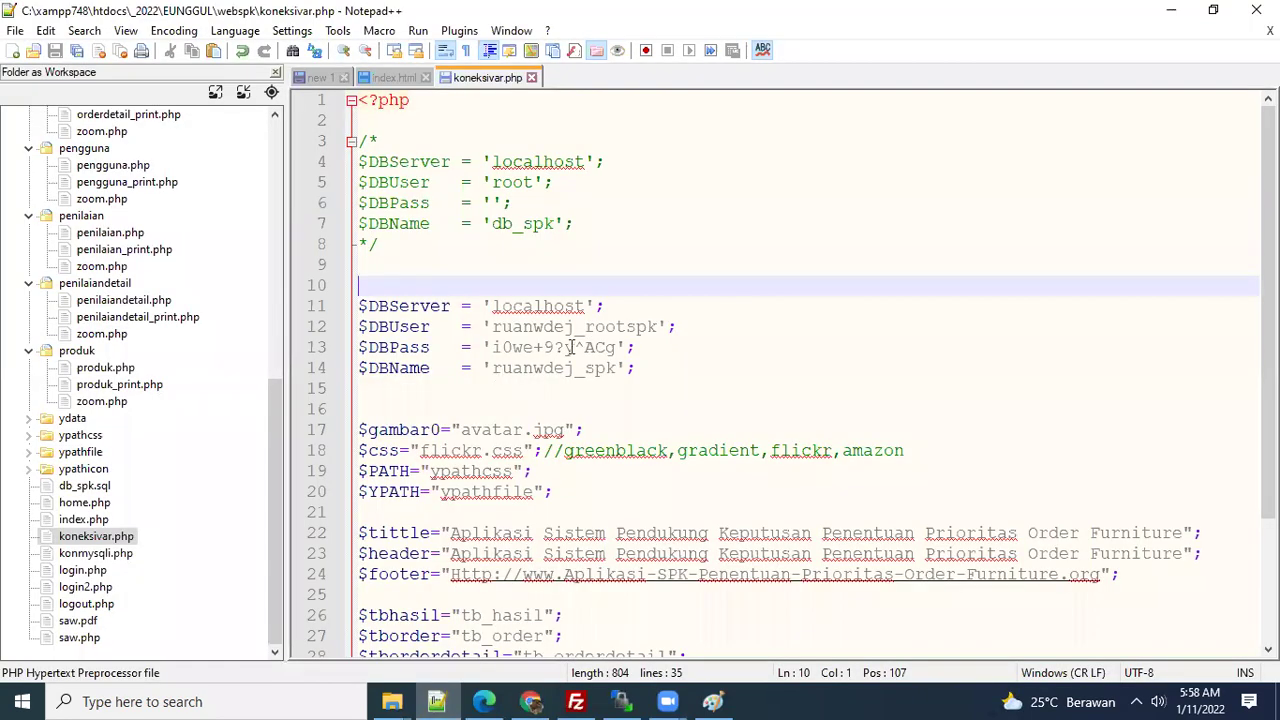
click(677, 348)
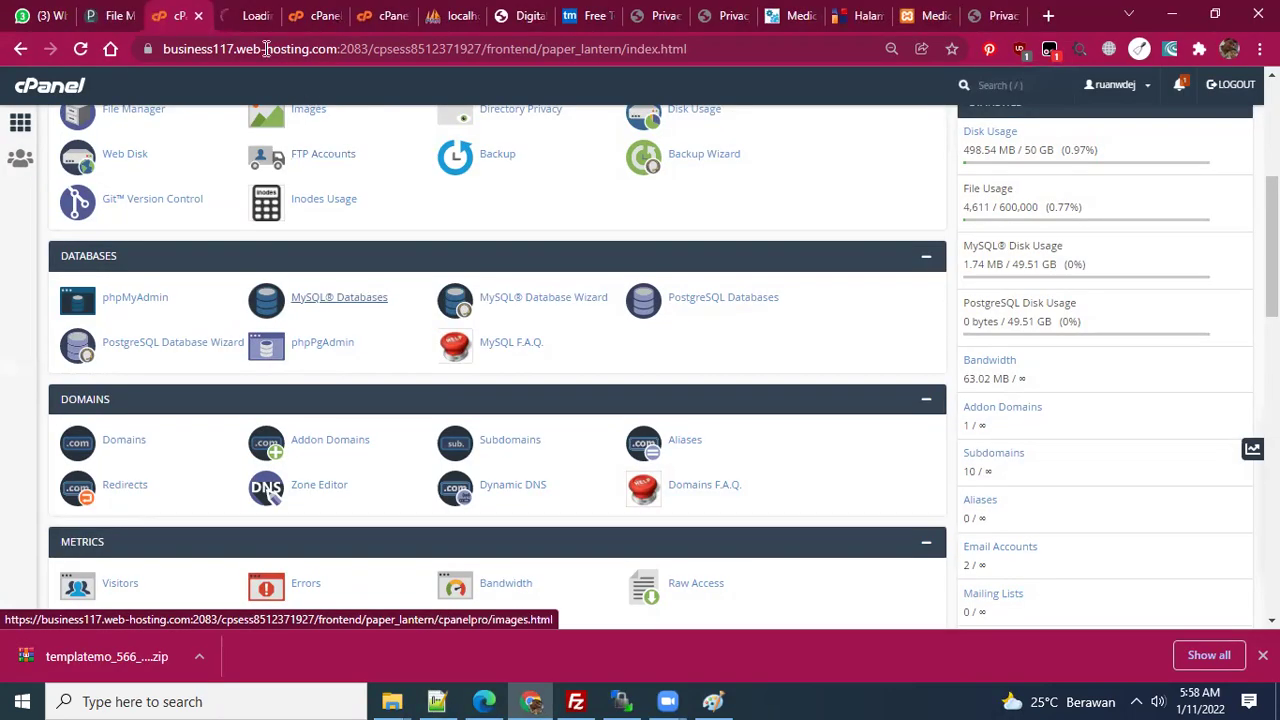
click(250, 20)
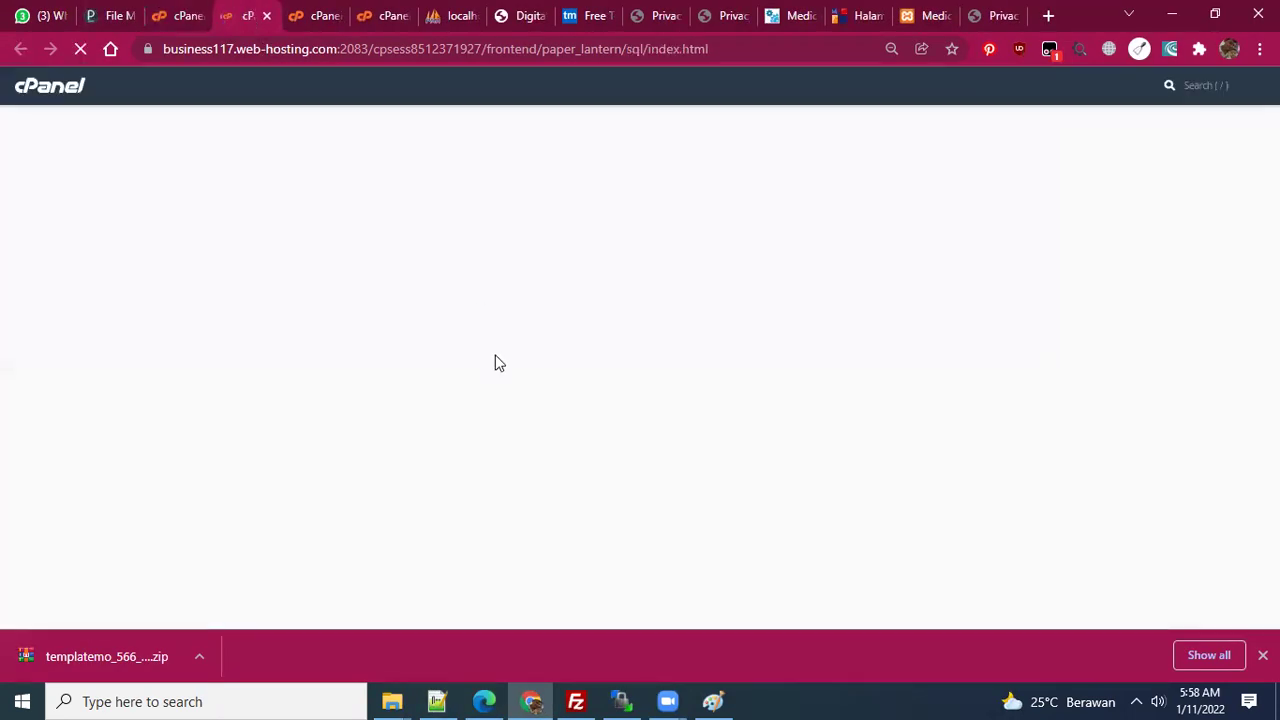
scroll(494, 363, down, 5)
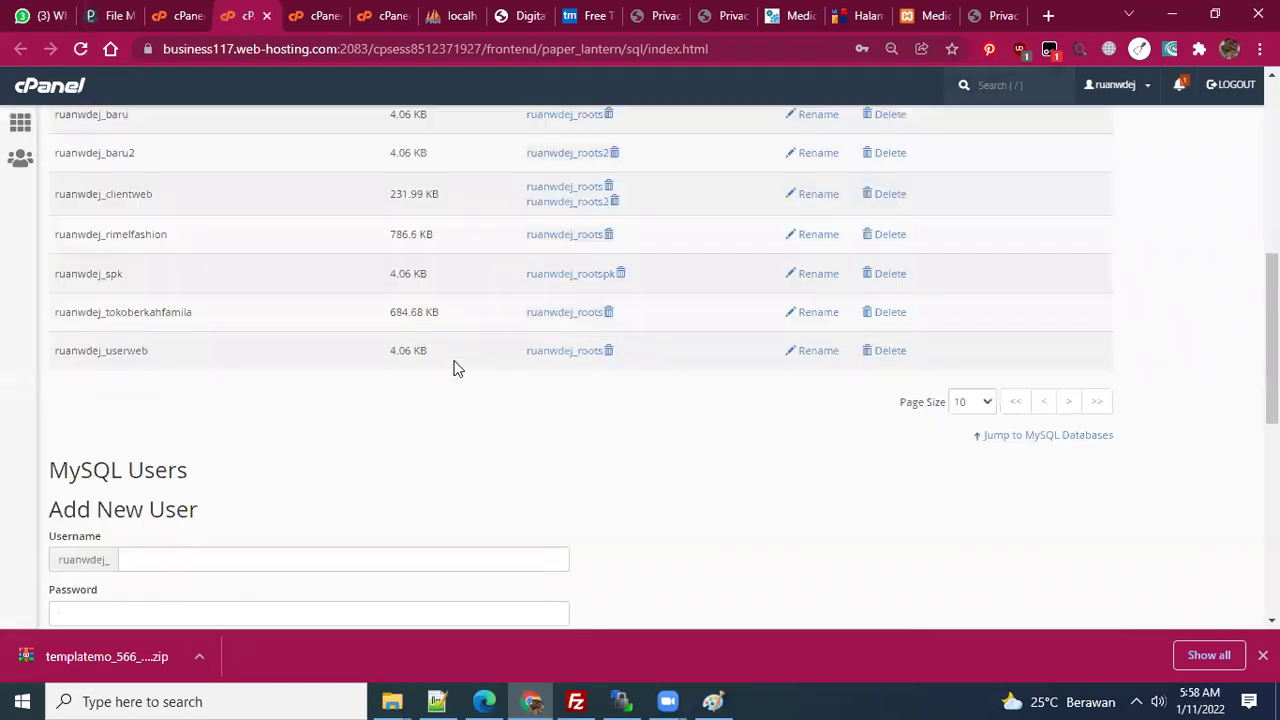
scroll(397, 372, down, 3)
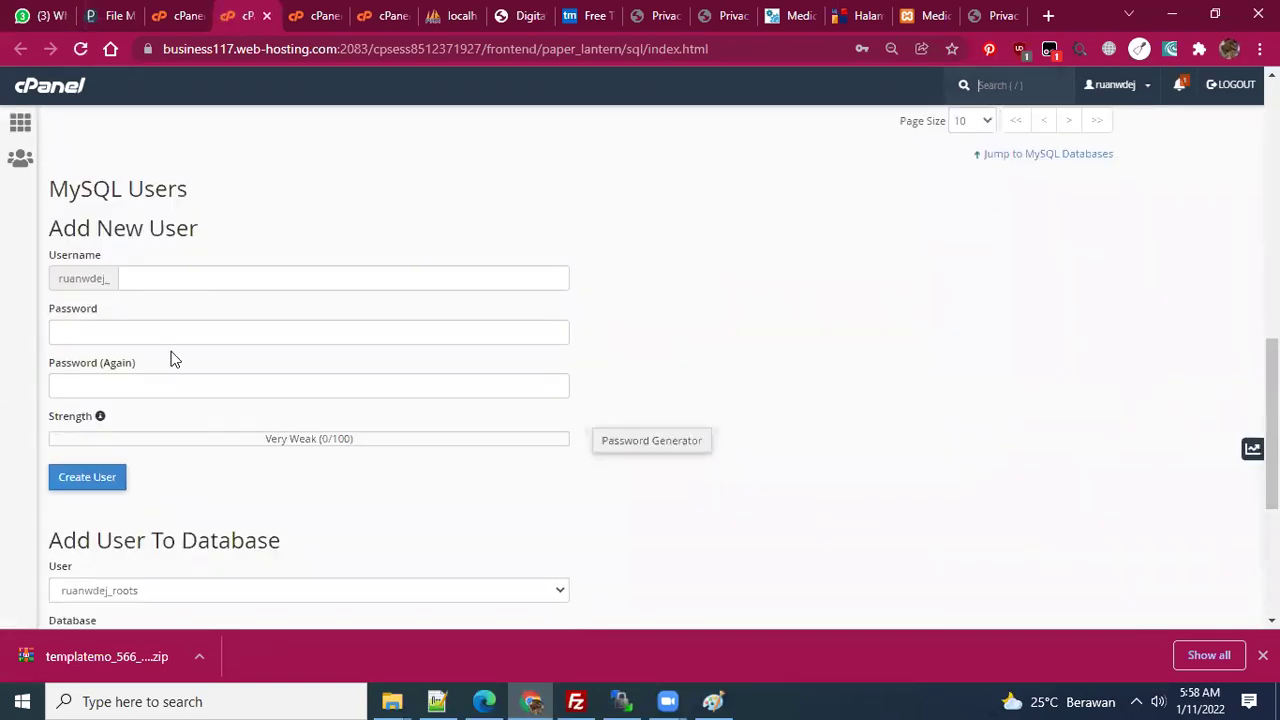
scroll(166, 460, down, 3)
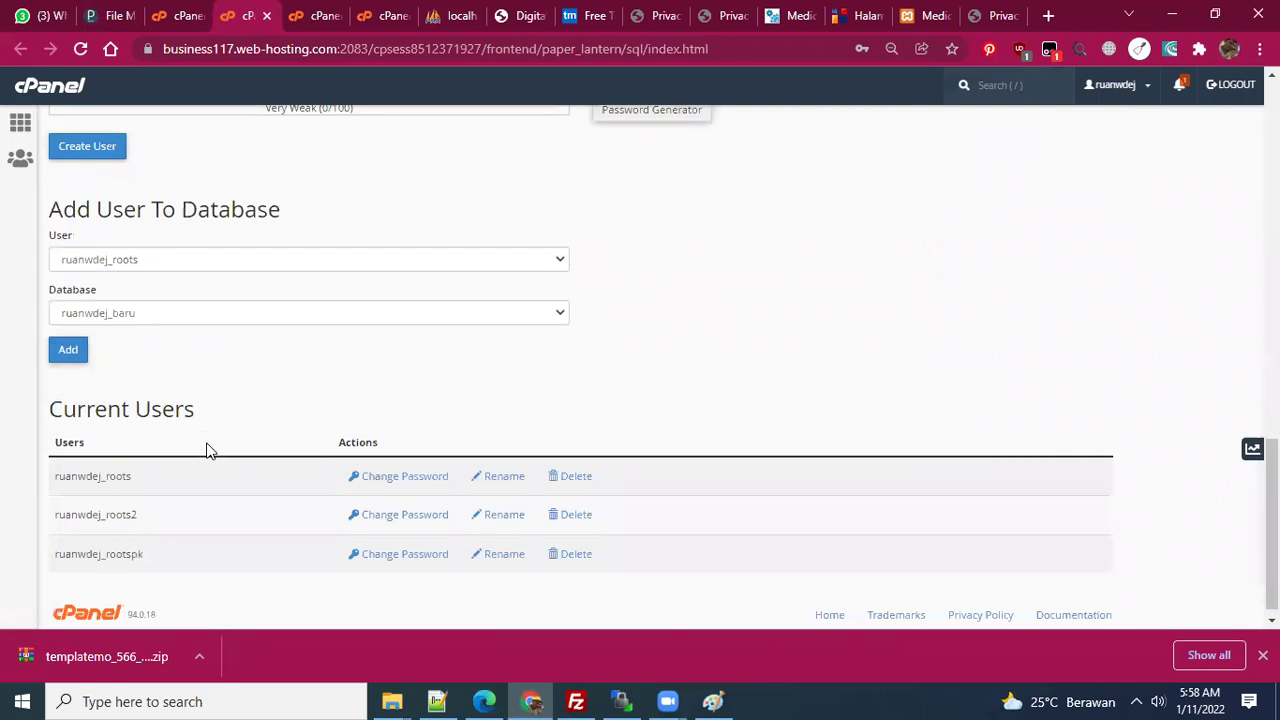
click(178, 253)
click(171, 283)
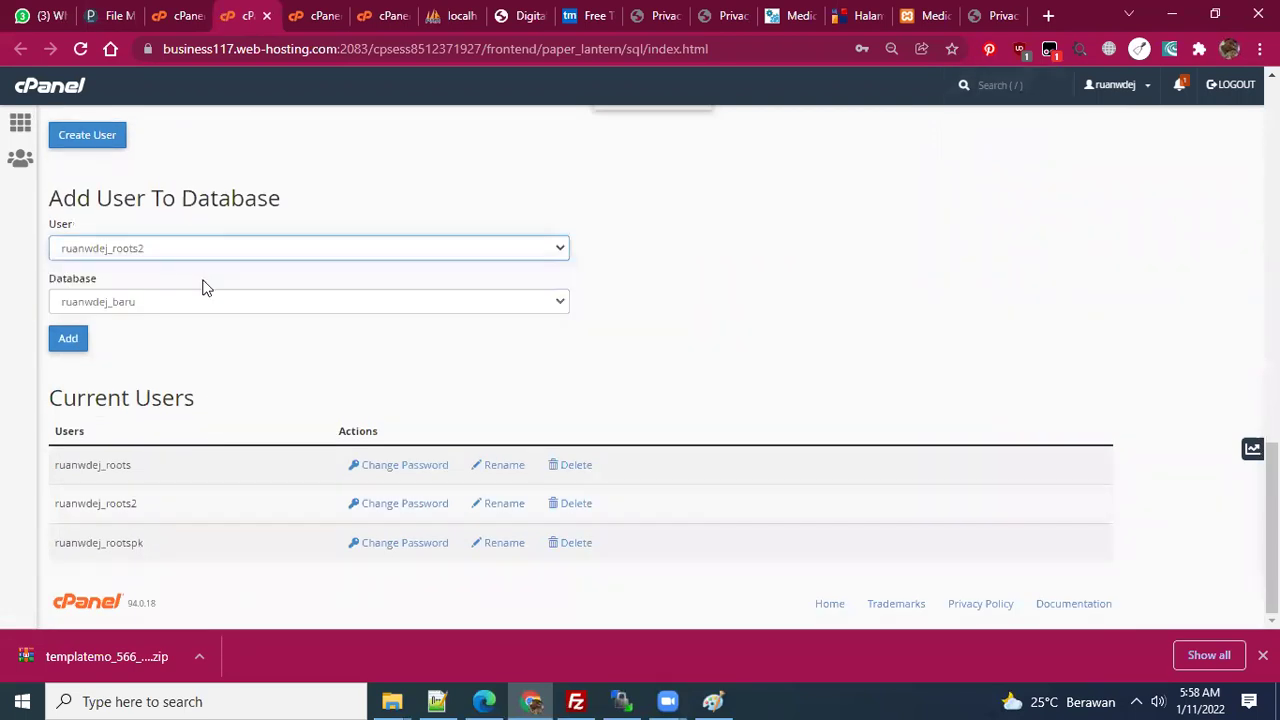
click(195, 302)
click(171, 354)
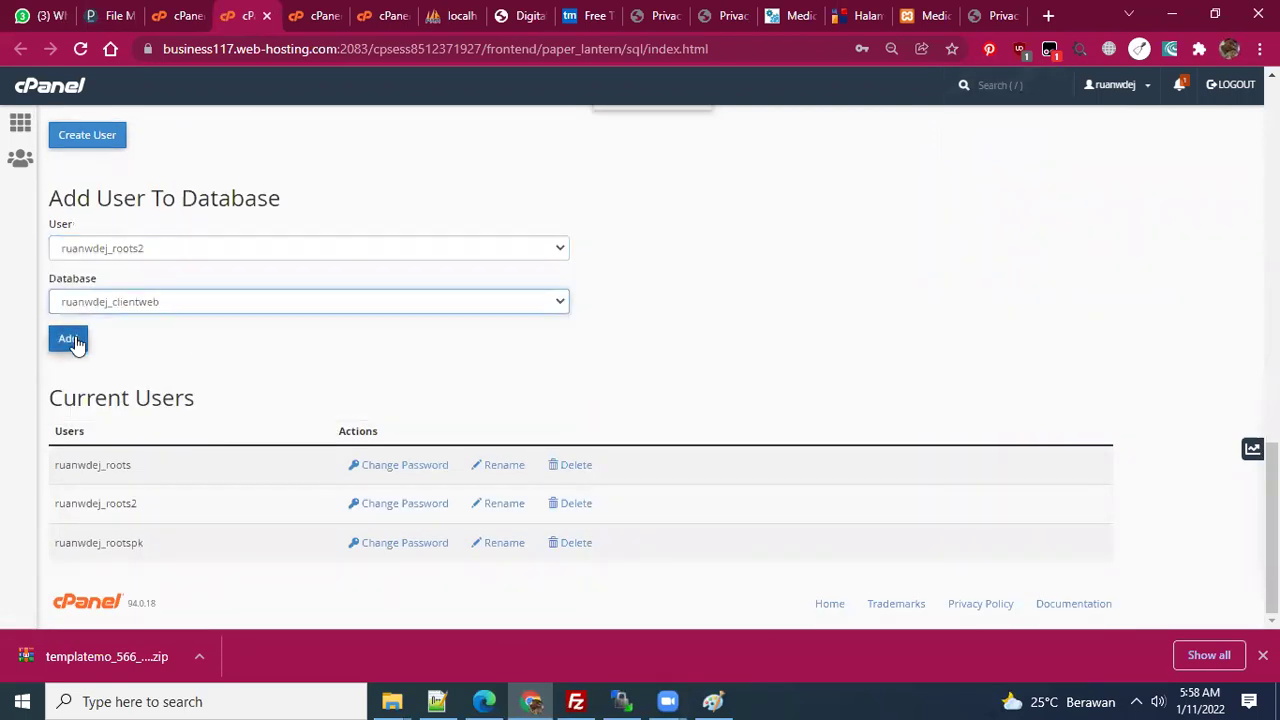
scroll(285, 320, up, 3)
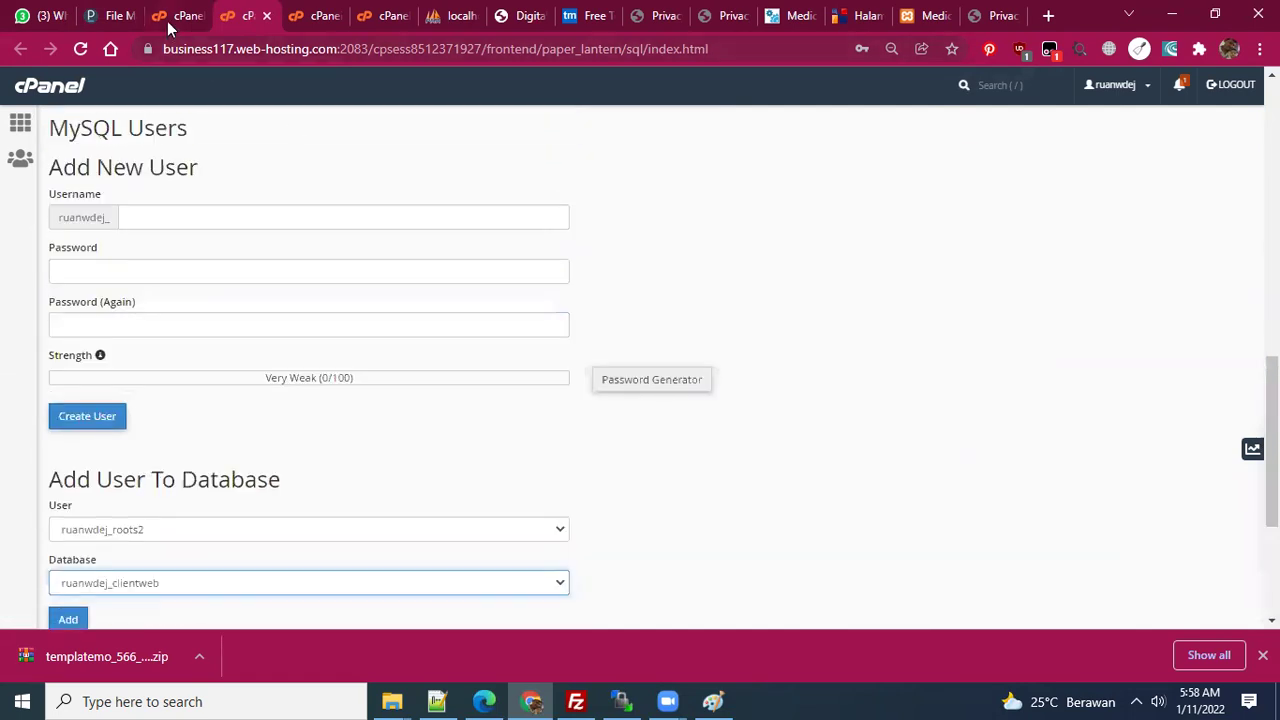
- Open the Import page for ruanwdej_spk in hosting phpMyAdmin, then switch to localhost phpMyAdmin
click(168, 17)
scroll(350, 370, up, 1)
click(131, 395)
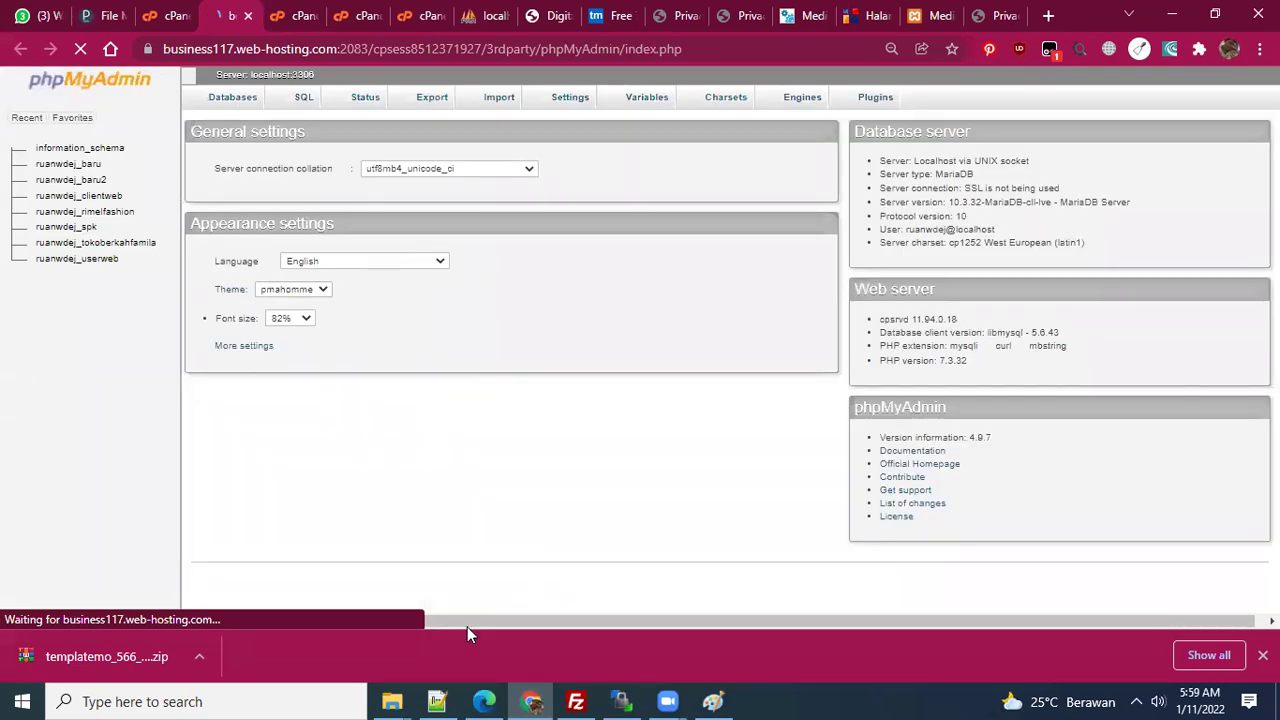
key(alt+Tab)
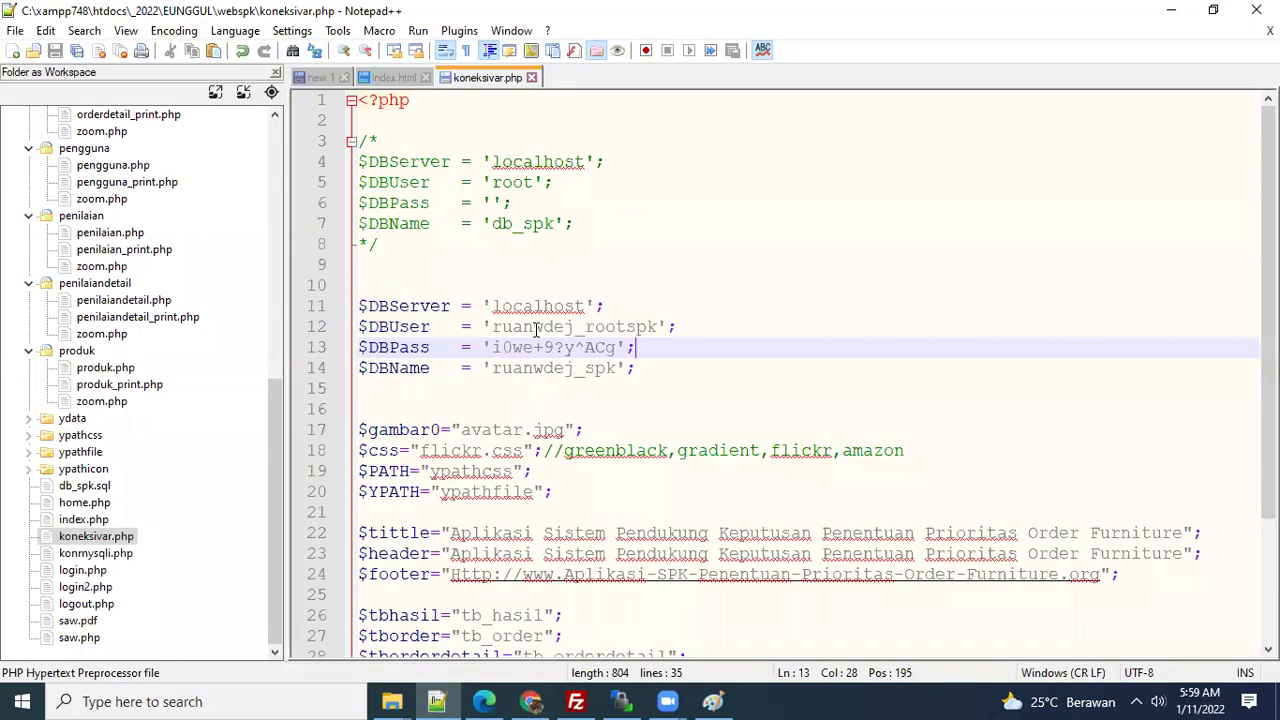
double_click(538, 367)
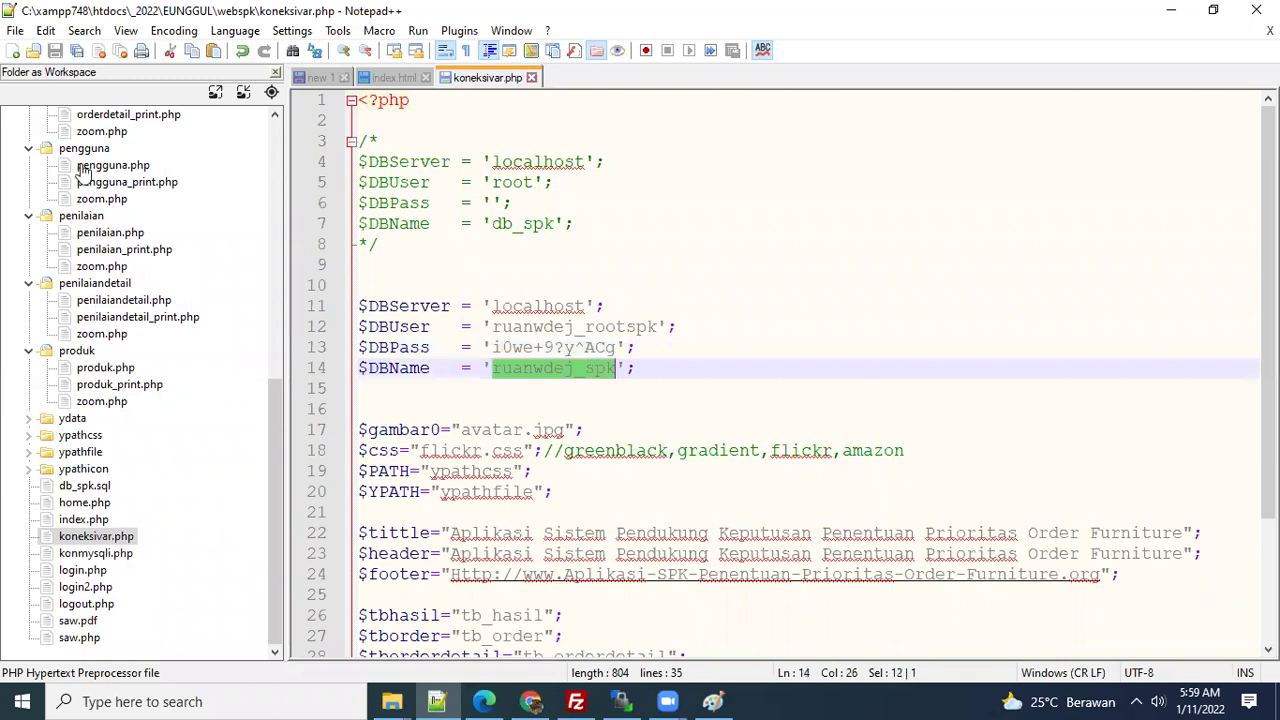
key(alt+Tab)
click(78, 228)
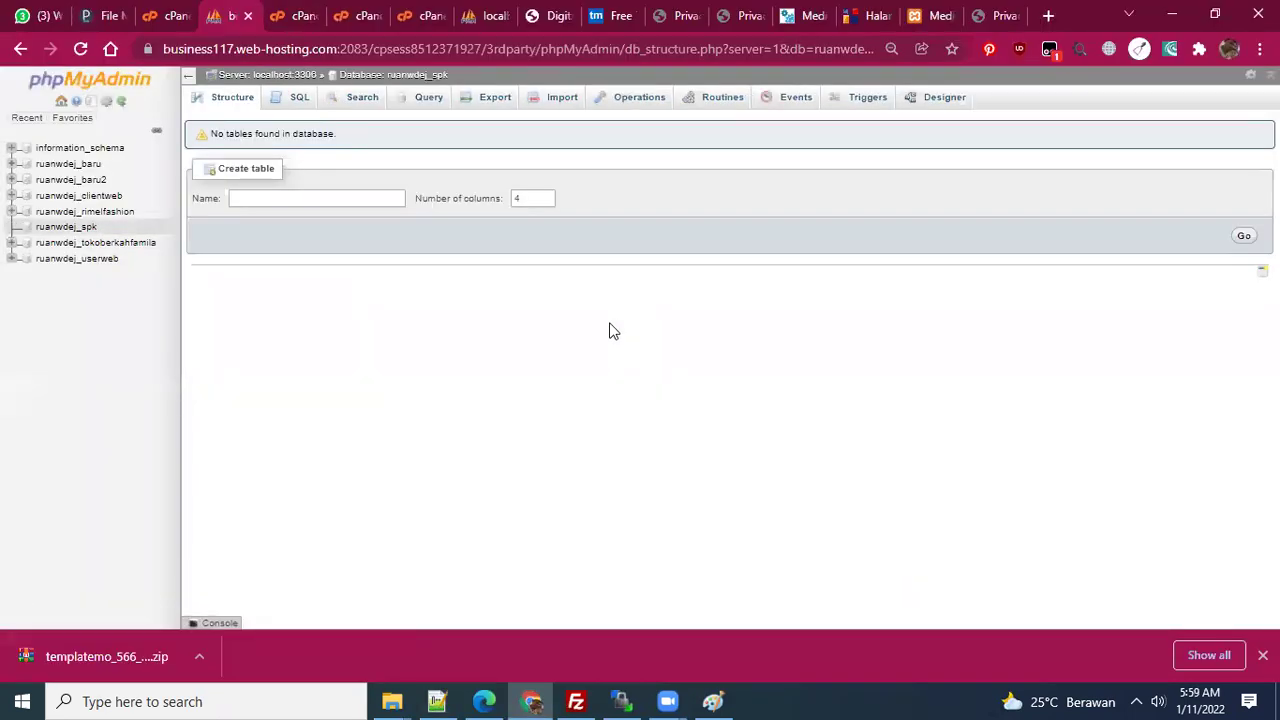
click(556, 106)
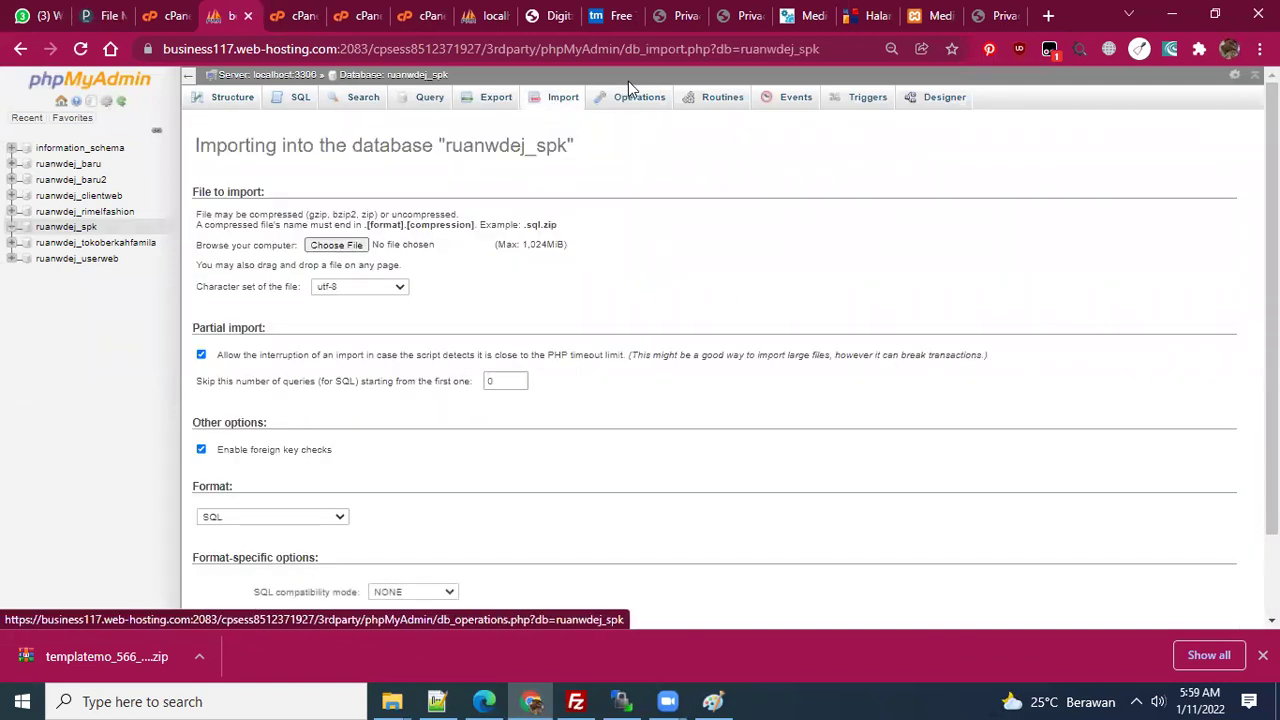
click(490, 12)
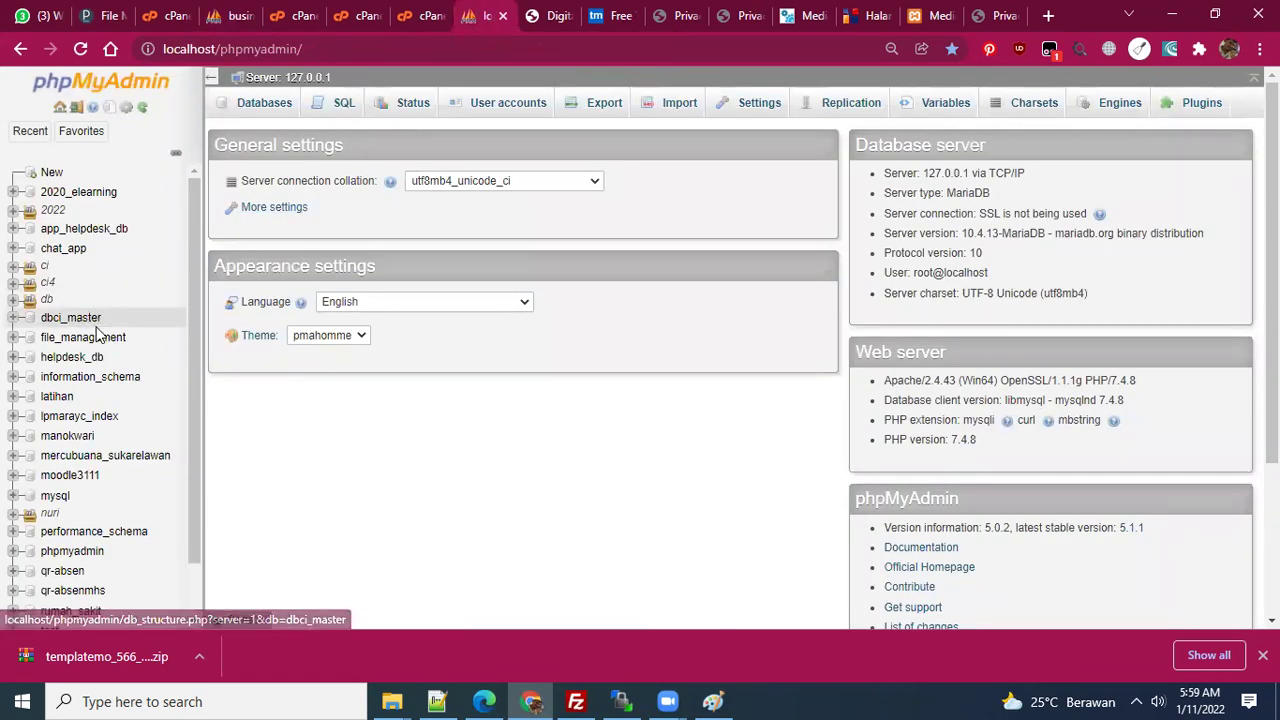
- Export local db_spk as db_spk.sql with Quick/SQL, then start choosing a file on the hosted Import page
click(12, 300)
scroll(133, 440, down, 3)
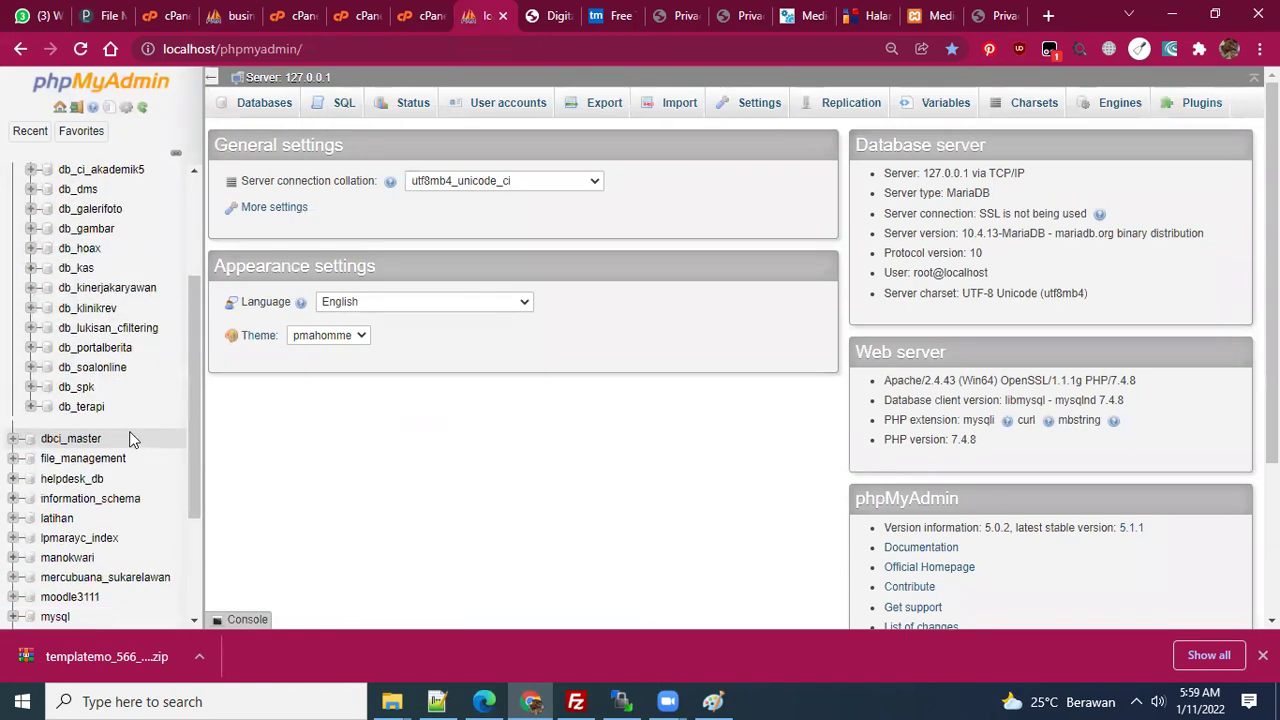
click(78, 387)
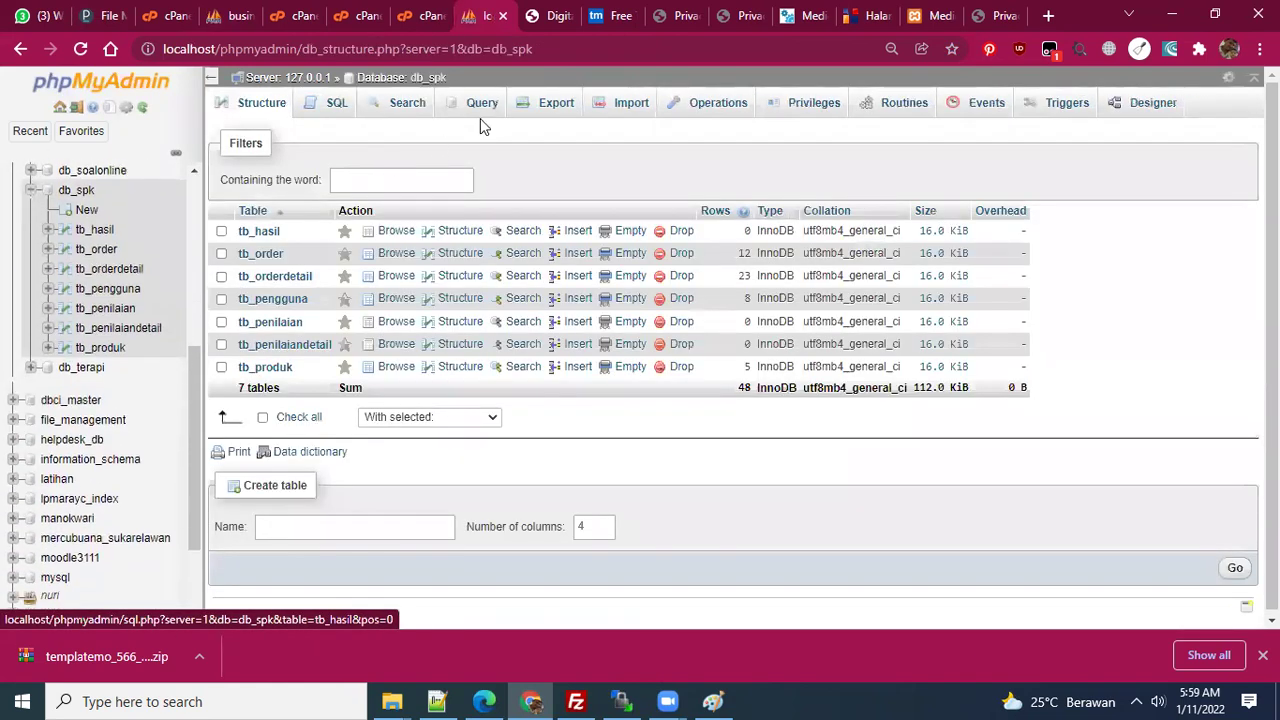
click(541, 117)
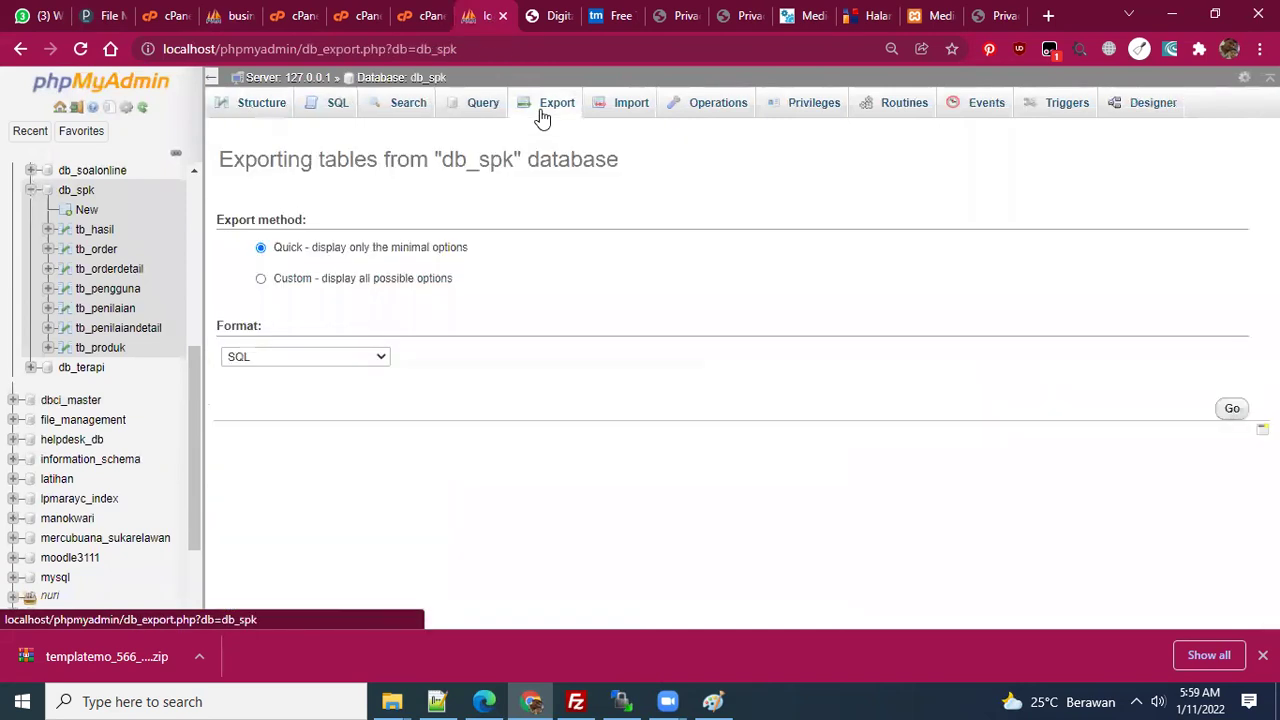
click(1222, 410)
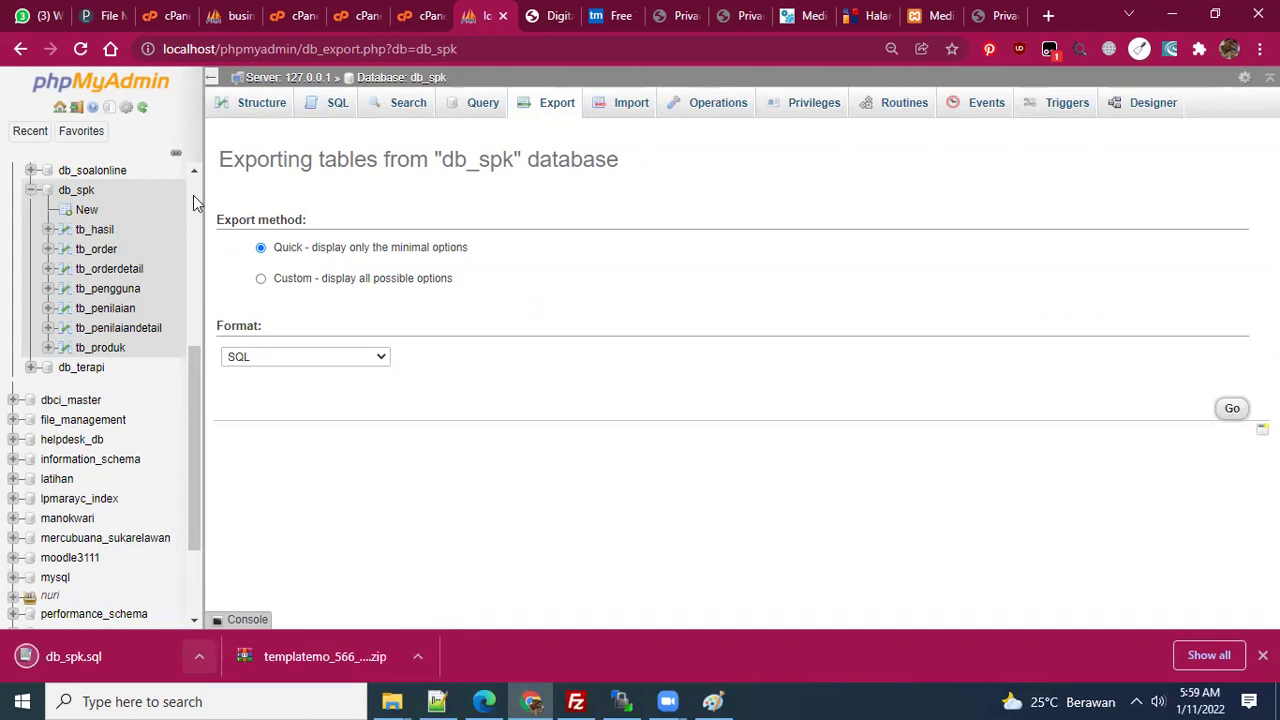
click(232, 15)
click(338, 245)
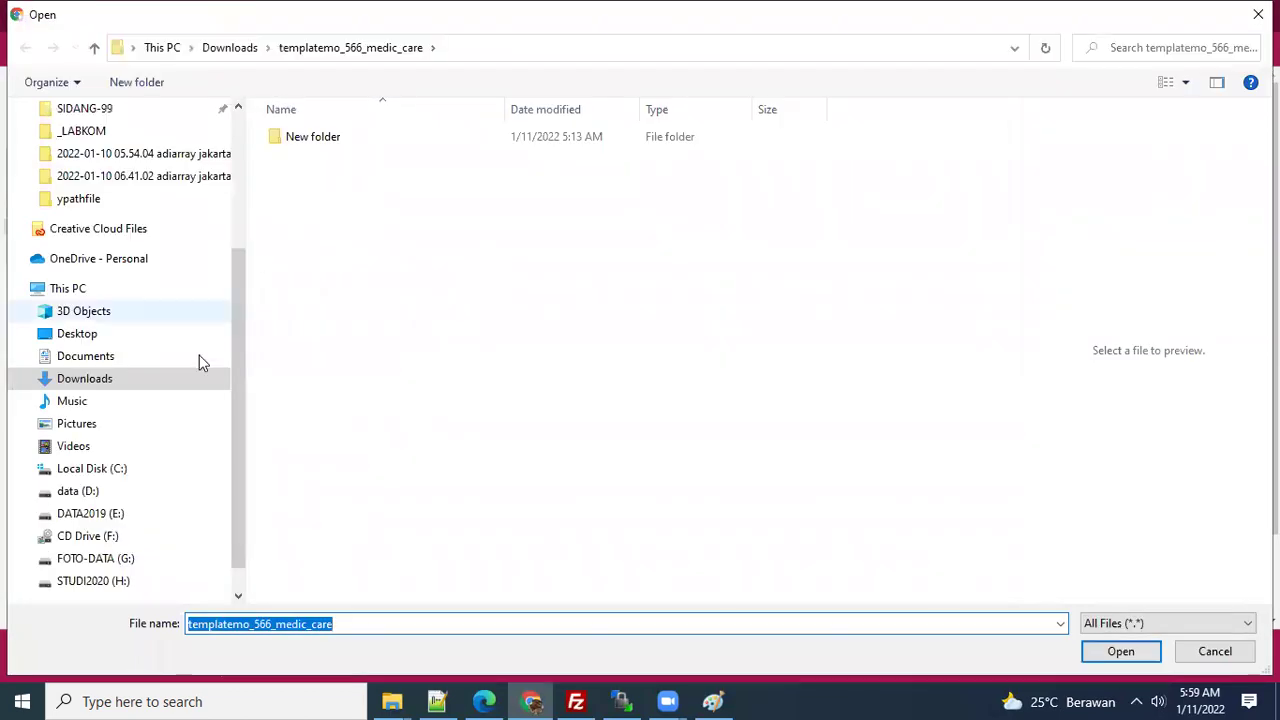
- Import Downloads/db_spk.sql into ruanwdej_spk and view its seven imported tables
click(85, 379)
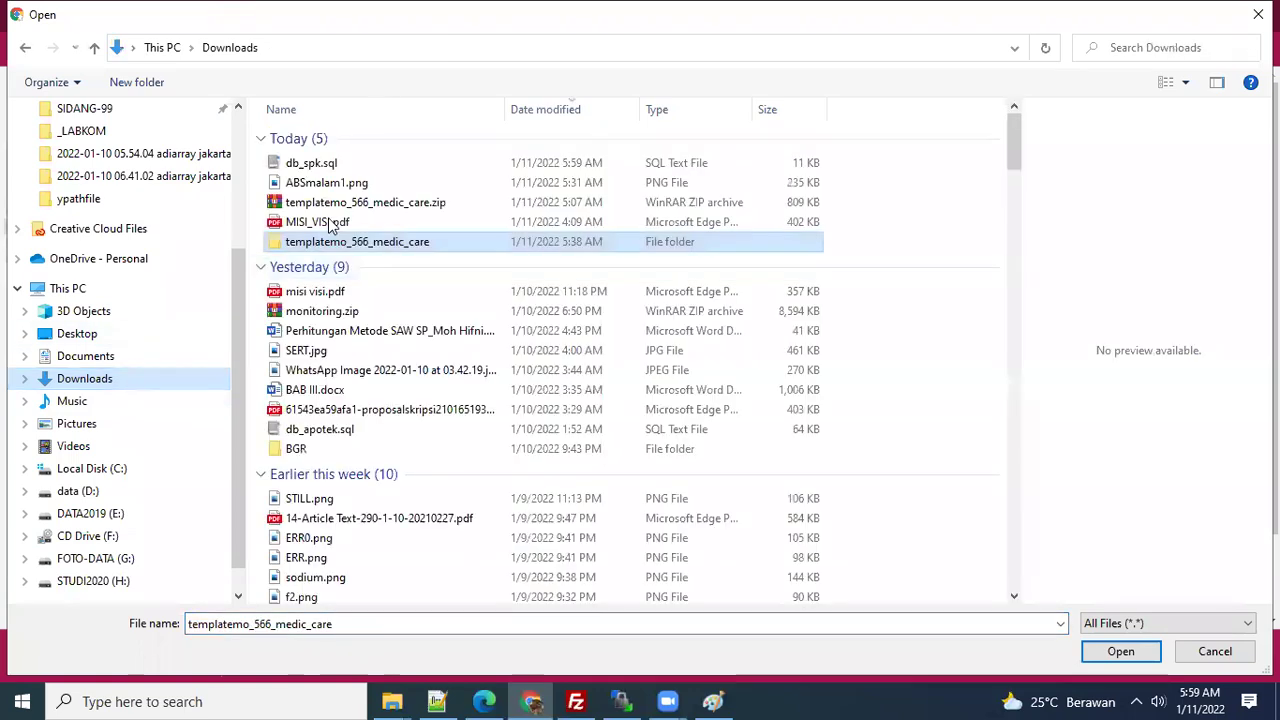
click(322, 165)
click(1121, 652)
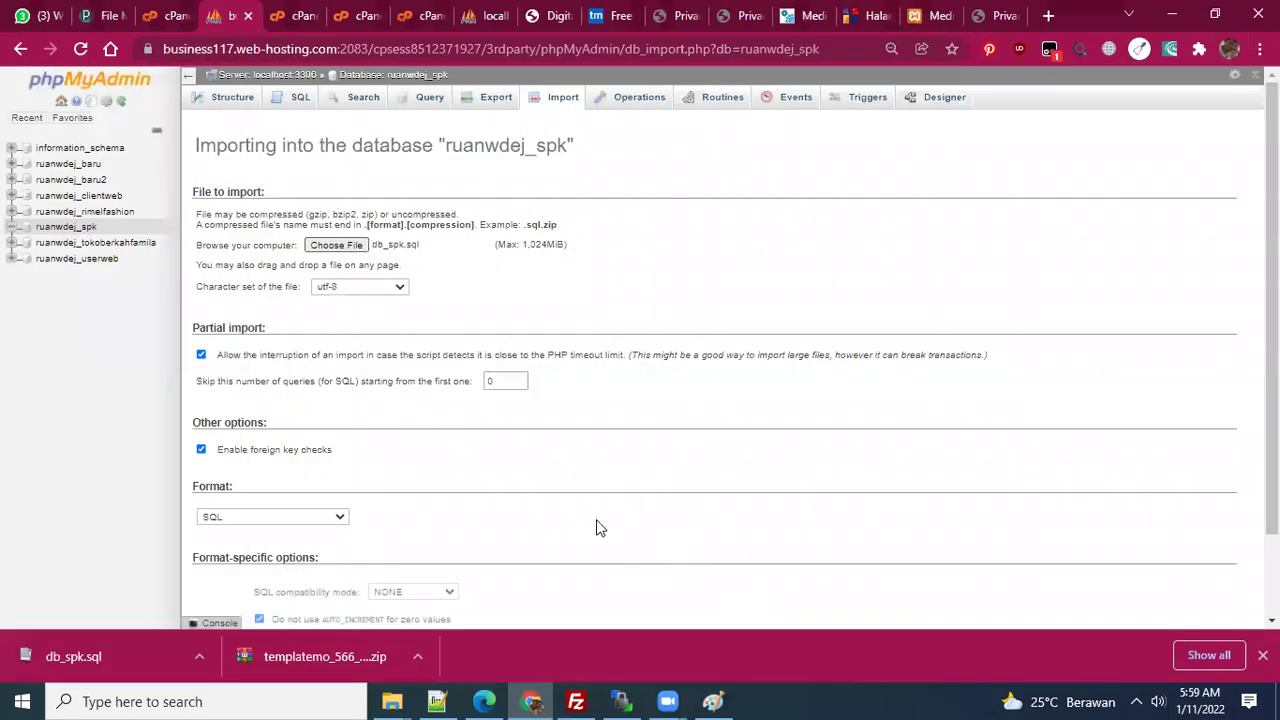
scroll(594, 526, down, 2)
click(219, 566)
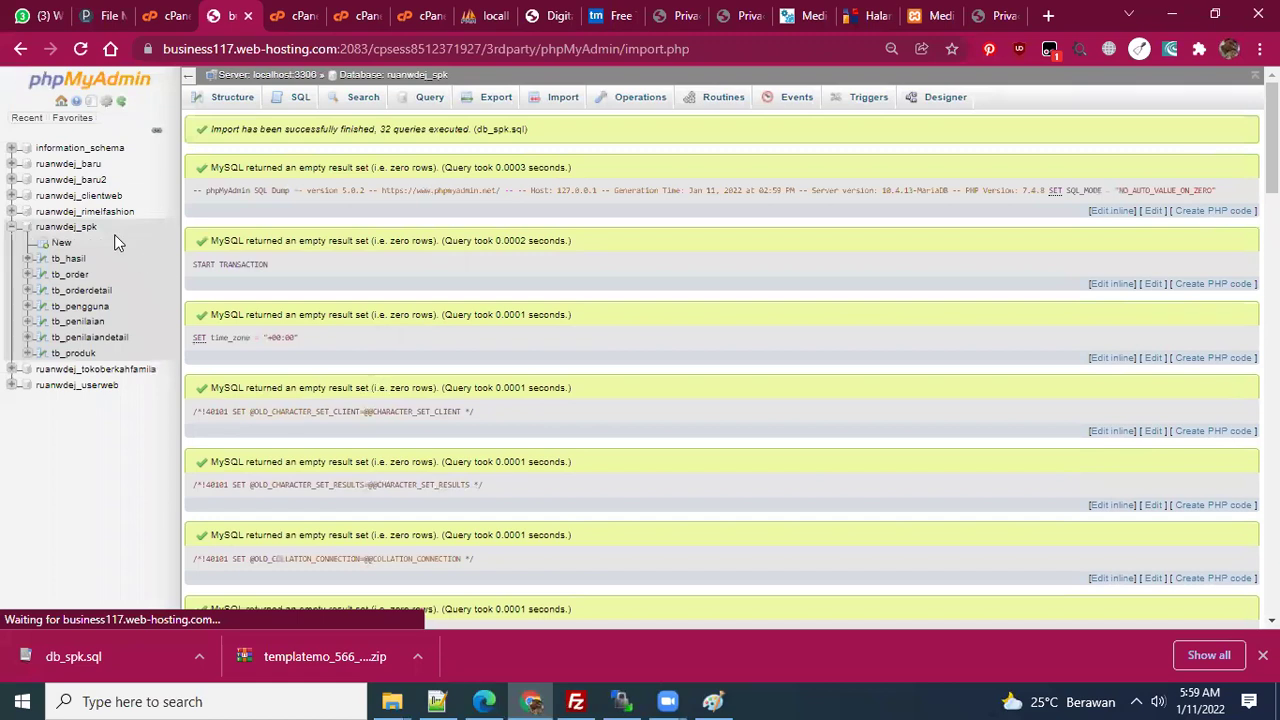
click(76, 229)
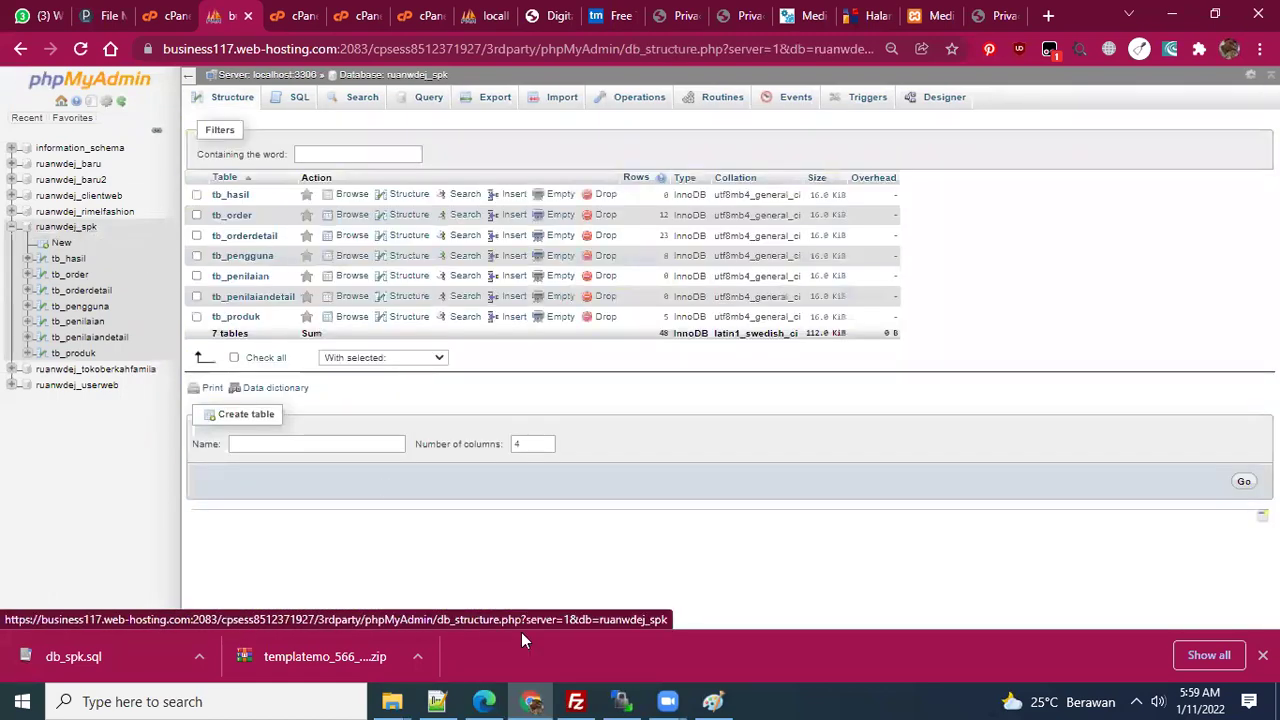
- Recheck the connection settings in koneksivar.php, then return to the cPanel home page
mouse_move(440, 701)
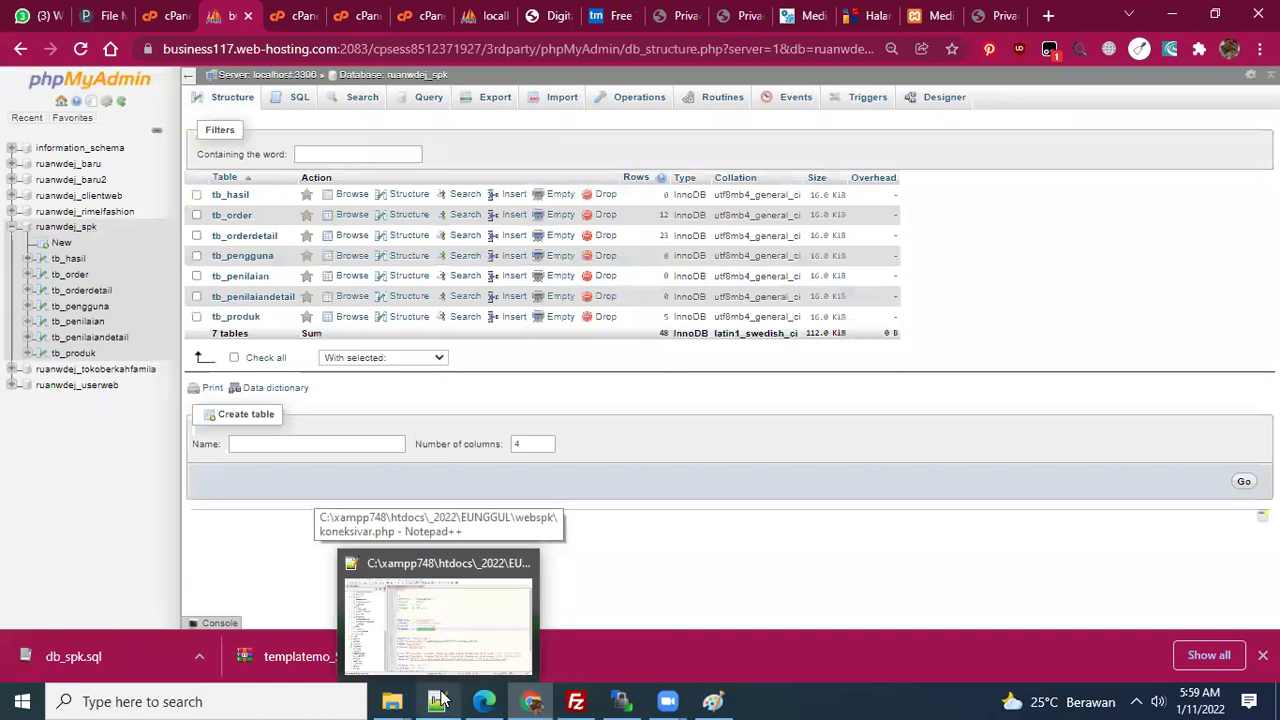
click(440, 701)
click(562, 429)
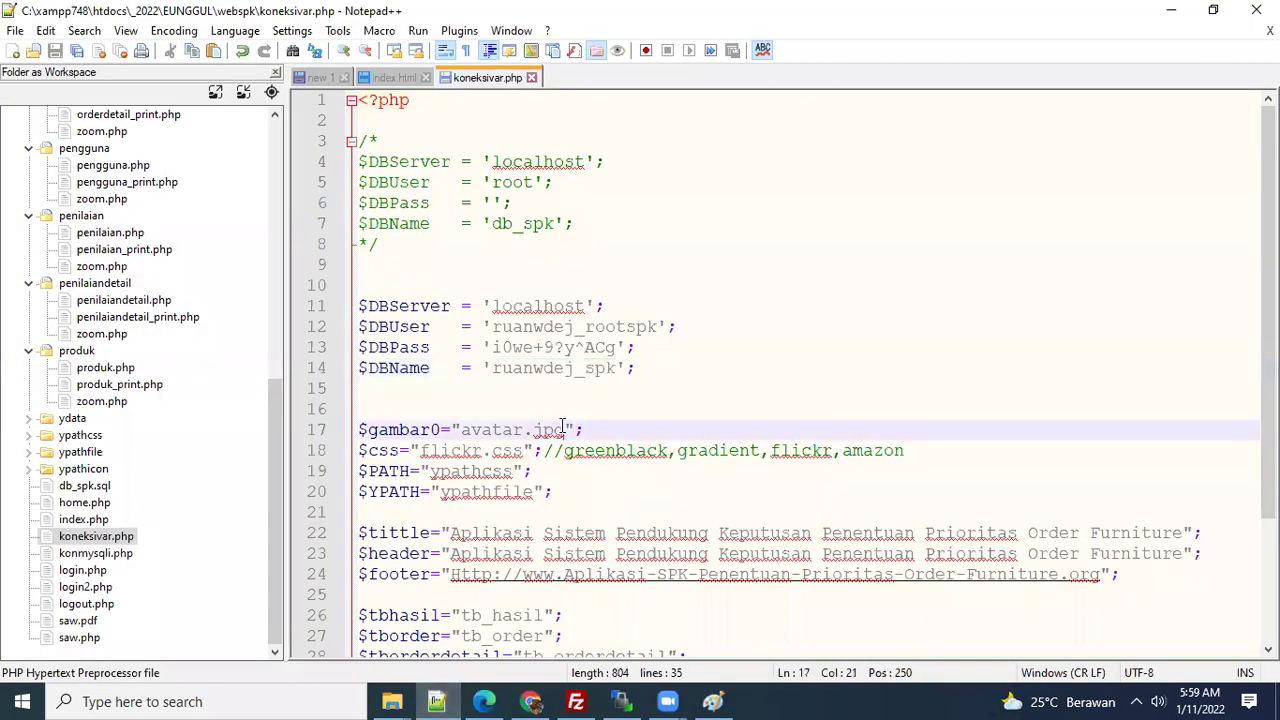
click(533, 701)
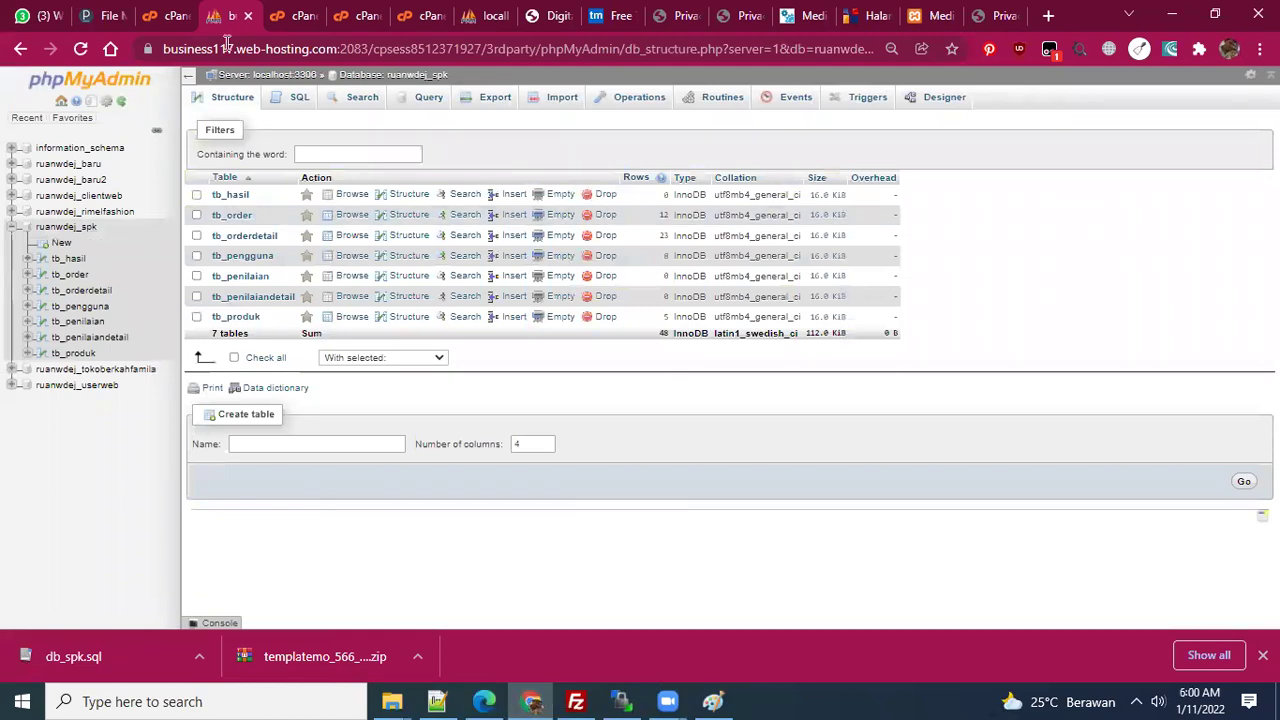
click(165, 16)
- Scroll cPanel home to the Domains section and open Subdomains, ready to enter a name
scroll(330, 340, up, 3)
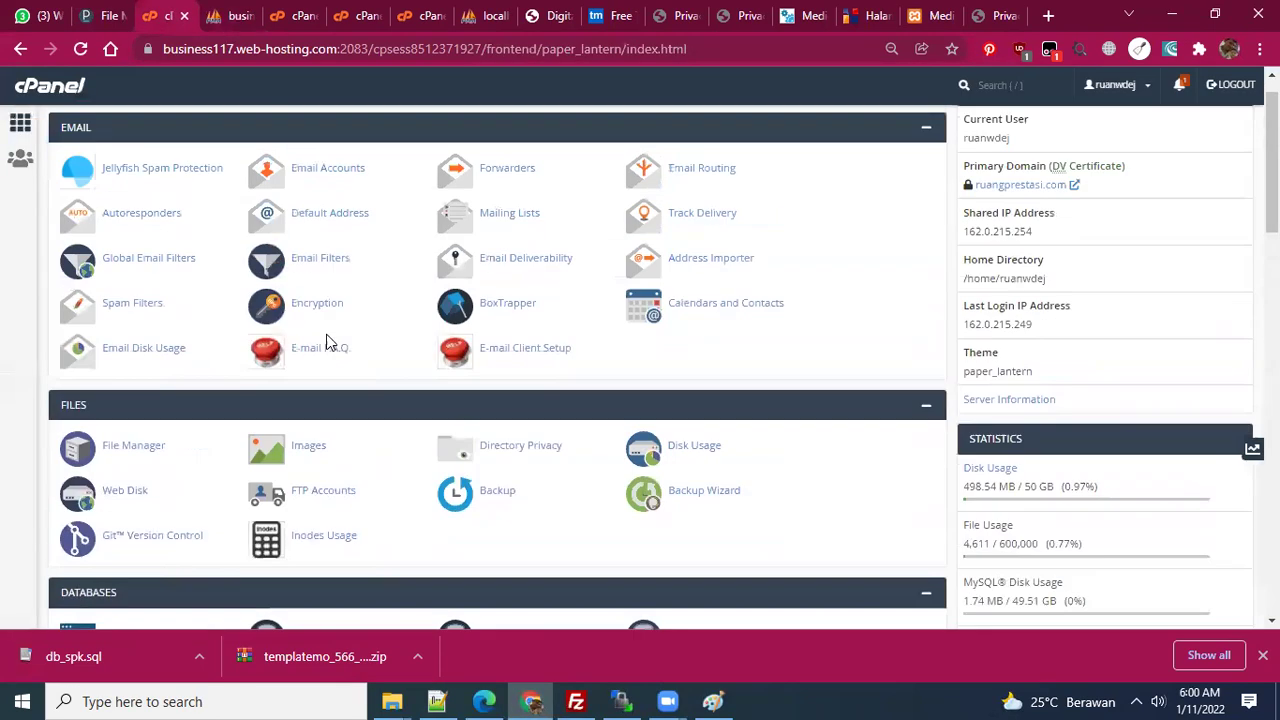
scroll(367, 376, down, 4)
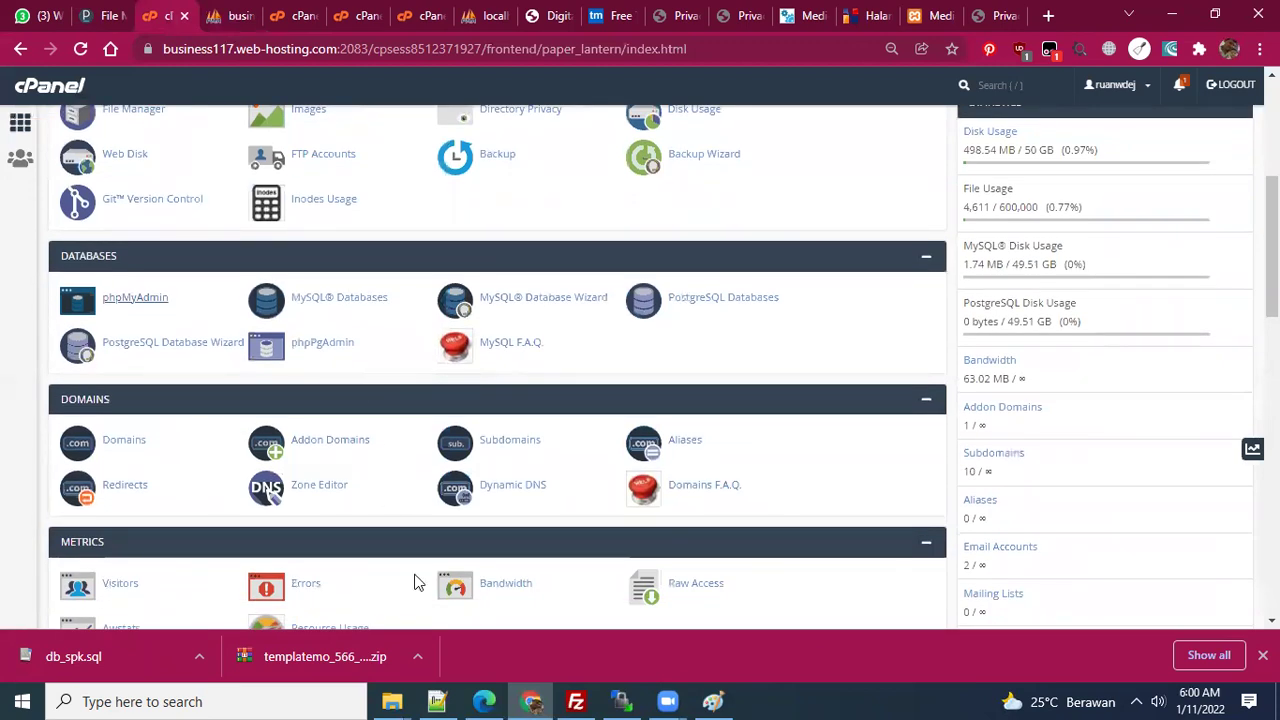
scroll(298, 350, down, 1)
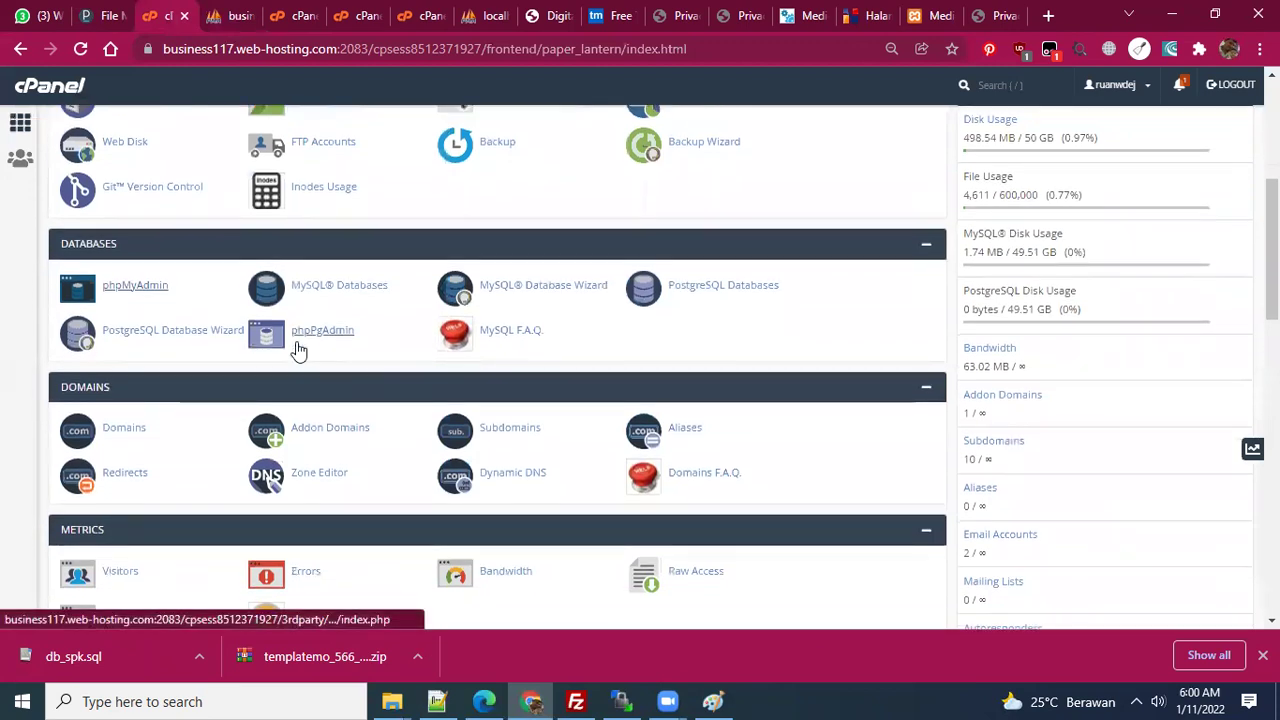
scroll(414, 345, up, 4)
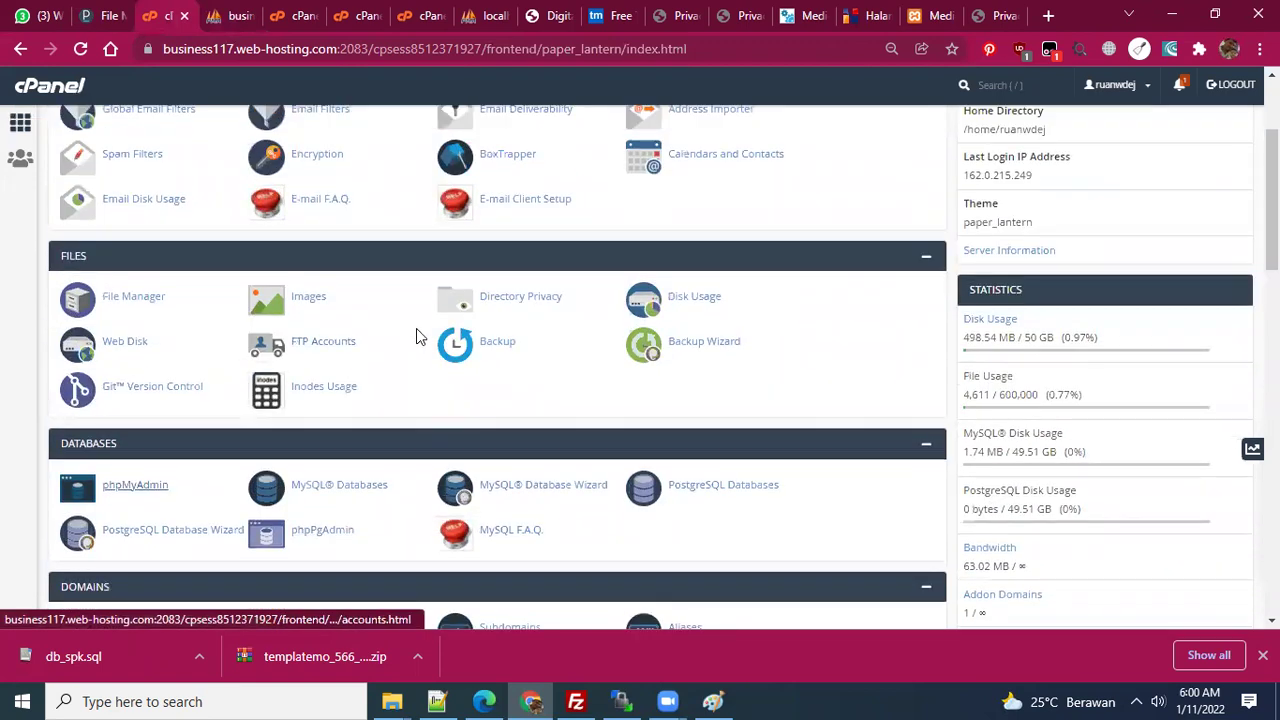
scroll(411, 315, down, 2)
scroll(220, 385, down, 1)
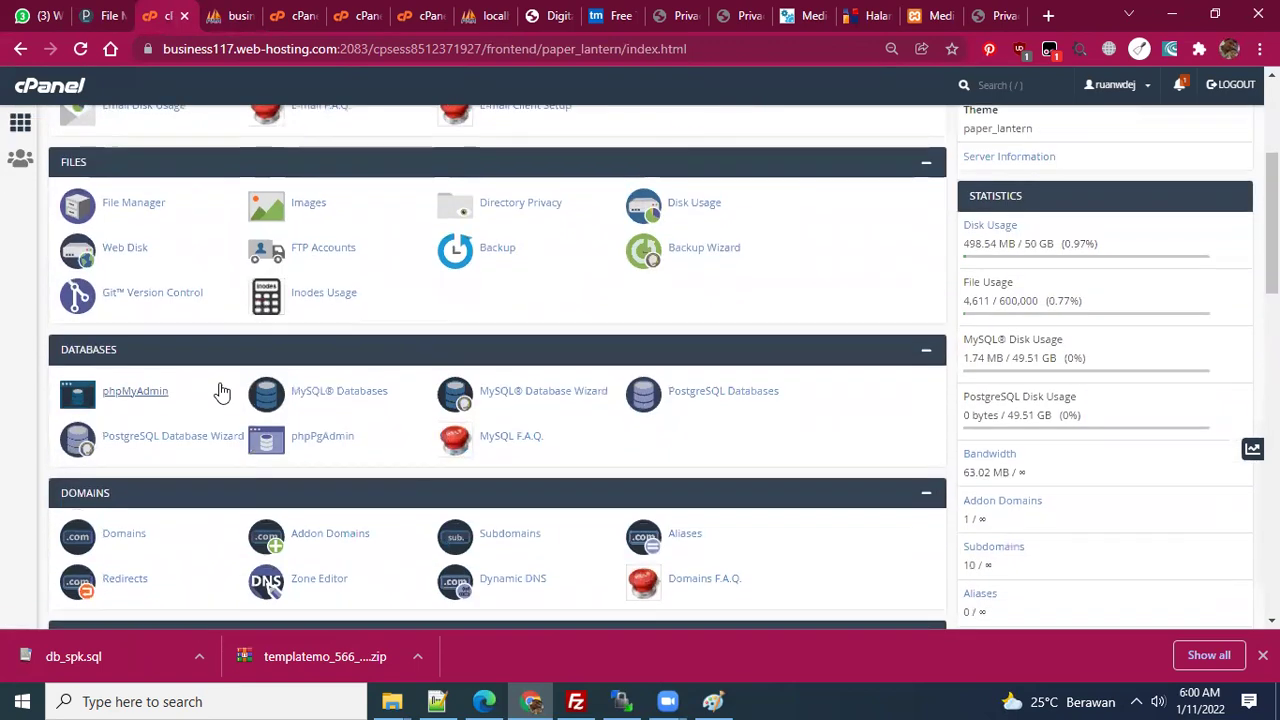
scroll(315, 409, down, 1)
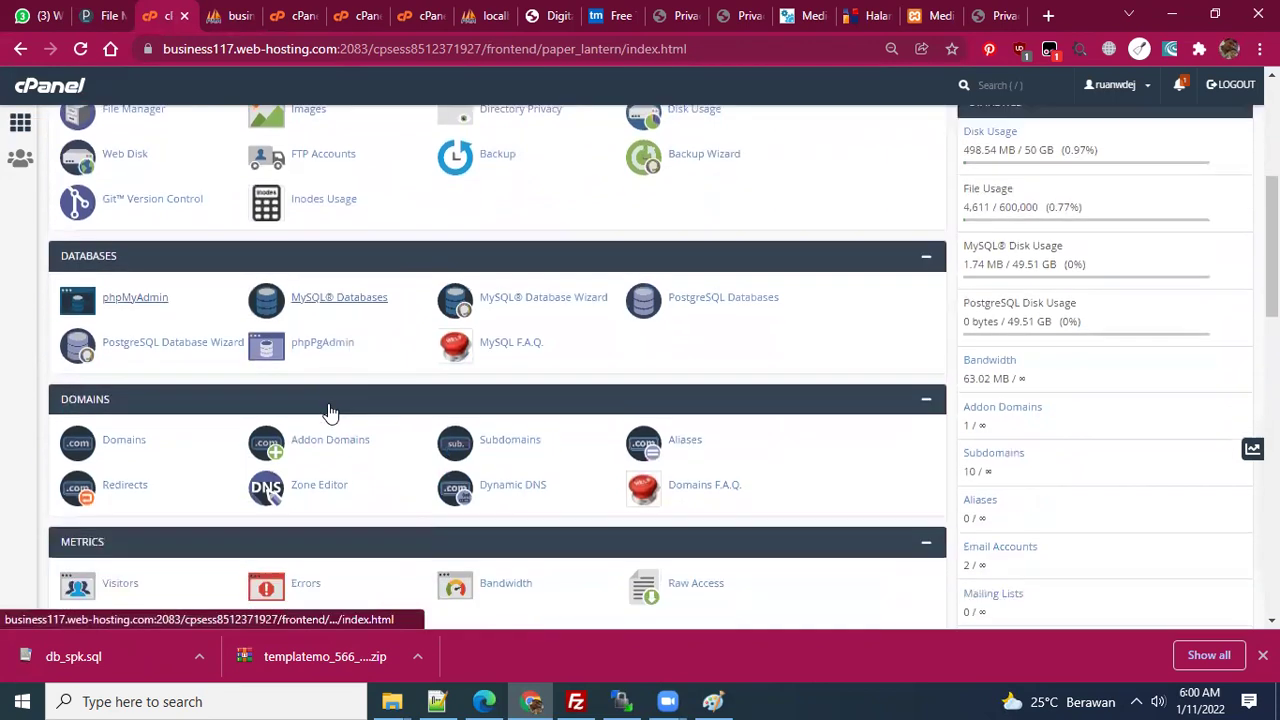
click(496, 440)
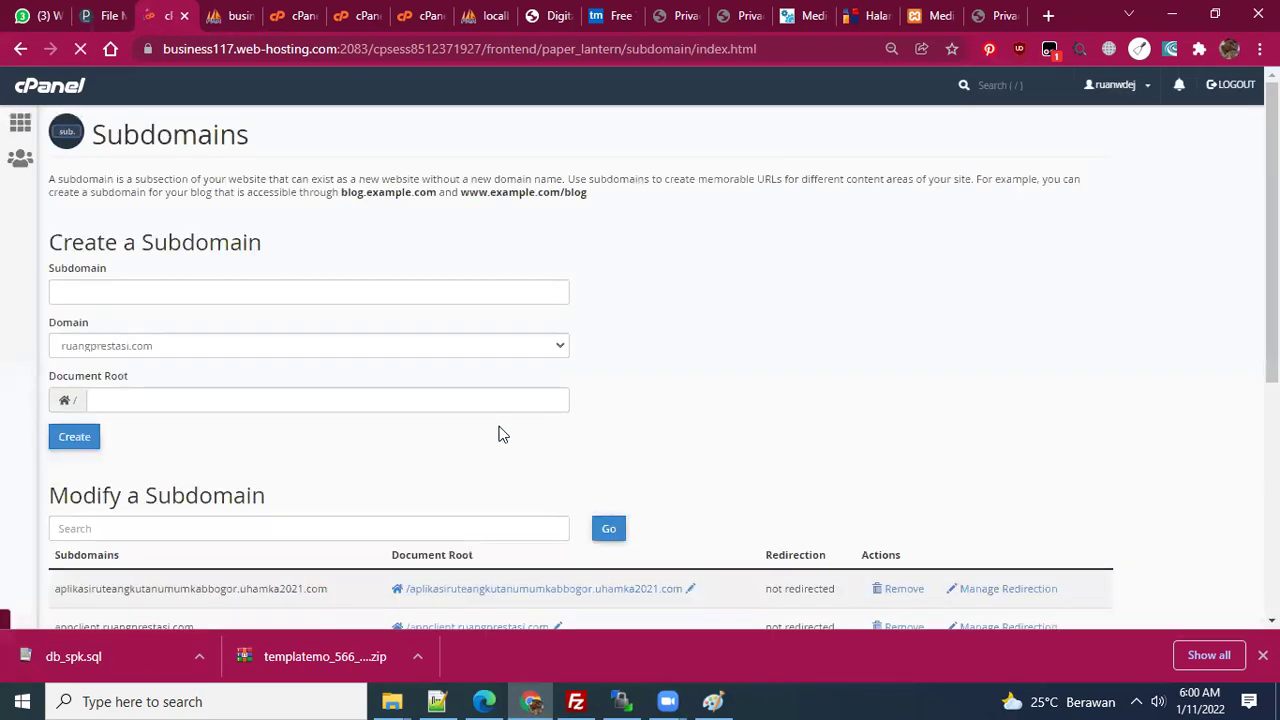
click(256, 292)
- Create subdomain spkmebel with the auto-filled document root
text(spk)
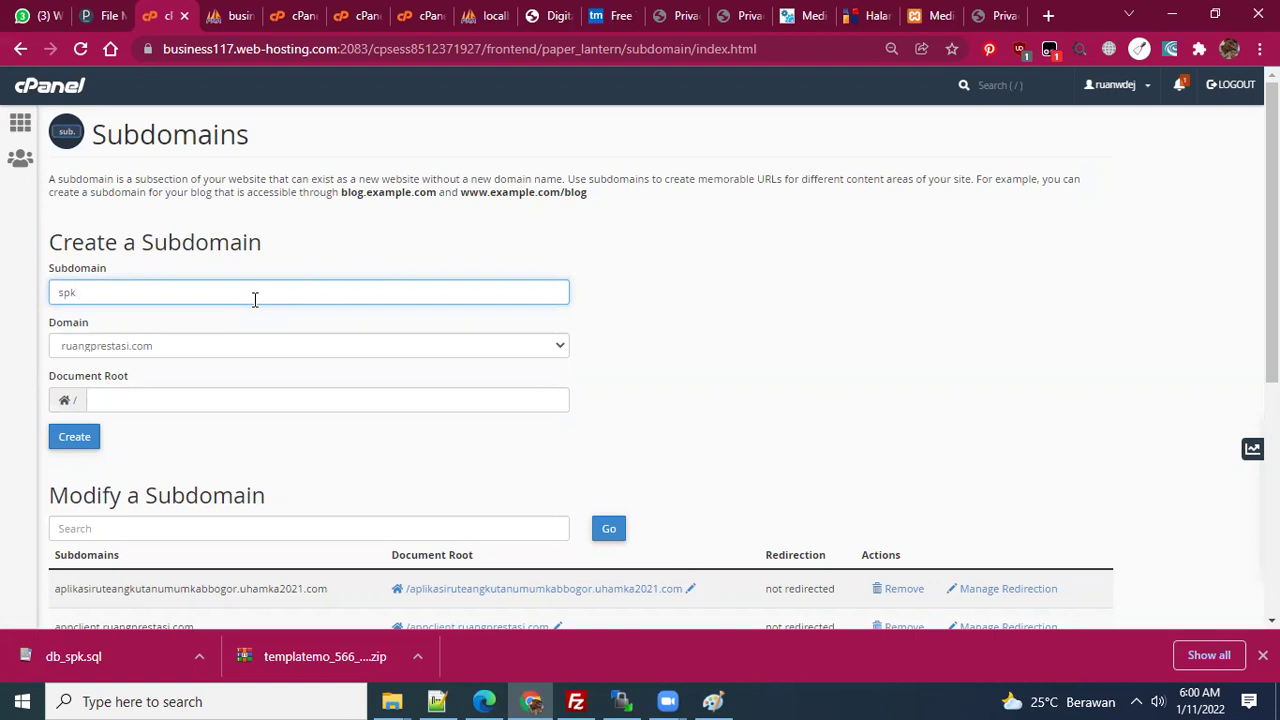
text(ebel)
click(708, 367)
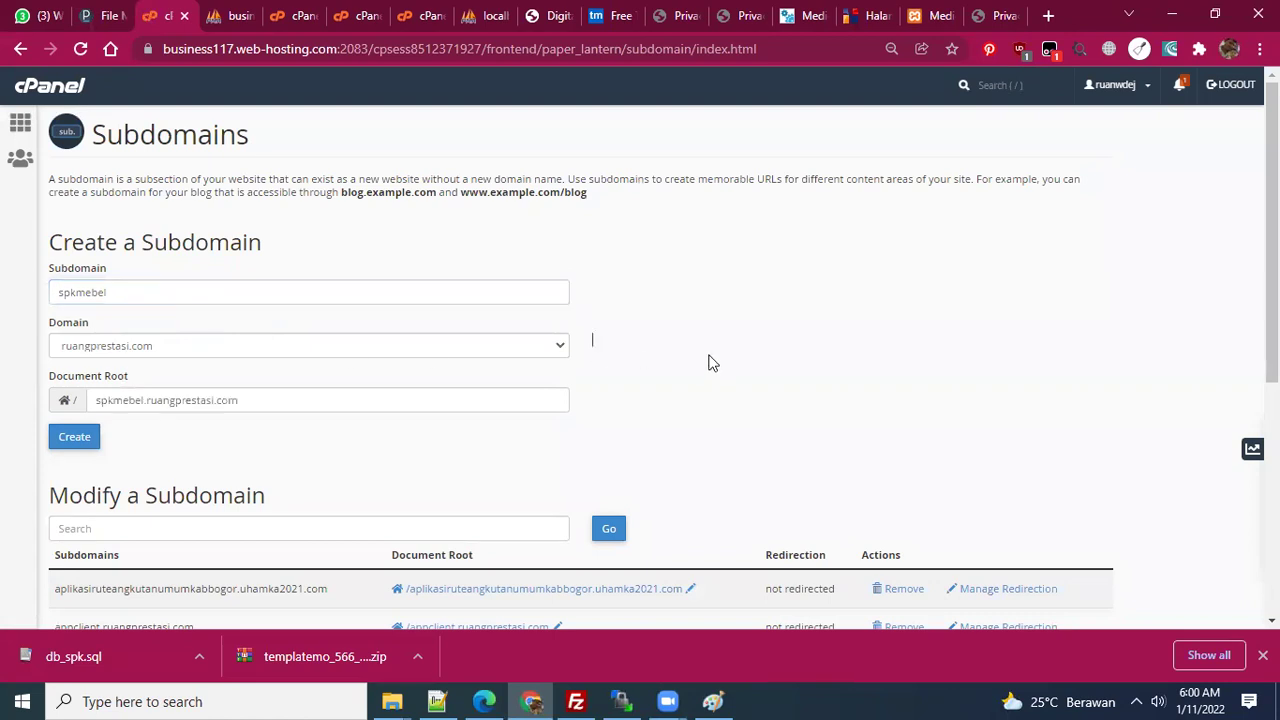
click(82, 437)
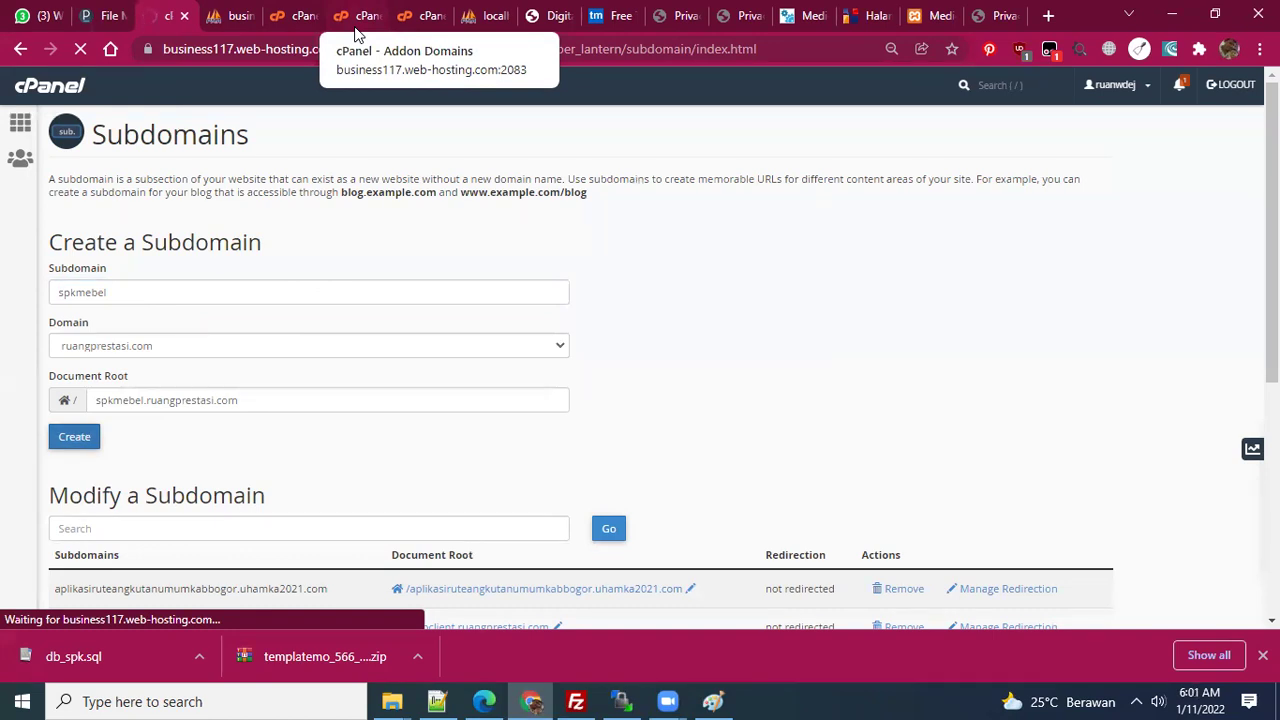
- Look over the addon domains and MySQL users pages, then go back to cPanel home
click(355, 25)
scroll(290, 260, up, 2)
click(278, 14)
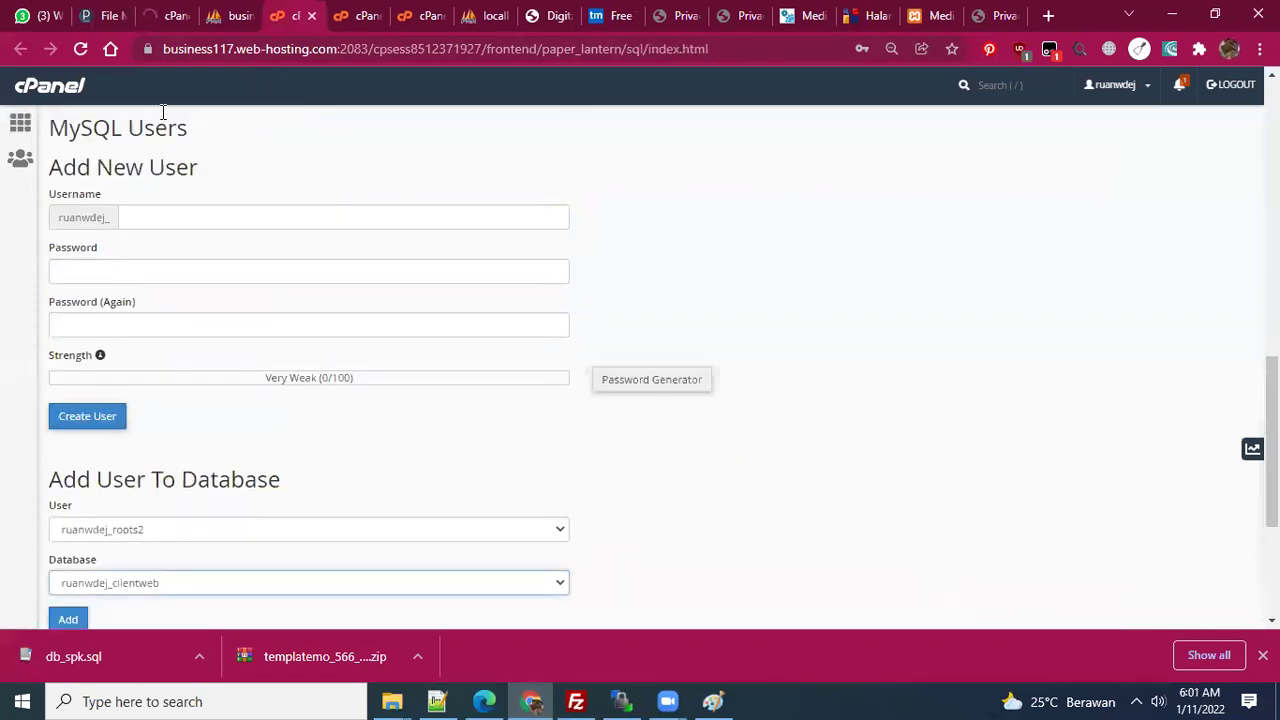
click(20, 155)
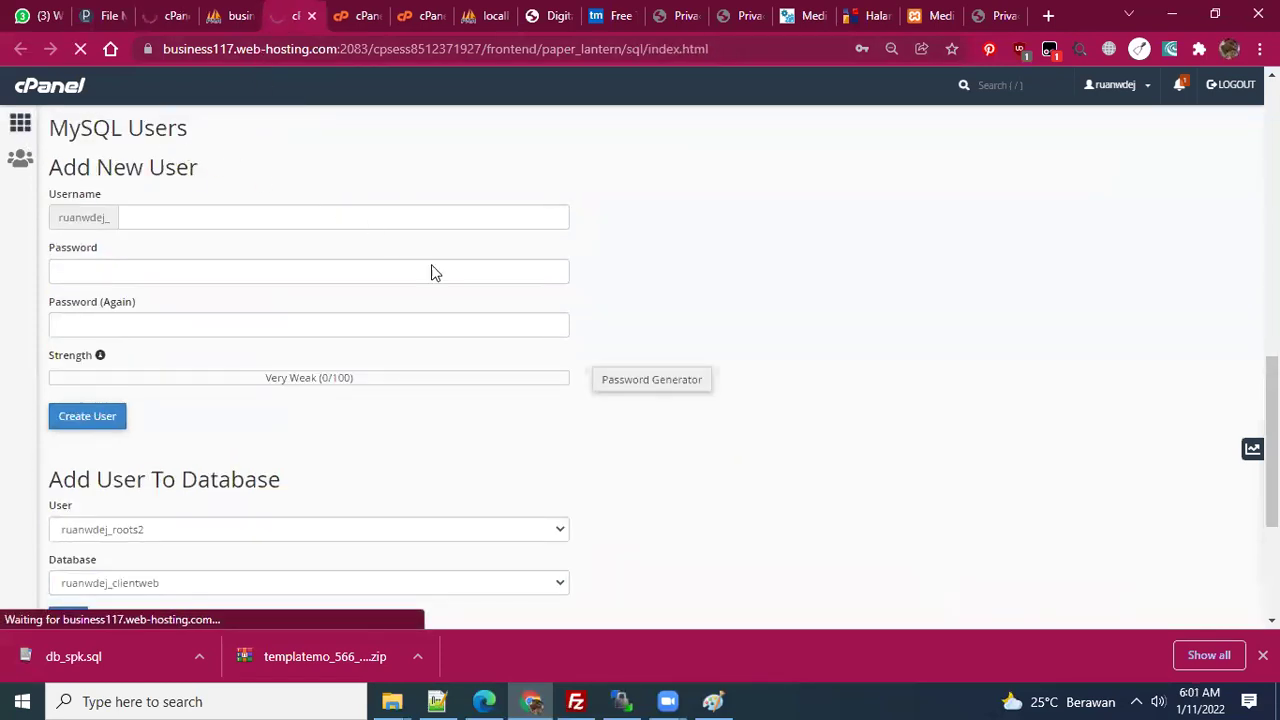
scroll(500, 360, down, 1)
scroll(494, 428, down, 2)
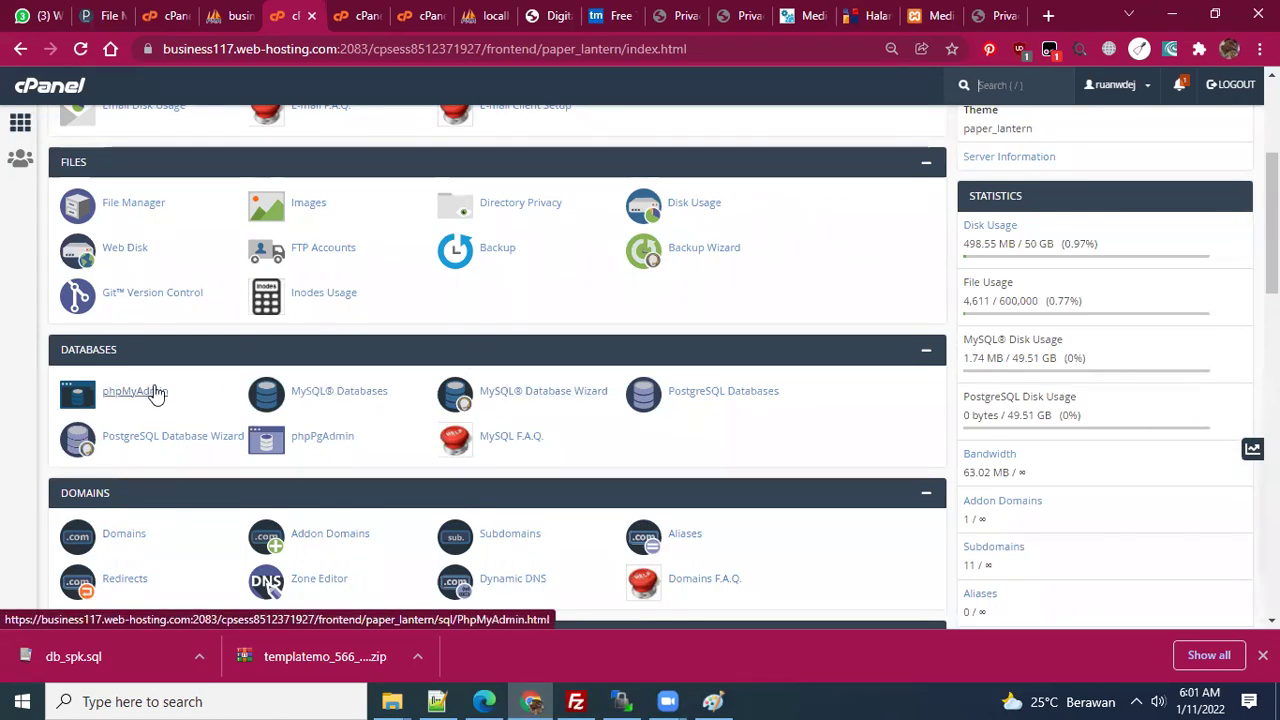
- Recheck the spkmebel.ruangprestasi.com success message and return to the cPanel home dashboard
click(103, 15)
click(172, 12)
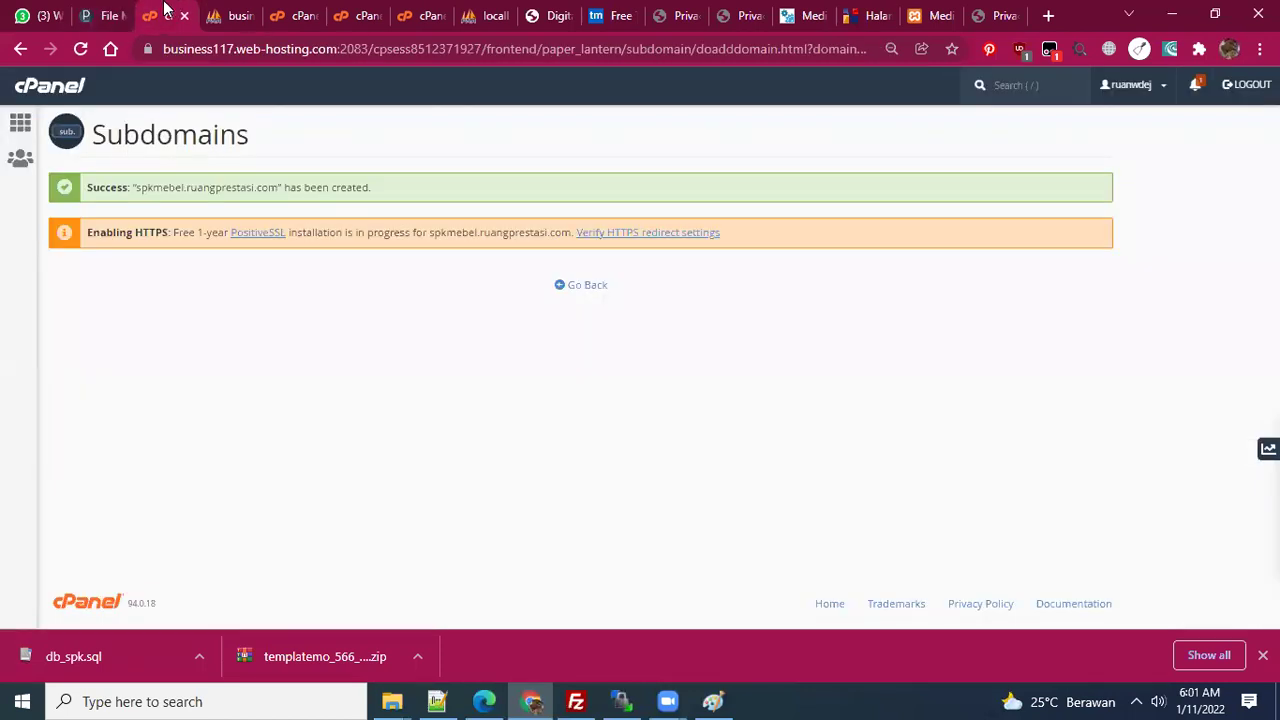
double_click(190, 187)
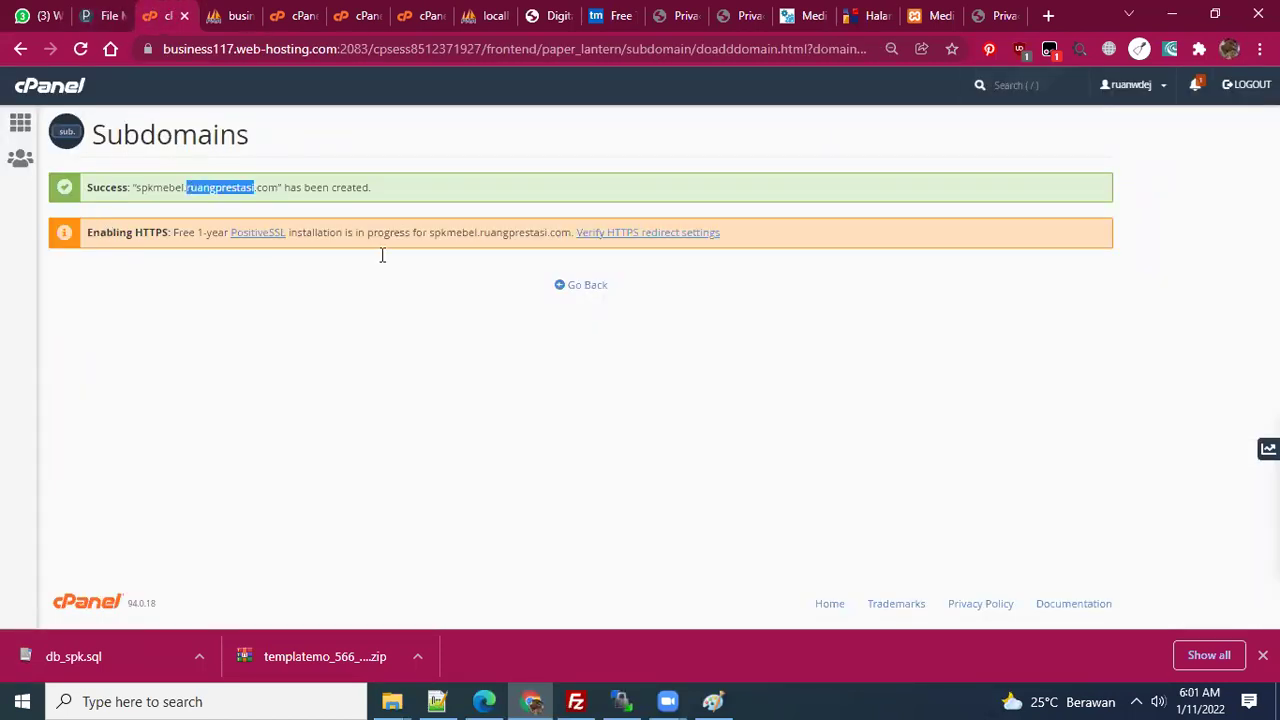
click(18, 125)
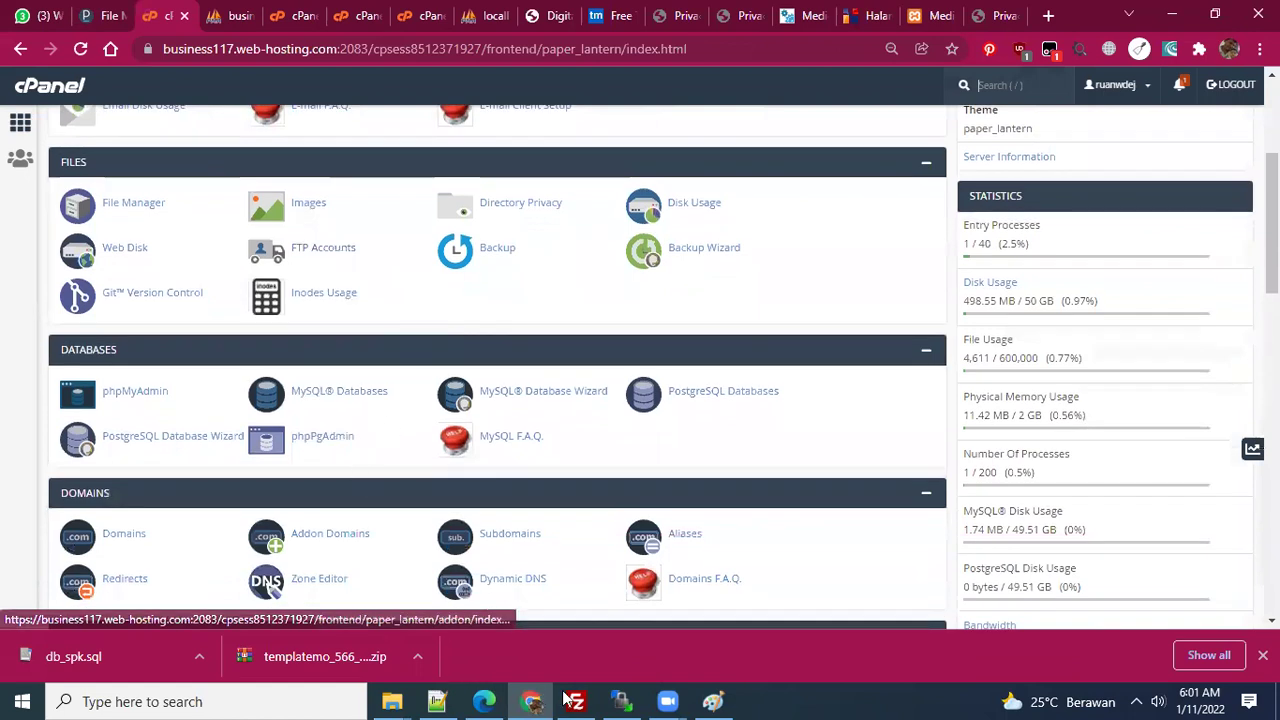
click(572, 701)
click(572, 701)
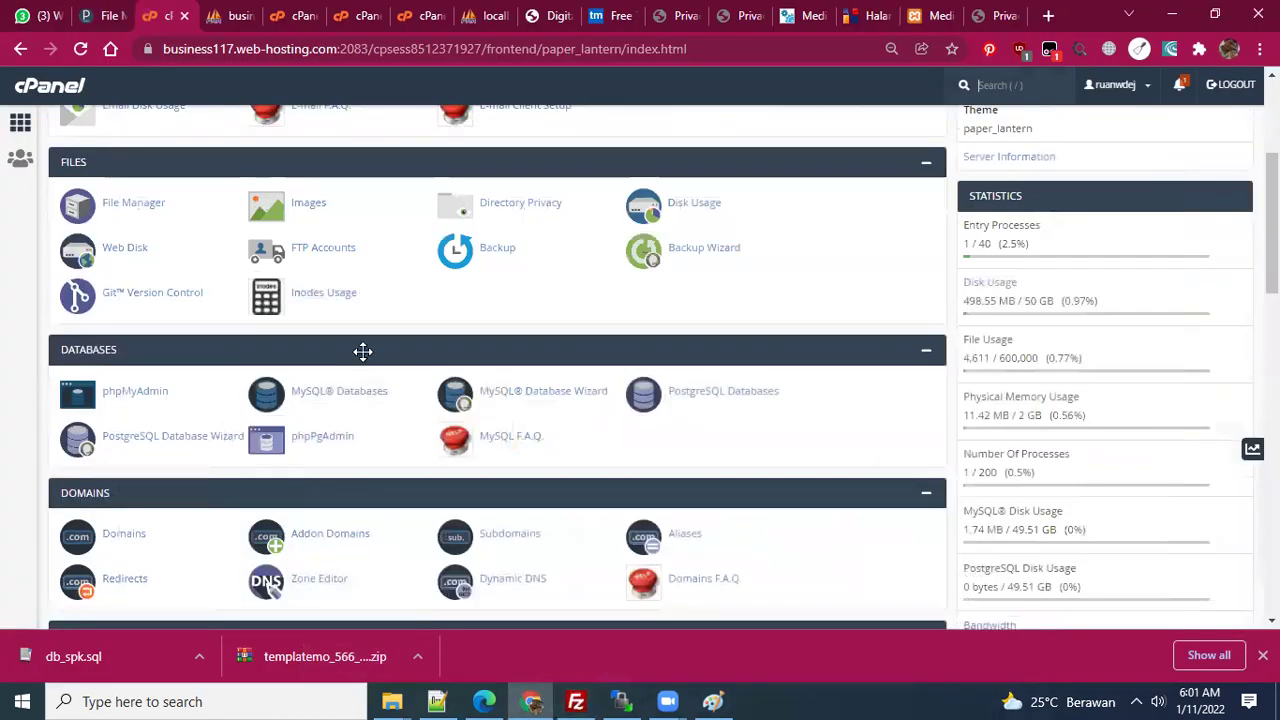
scroll(363, 351, down, 1)
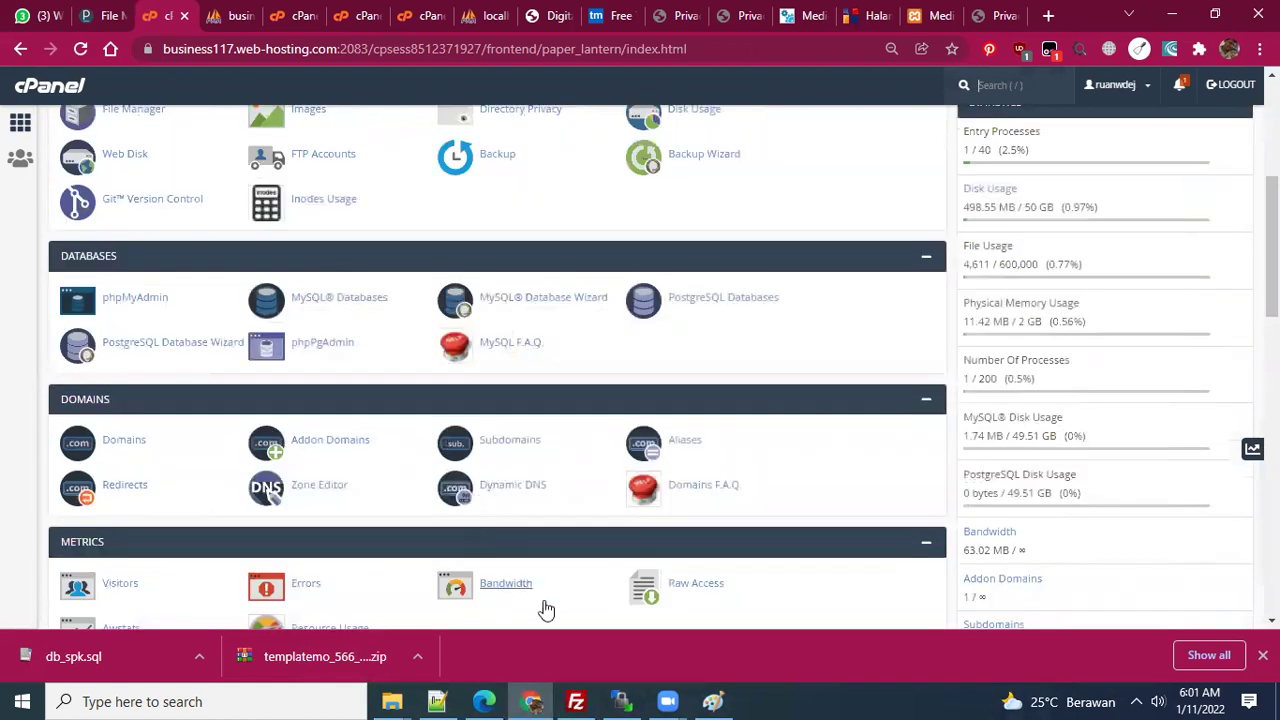
- Reconnect FileZilla to ruangprestasi.com from history and close the other server's connection tabs
click(576, 701)
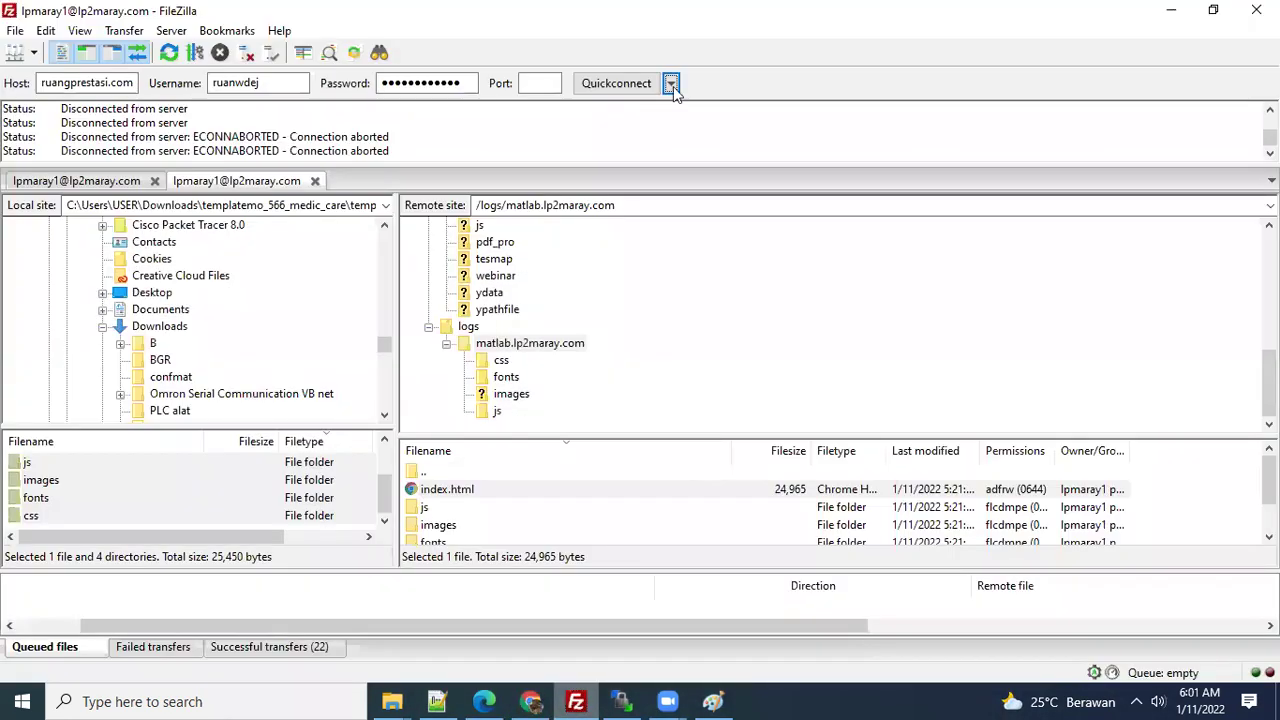
click(671, 85)
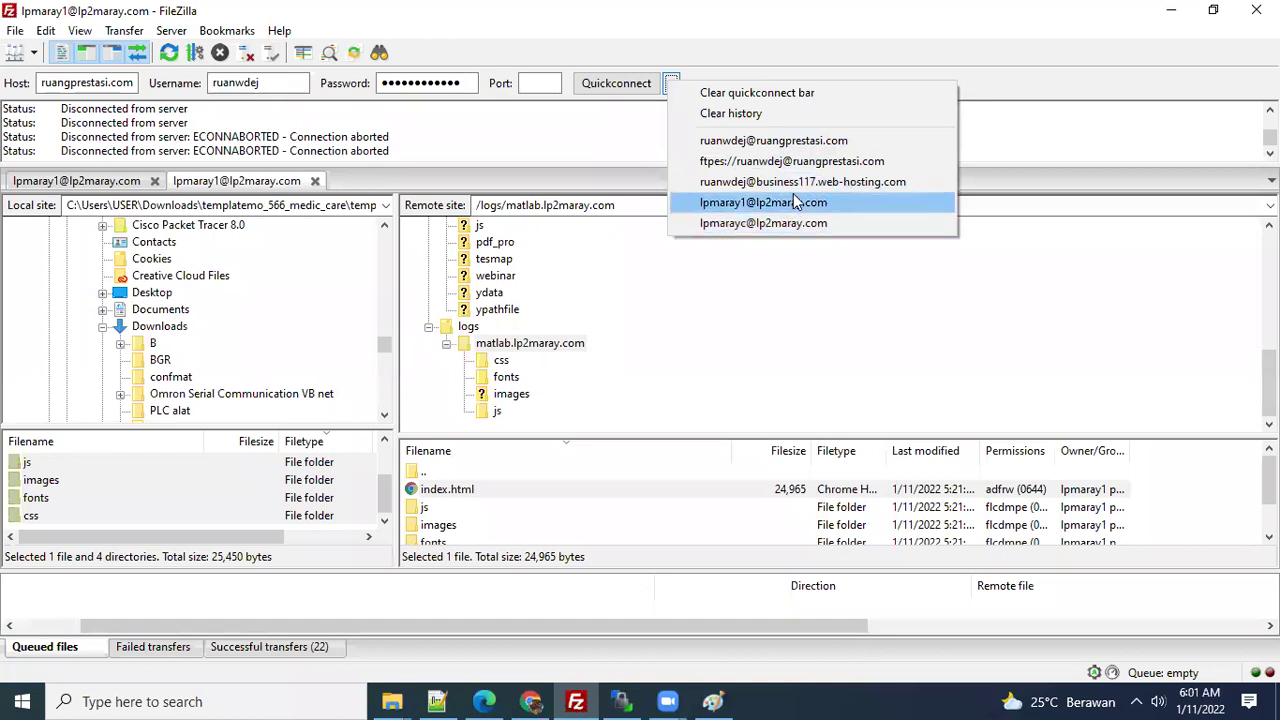
click(784, 141)
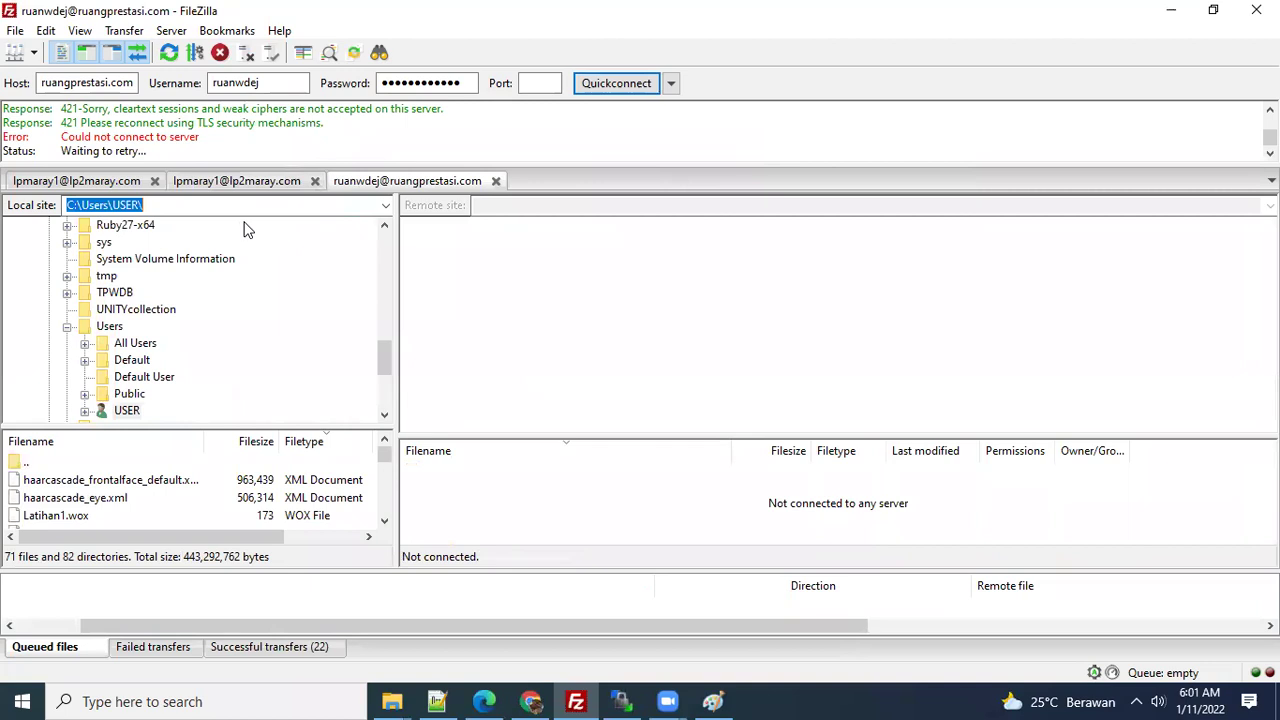
click(315, 181)
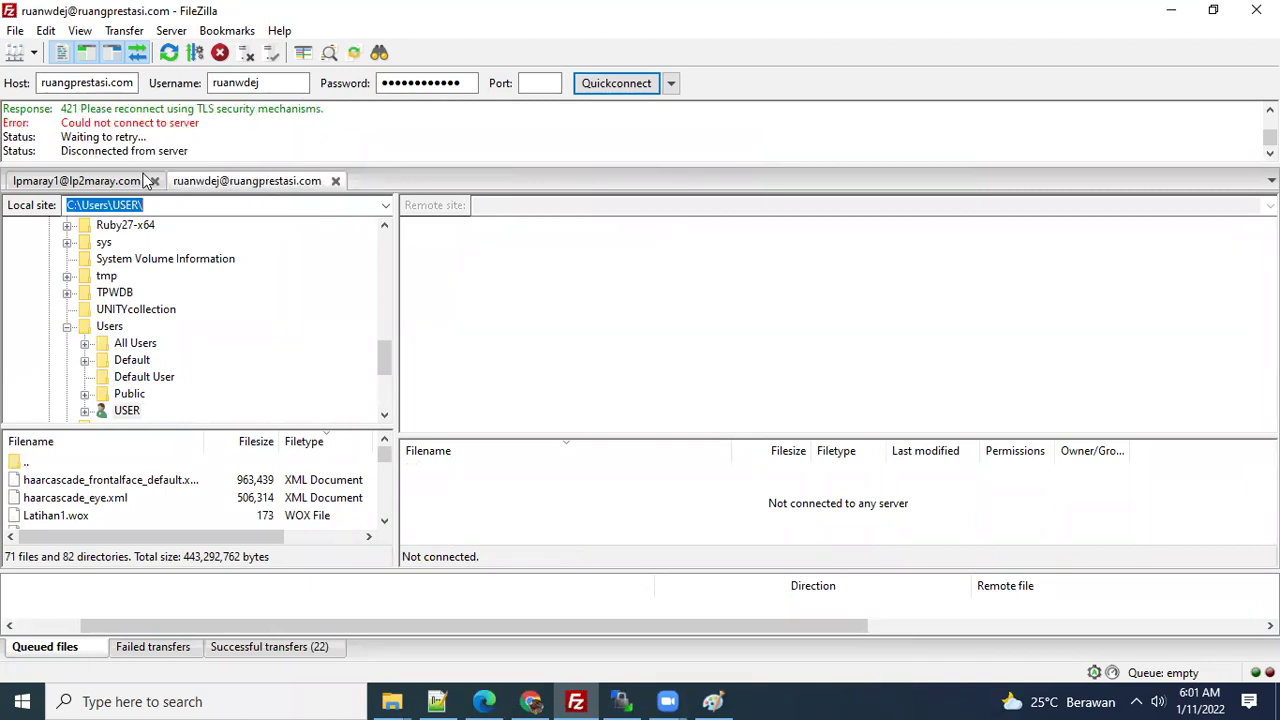
click(154, 181)
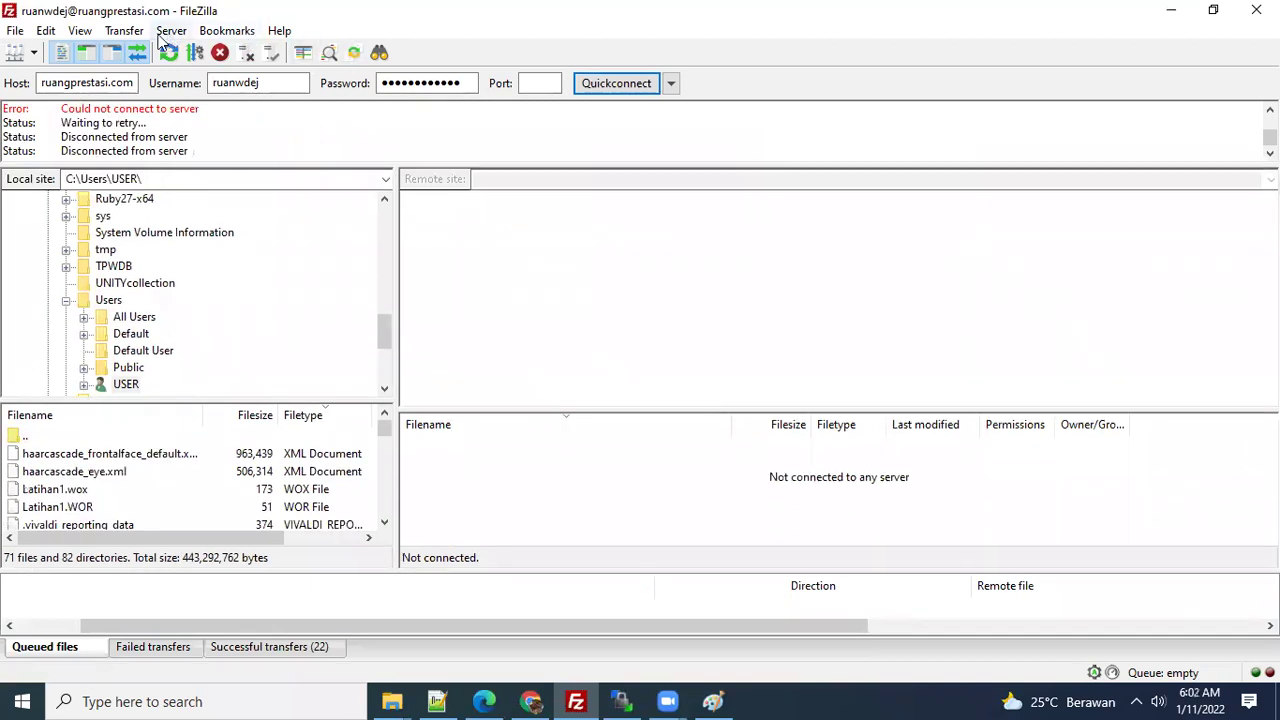
- Highlight 'security' in the FileZilla error log and bring WinSCP forward
double_click(245, 140)
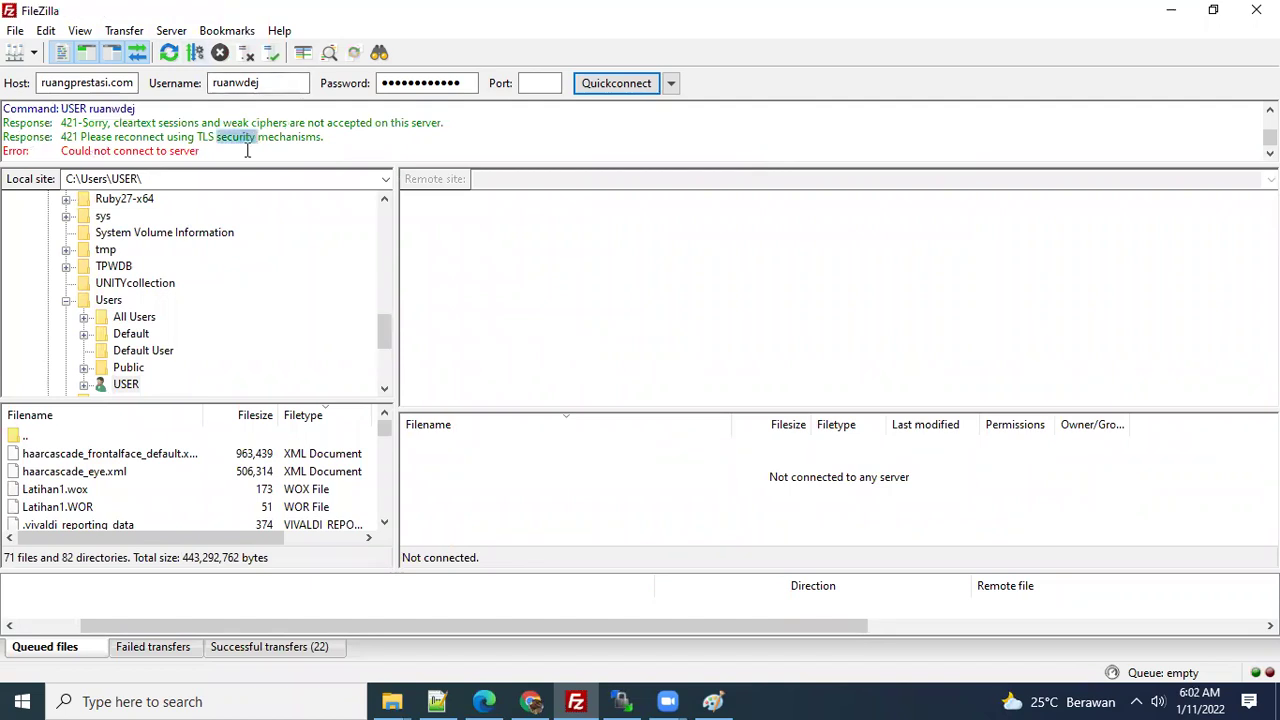
click(622, 701)
click(322, 130)
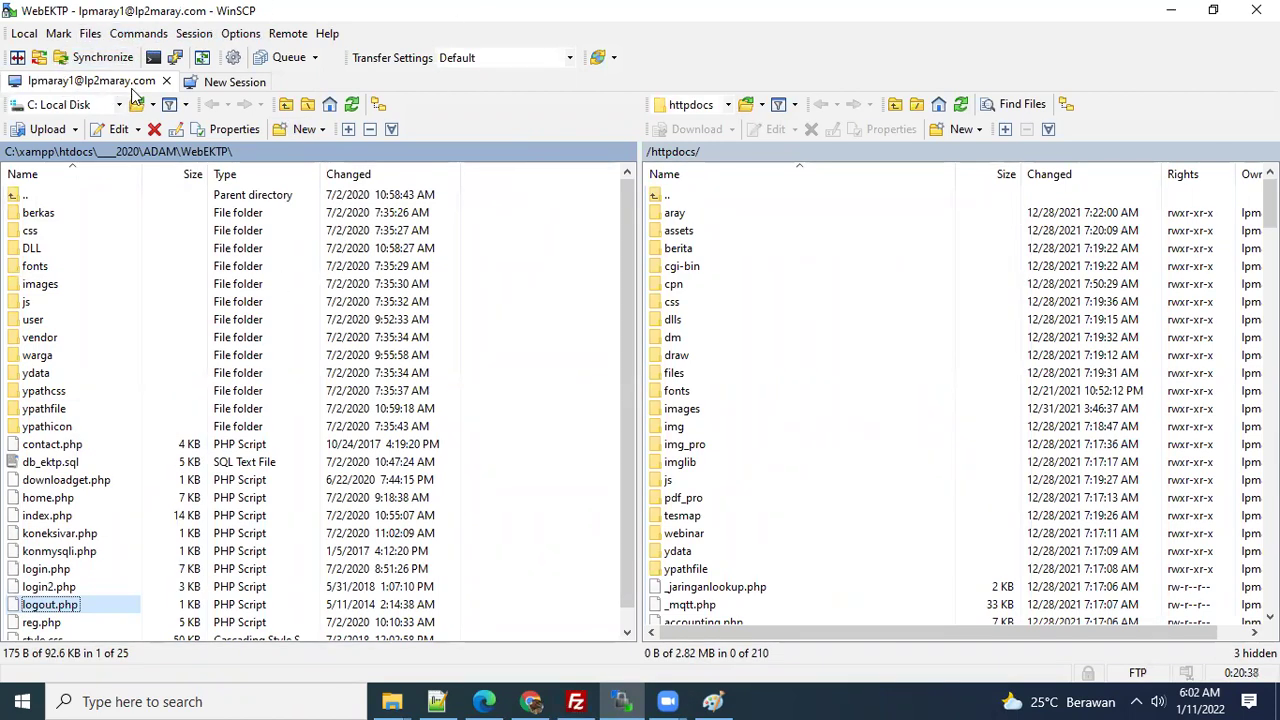
click(224, 84)
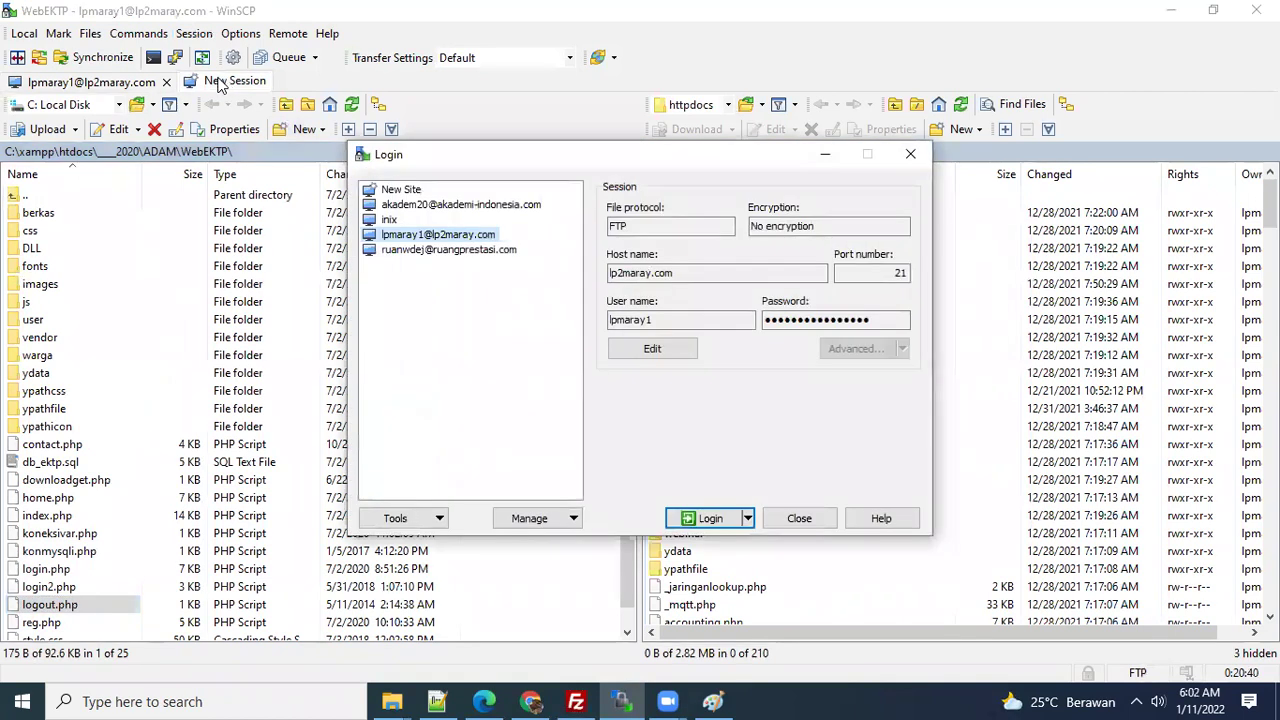
click(430, 250)
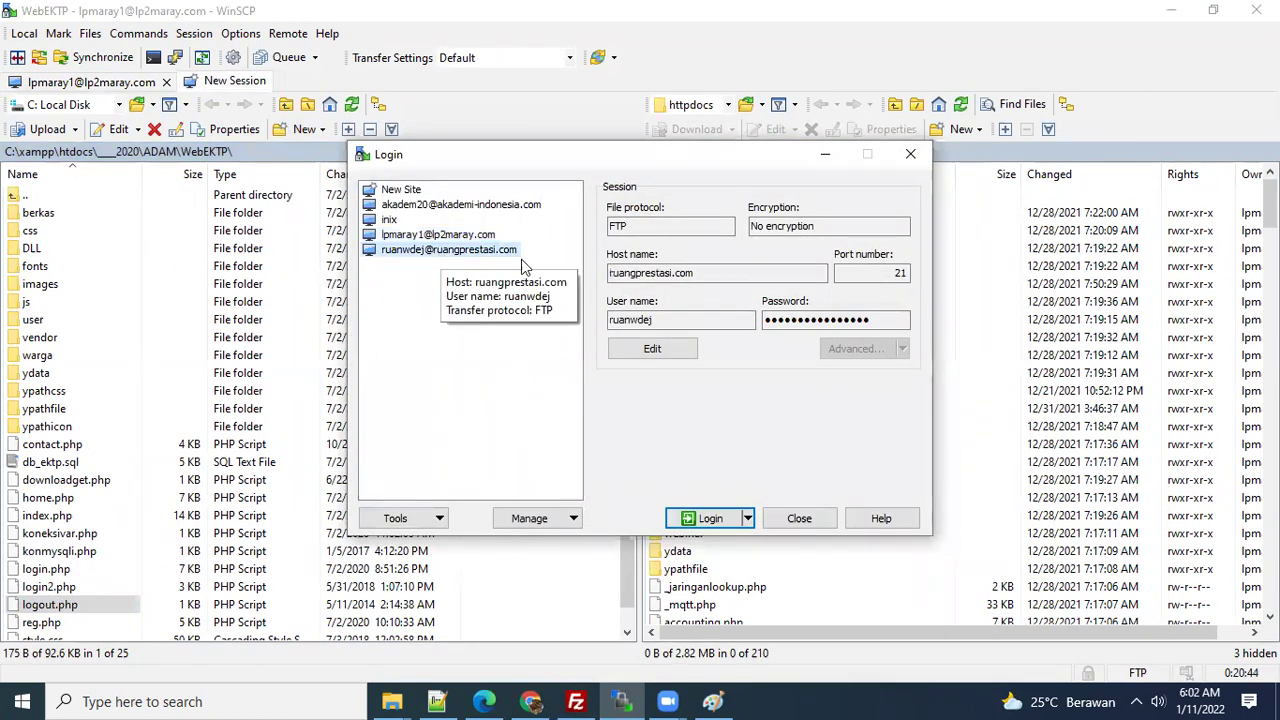
click(714, 517)
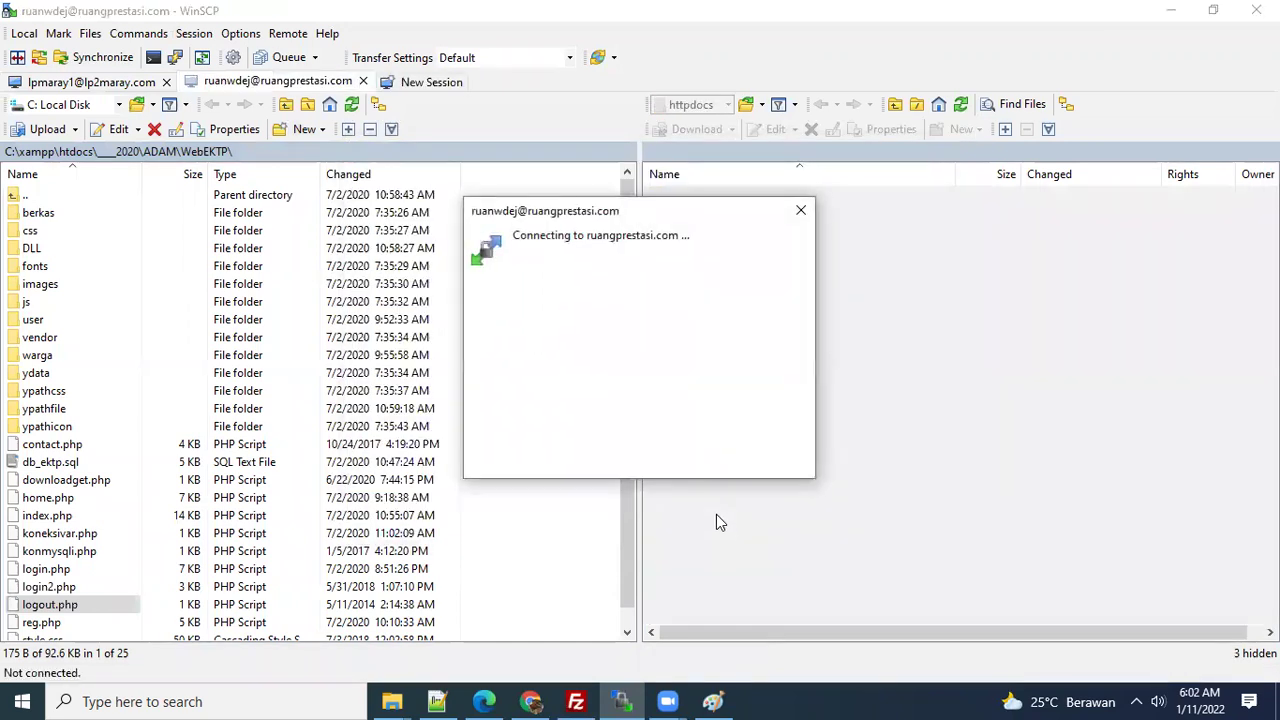
double_click(648, 367)
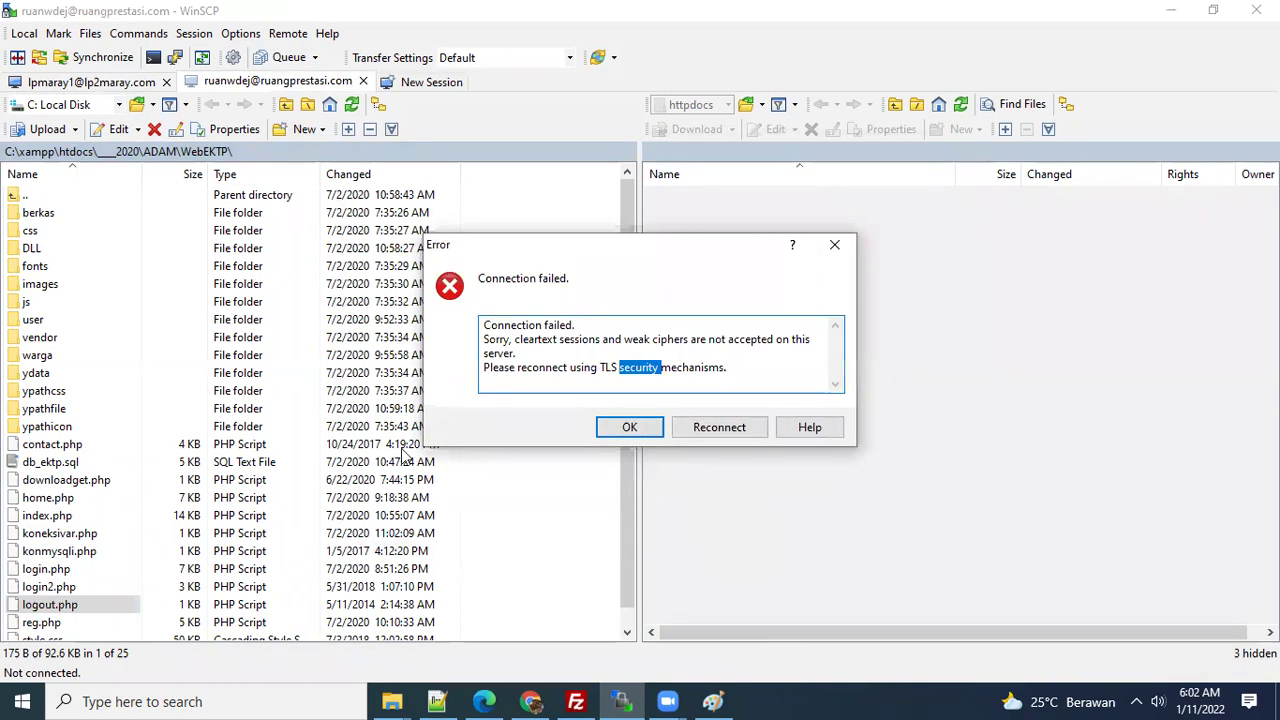
double_click(663, 340)
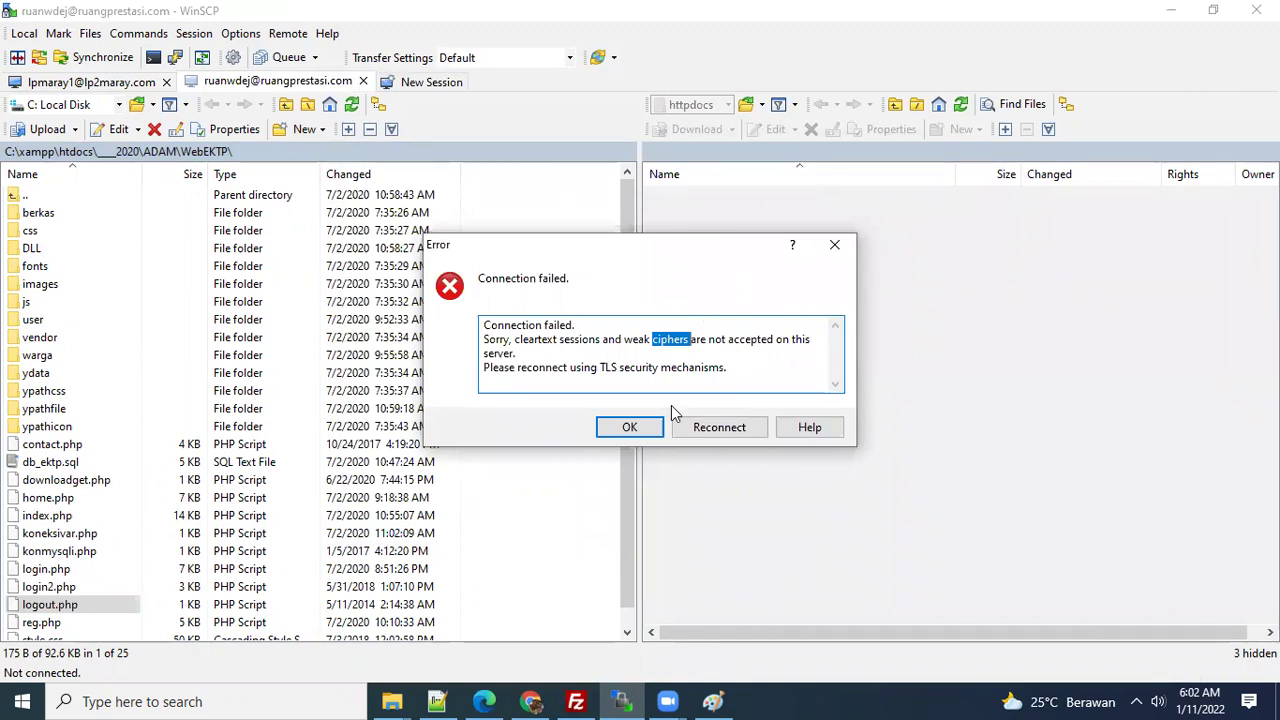
click(834, 245)
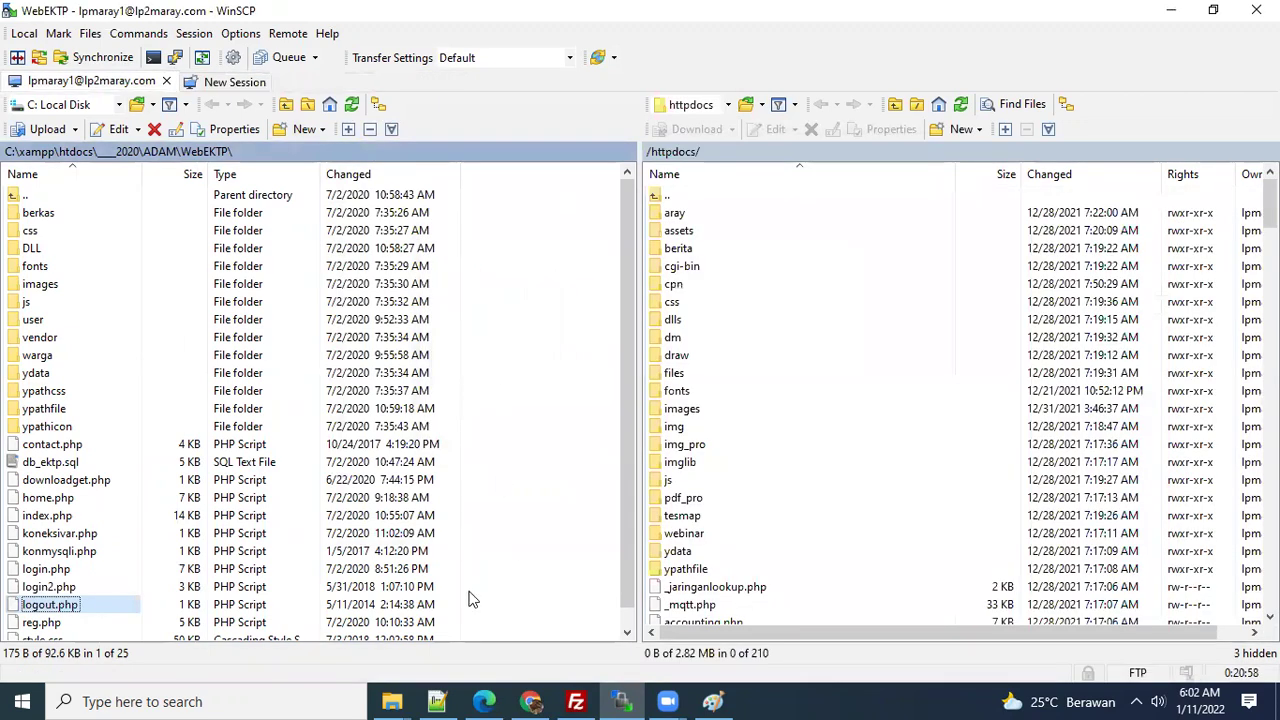
- Review the hosting database settings on lines 10–14 of koneksivar.php, then return to cPanel in Chrome
click(437, 701)
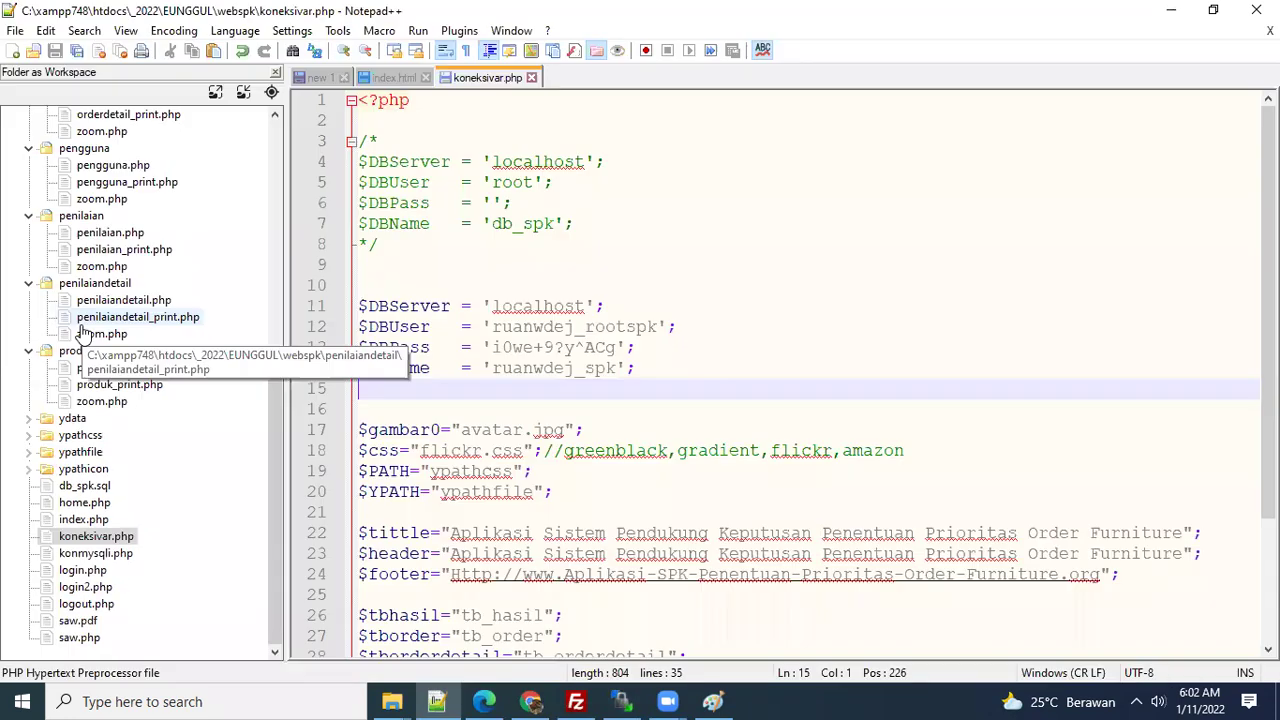
scroll(131, 401, up, 5)
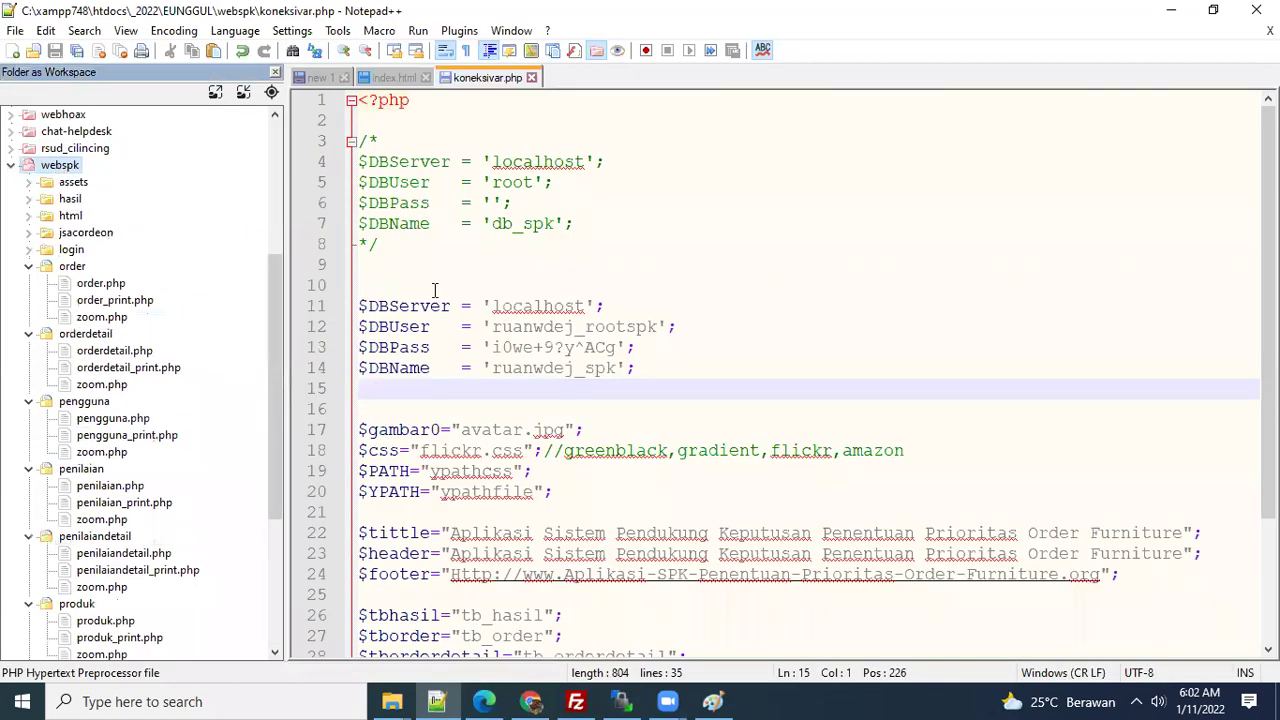
click(506, 290)
drag(408, 287, 630, 371)
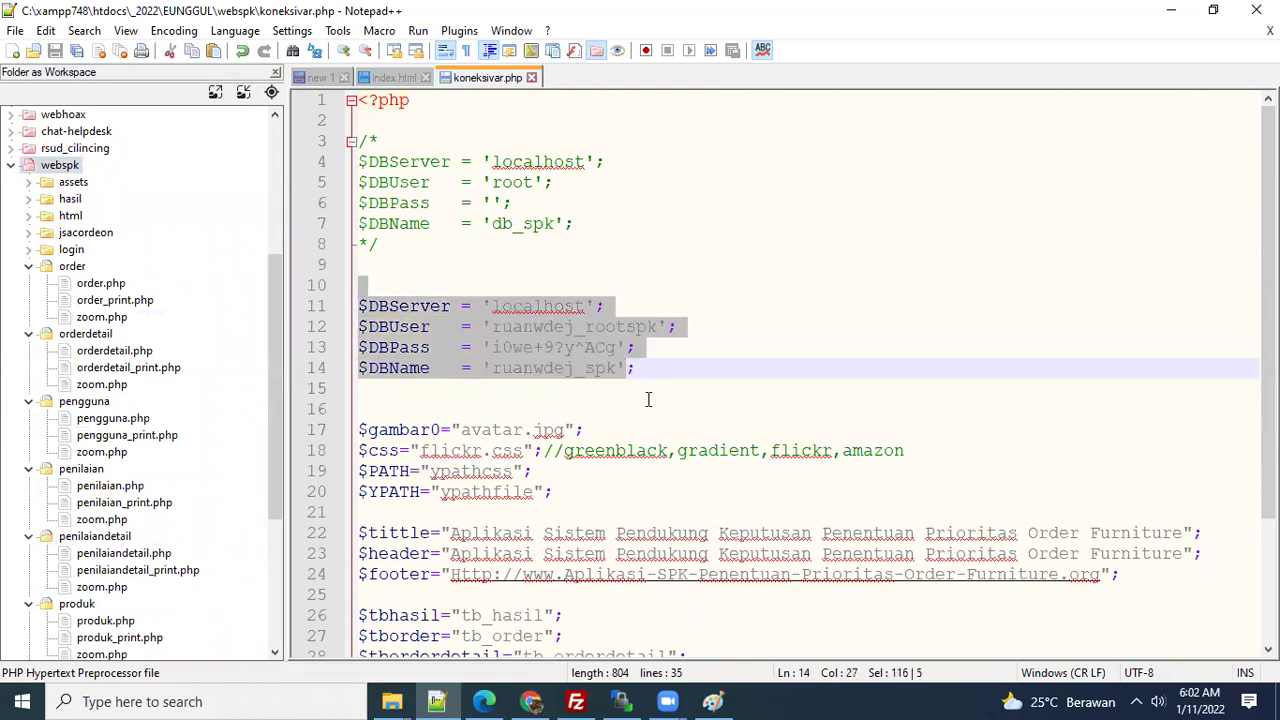
click(648, 399)
drag(441, 306, 605, 347)
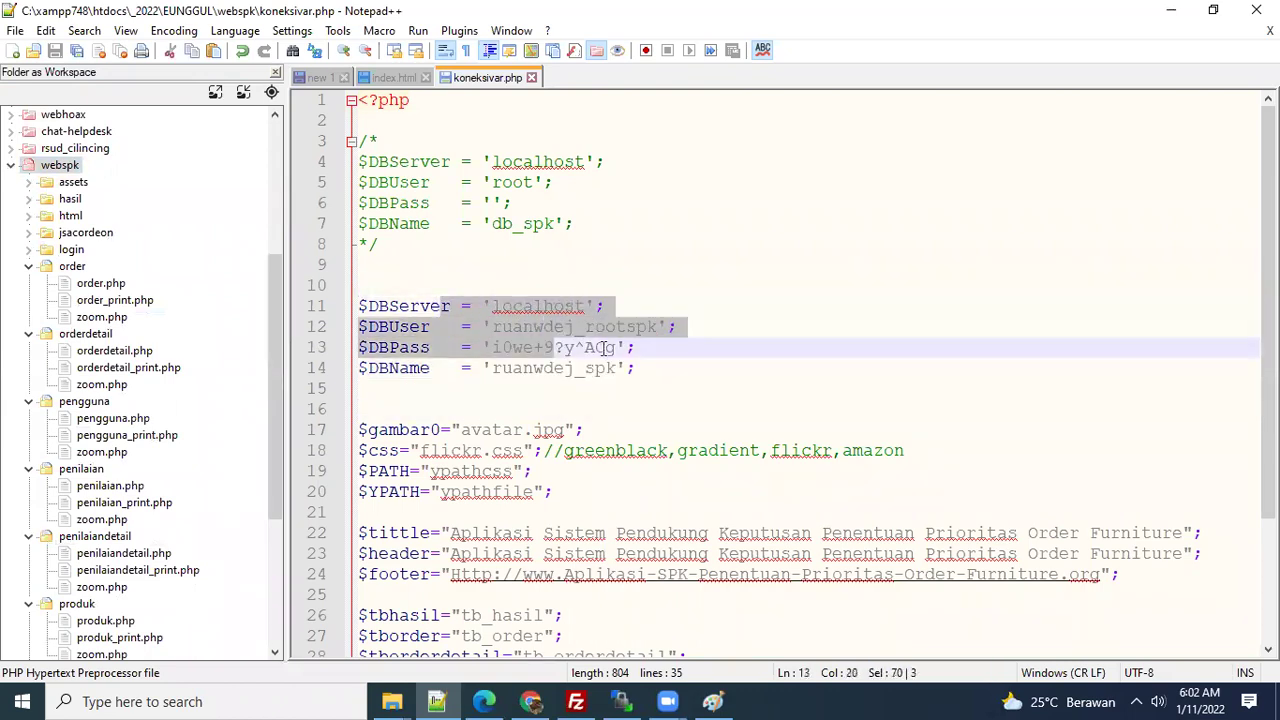
click(645, 368)
right_click(720, 309)
click(638, 289)
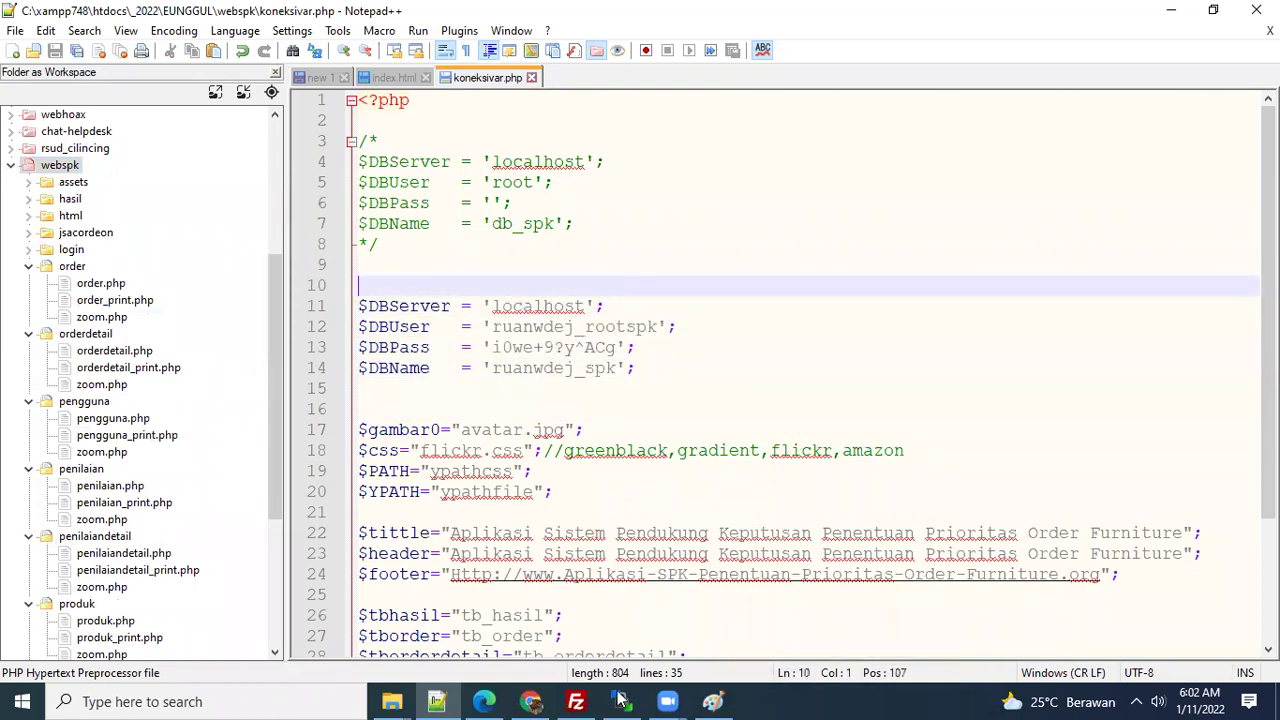
click(534, 700)
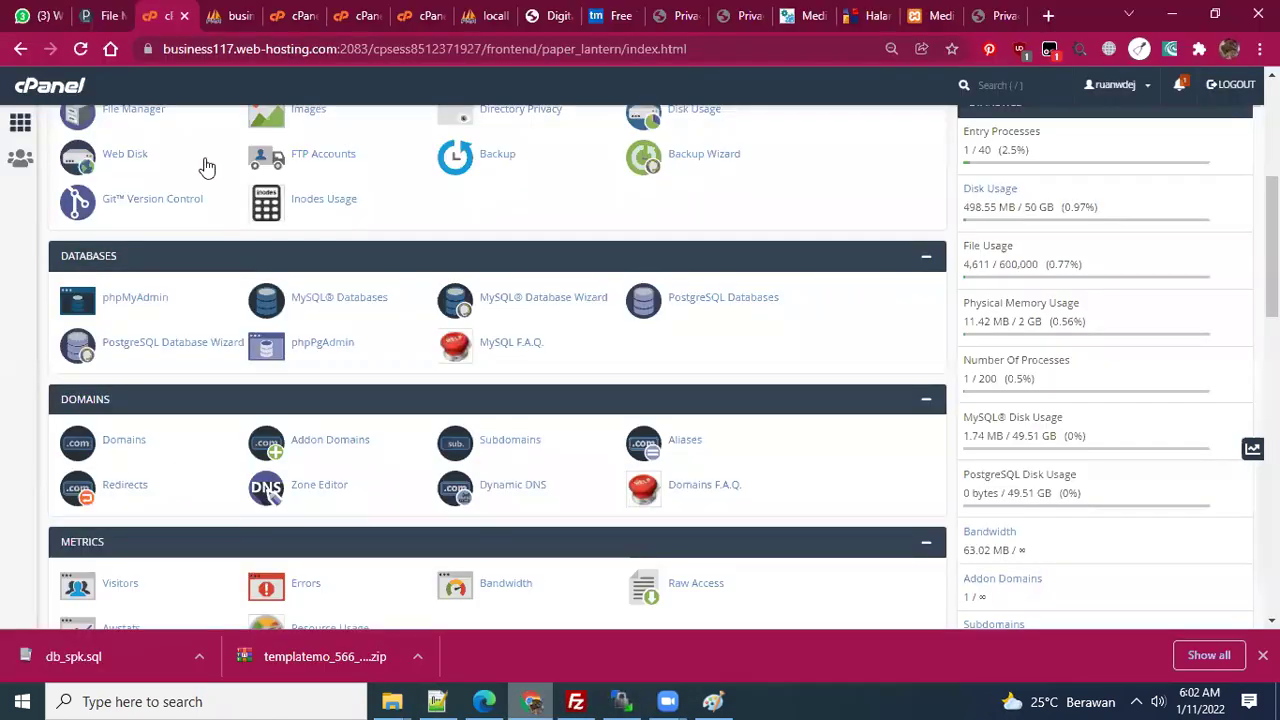
- Scroll down to Softaculous Apps Installer and advance its category list until ERP appears
scroll(394, 337, down, 3)
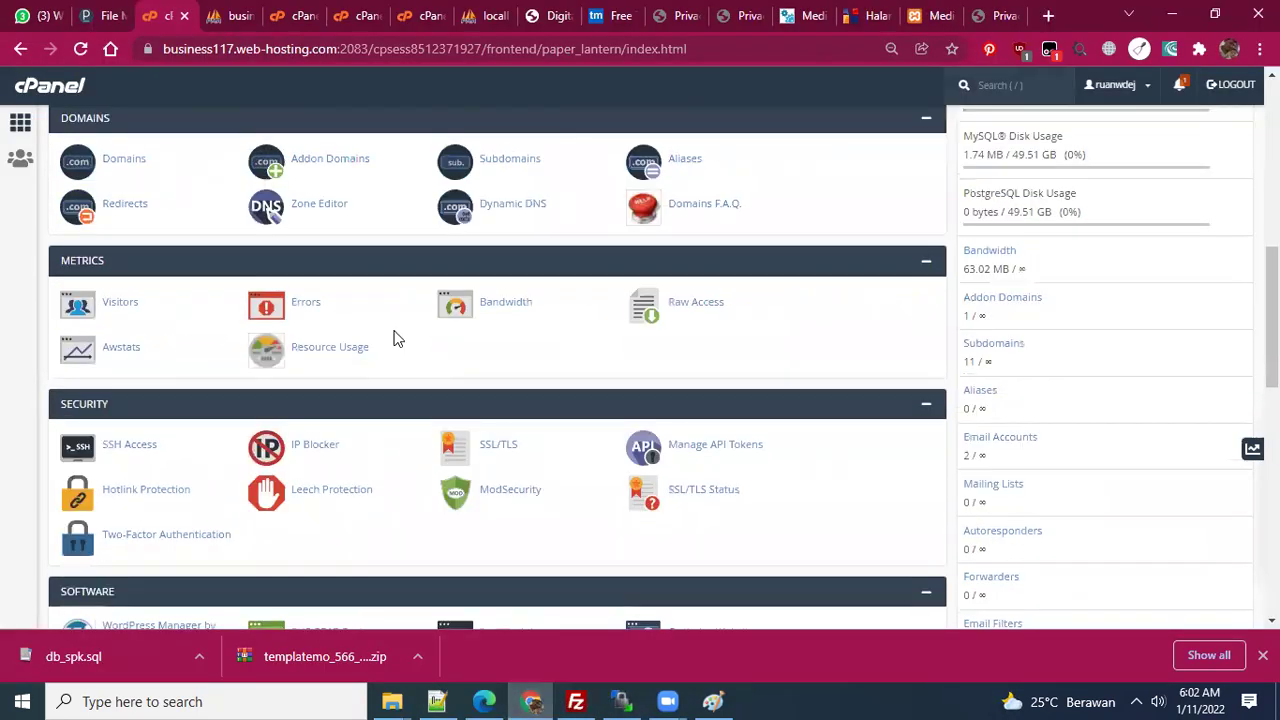
scroll(394, 337, down, 1)
scroll(397, 342, down, 1)
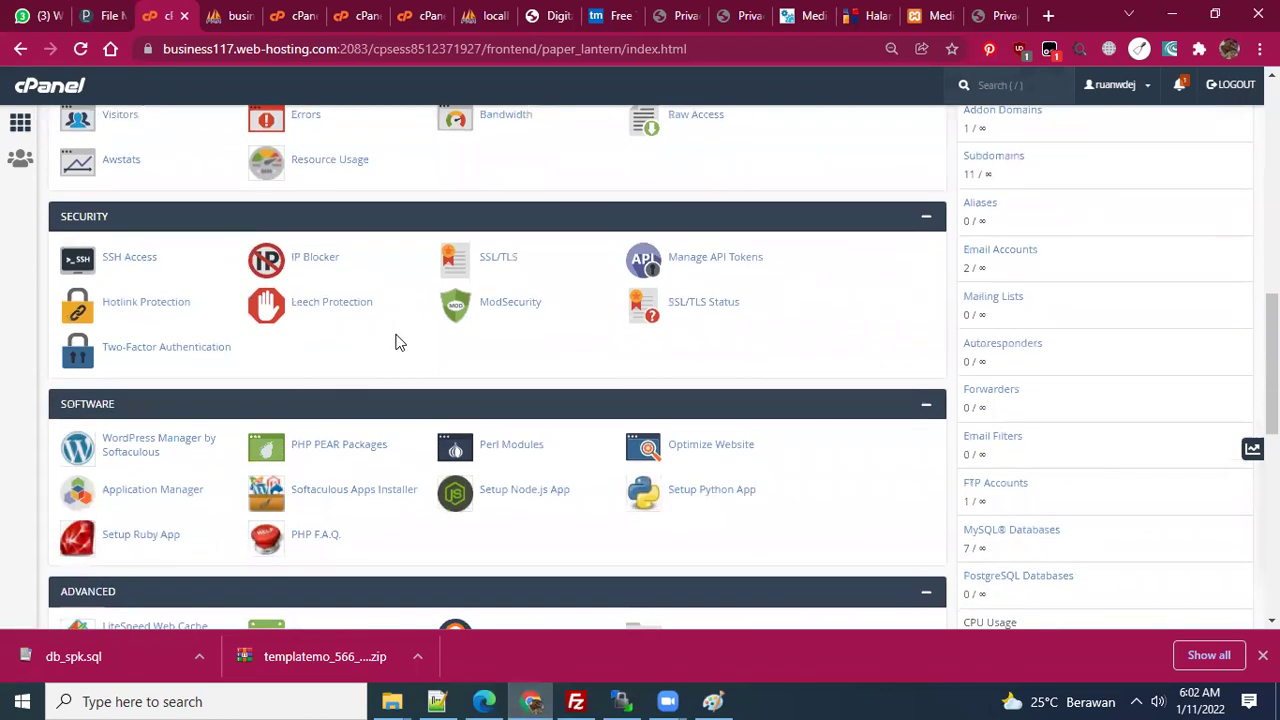
scroll(395, 343, down, 1)
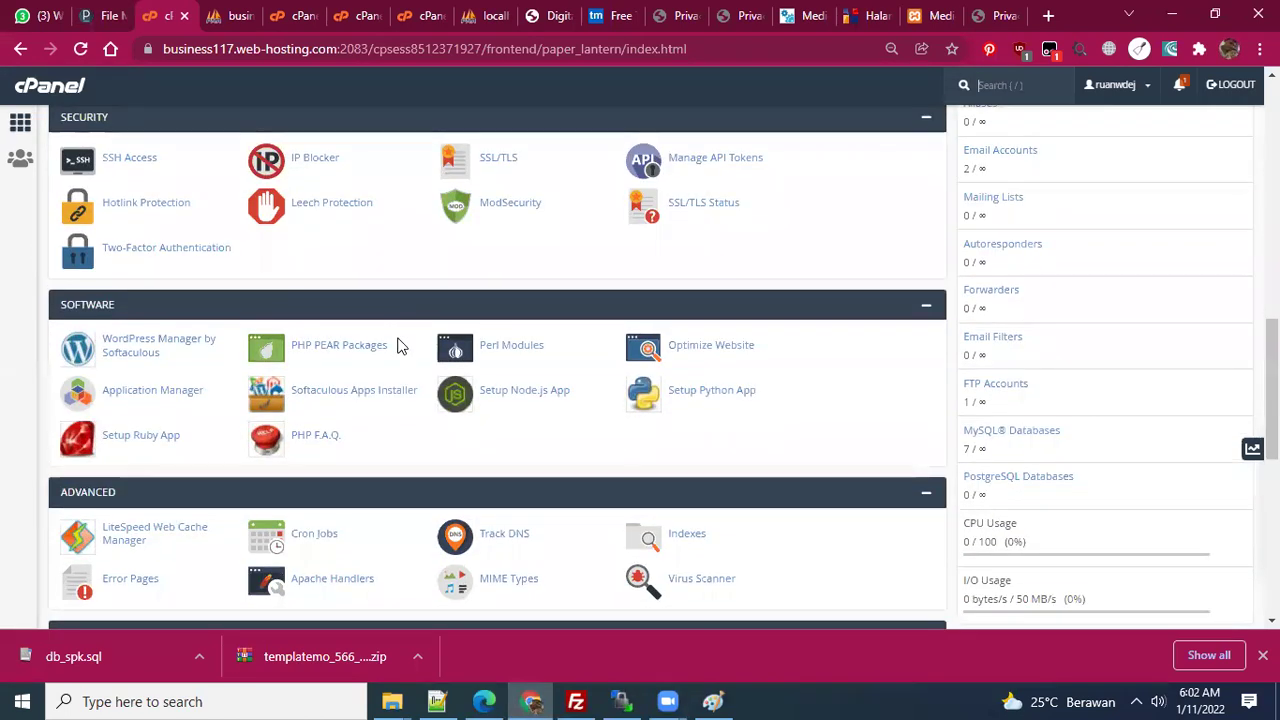
scroll(397, 345, down, 2)
key(slash)
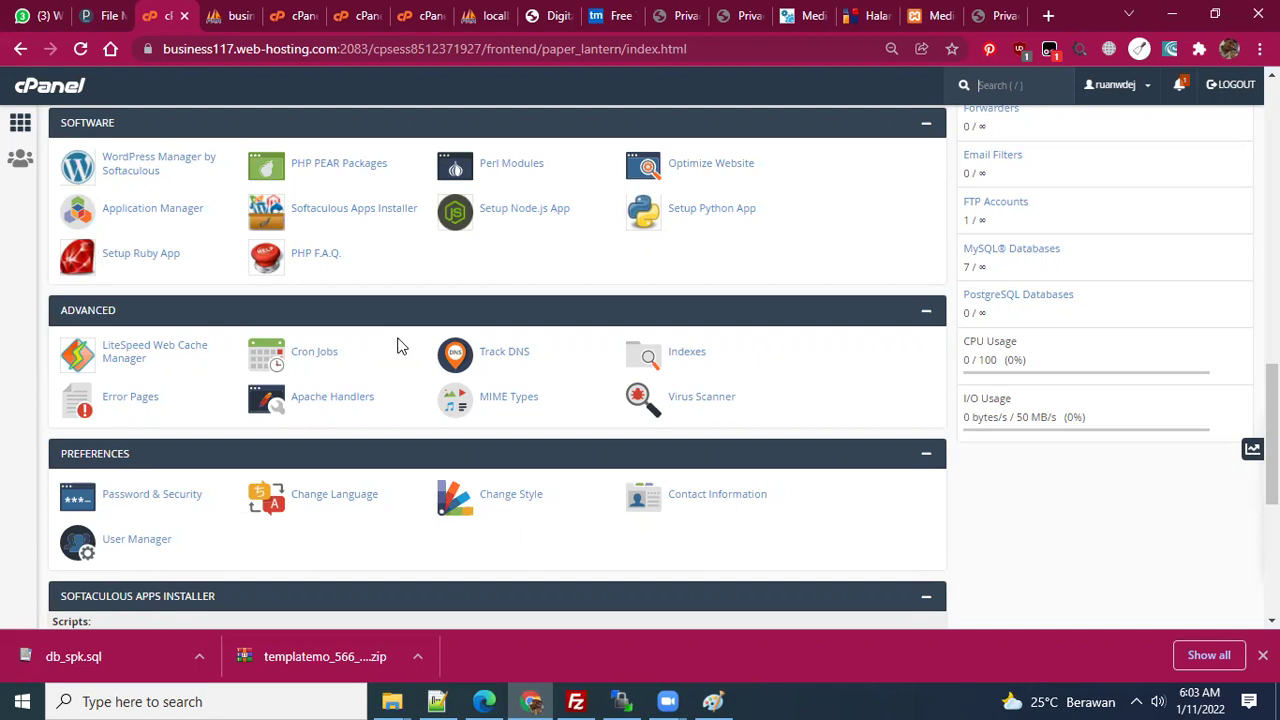
scroll(349, 400, down, 3)
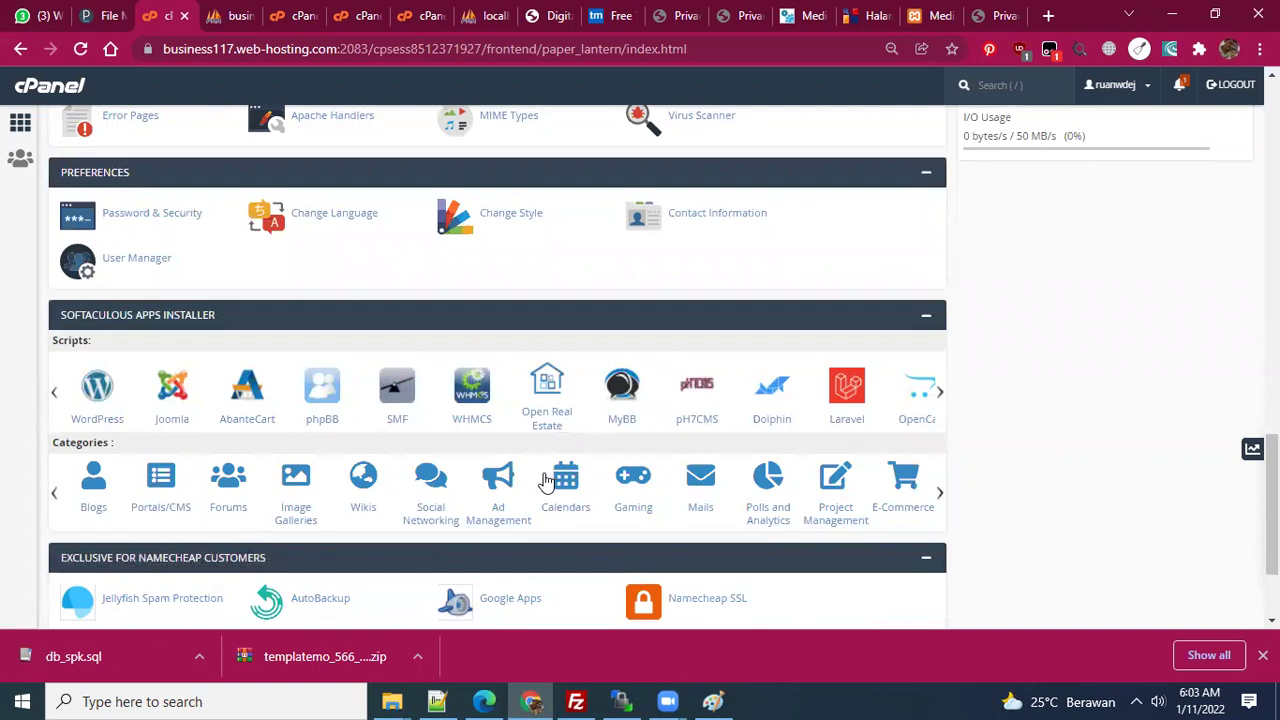
scroll(362, 422, down, 1)
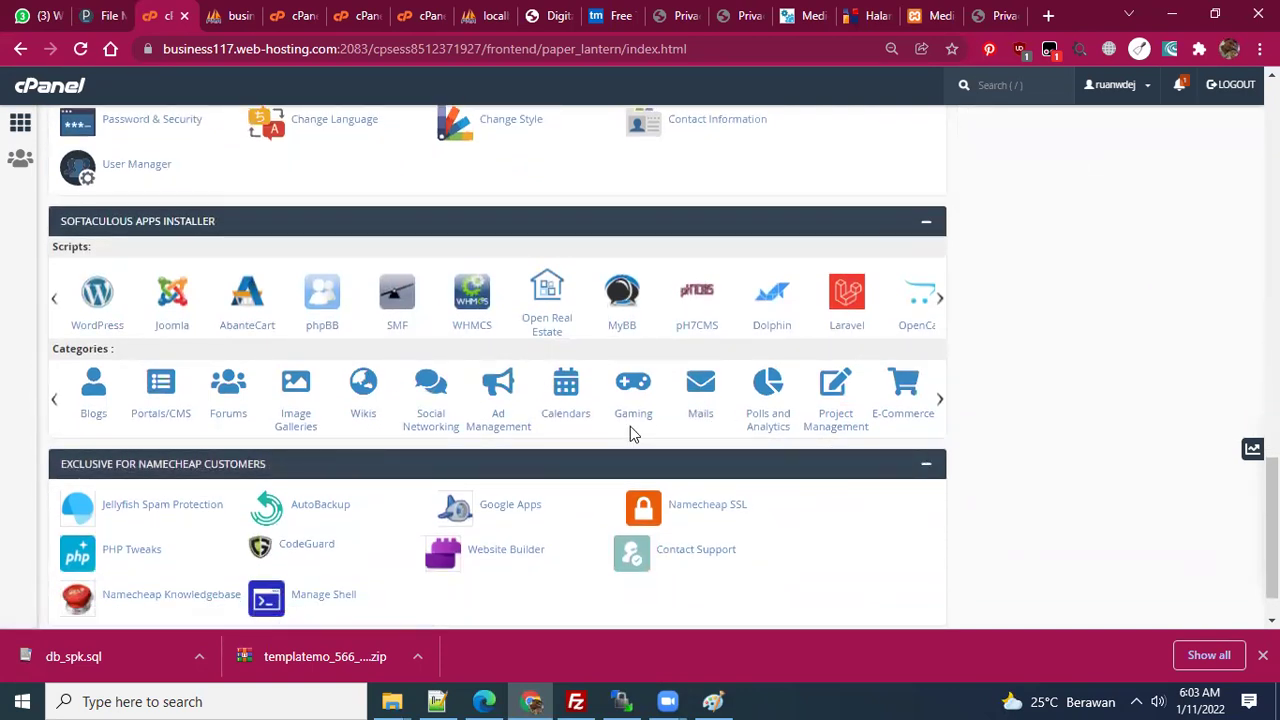
click(940, 402)
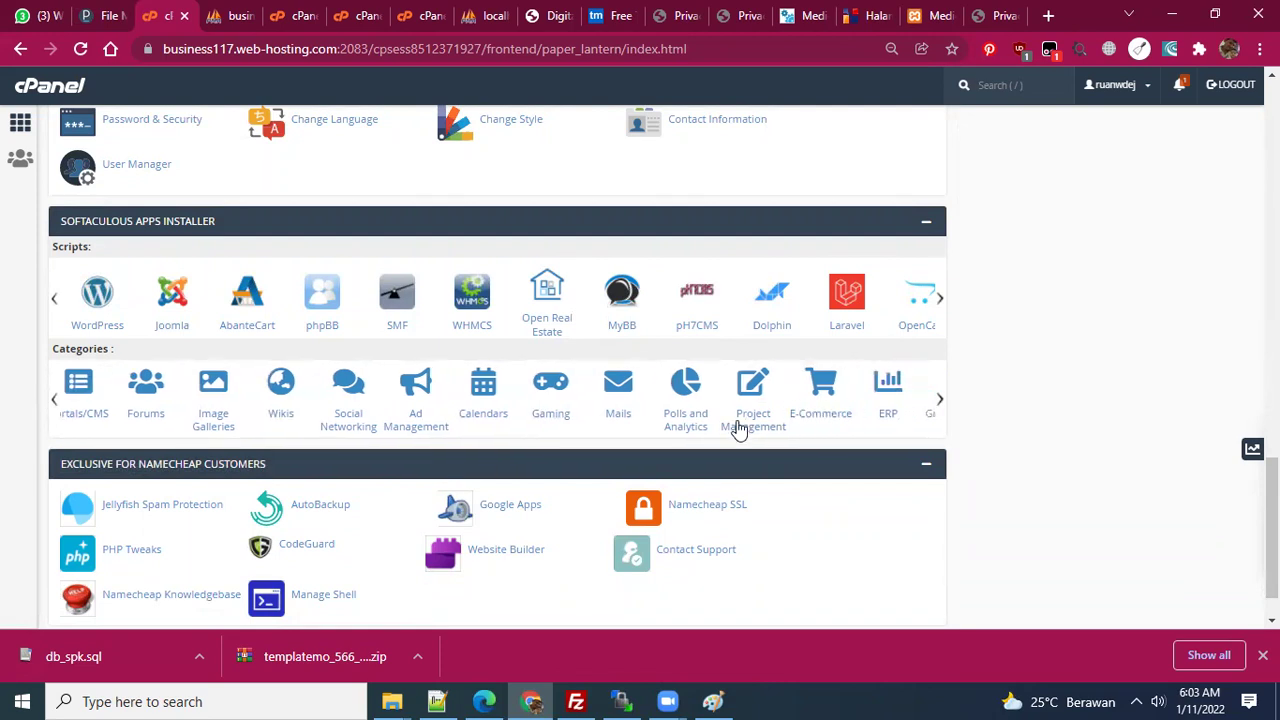
click(818, 400)
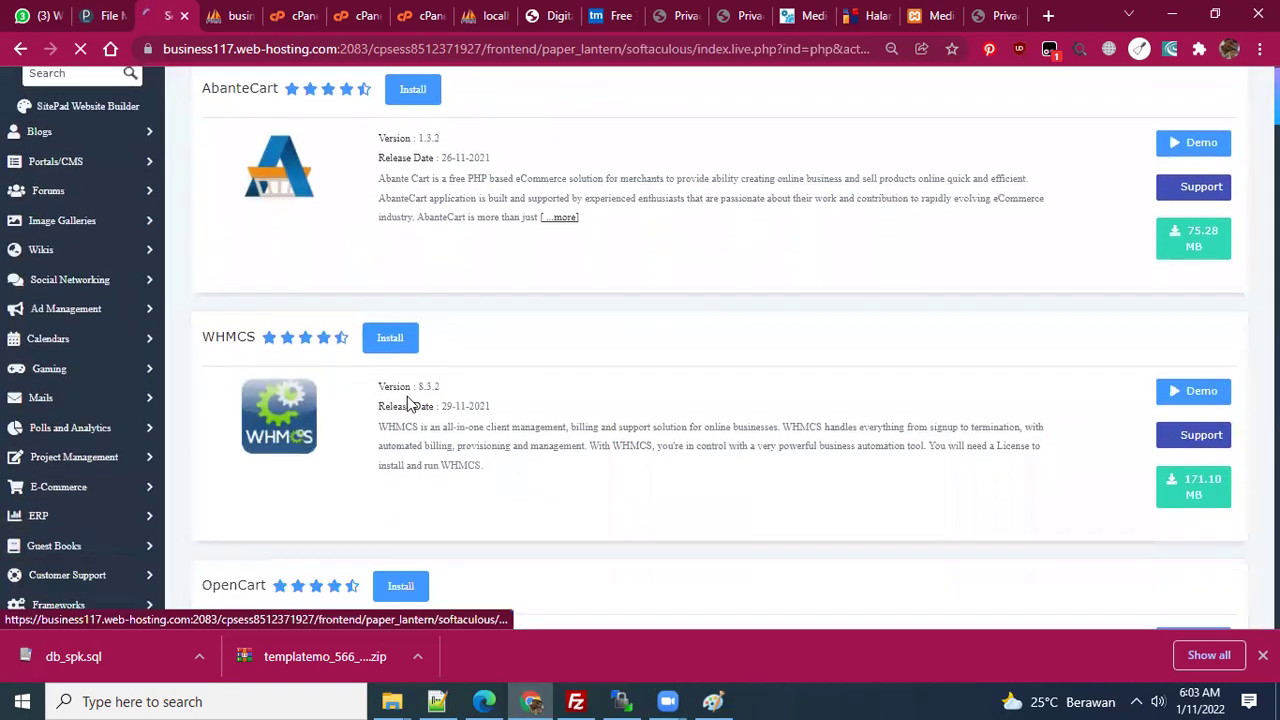
scroll(270, 300, down, 4)
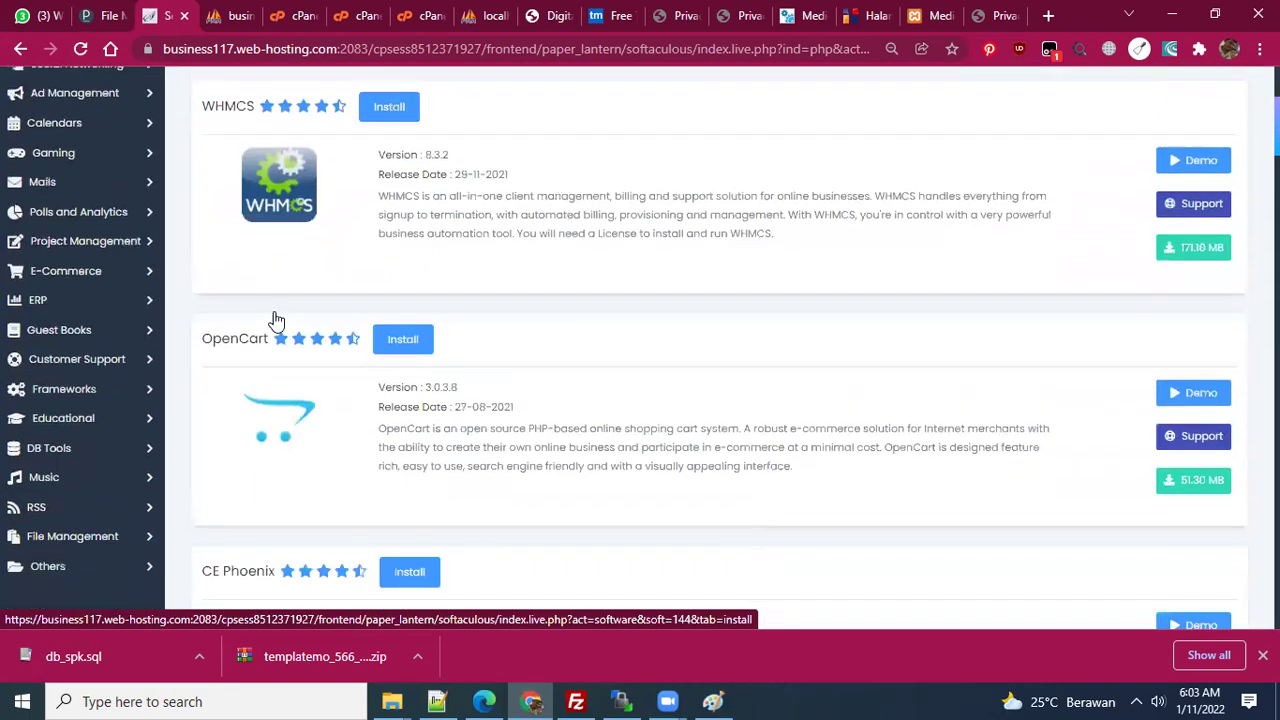
scroll(270, 290, down, 7)
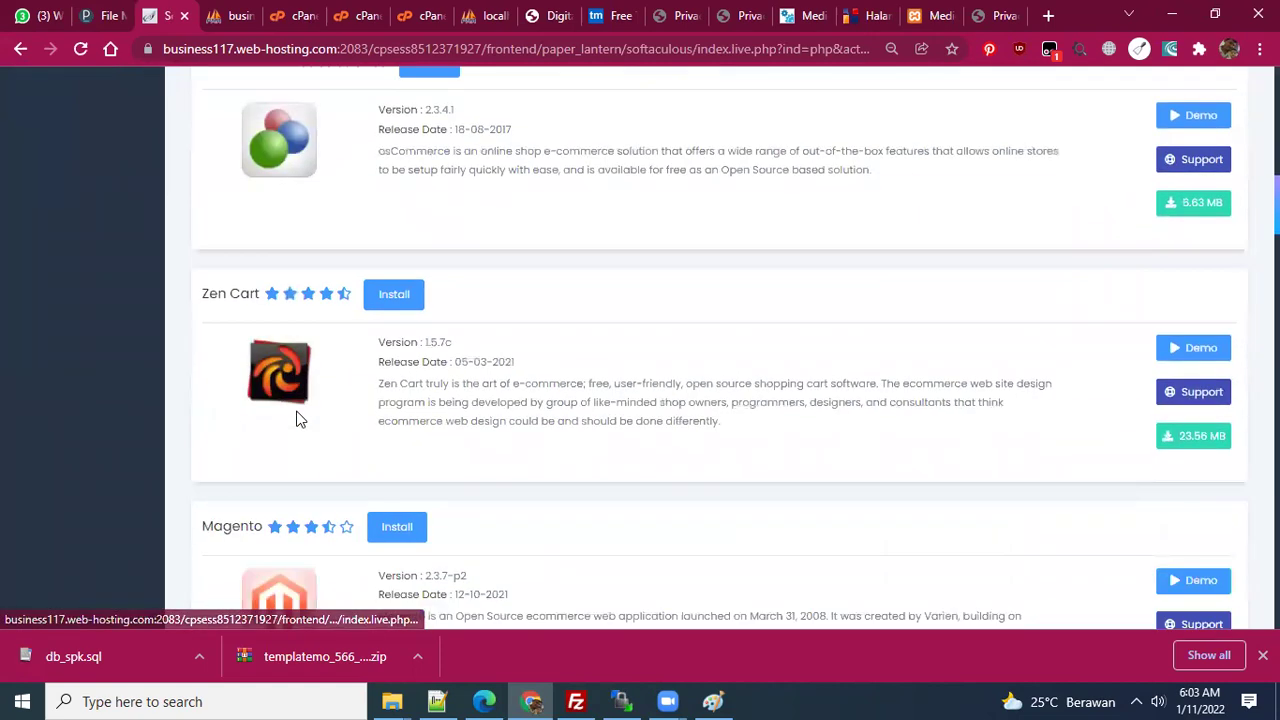
scroll(278, 410, down, 7)
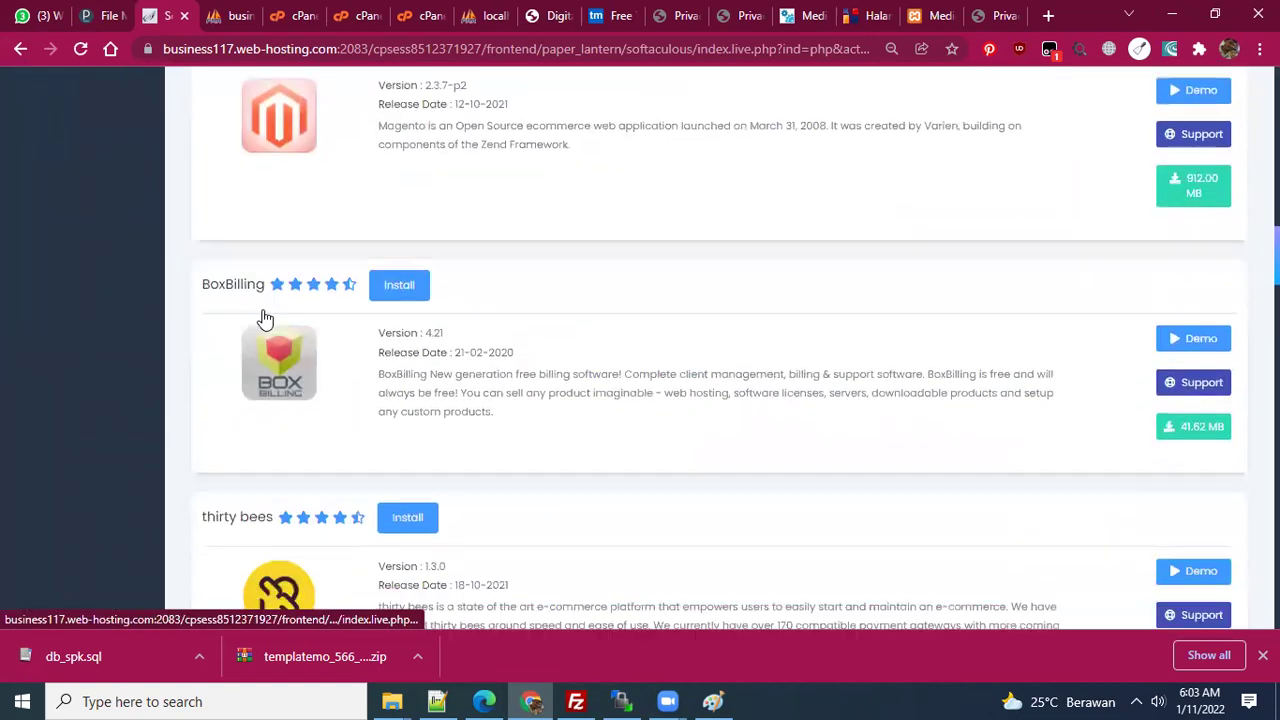
scroll(553, 456, down, 3)
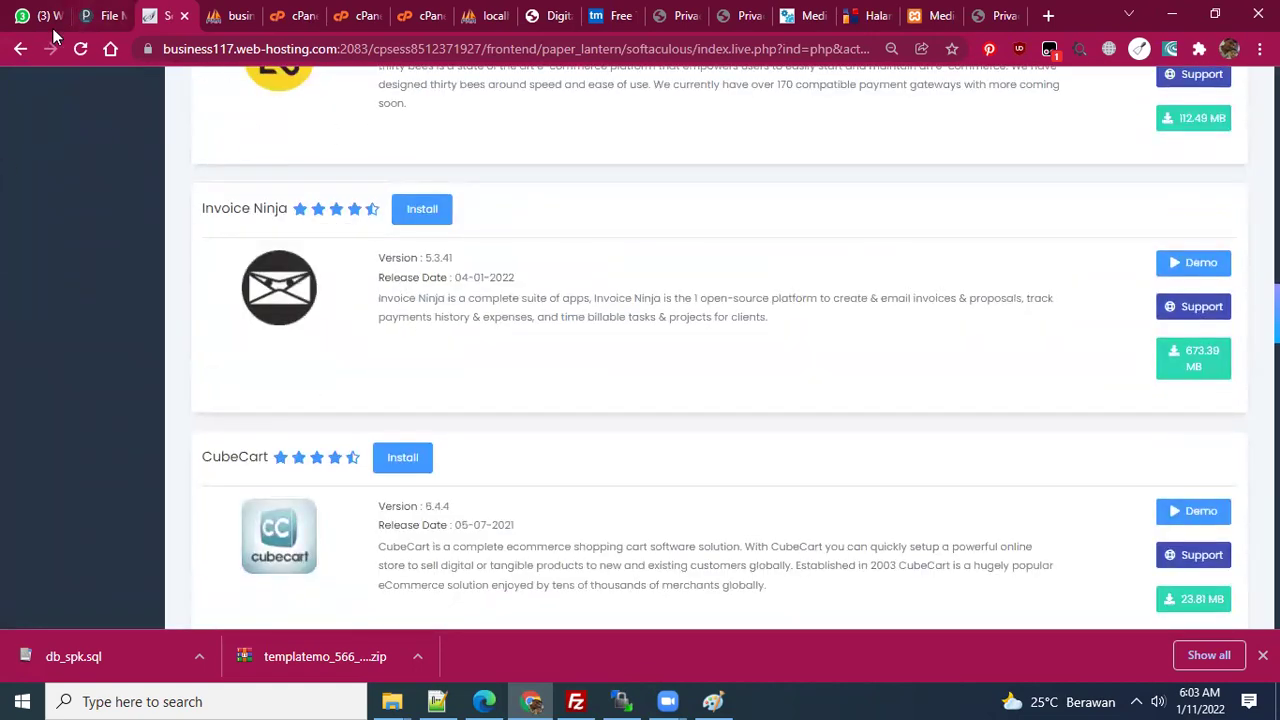
click(18, 50)
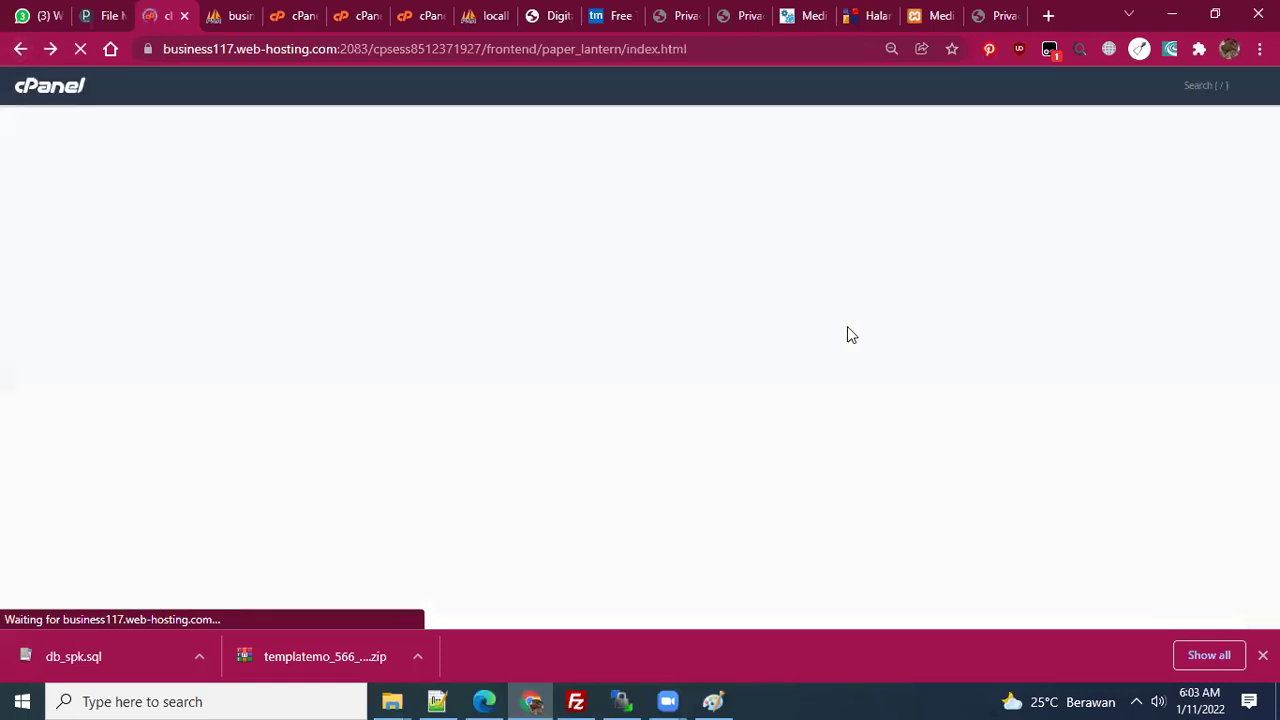
scroll(600, 460, down, 11)
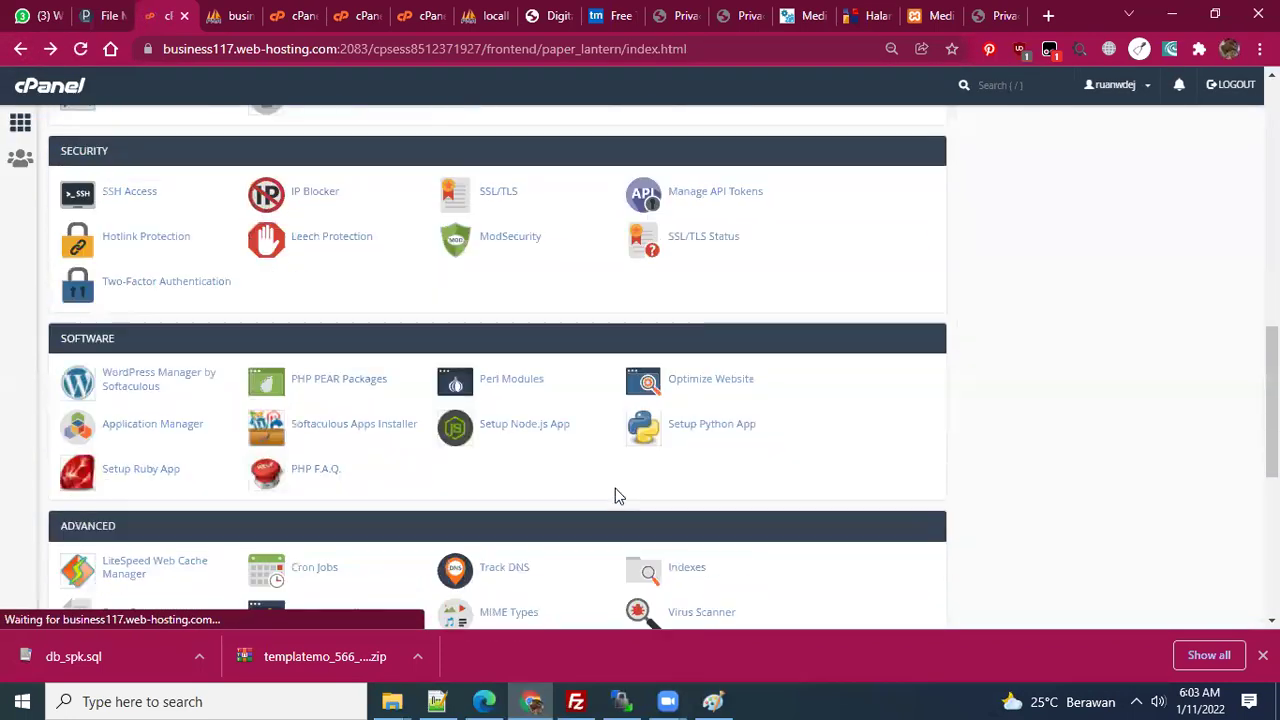
scroll(615, 488, down, 3)
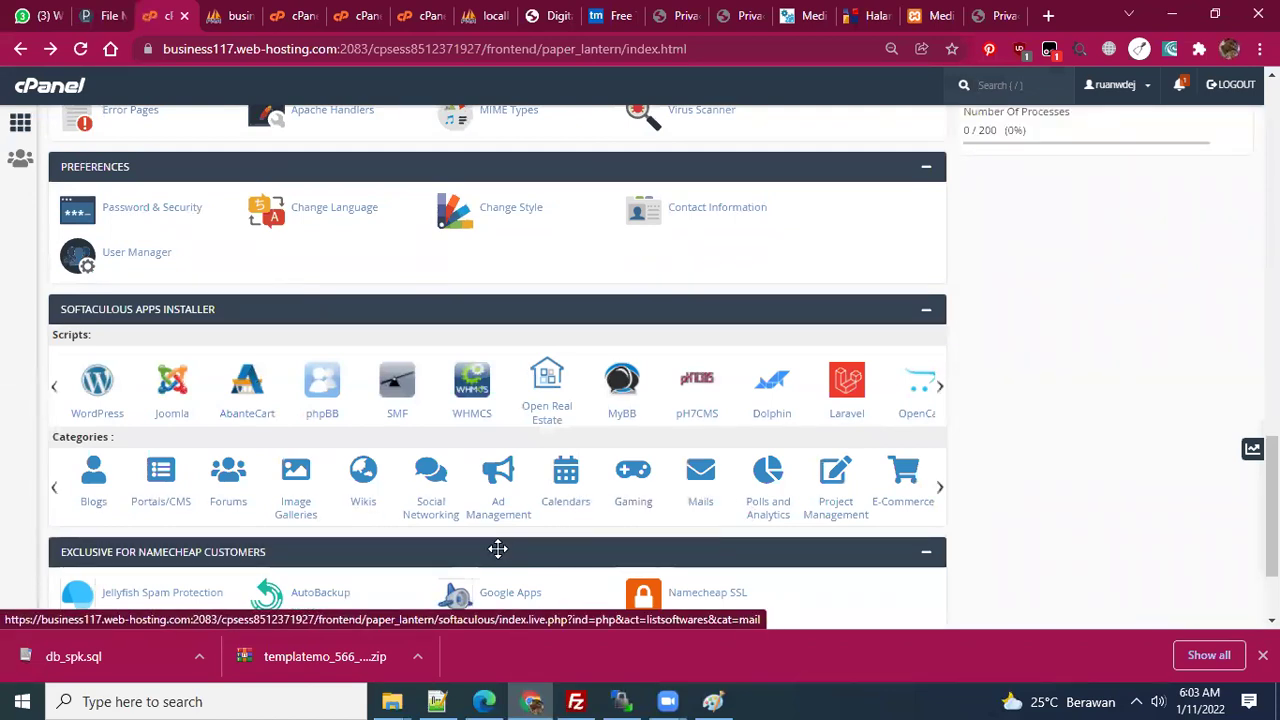
click(940, 489)
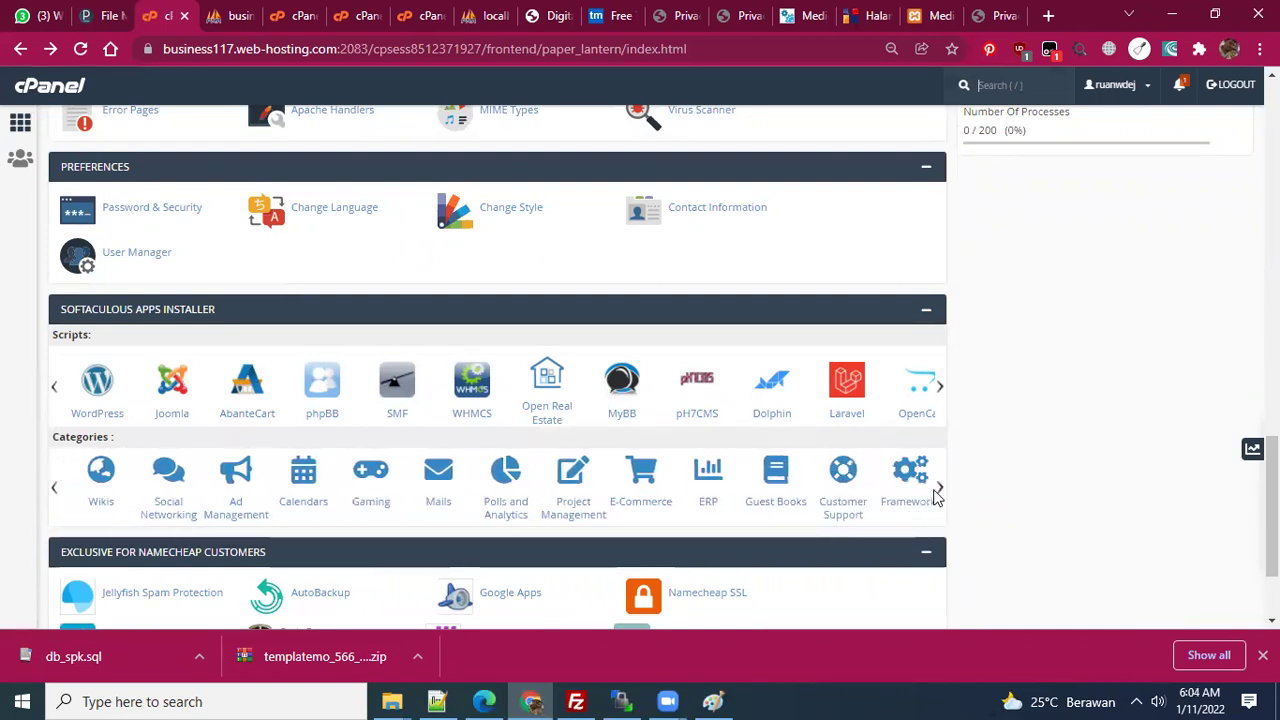
click(823, 481)
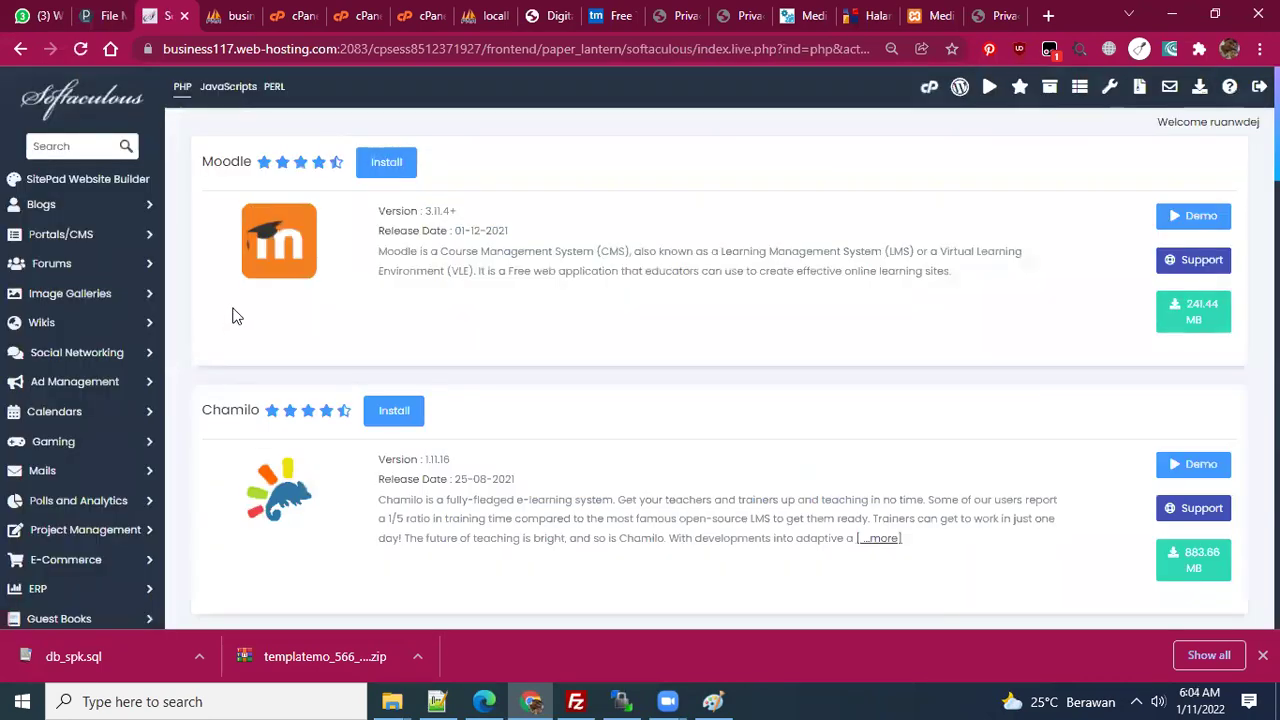
scroll(370, 268, down, 8)
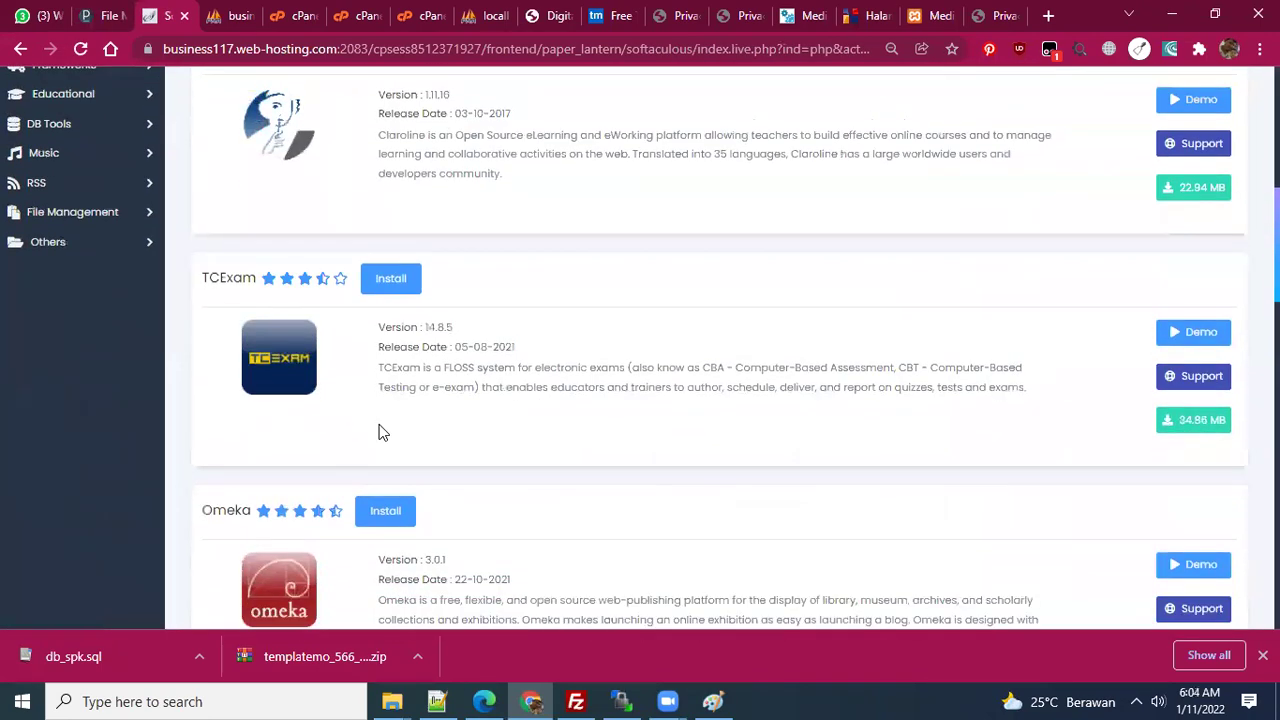
scroll(380, 425, down, 13)
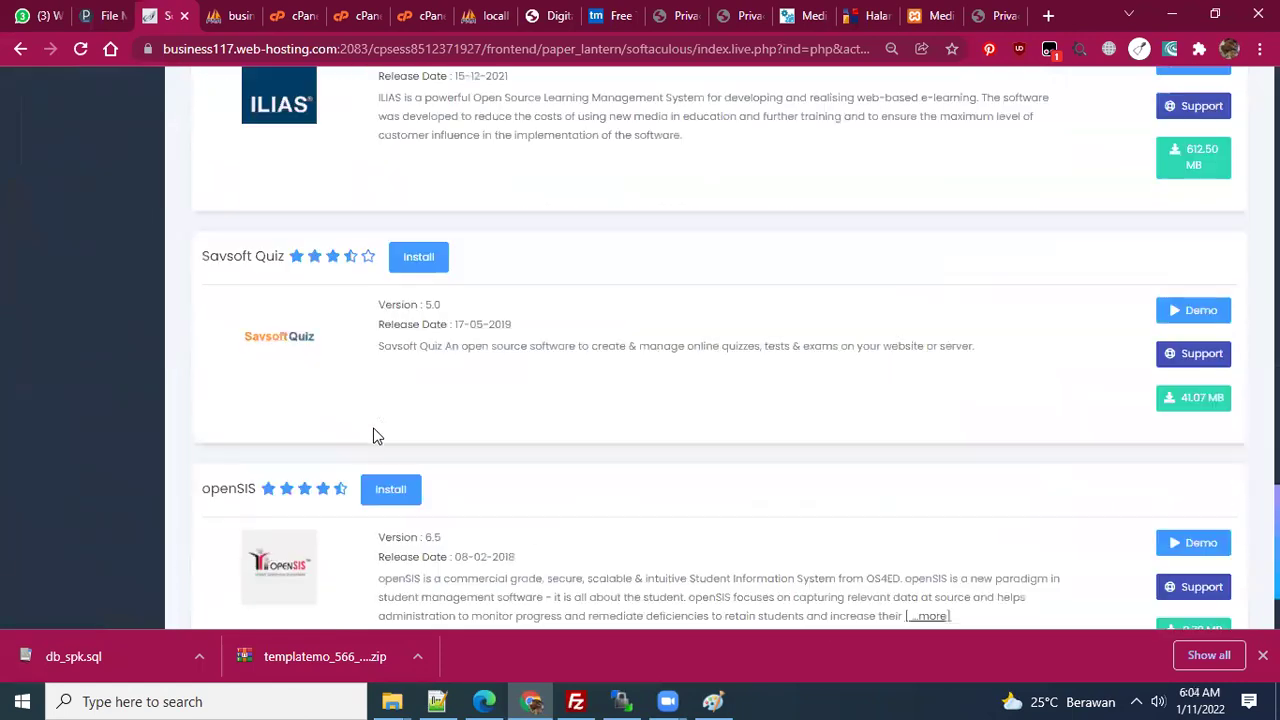
scroll(373, 430, down, 2)
click(20, 49)
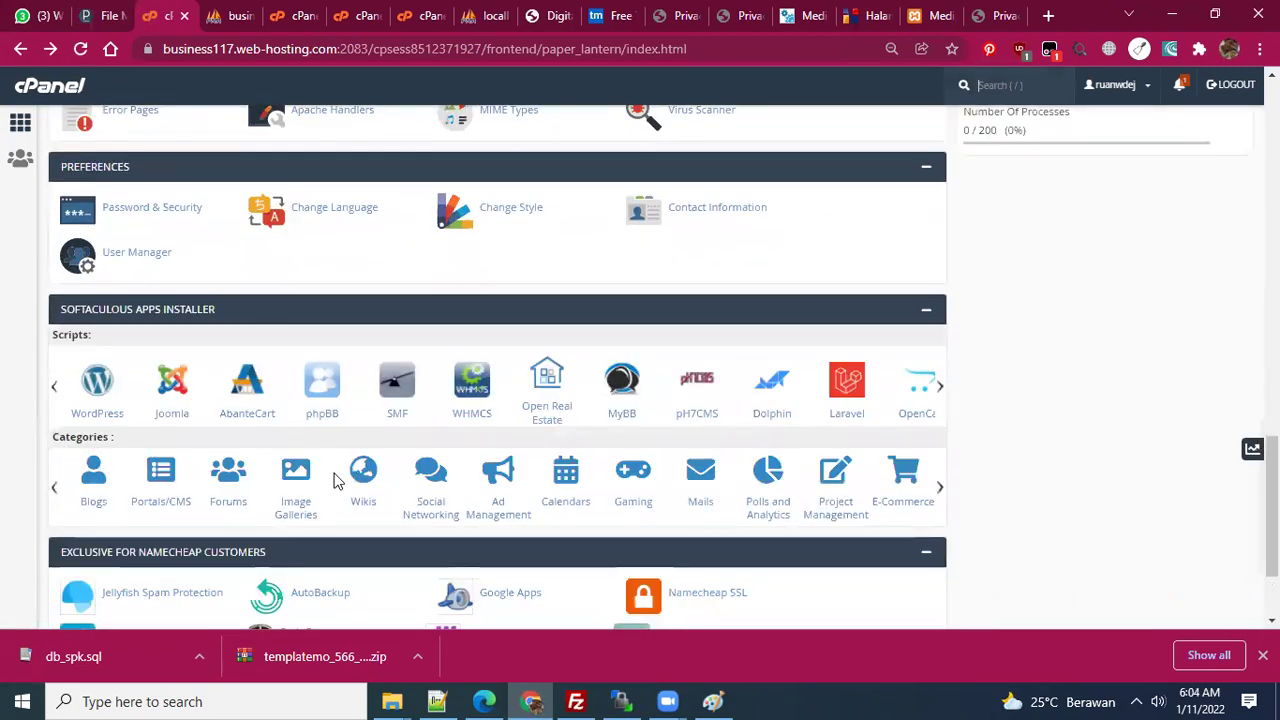
click(96, 394)
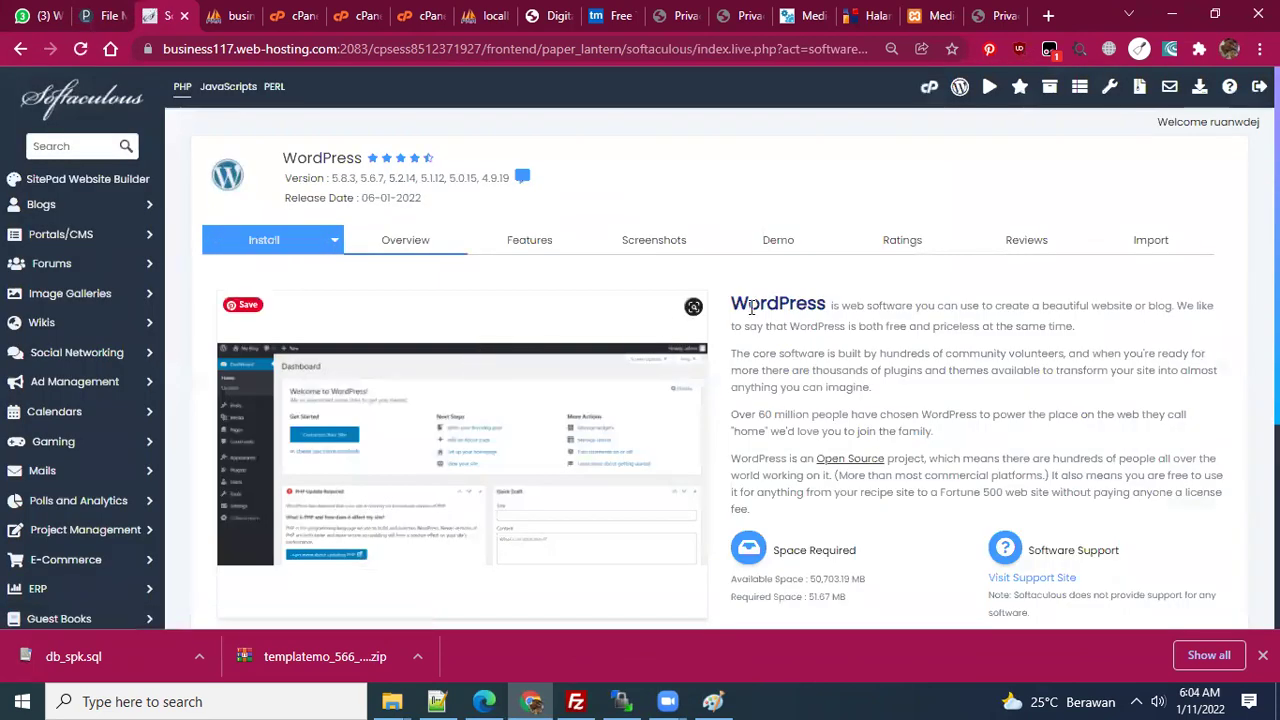
- Open the WordPress installation form in Softaculous
scroll(700, 340, down, 2)
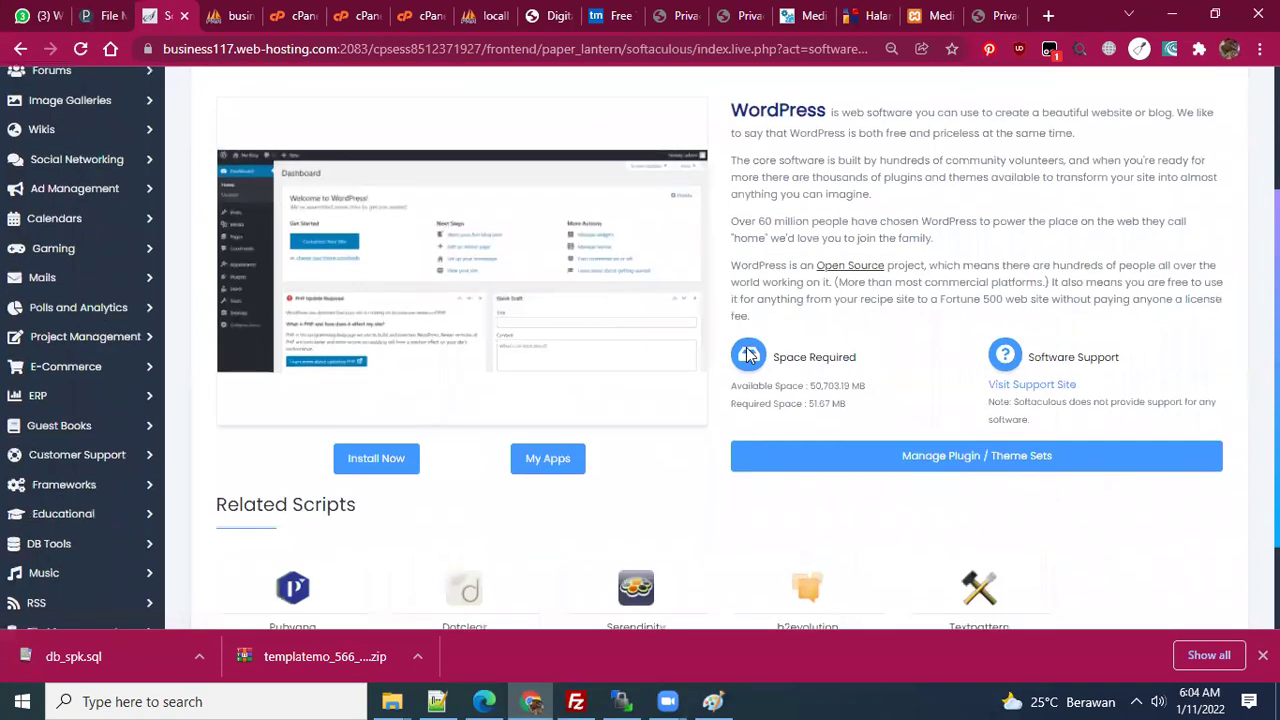
scroll(748, 349, down, 2)
scroll(746, 349, up, 5)
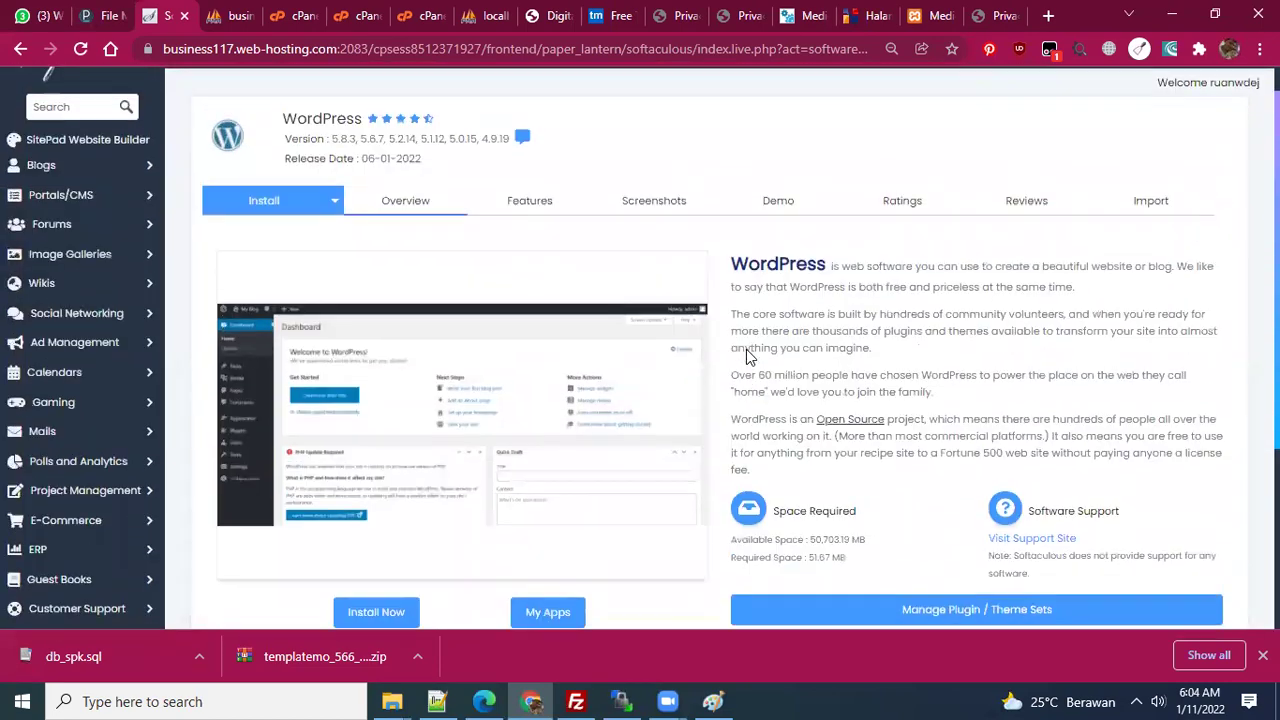
scroll(283, 258, down, 3)
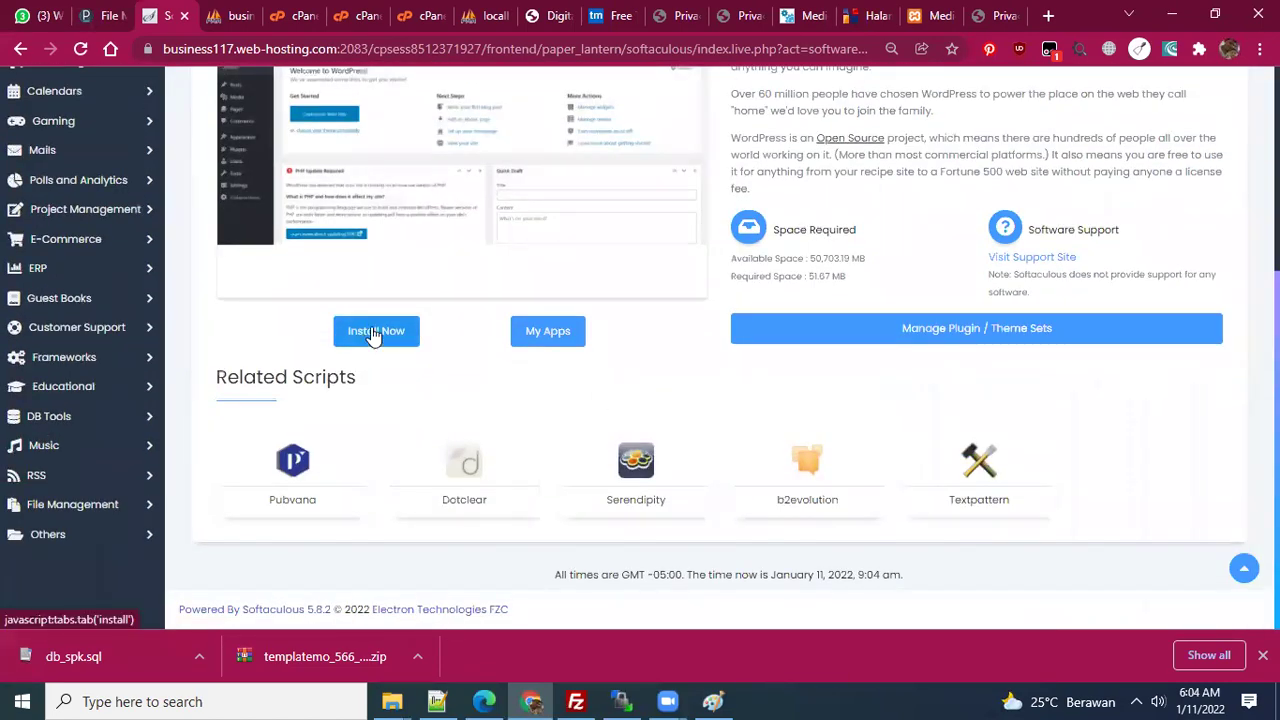
scroll(604, 388, up, 5)
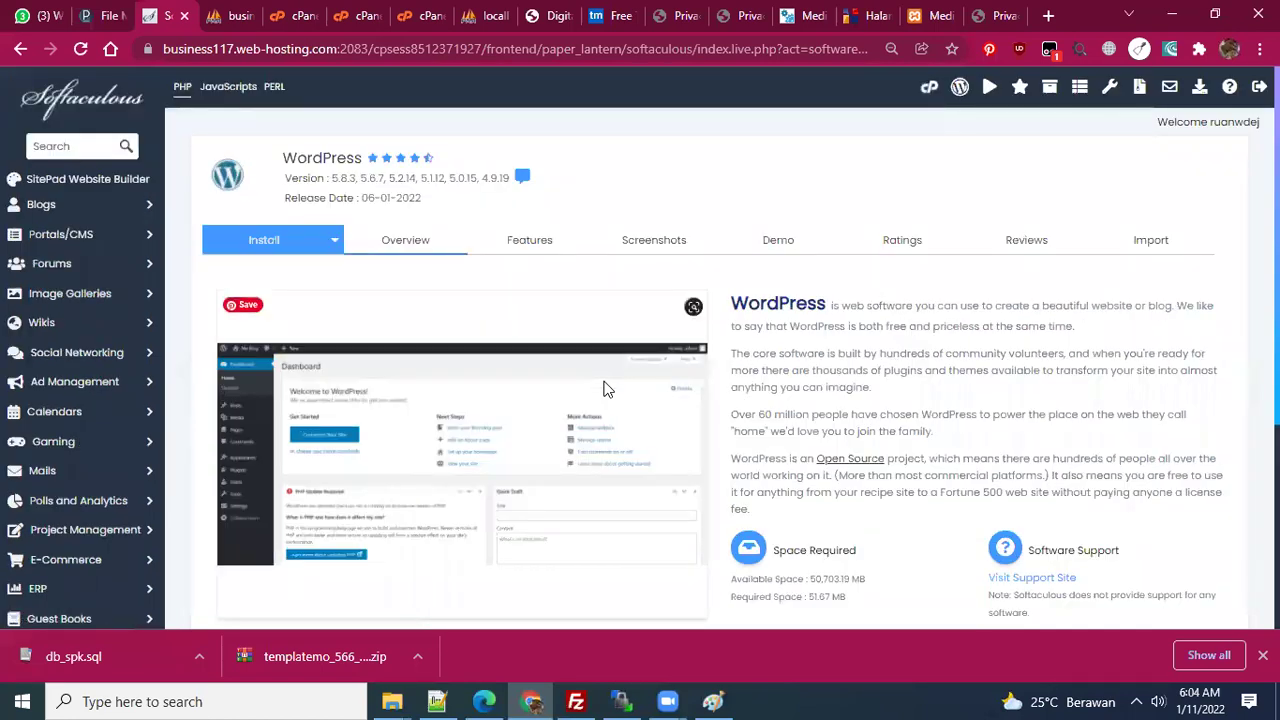
scroll(604, 388, down, 3)
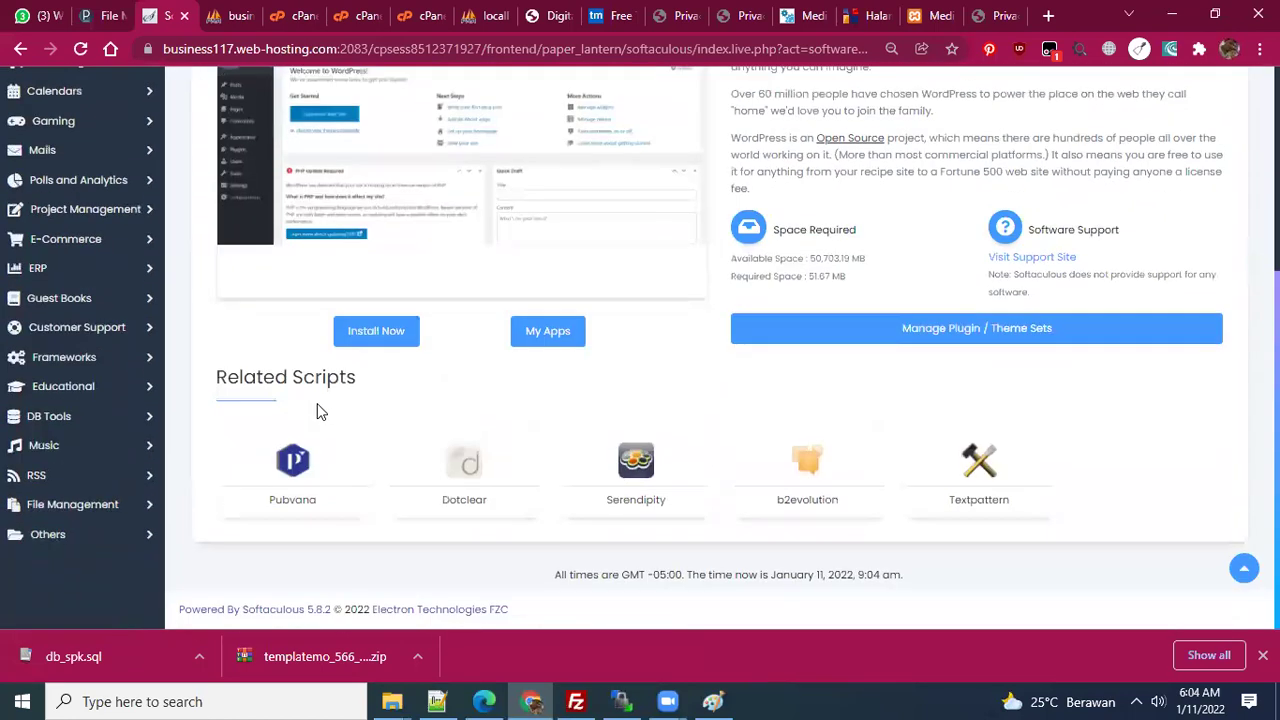
click(372, 335)
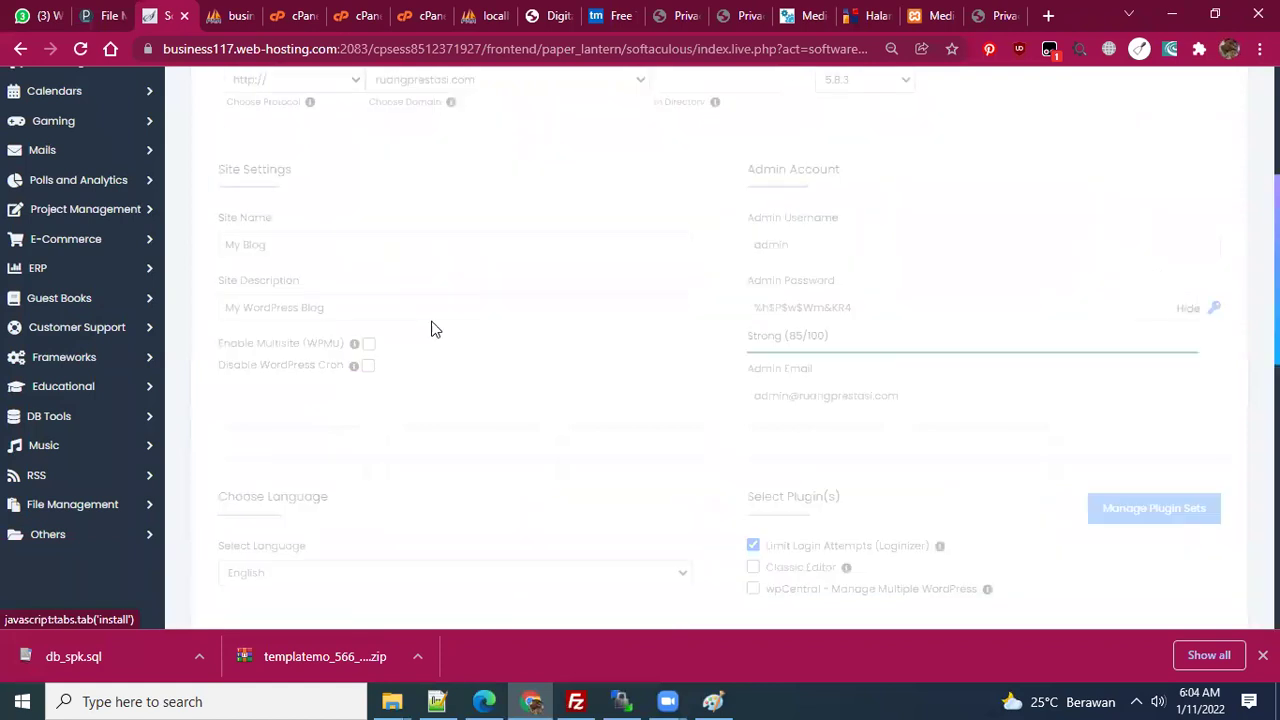
- Target the sltp.ruangprestasi.com domain and keep WordPress version 5.8.3
scroll(600, 277, up, 2)
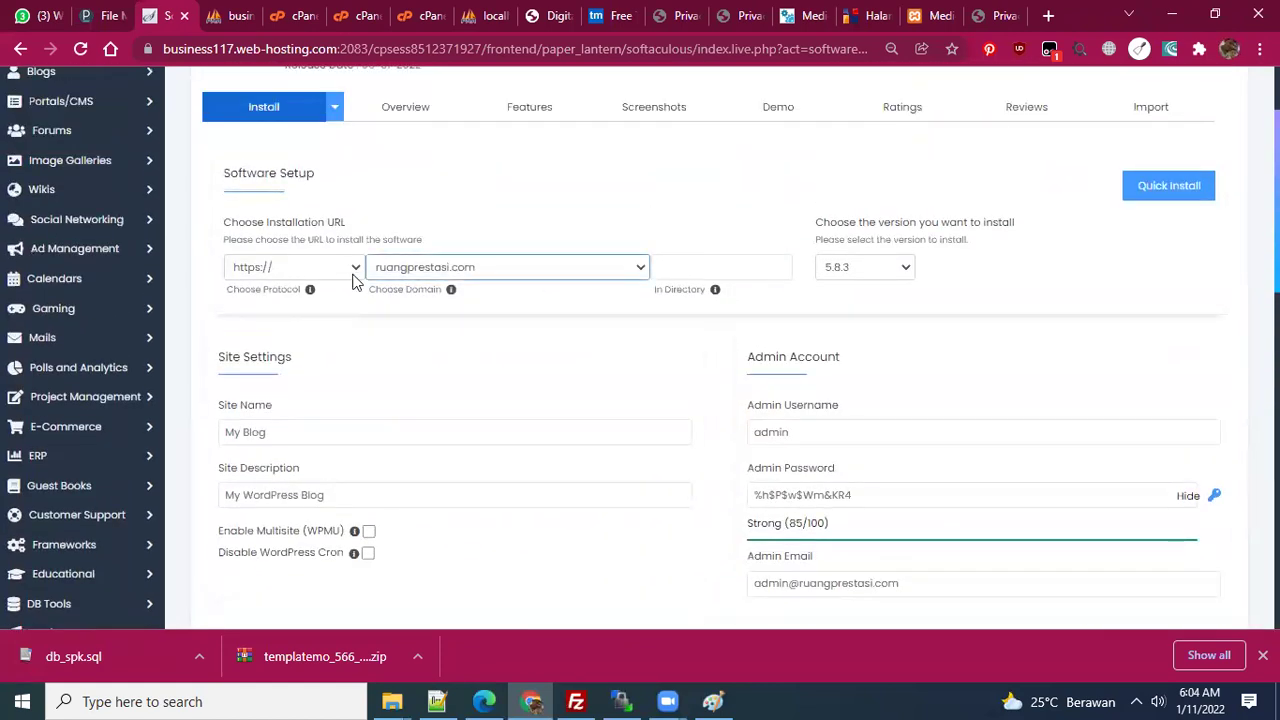
click(641, 267)
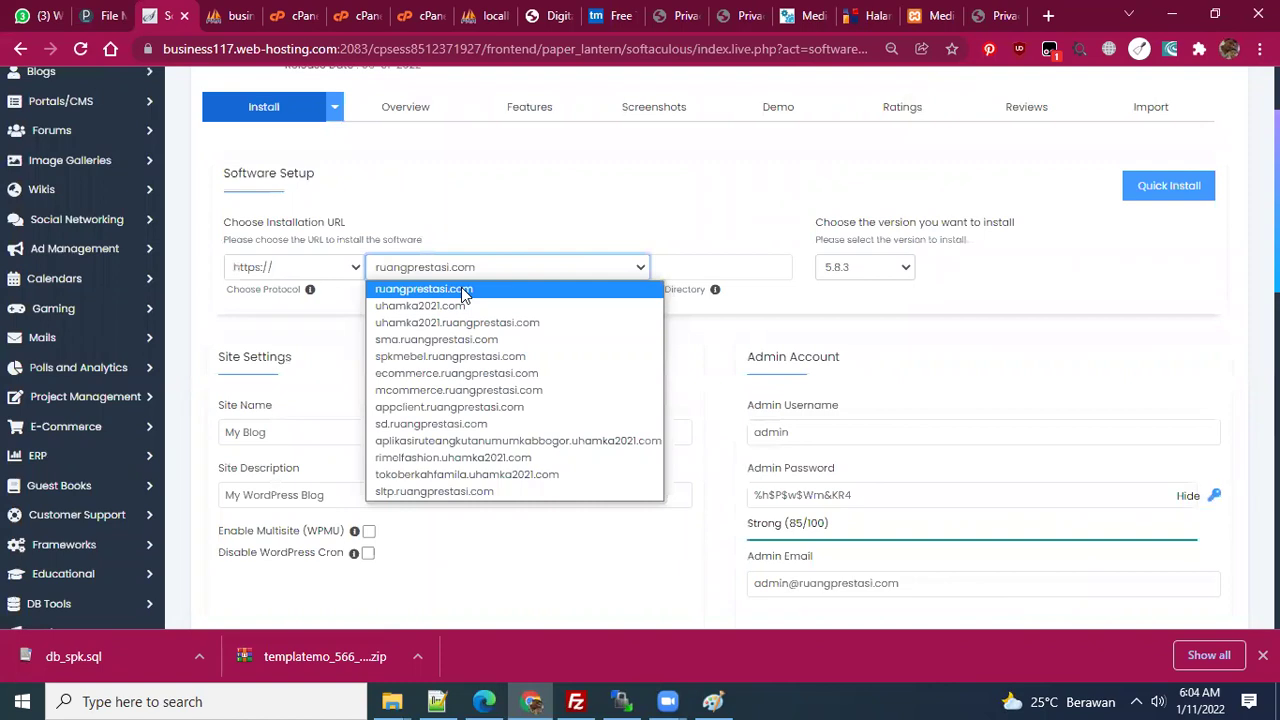
click(456, 492)
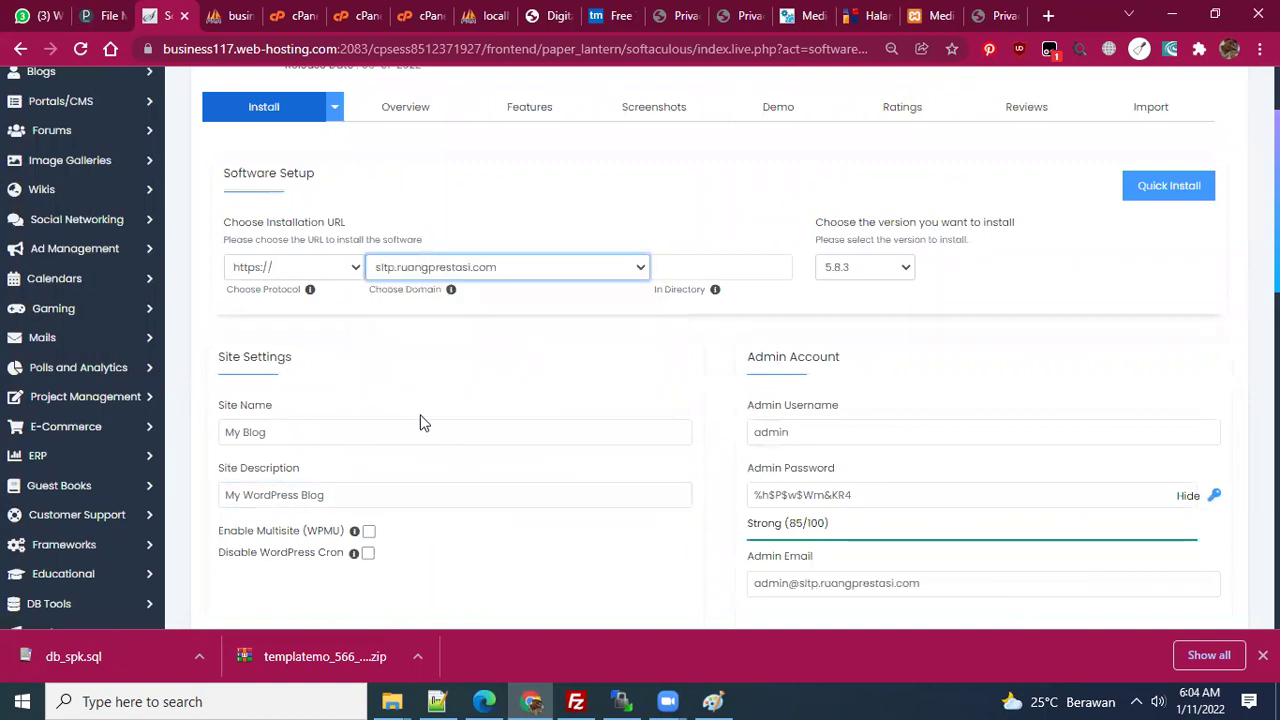
click(879, 266)
click(1009, 288)
- Review the 'My Blog' site settings, then switch to the Plesk file manager tab
drag(299, 431, 155, 429)
drag(200, 482, 197, 482)
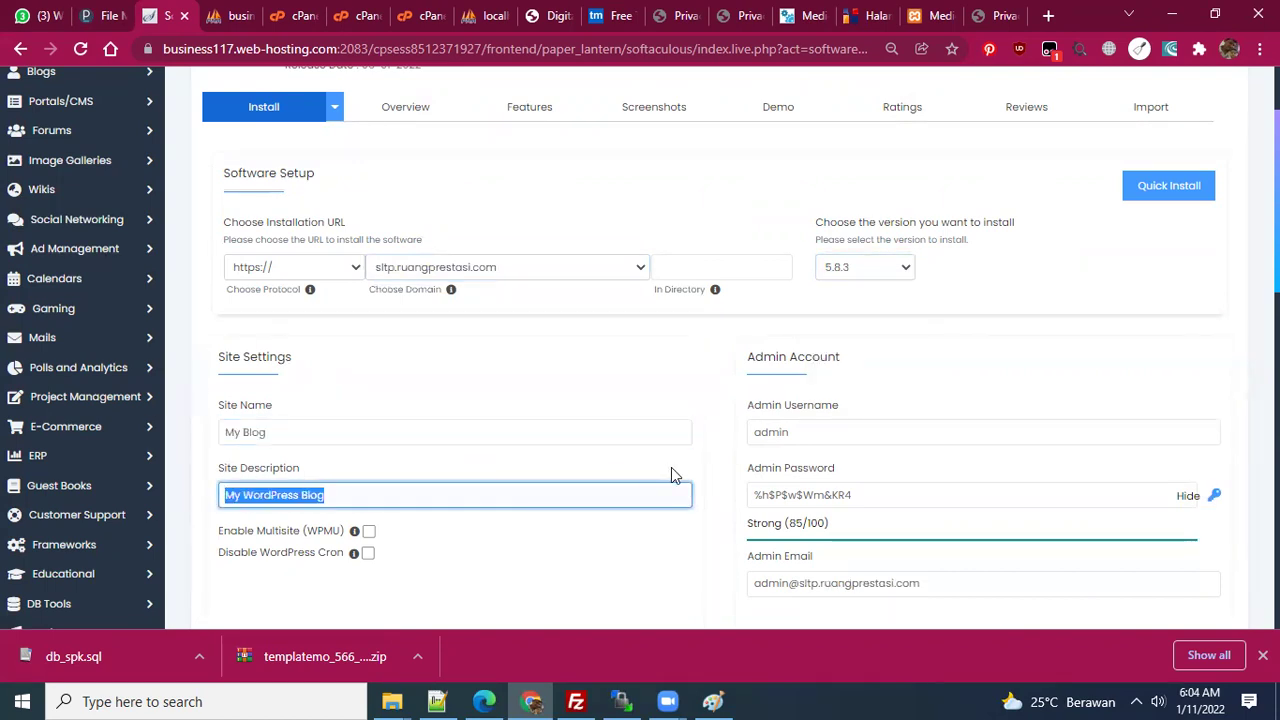
scroll(671, 468, down, 3)
drag(895, 214, 748, 212)
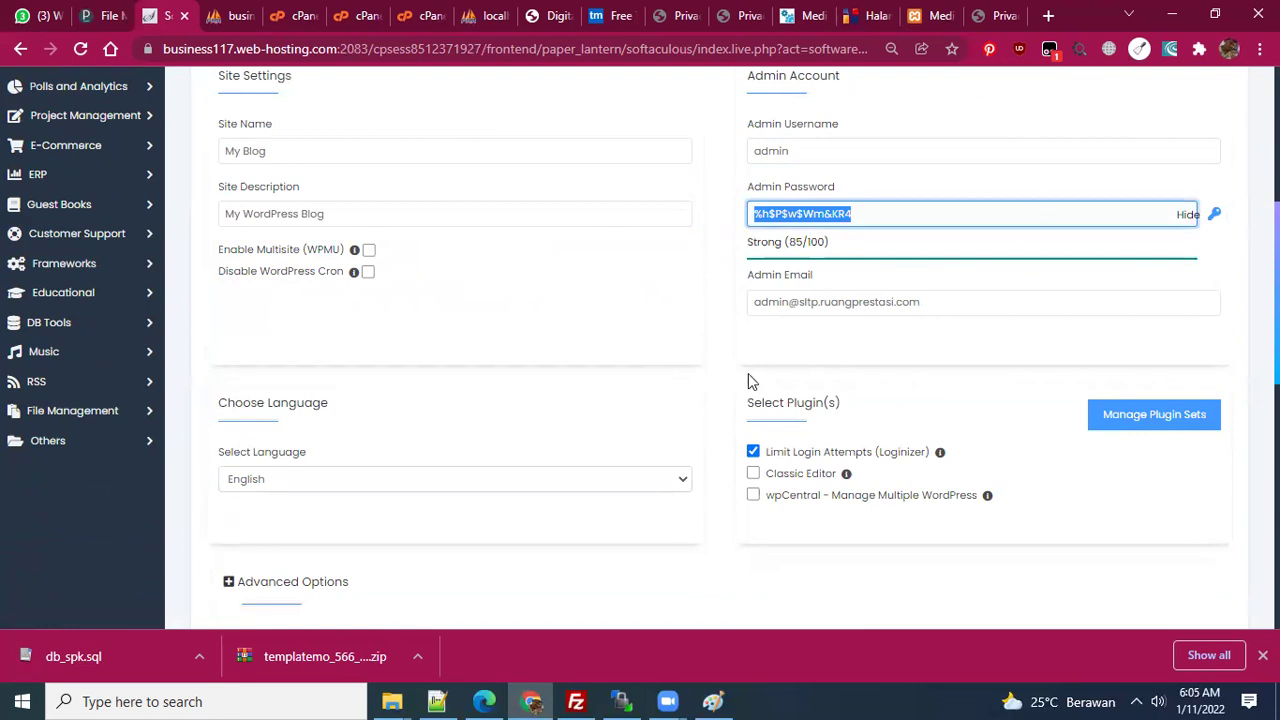
scroll(752, 380, down, 4)
scroll(1191, 306, up, 3)
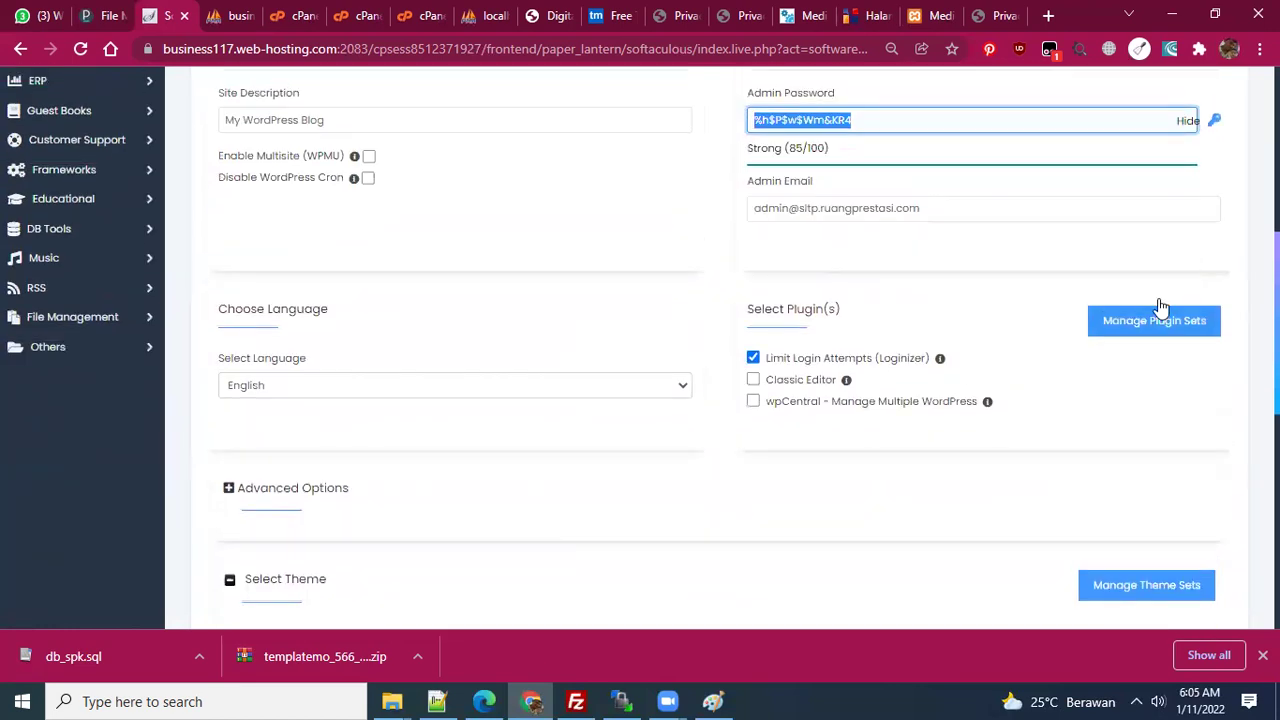
click(91, 18)
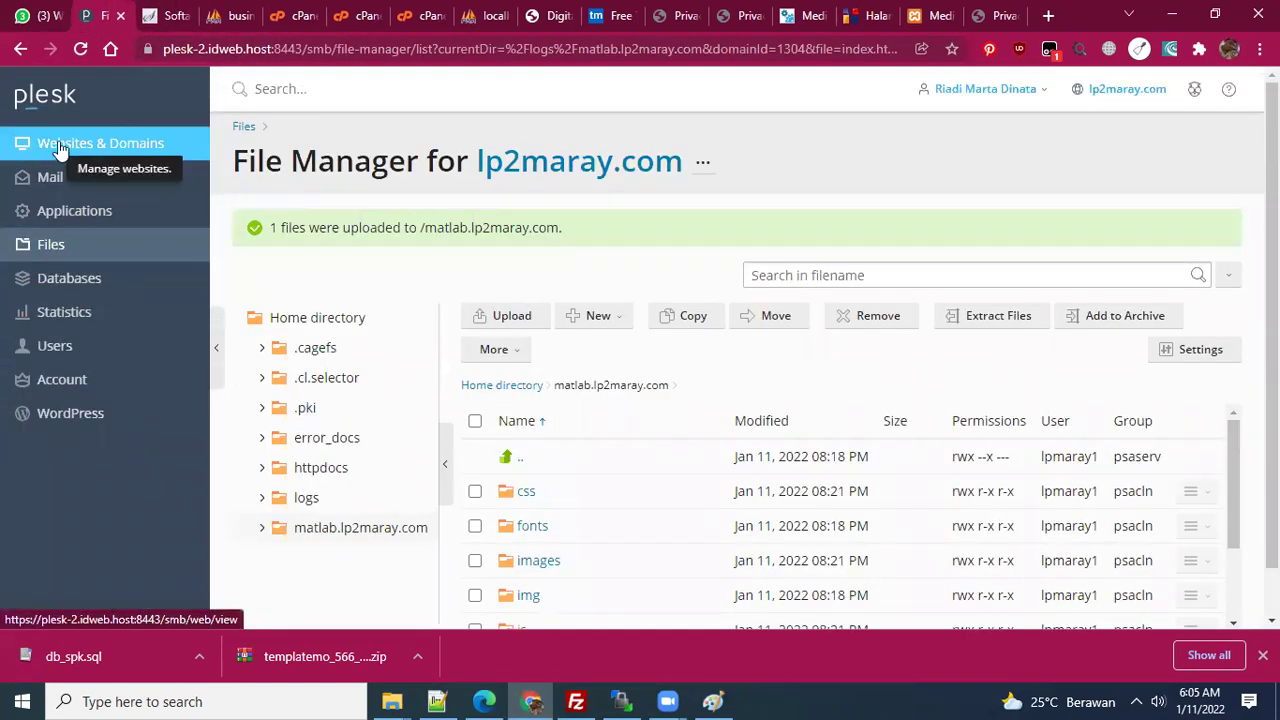
- Open Plesk's Applications page, glancing back at the WordPress form in between
scroll(294, 340, down, 1)
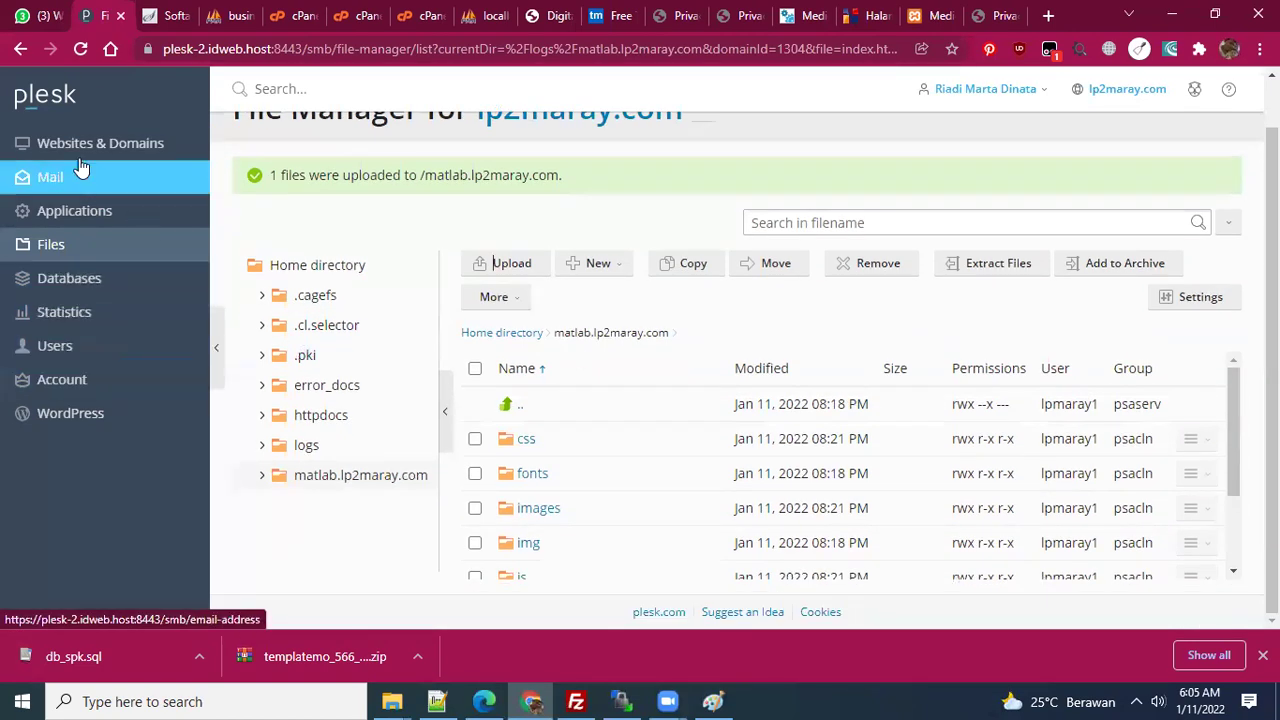
click(75, 278)
click(172, 15)
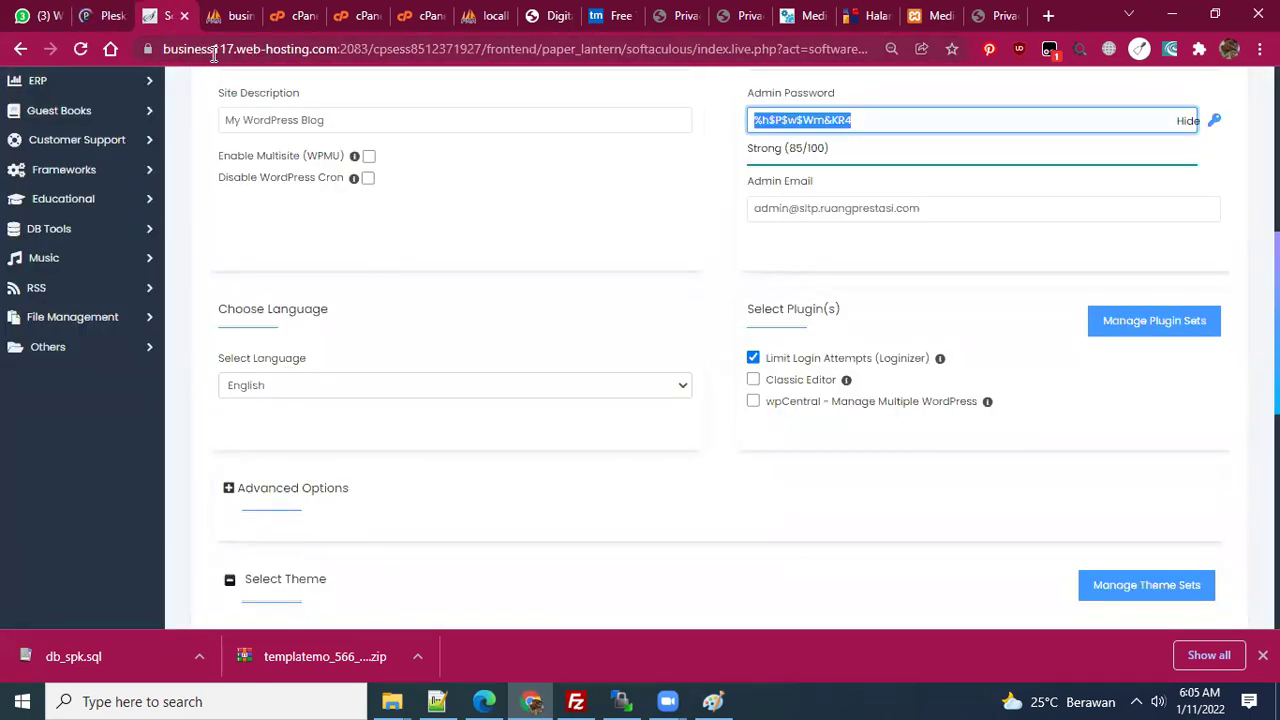
click(97, 22)
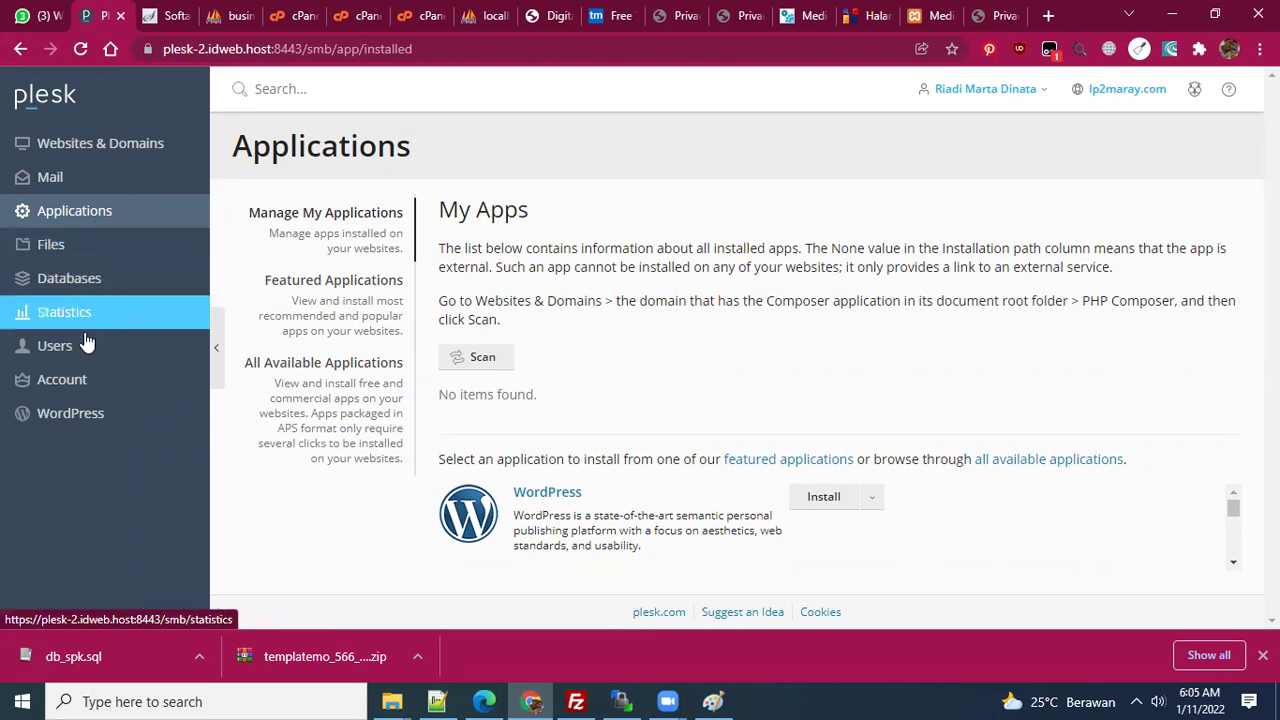
- Check Plesk's empty Mail page, then return to the WordPress form with admin user 'admin'
click(45, 177)
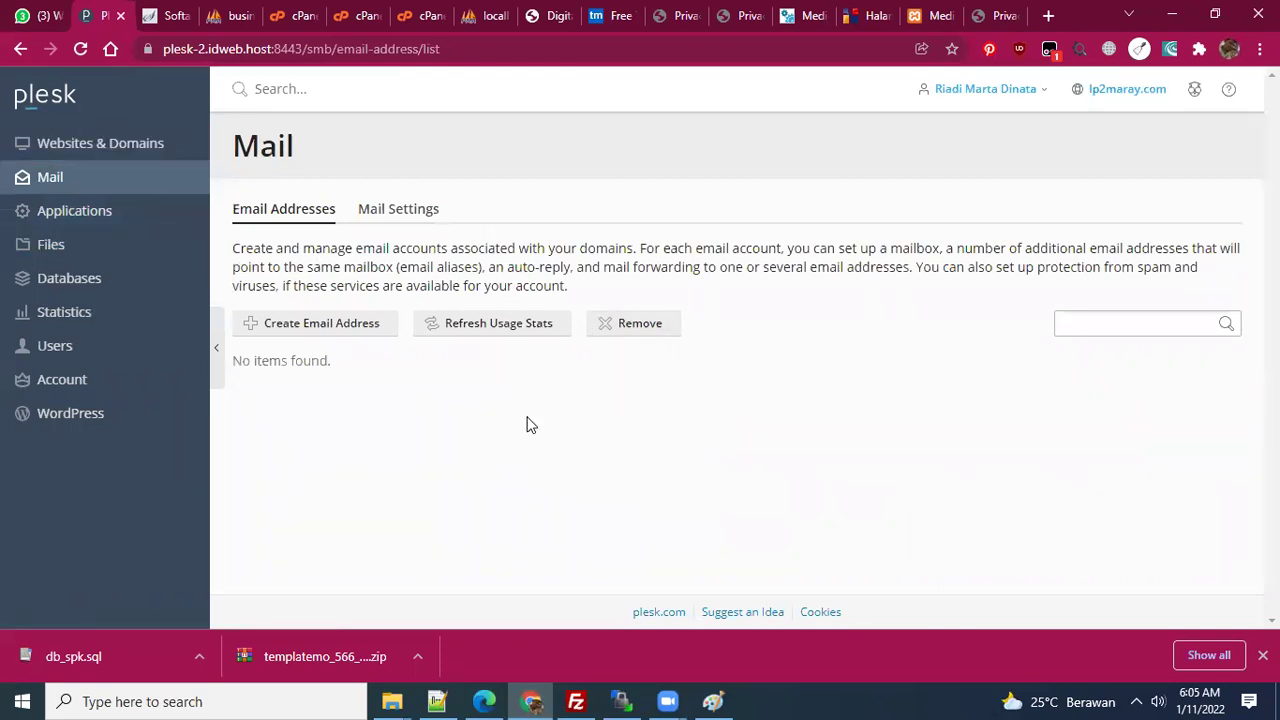
click(160, 16)
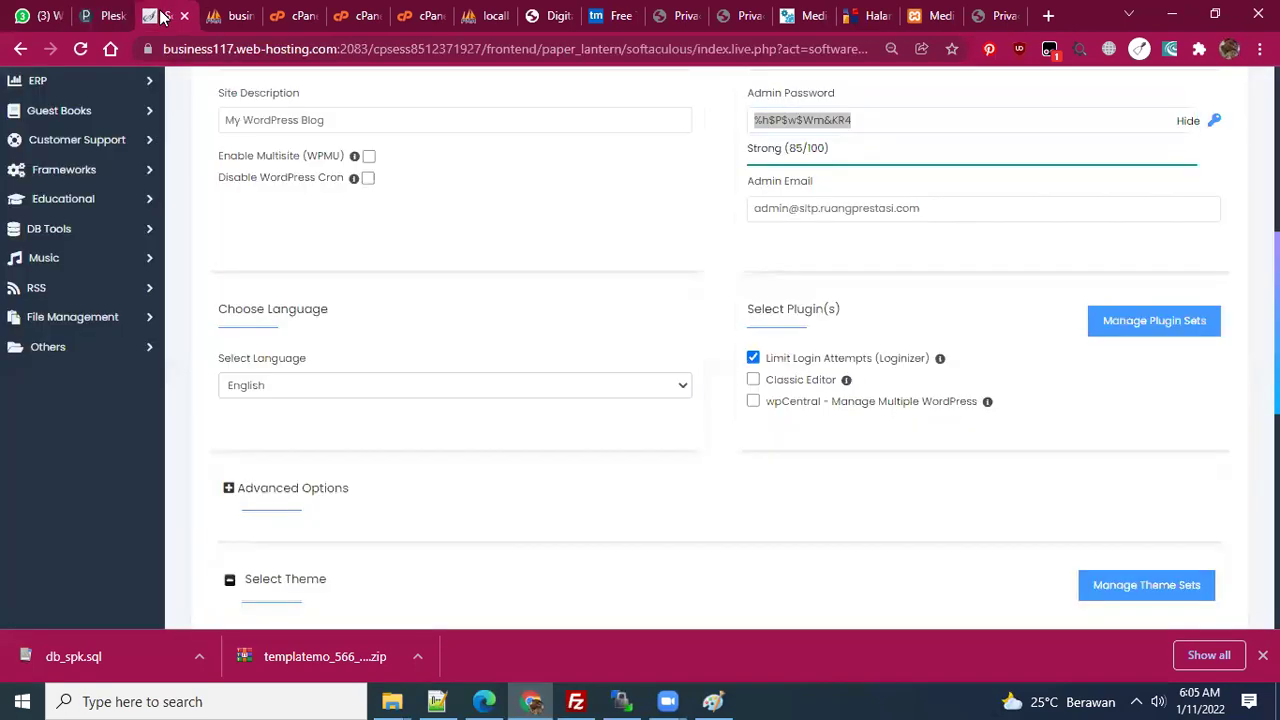
click(110, 14)
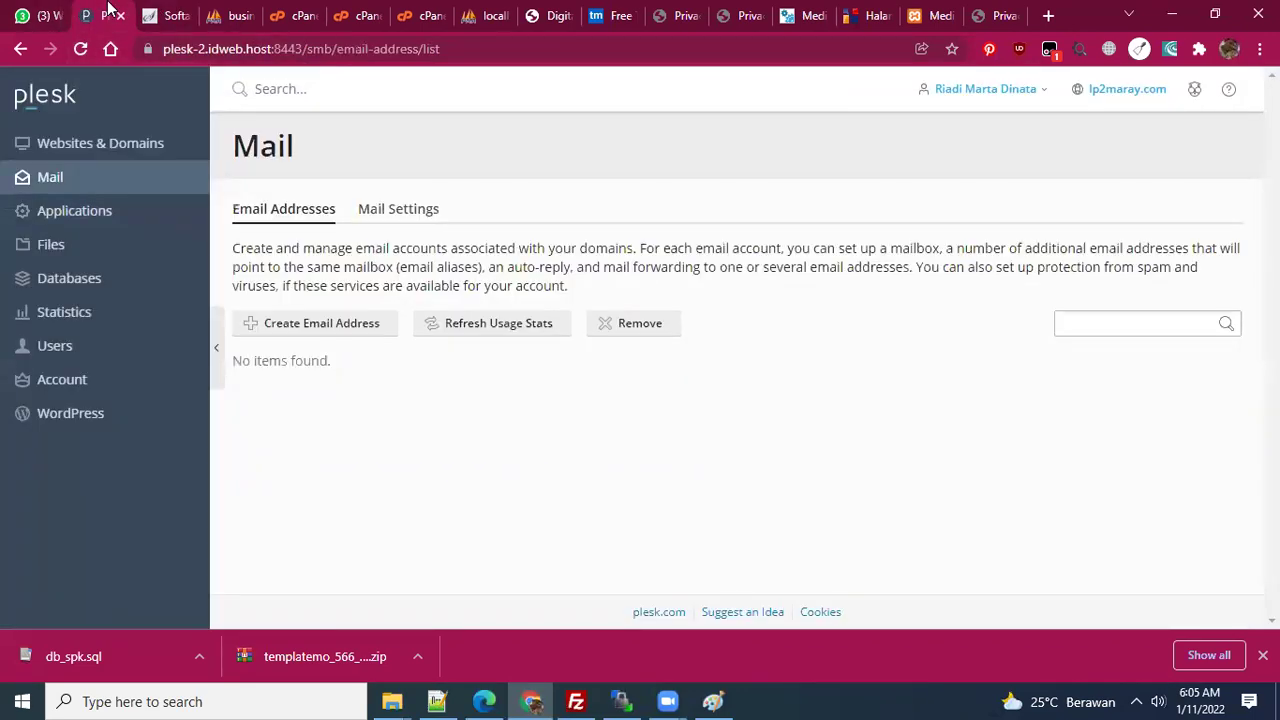
click(155, 18)
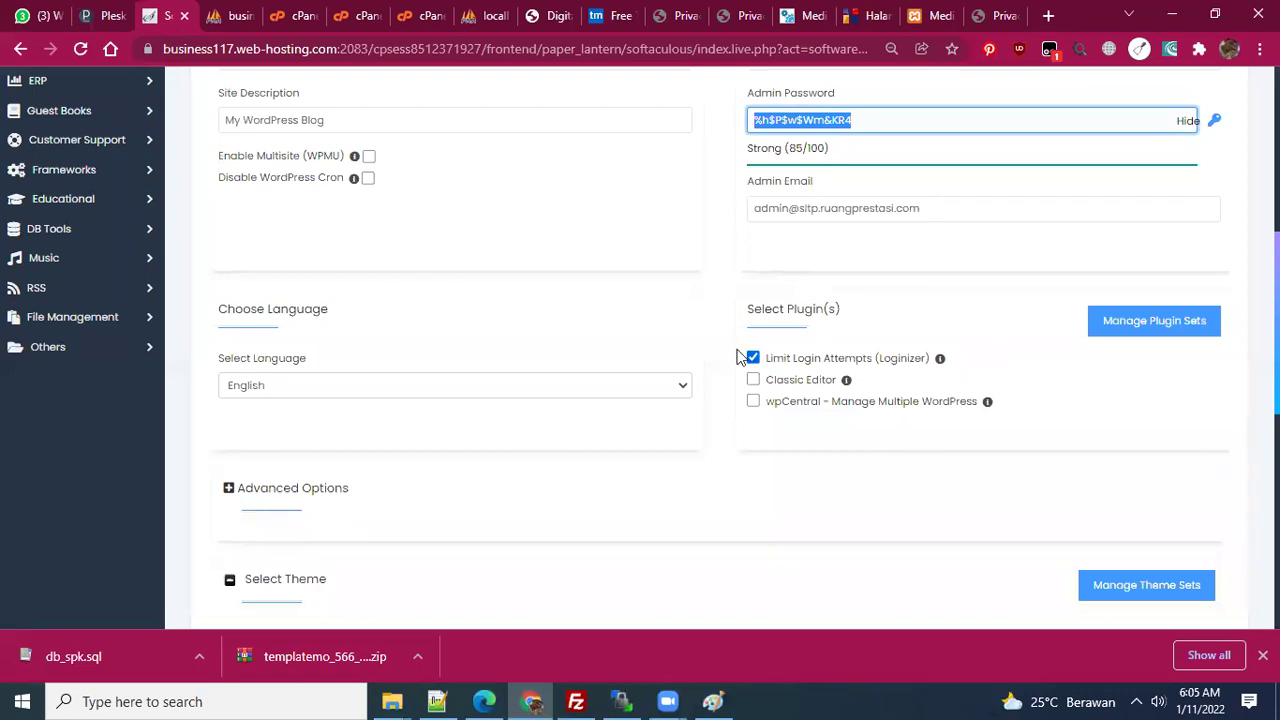
scroll(737, 354, up, 2)
scroll(737, 356, up, 3)
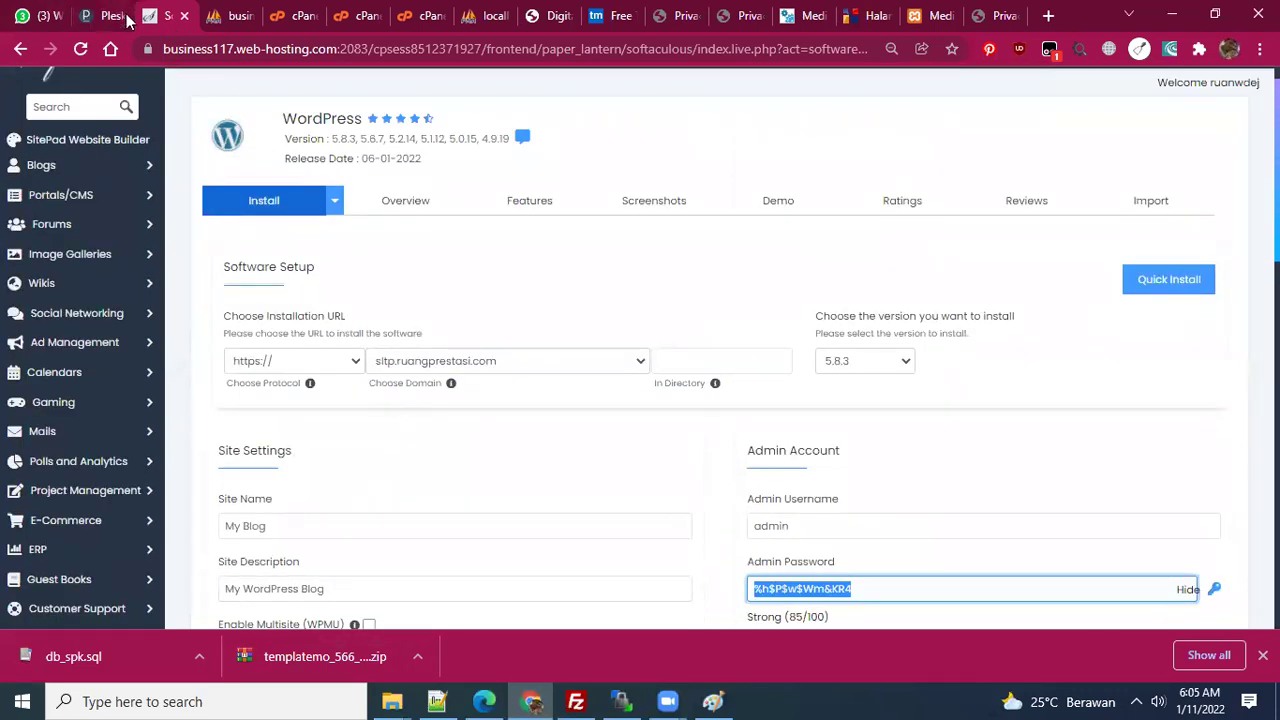
click(19, 52)
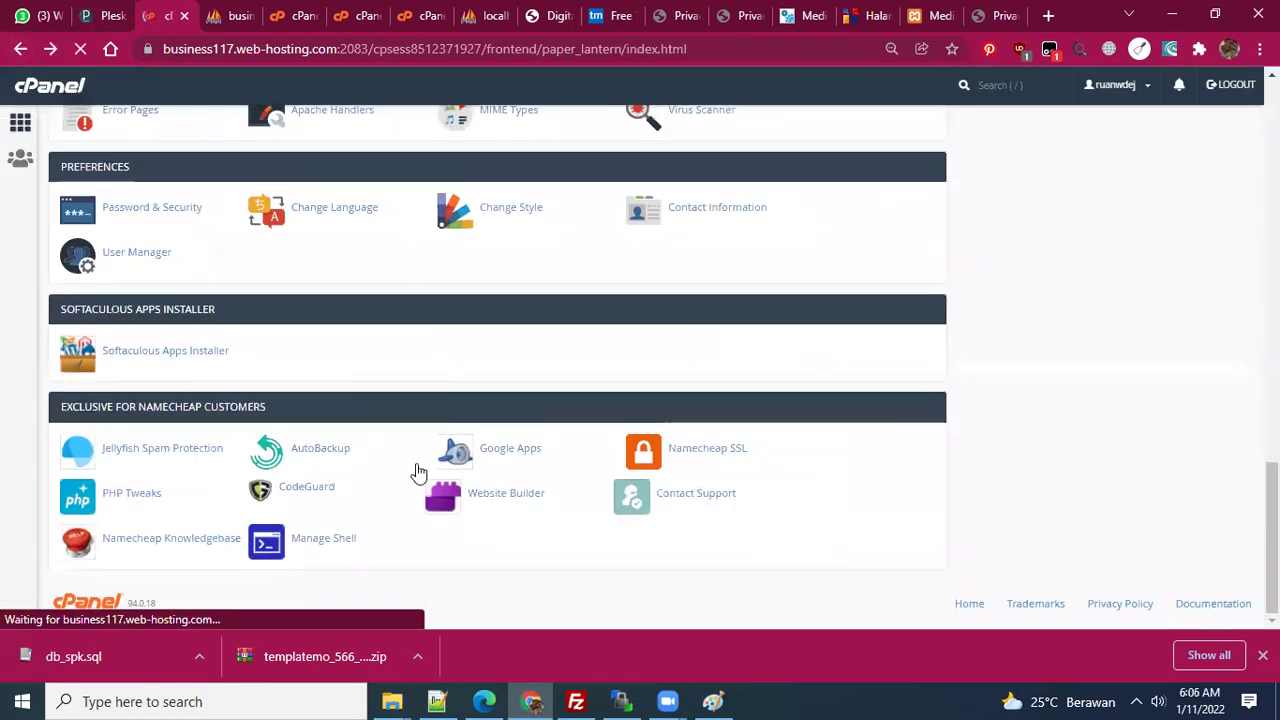
scroll(415, 352, down, 3)
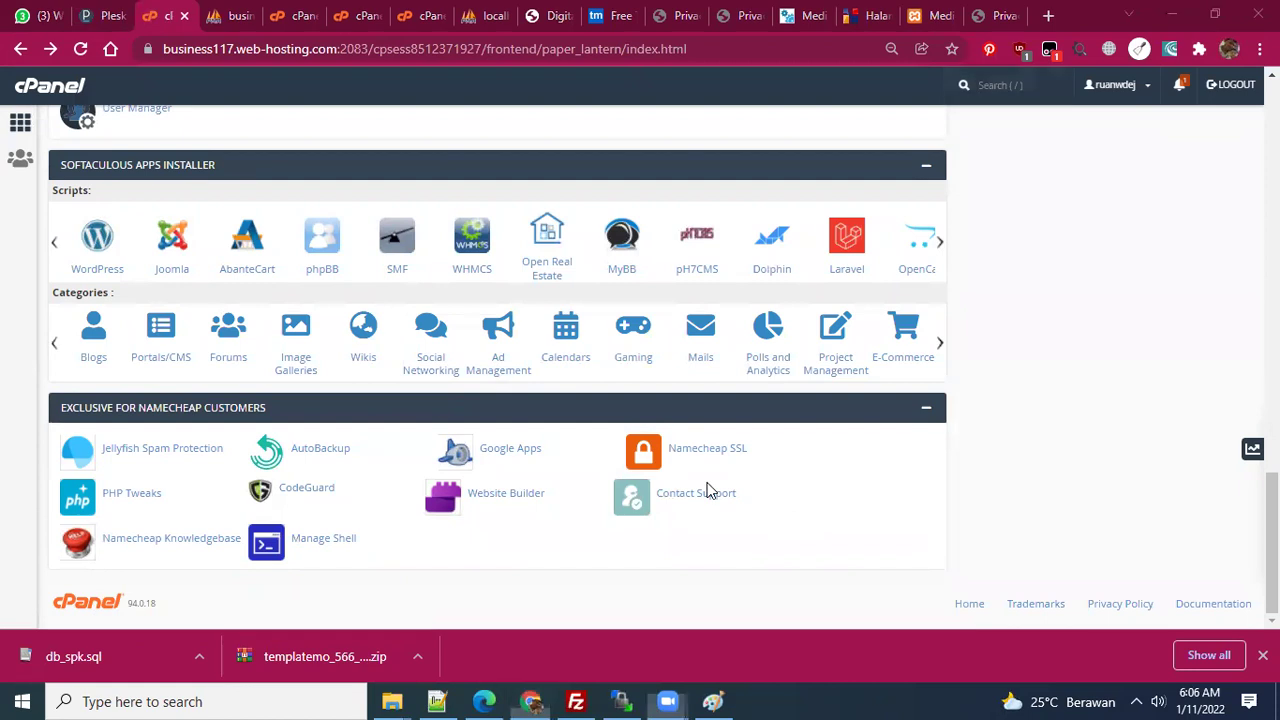
right_click(679, 450)
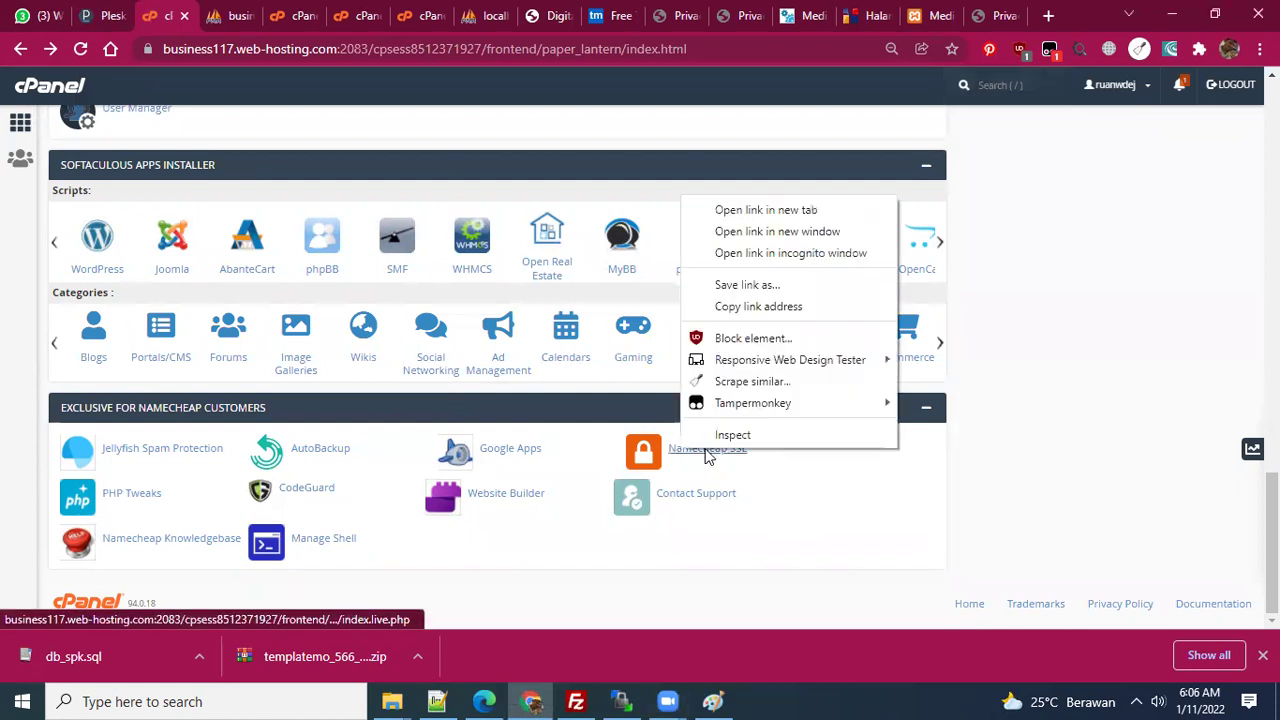
click(765, 210)
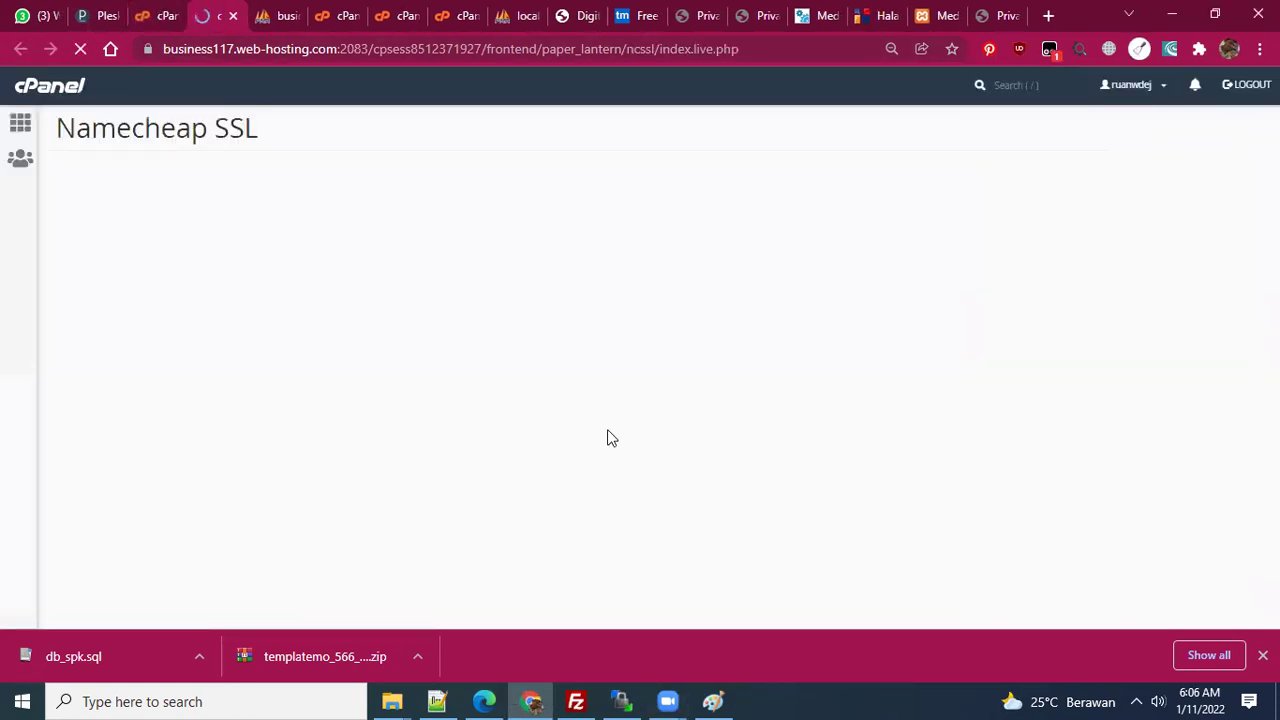
scroll(600, 440, down, 5)
scroll(566, 436, down, 2)
scroll(564, 432, up, 2)
scroll(562, 430, down, 5)
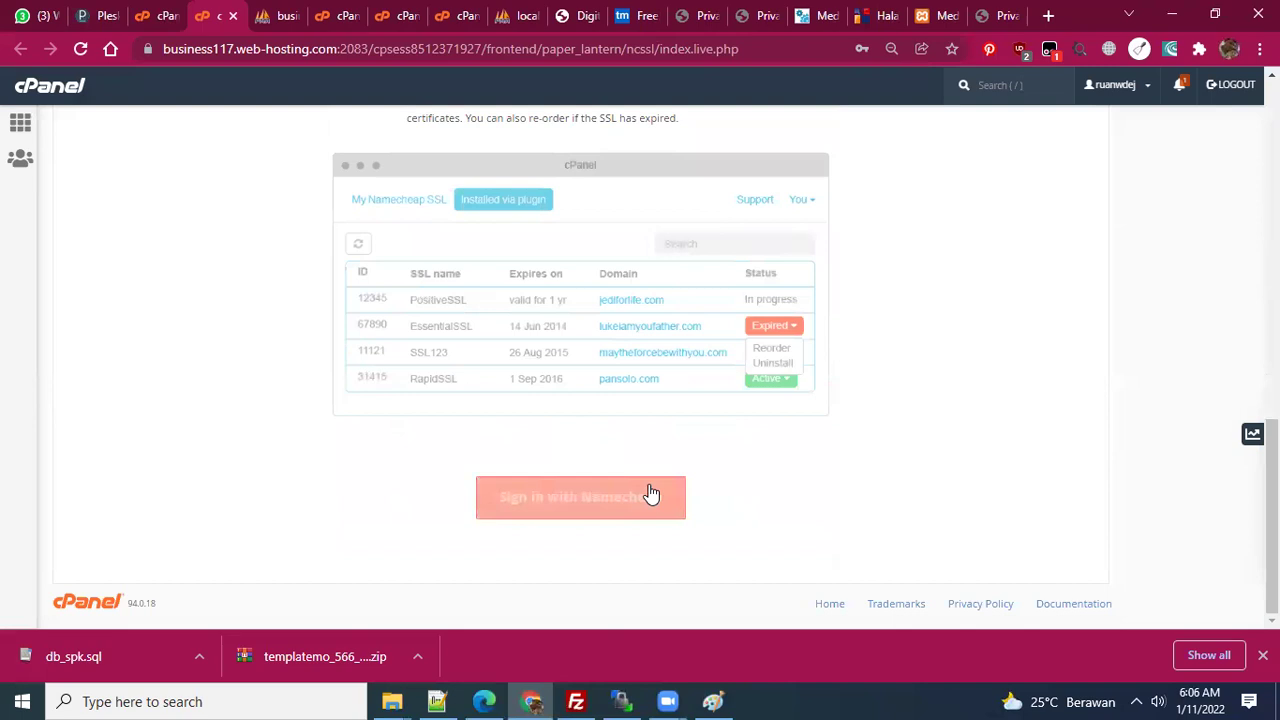
scroll(646, 466, up, 5)
scroll(590, 370, up, 3)
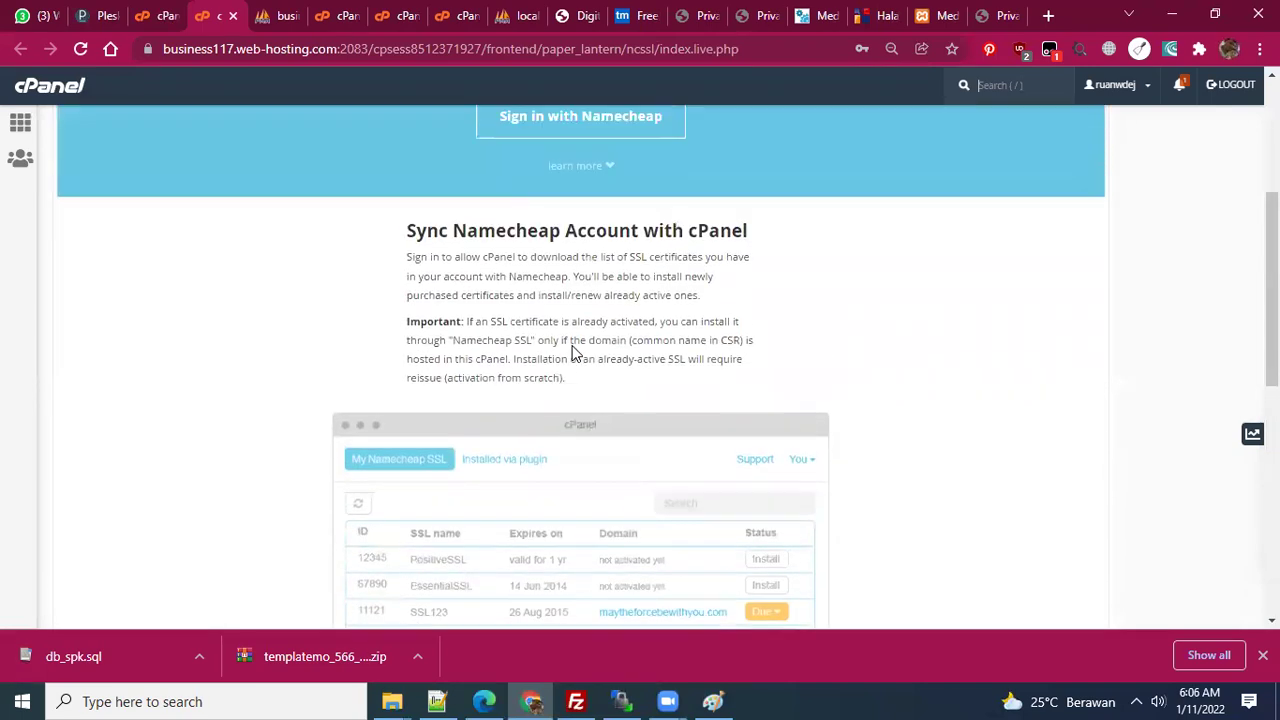
- Close the Namecheap SSL tab and scroll through the cPanel Email, Files and Databases sections
click(232, 15)
scroll(679, 398, up, 12)
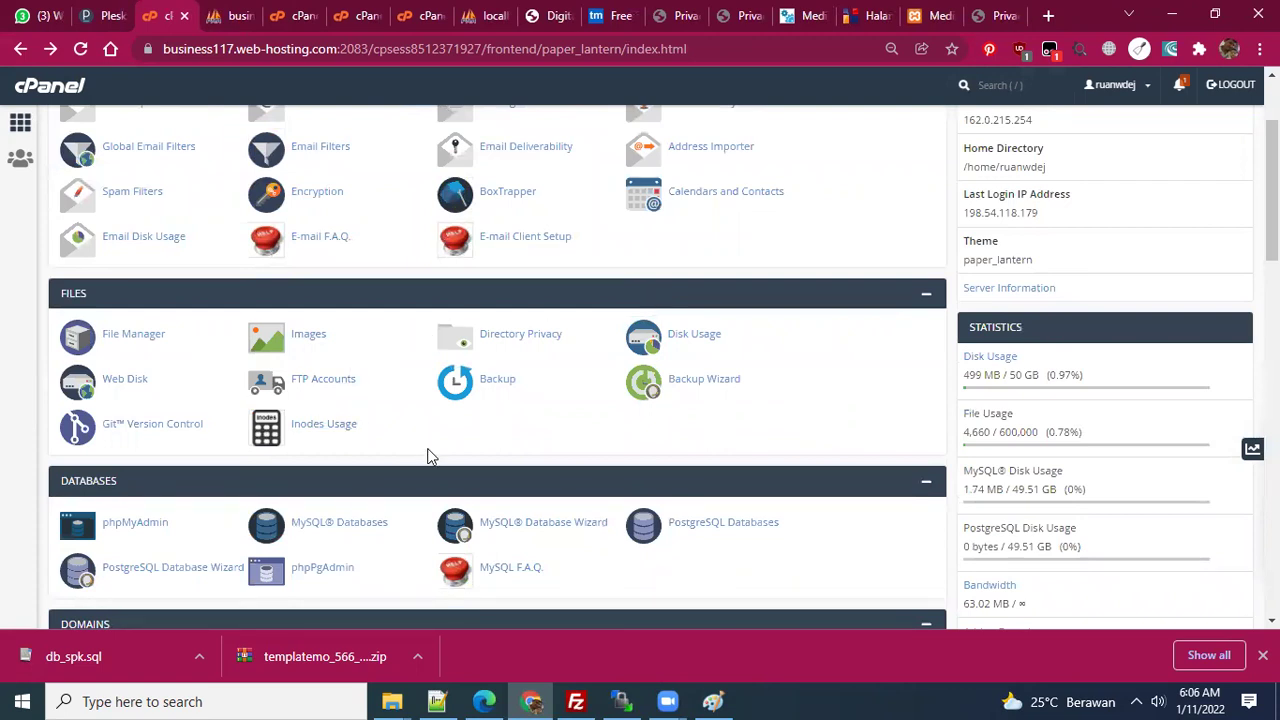
scroll(430, 456, down, 1)
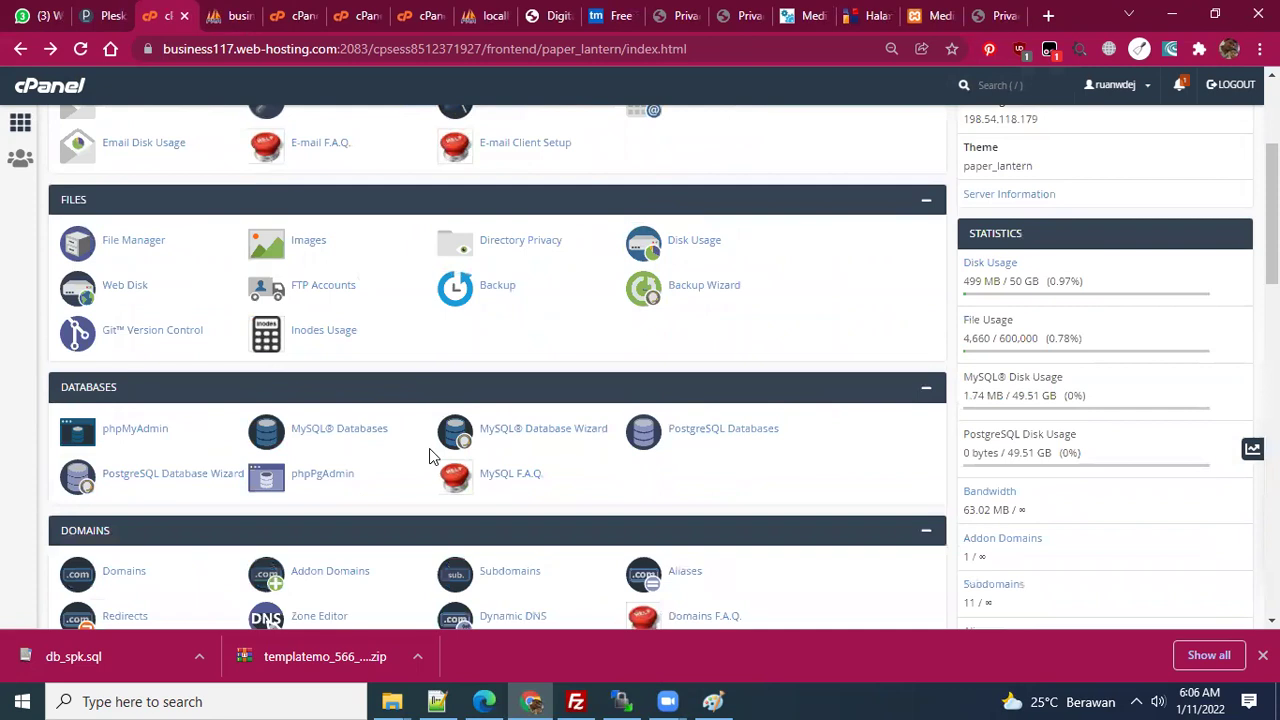
scroll(430, 458, down, 2)
scroll(430, 463, down, 2)
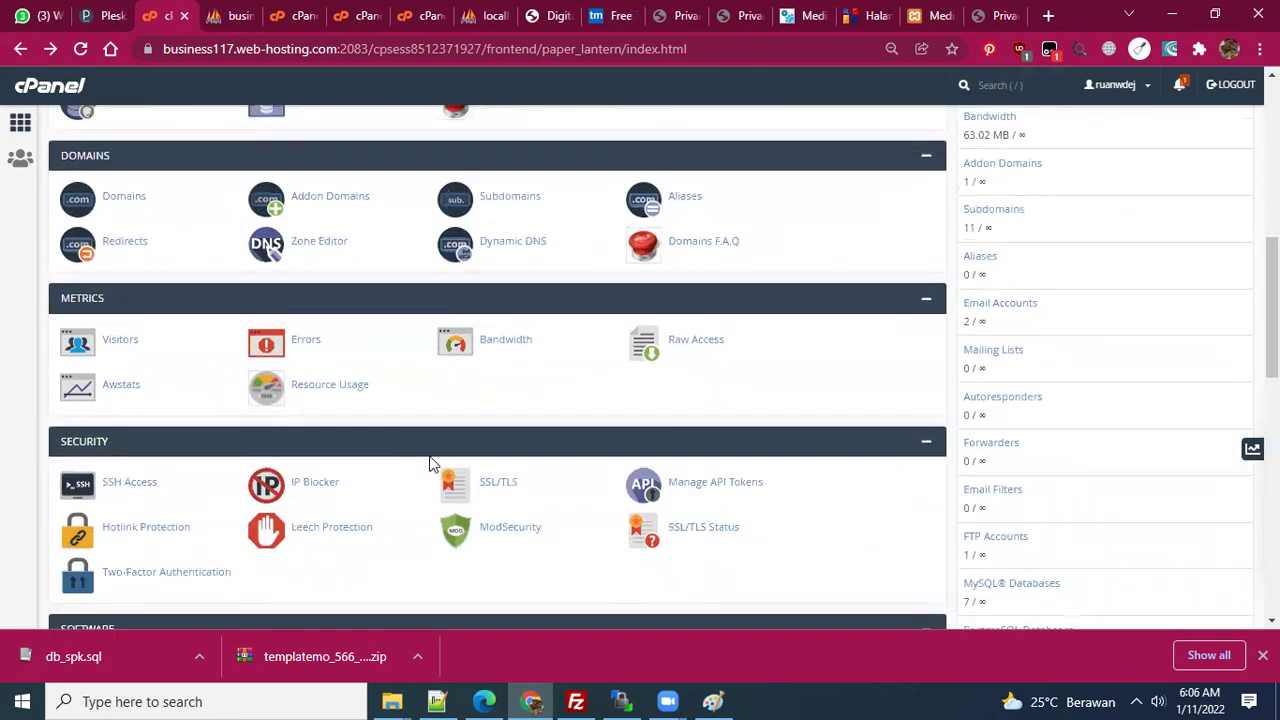
scroll(430, 463, down, 1)
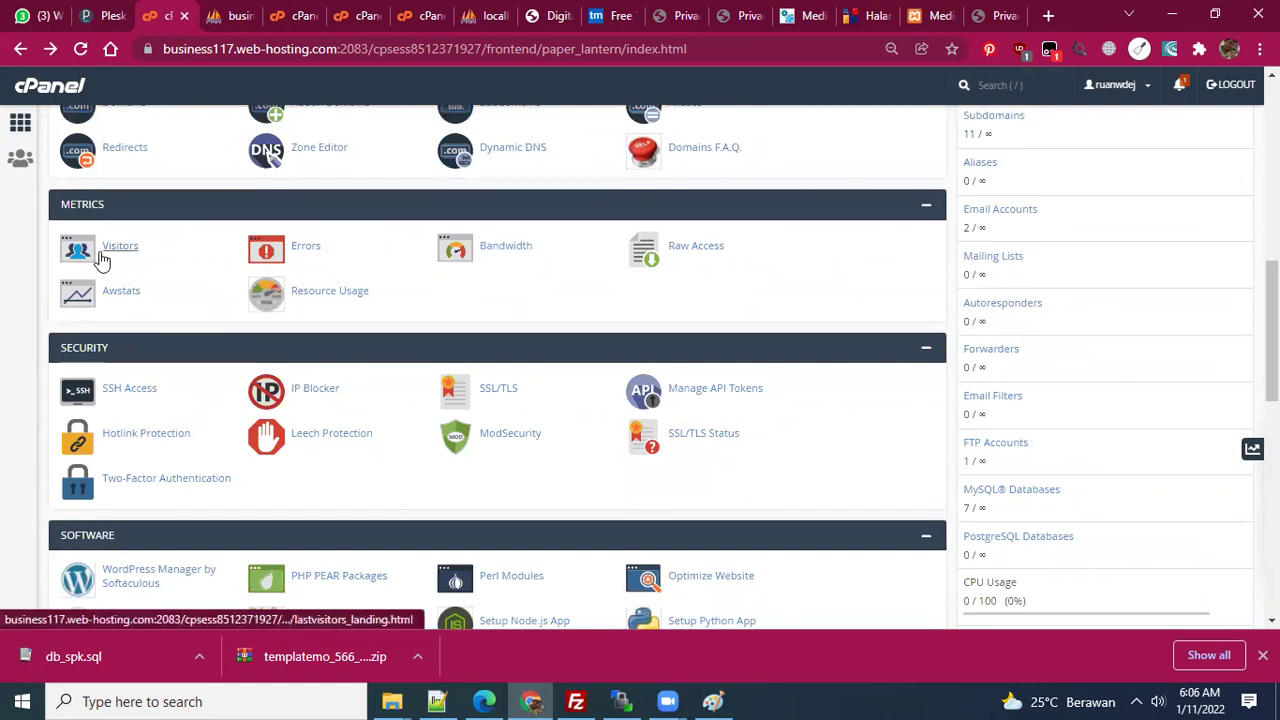
scroll(210, 313, down, 2)
scroll(309, 366, down, 2)
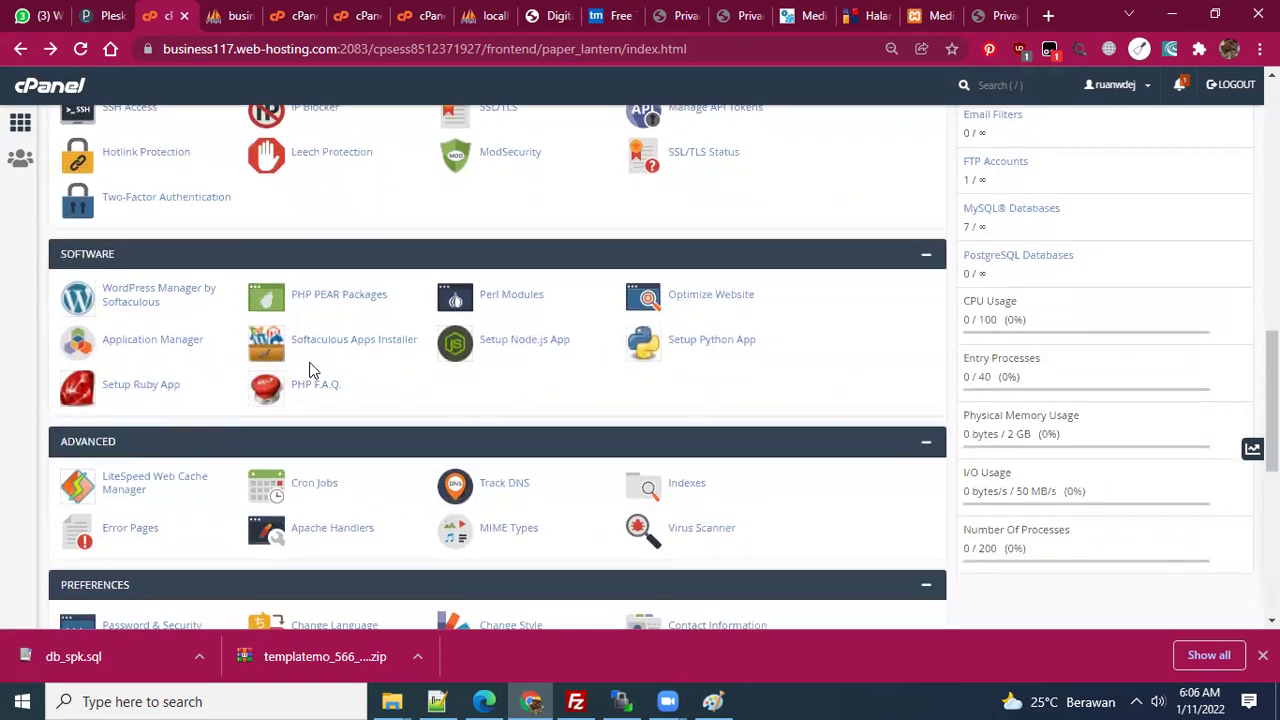
scroll(323, 374, down, 2)
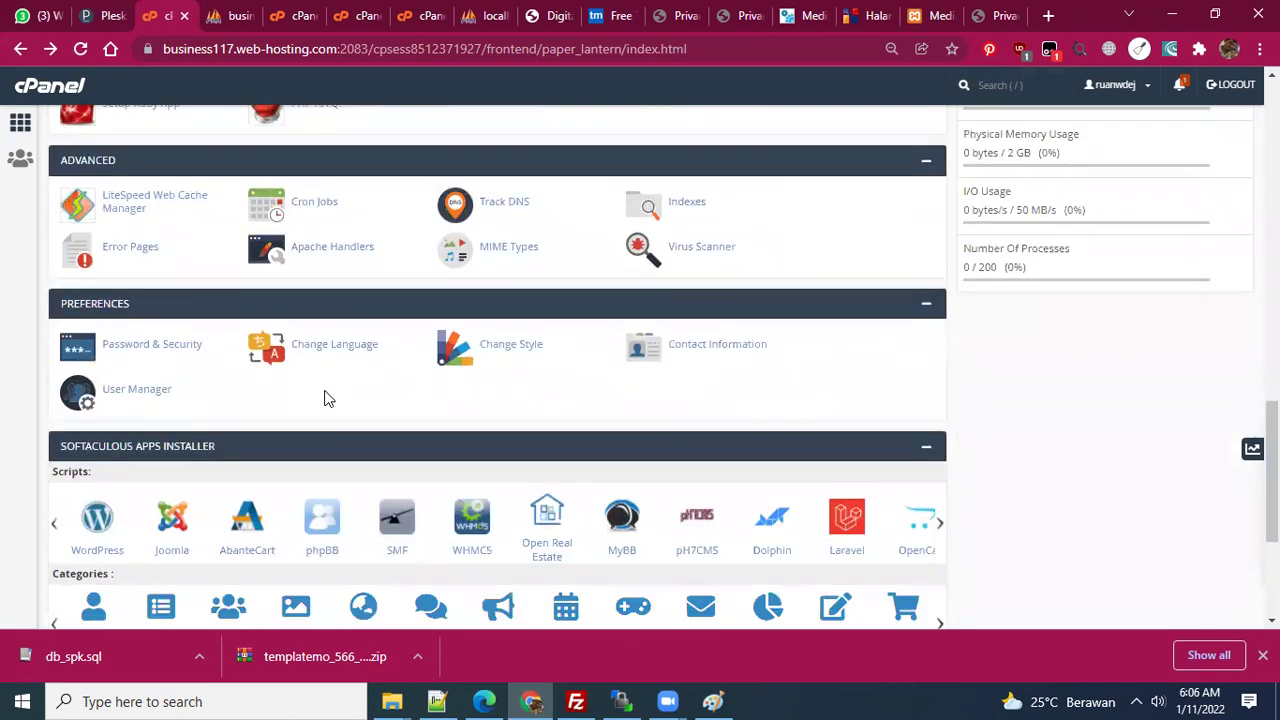
scroll(376, 443, down, 3)
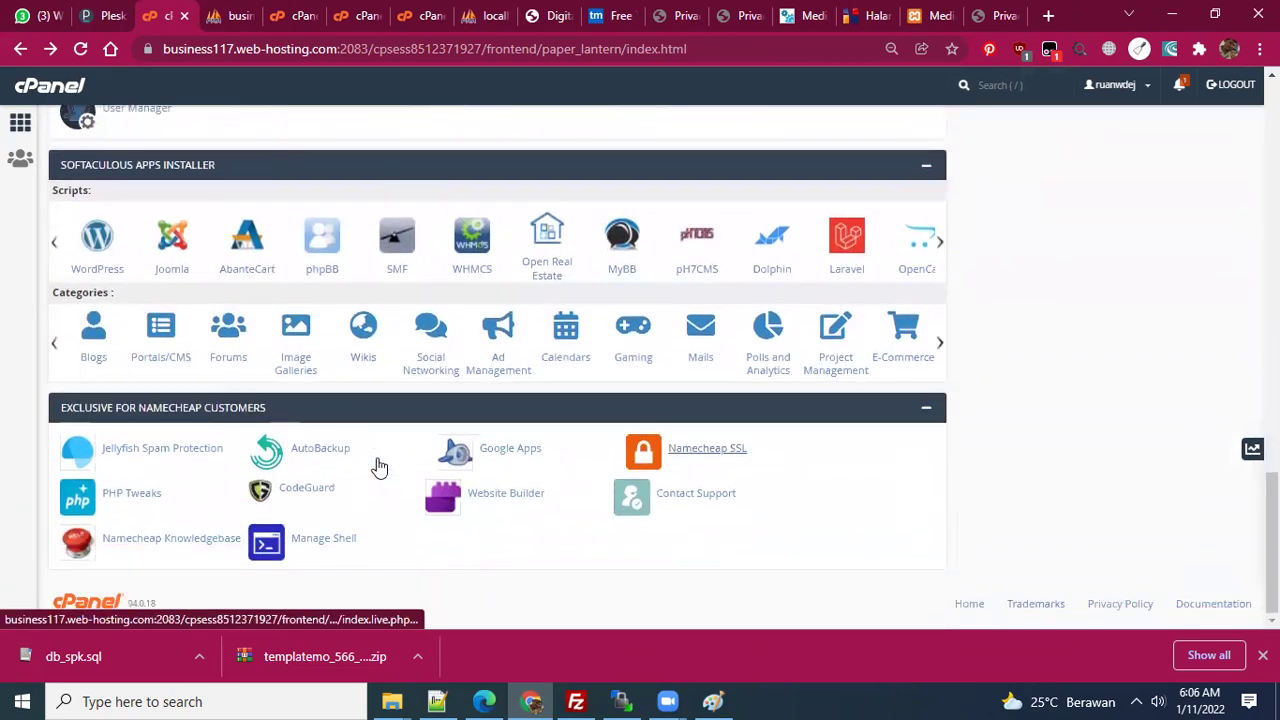
scroll(551, 363, up, 15)
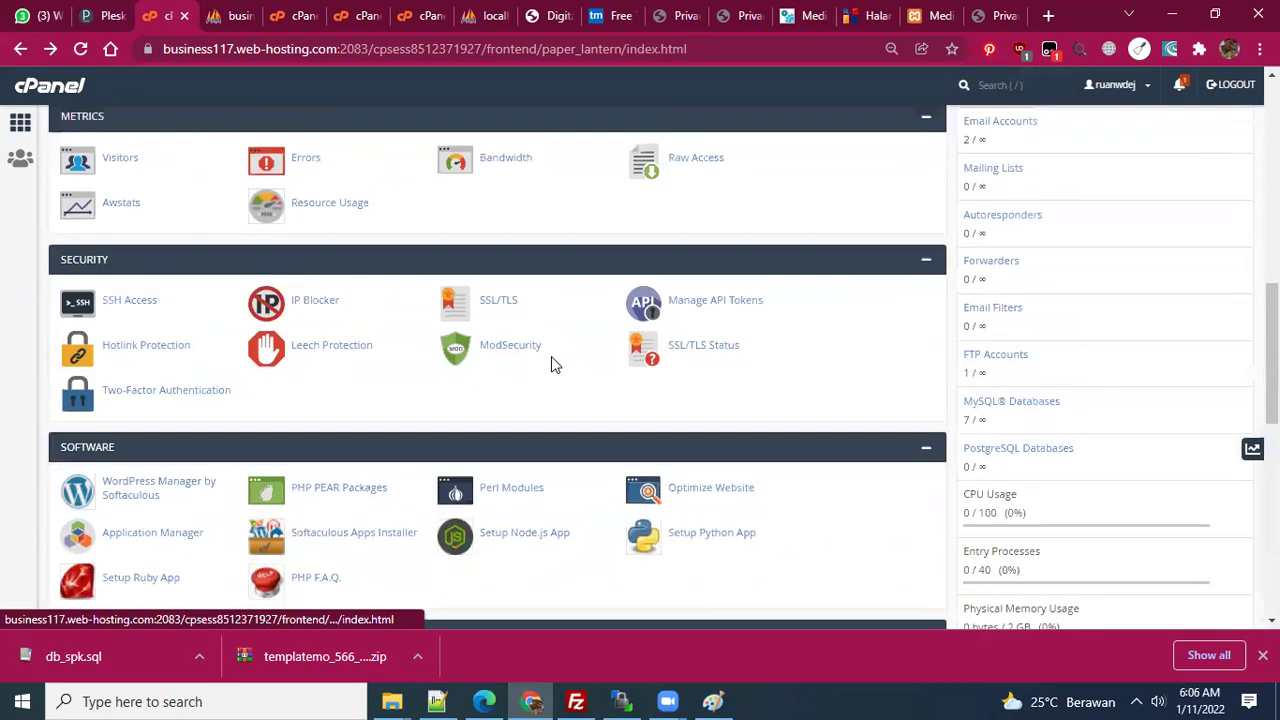
scroll(551, 363, up, 2)
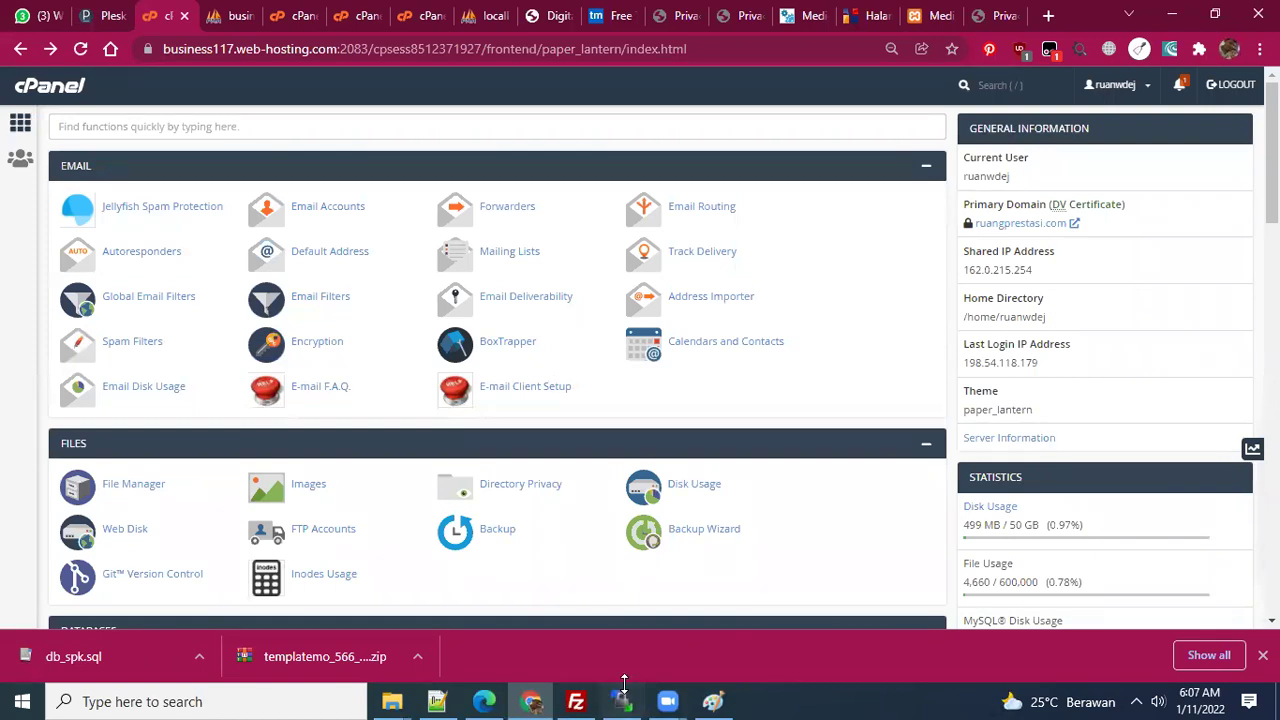
- Bring up the 'new 1' notes in Notepad++ and review the domain and SERVER1 mailbox lines
click(447, 699)
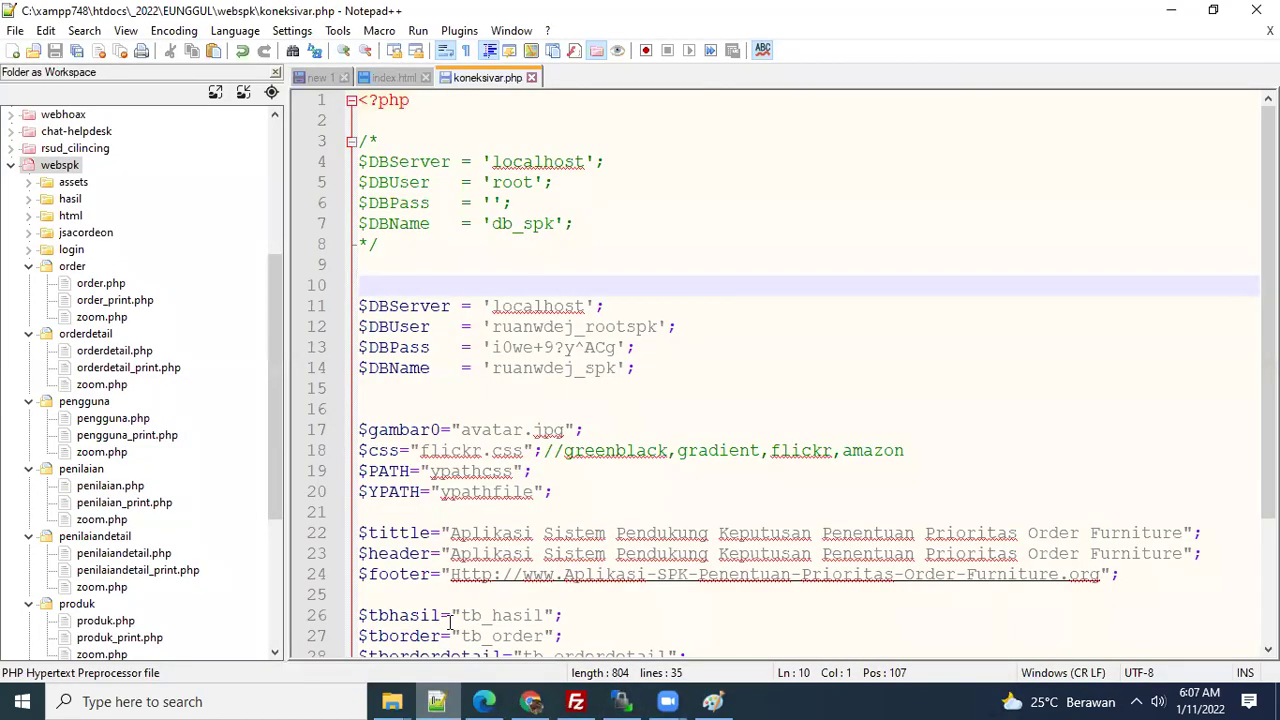
click(318, 77)
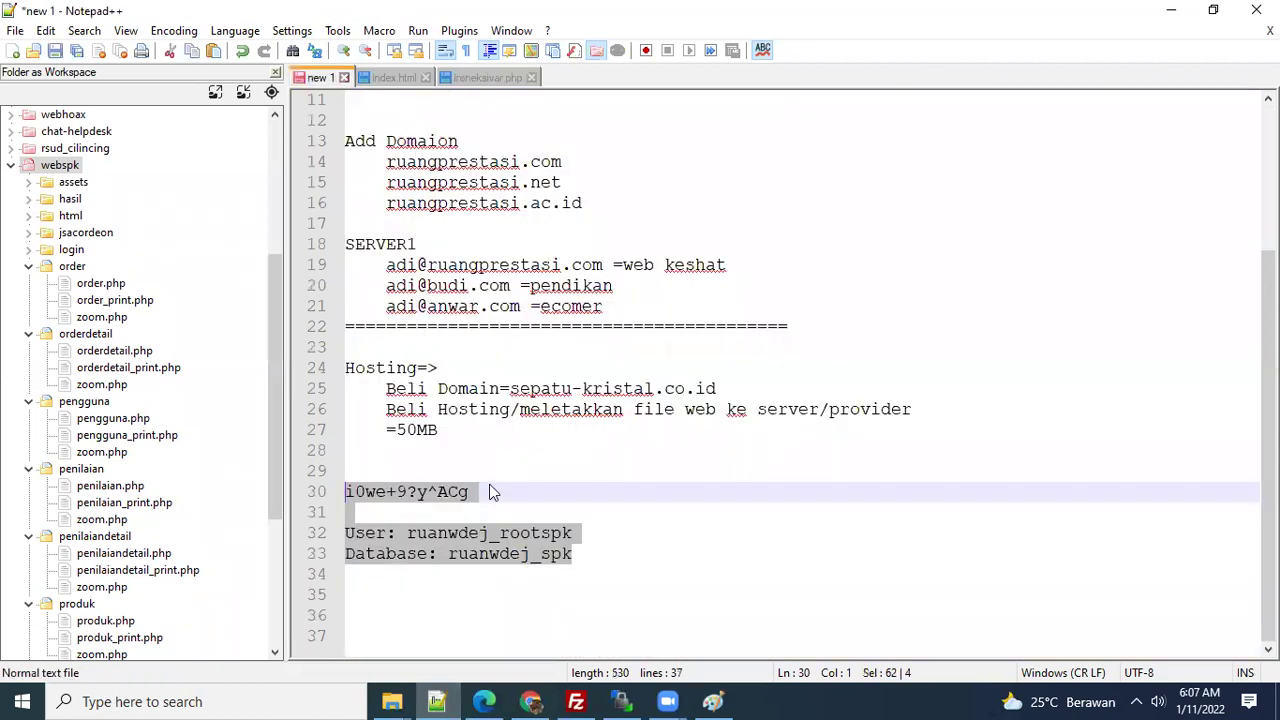
triple_click(540, 492)
click(494, 435)
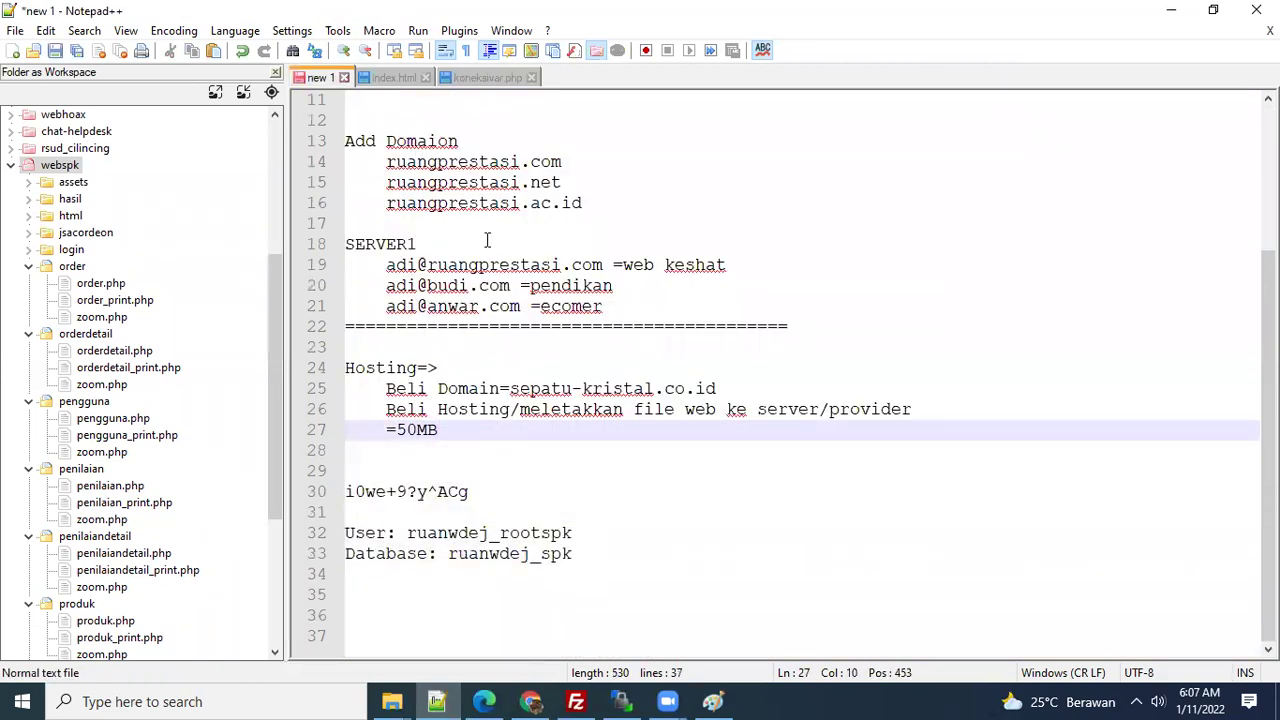
click(460, 162)
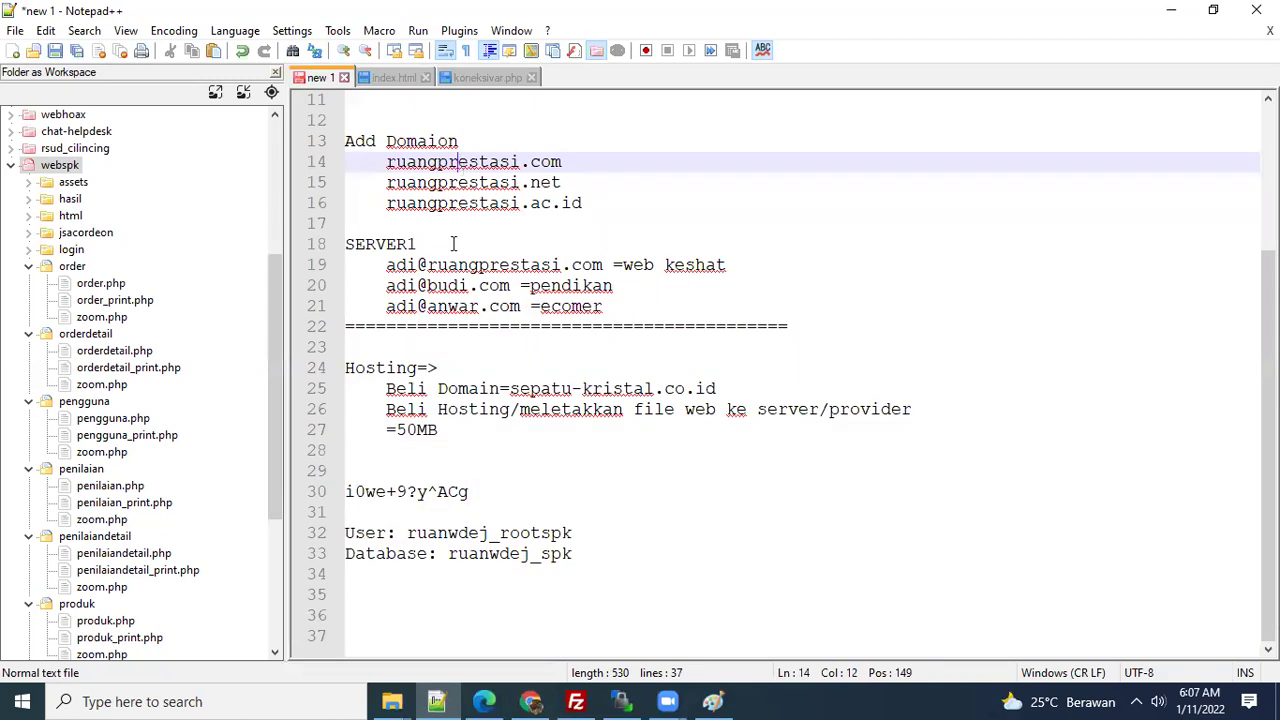
scroll(372, 300, up, 3)
click(368, 296)
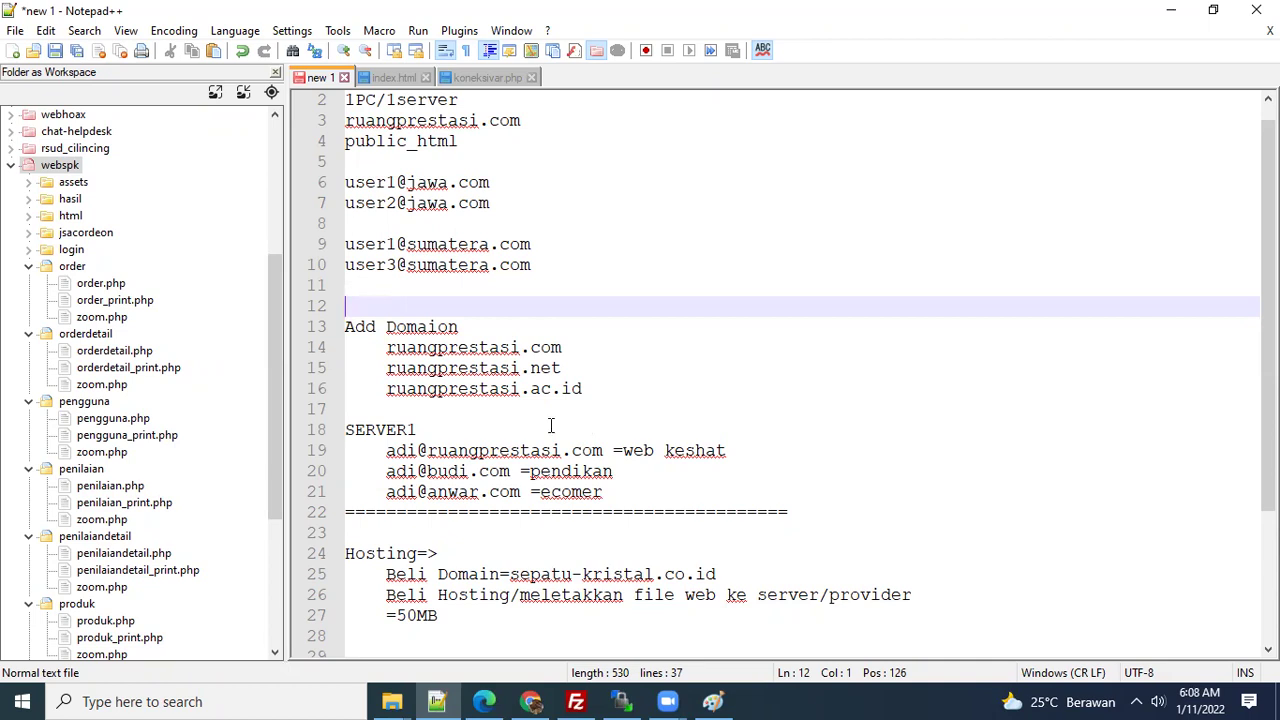
click(530, 391)
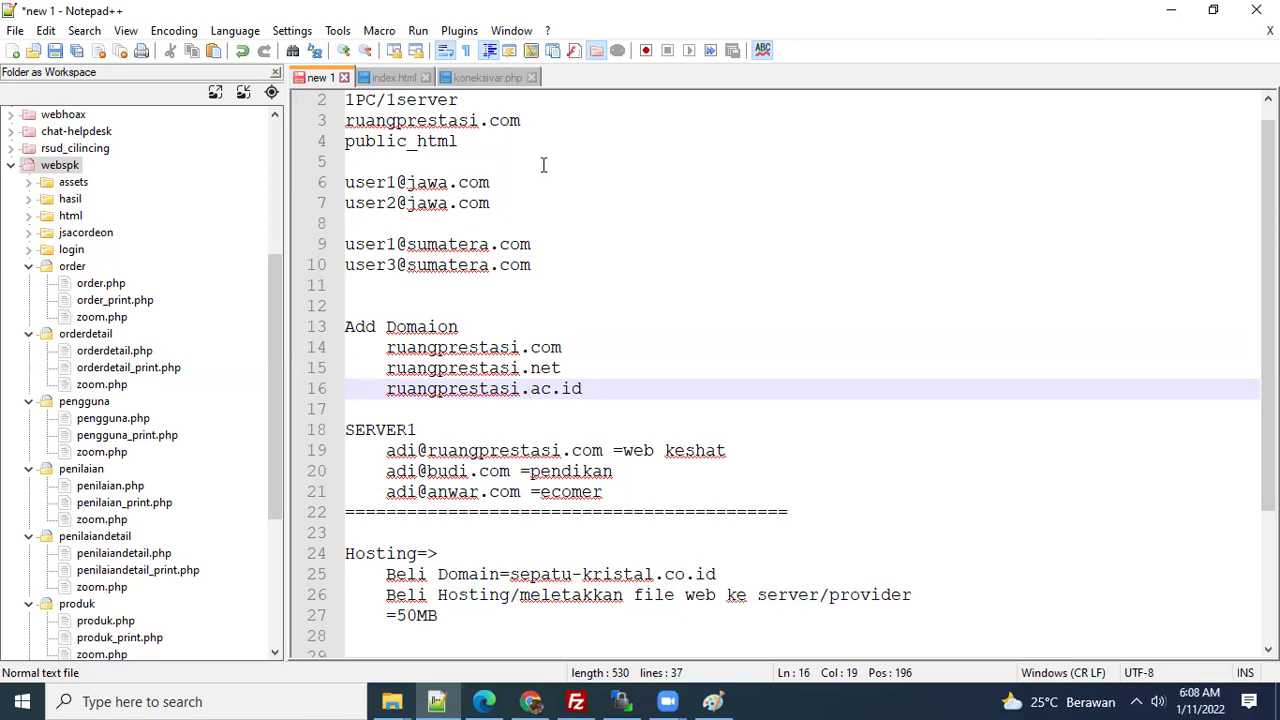
click(607, 328)
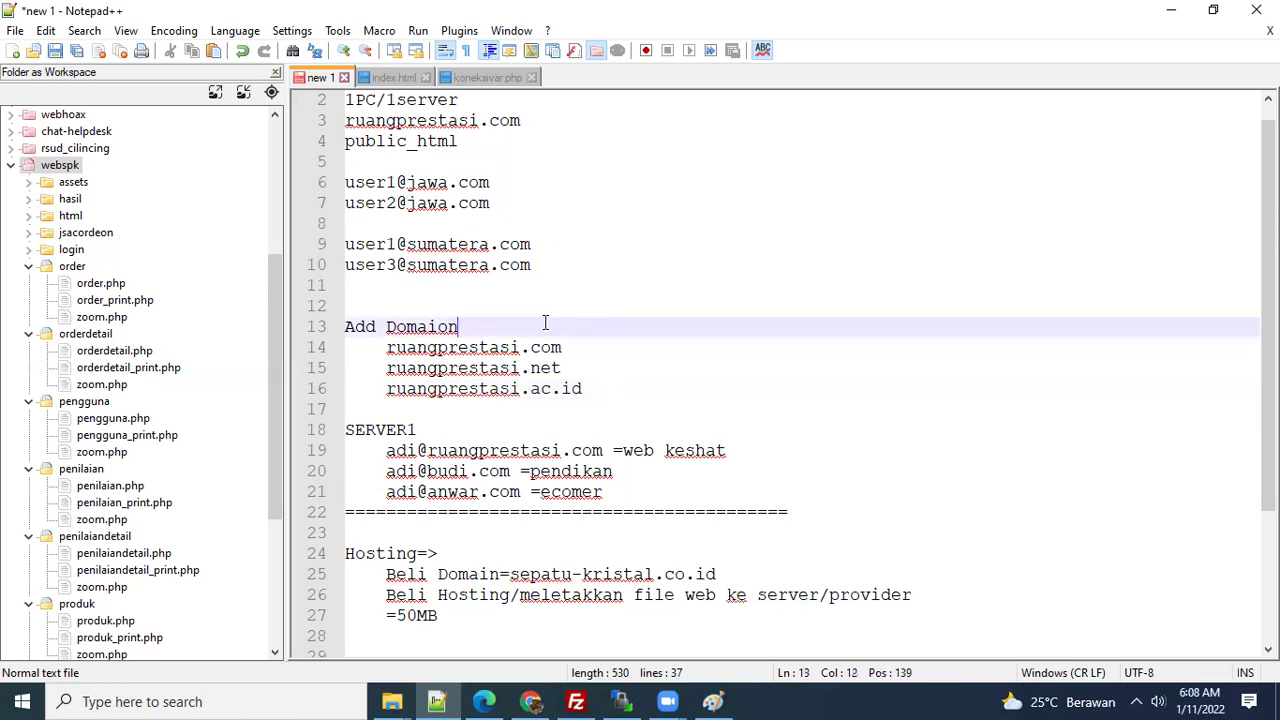
scroll(548, 340, down, 2)
scroll(560, 392, down, 1)
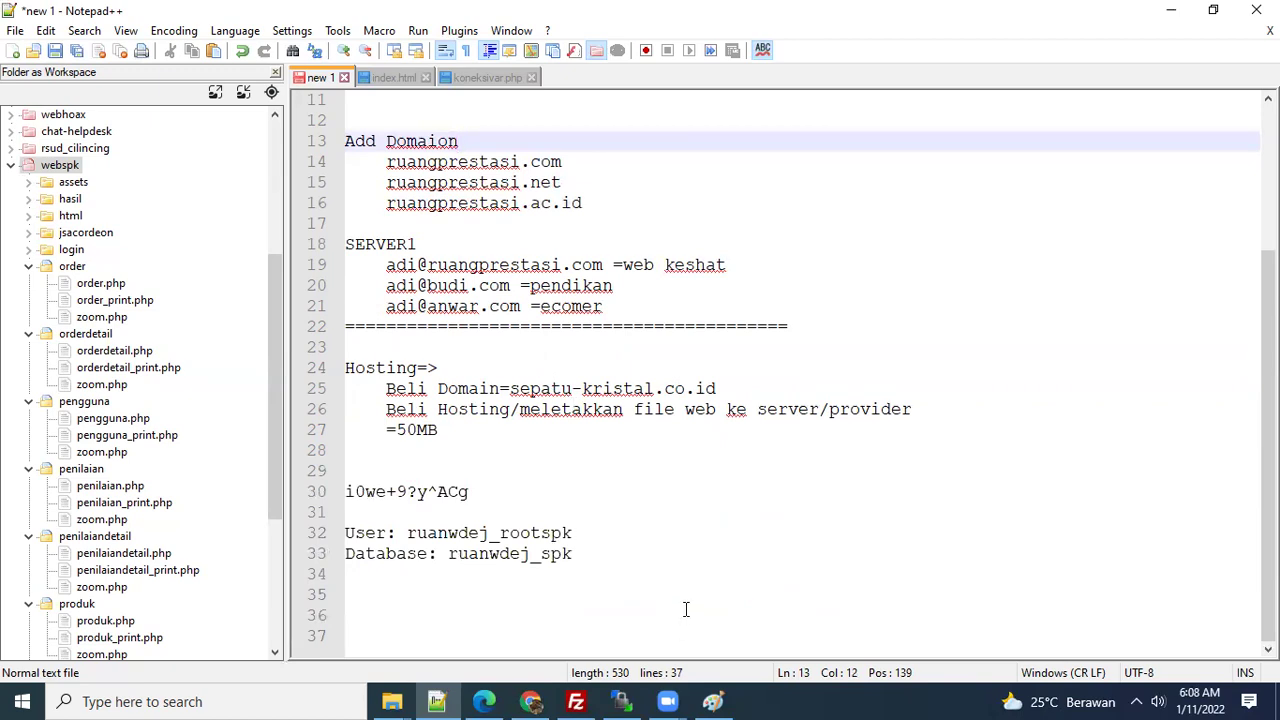
scroll(686, 609, up, 1)
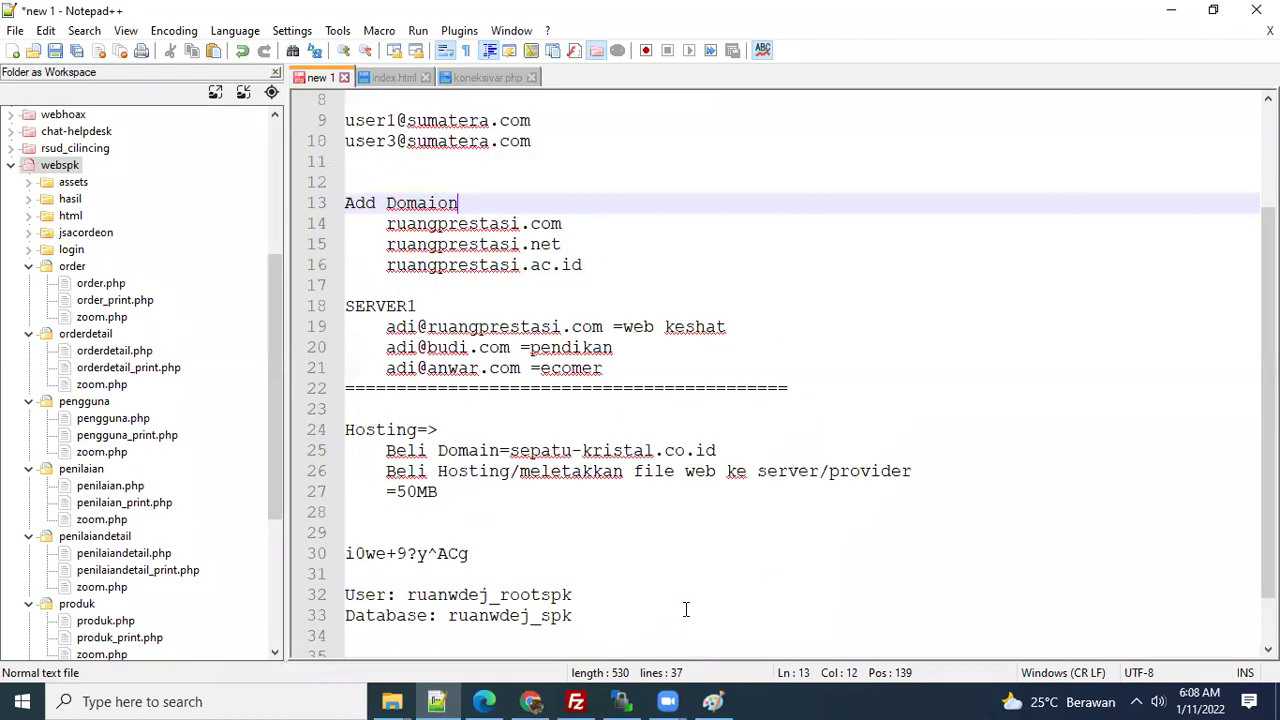
right_click(660, 578)
click(517, 554)
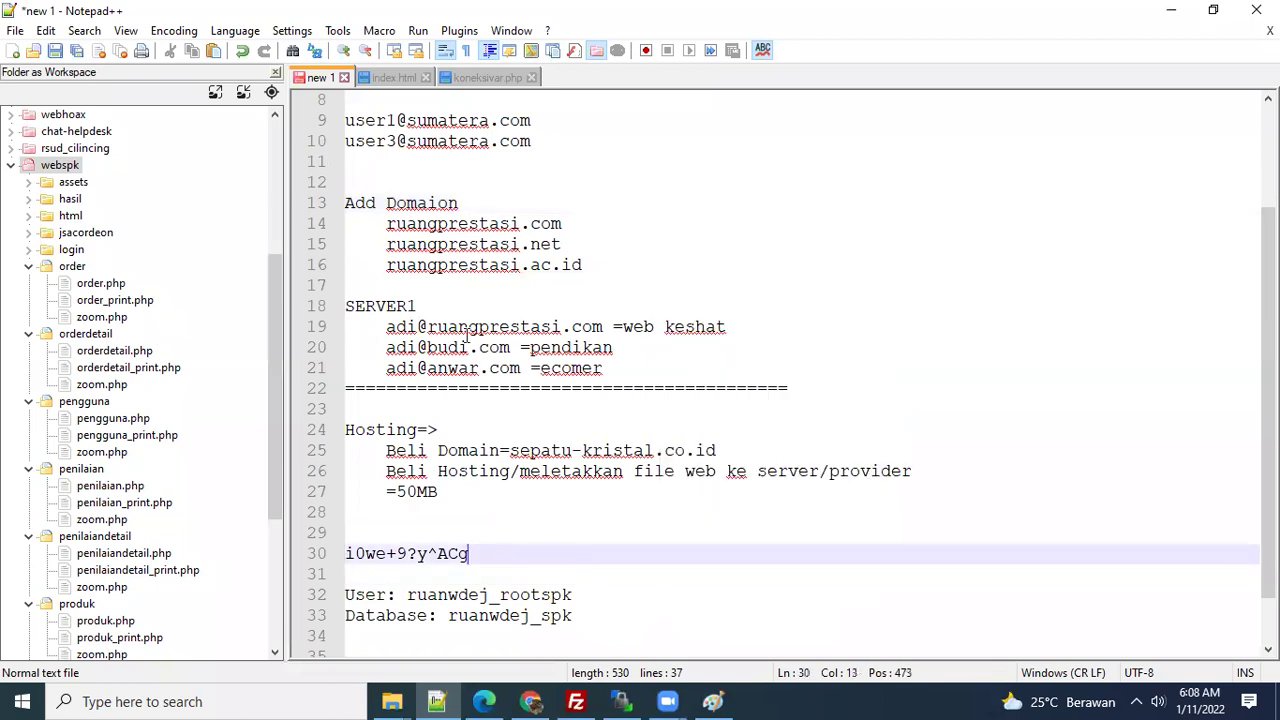
double_click(466, 330)
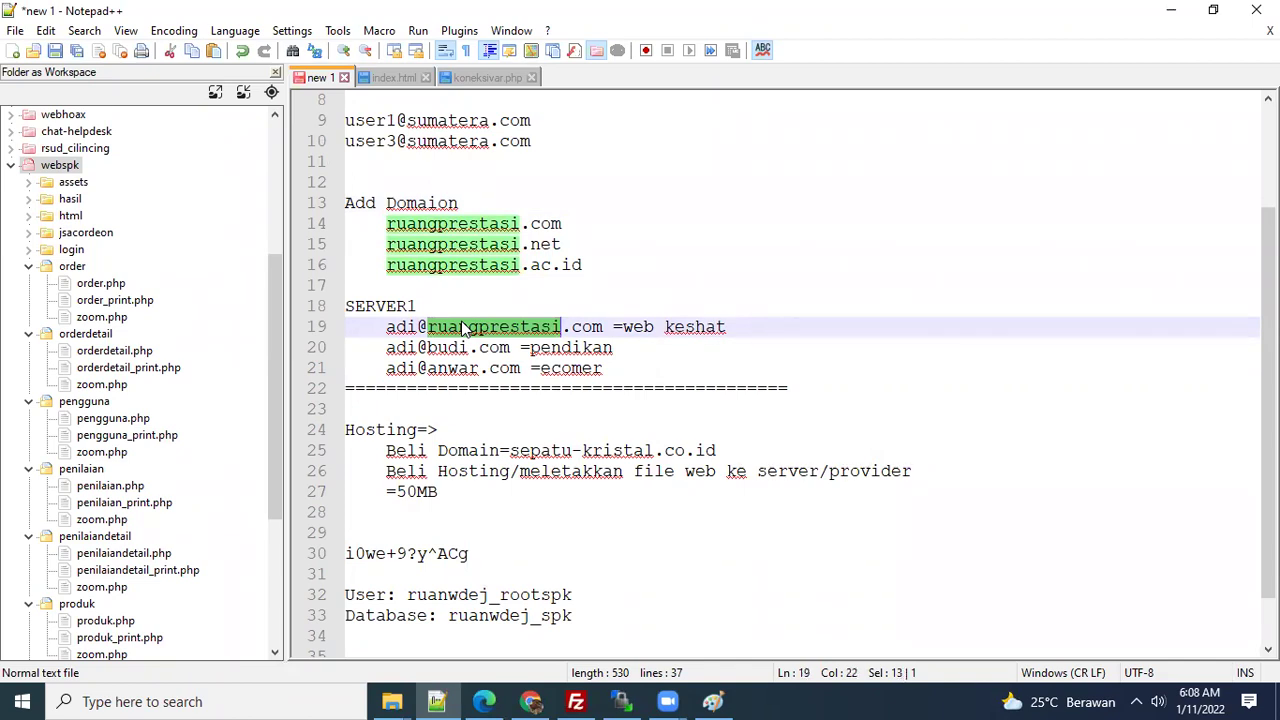
double_click(459, 244)
click(458, 264)
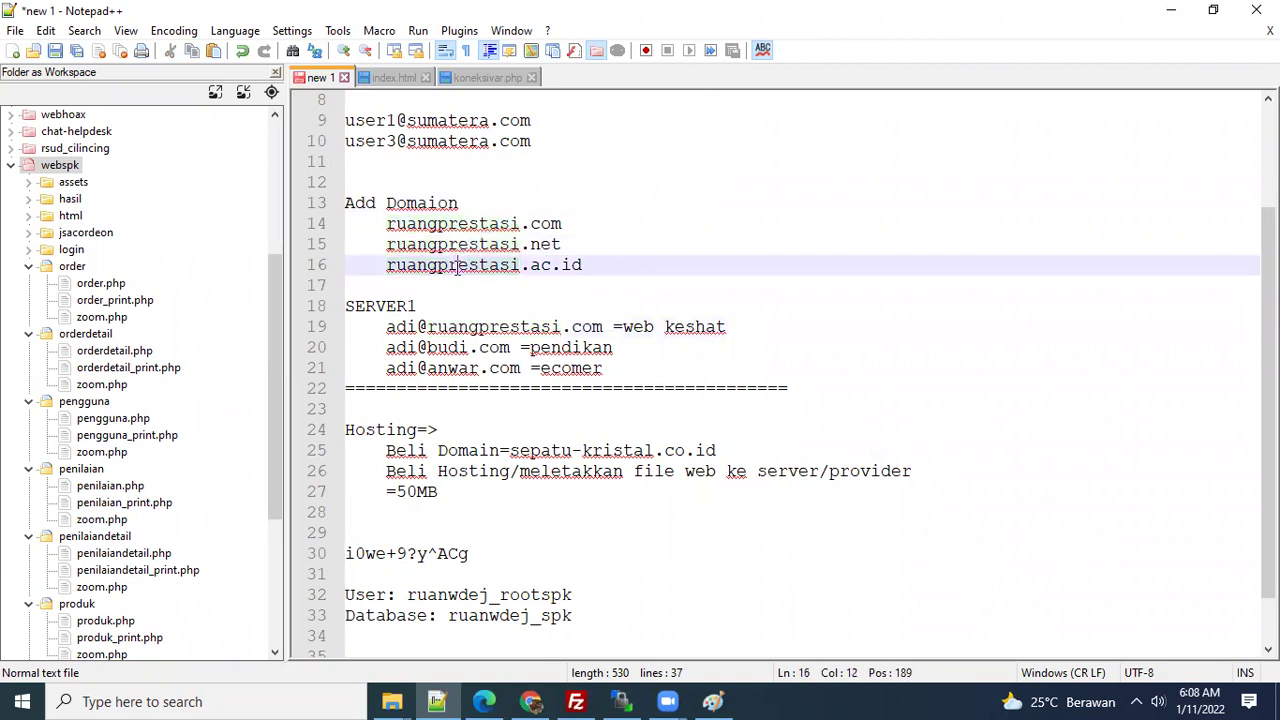
double_click(458, 264)
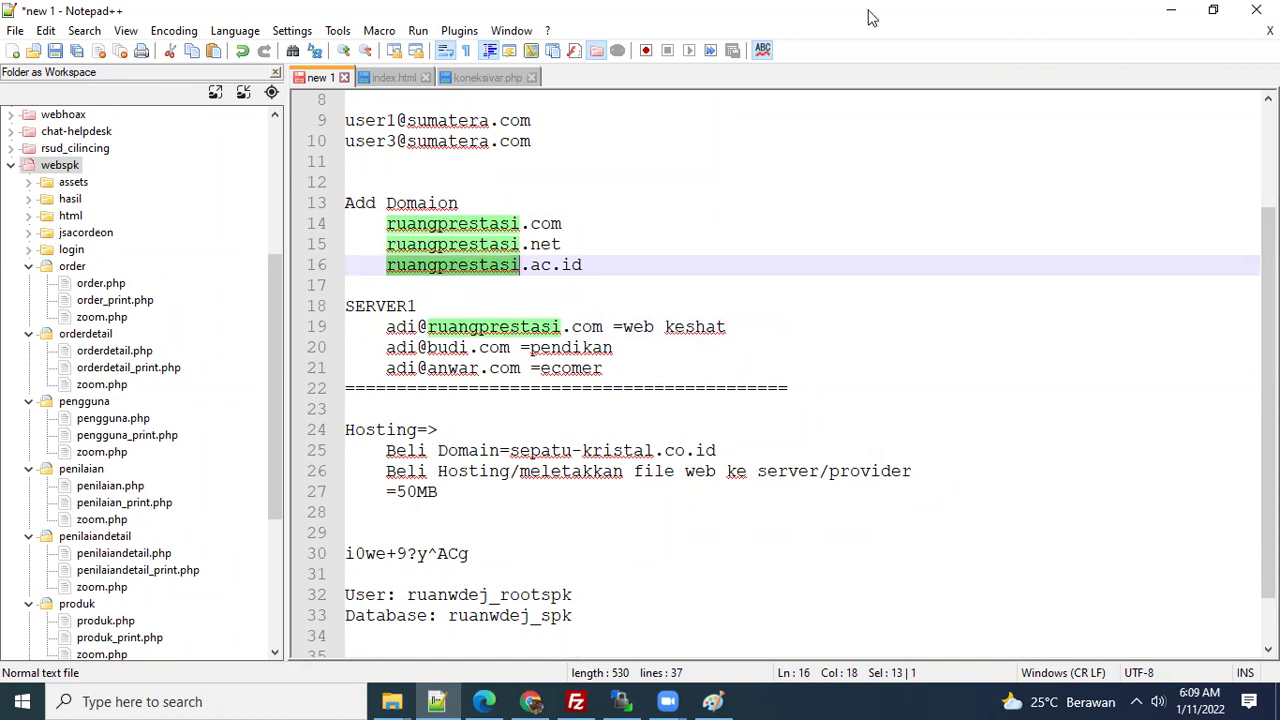
key(alt+Tab)
- Dismiss the discount popup and open IDwebhost's Domain Murah search page
click(820, 178)
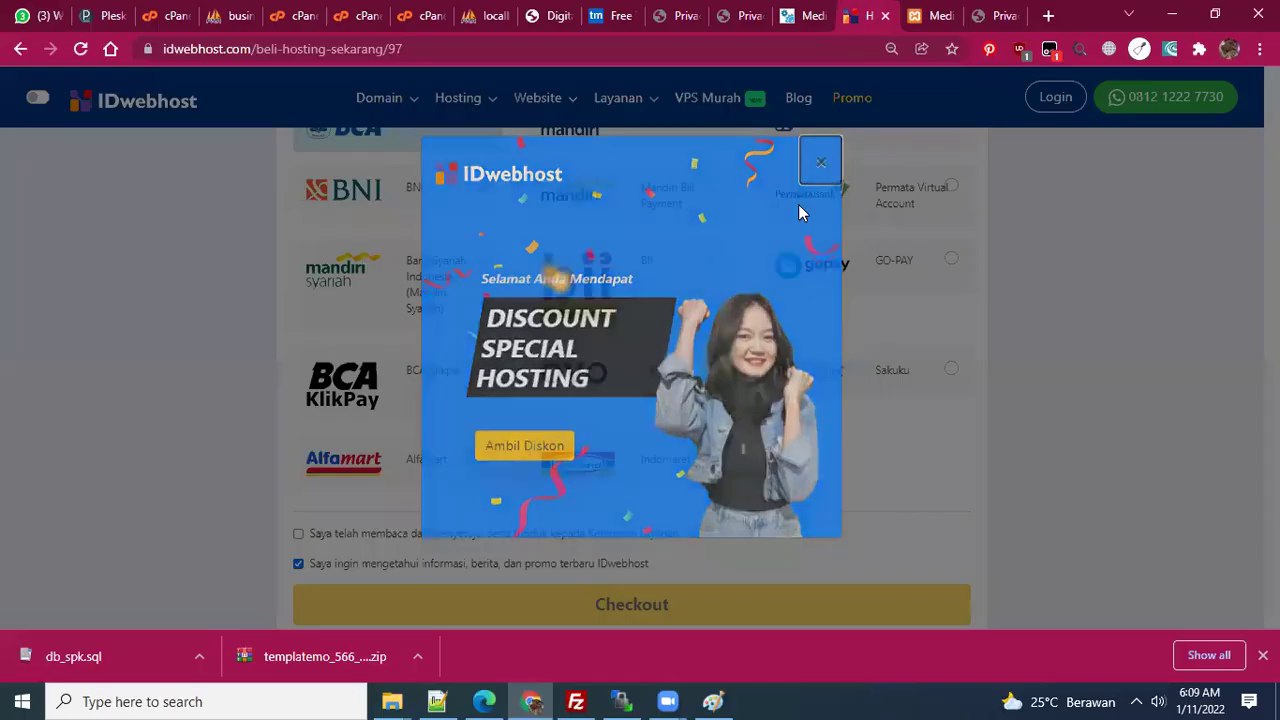
scroll(693, 378, down, 1)
scroll(658, 270, up, 4)
scroll(600, 220, up, 10)
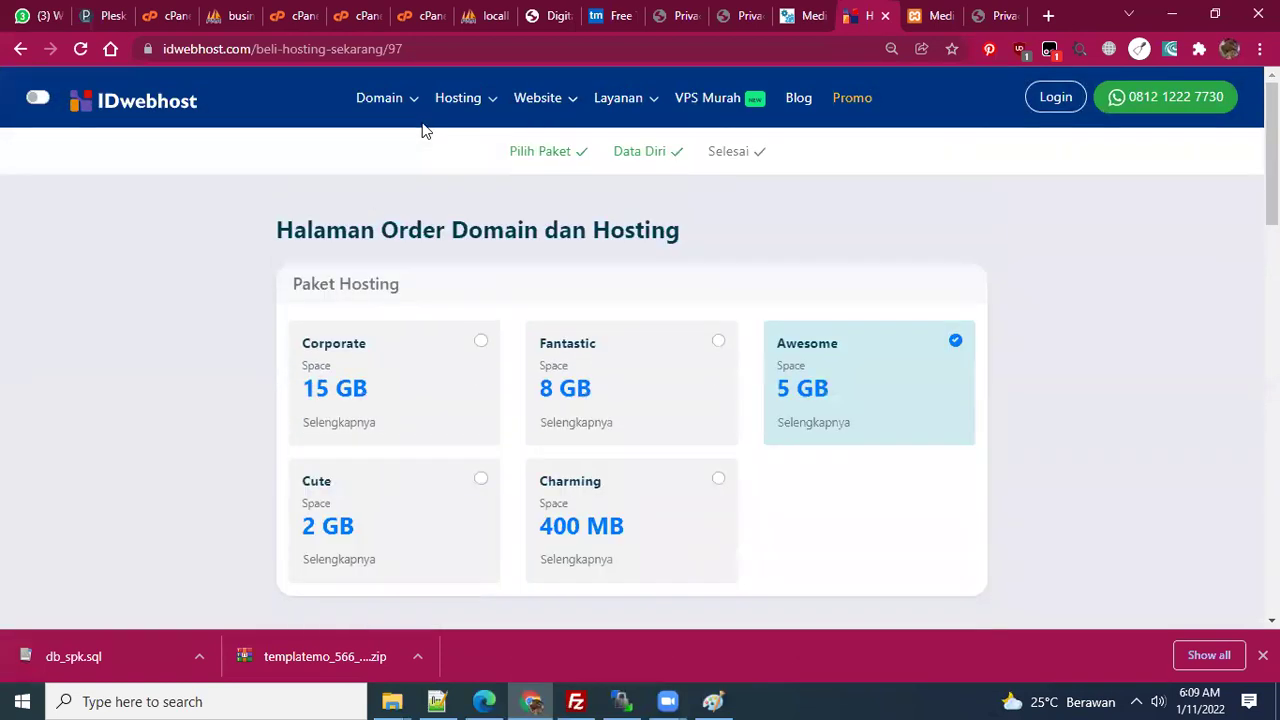
mouse_move(385, 98)
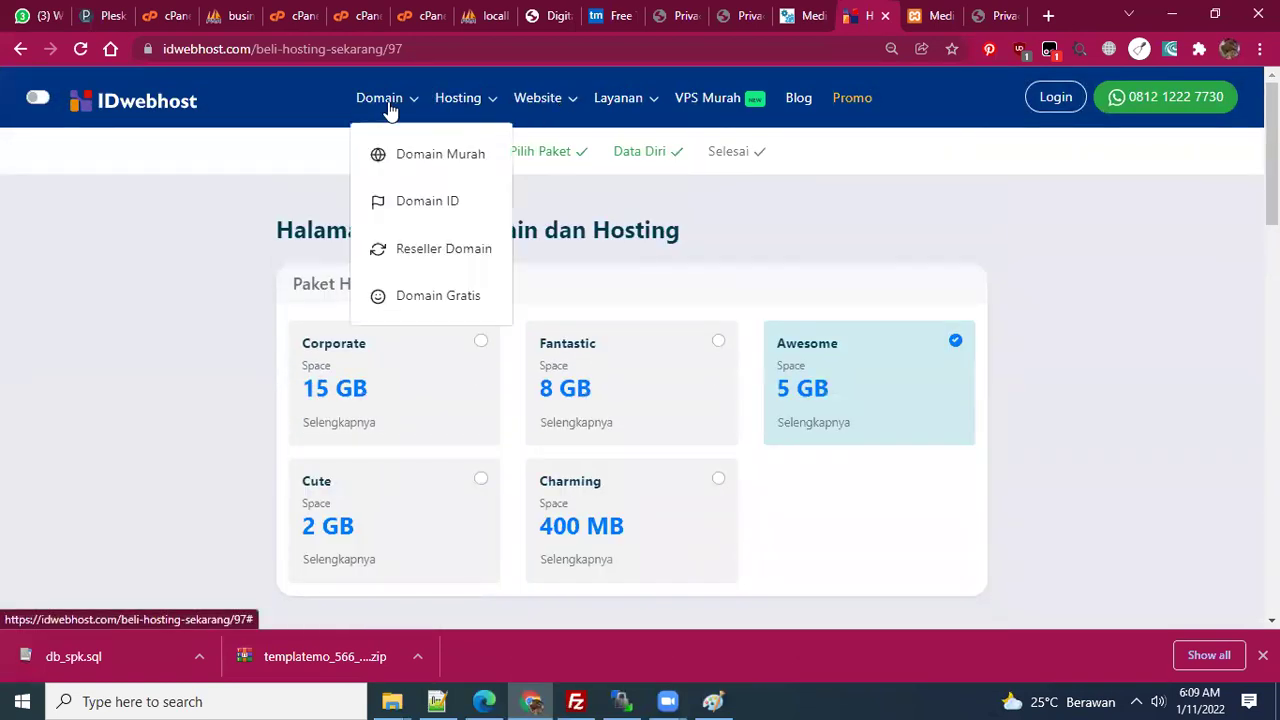
click(416, 156)
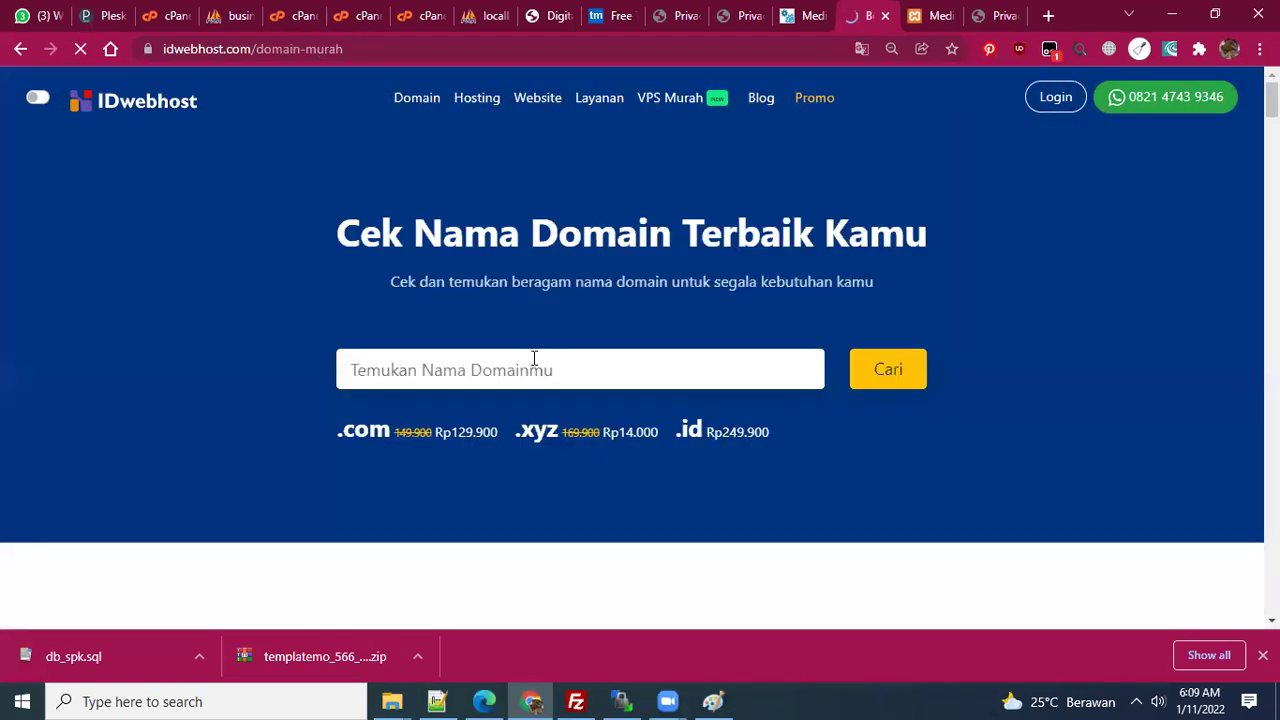
- Search saya.xyz, finding saya.xyz, saya.com, saya.net and saya.id all taken
click(538, 357)
text(saya)
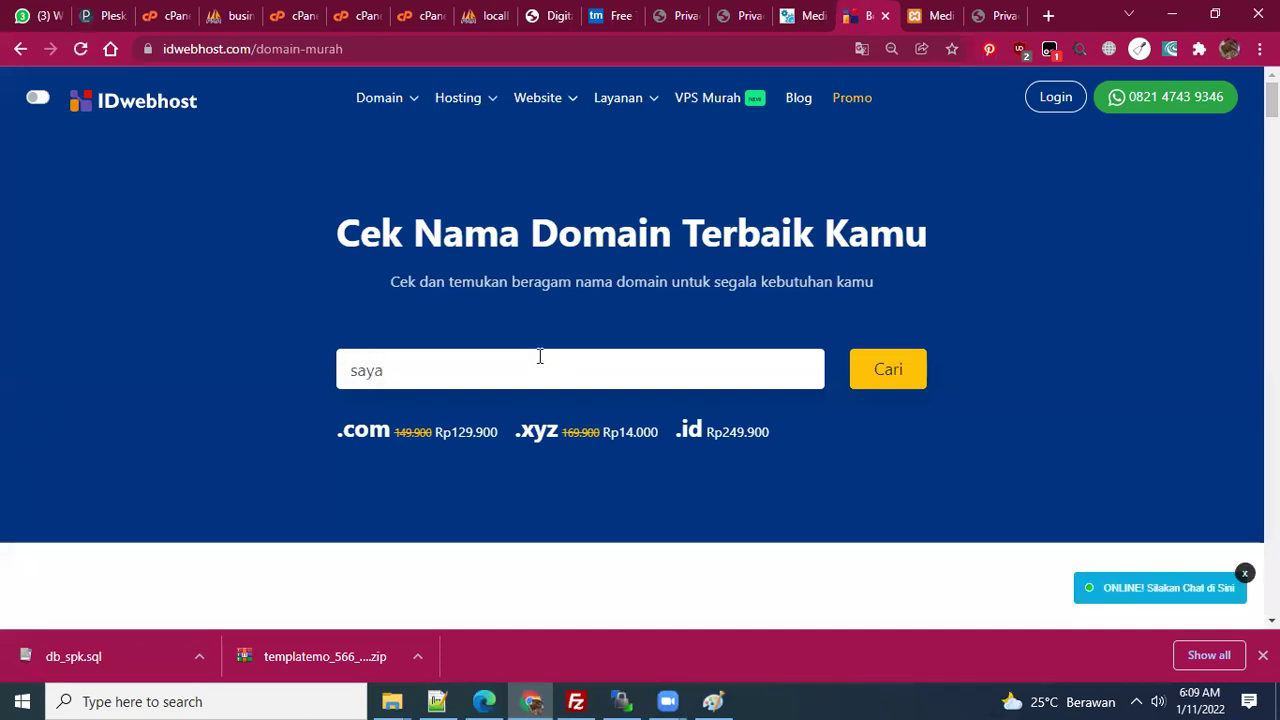
text(.xyz)
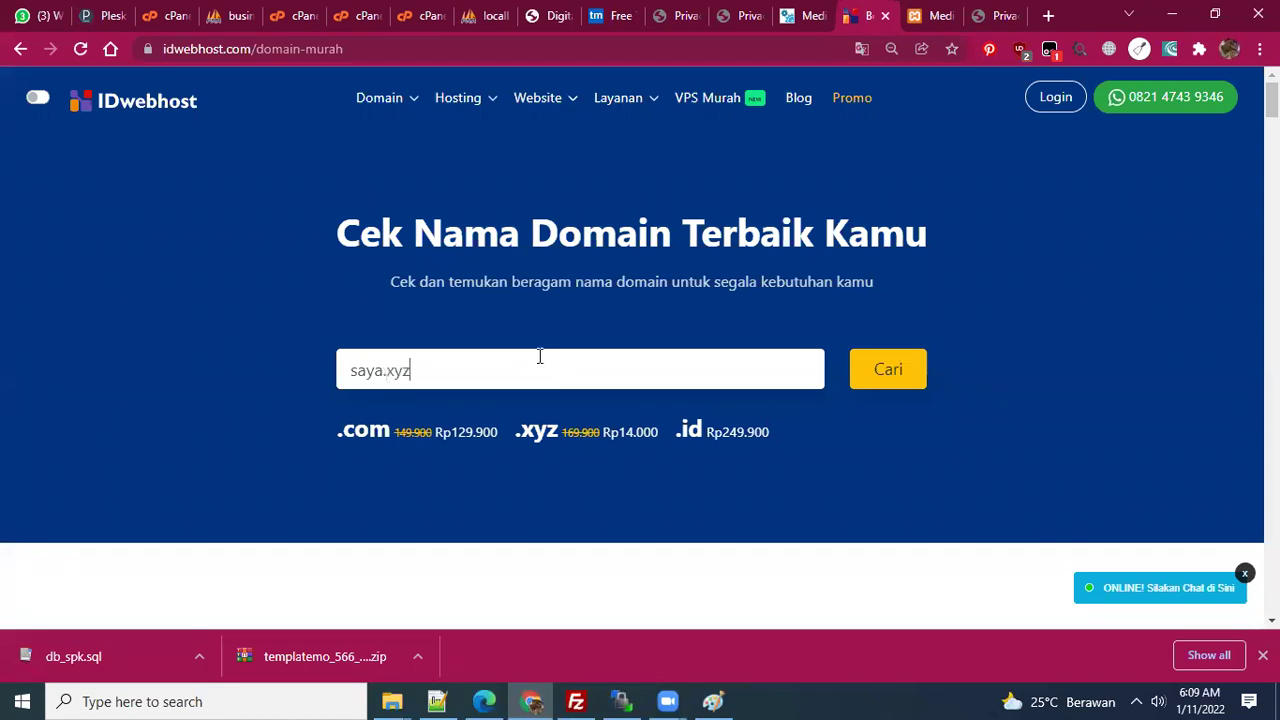
key(Return)
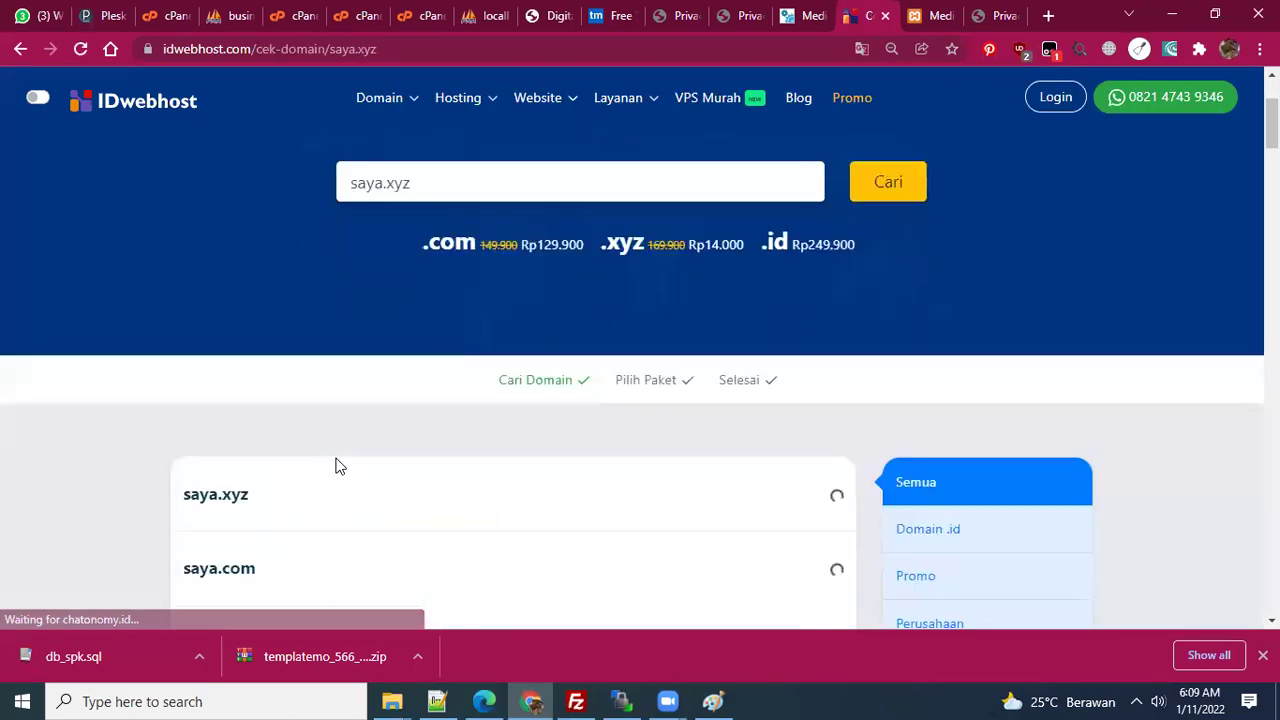
scroll(333, 468, down, 2)
scroll(330, 469, down, 1)
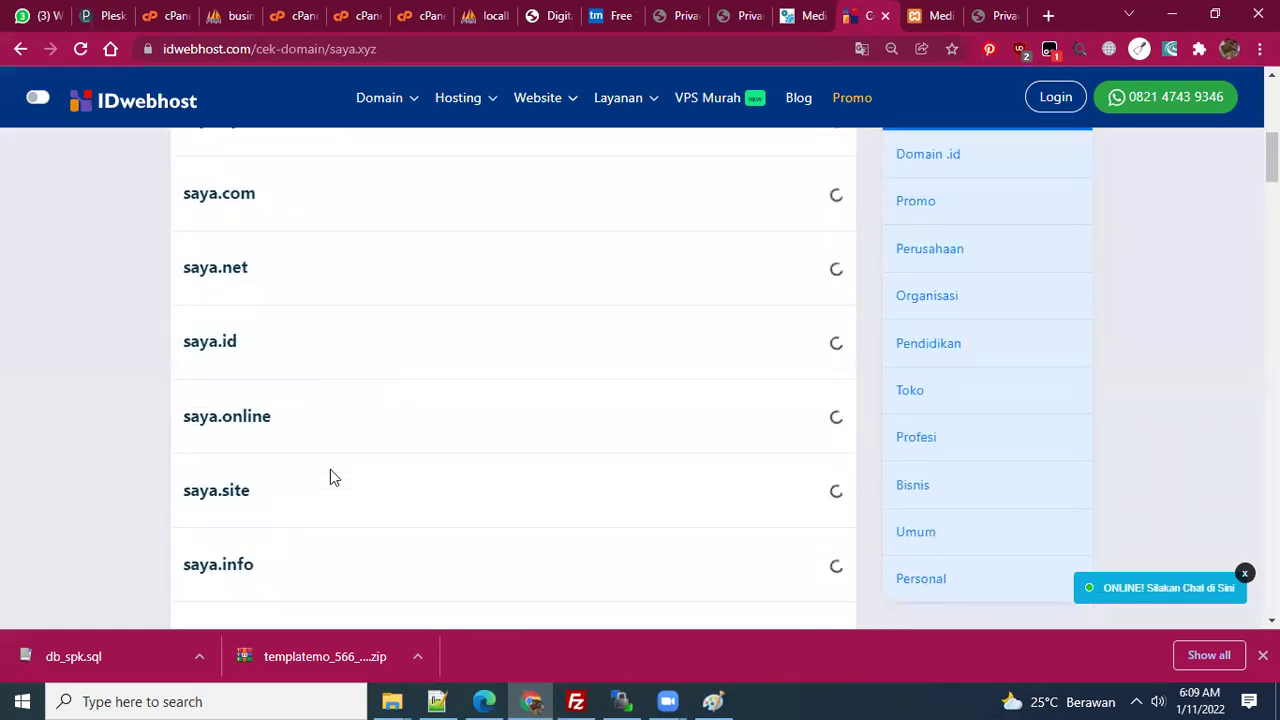
scroll(330, 469, up, 3)
scroll(326, 463, down, 1)
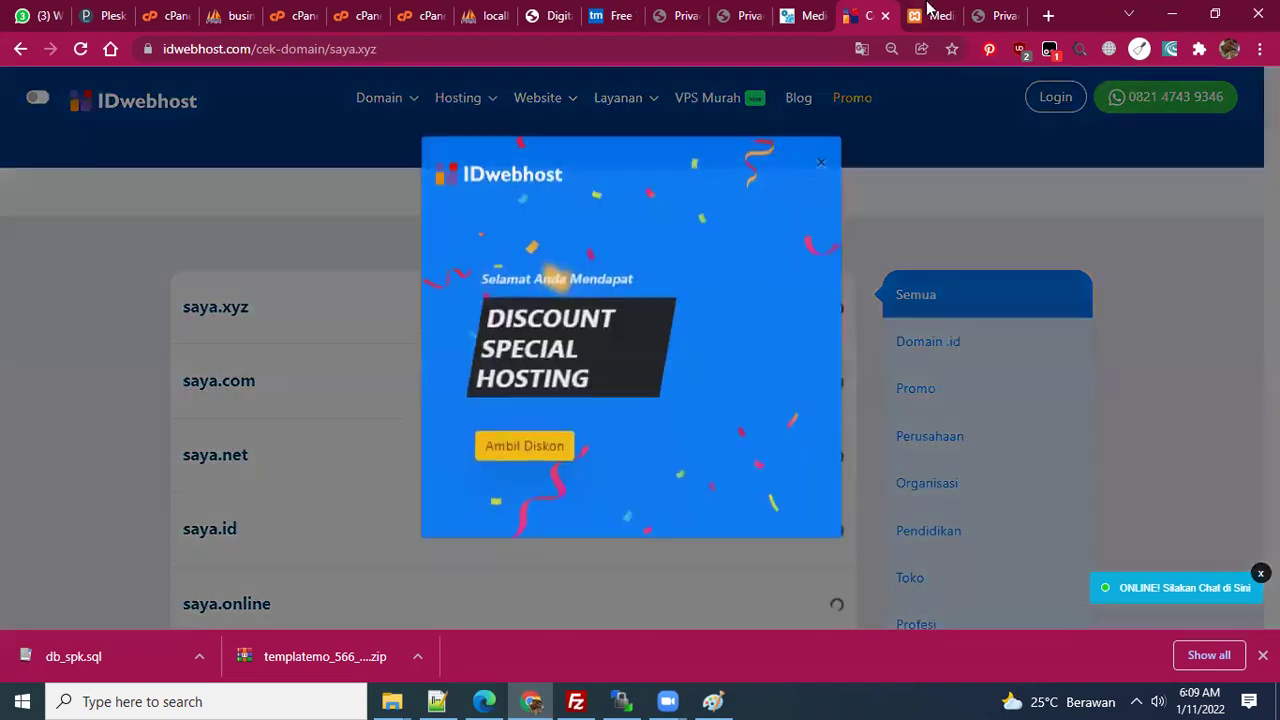
click(828, 176)
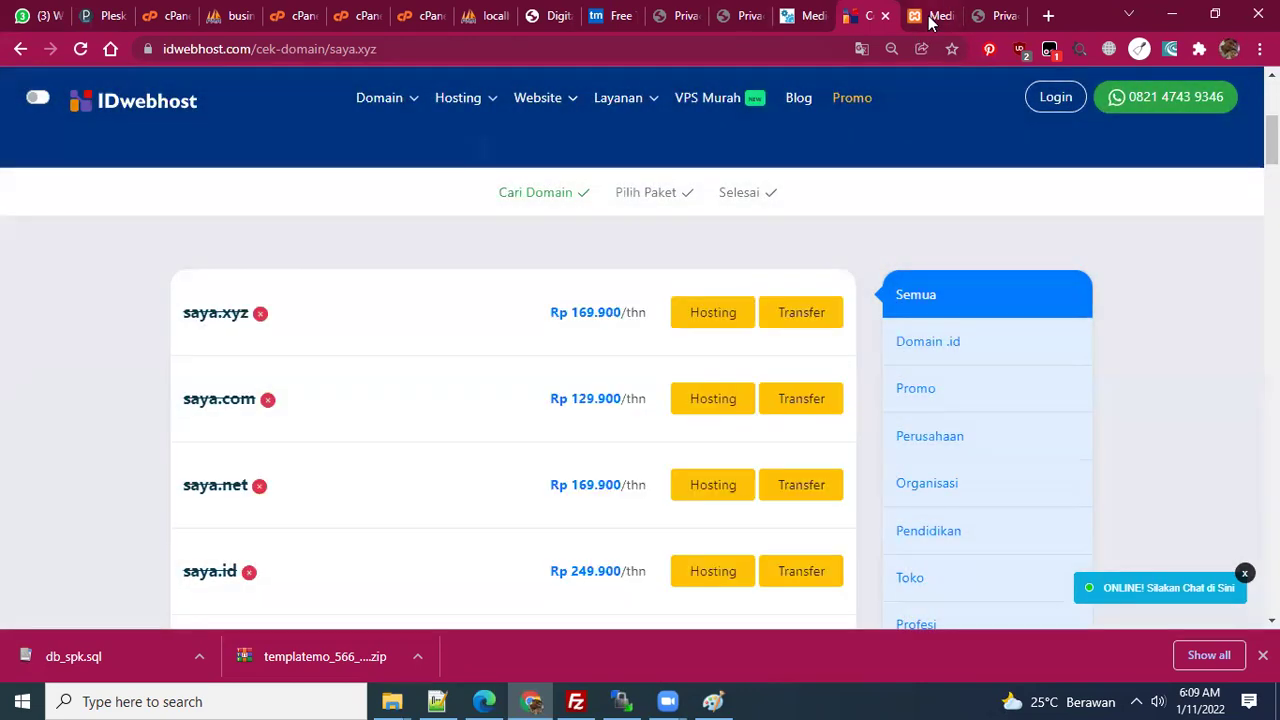
click(114, 270)
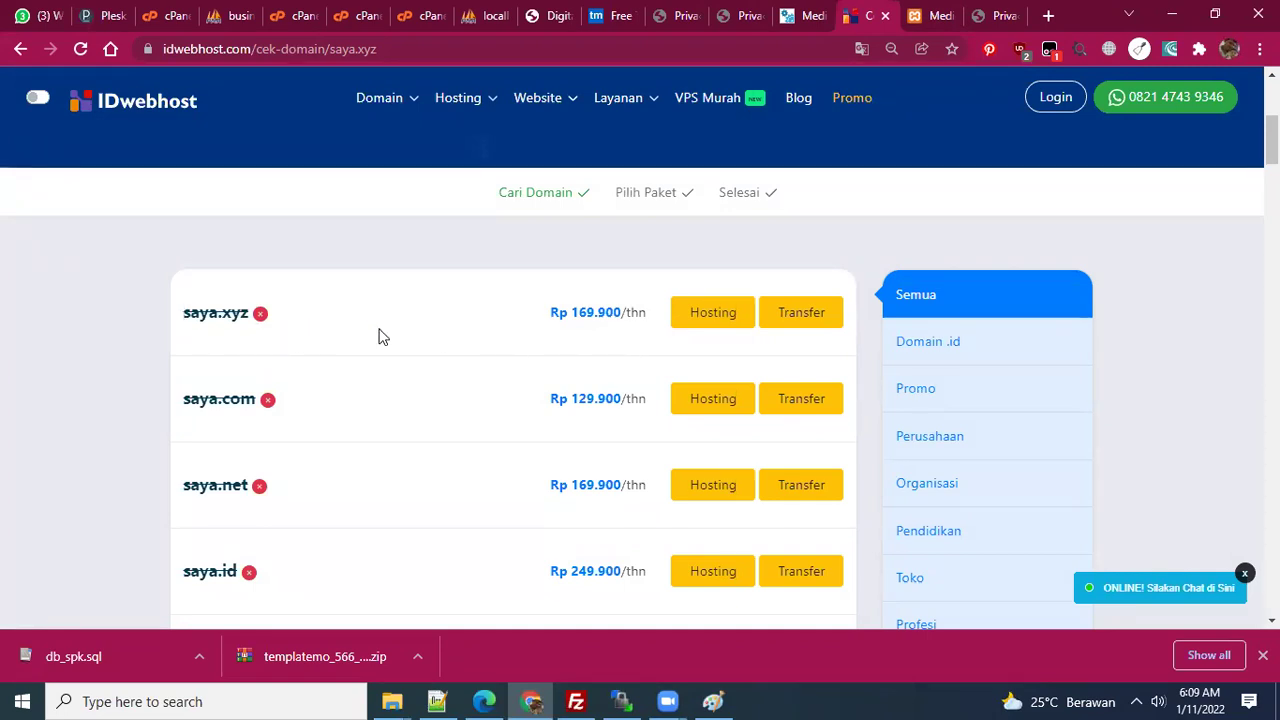
- Open the .xyz offer page, which lists .xyz at Rp14.000
scroll(716, 350, up, 2)
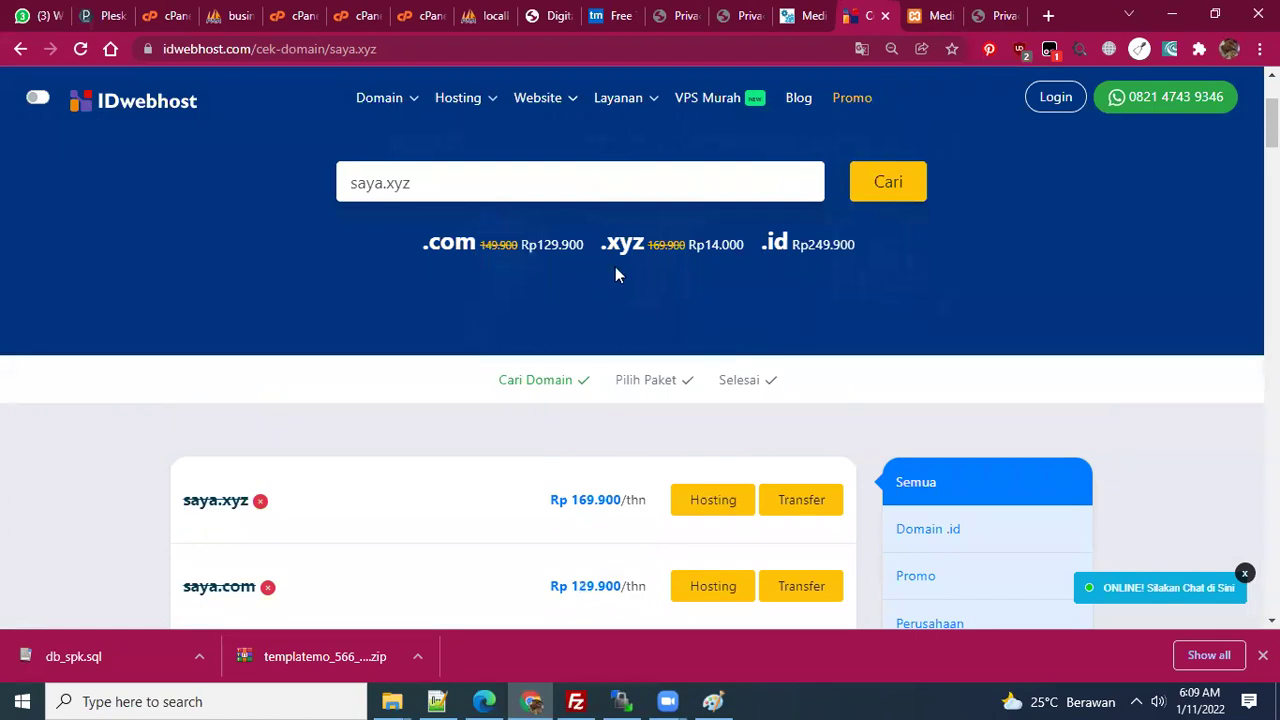
click(716, 248)
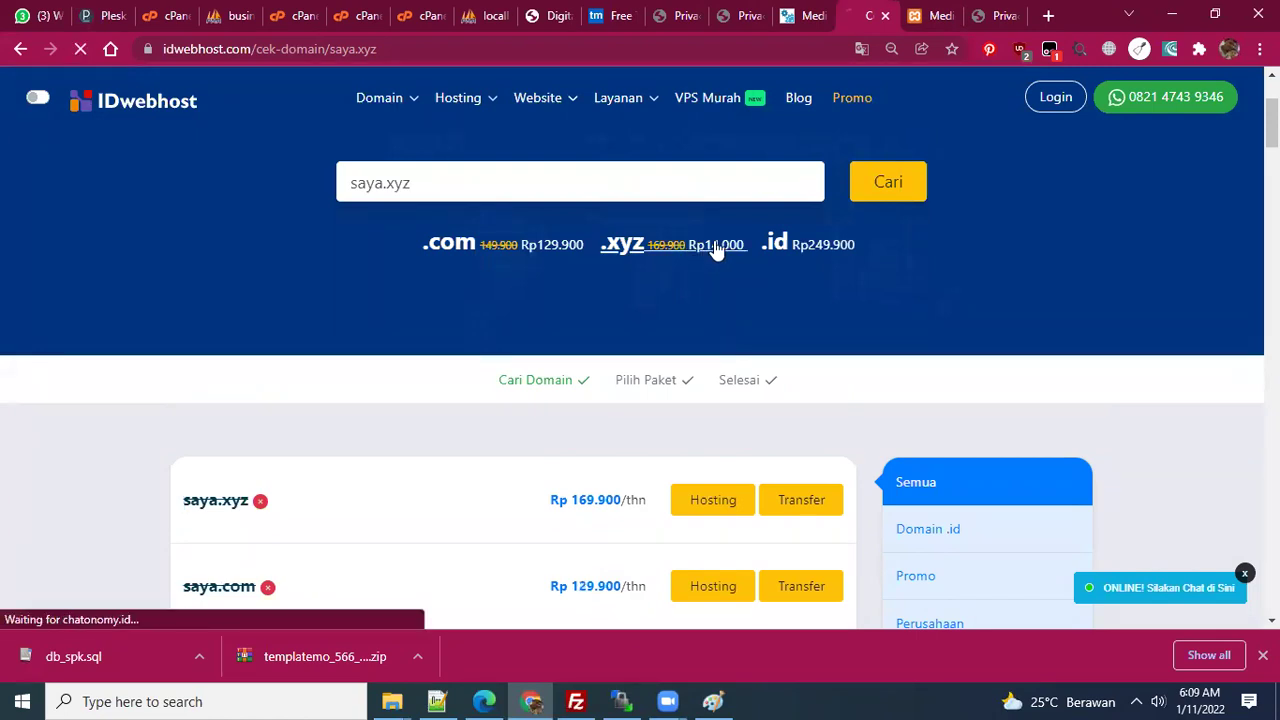
scroll(580, 443, down, 8)
scroll(568, 468, down, 15)
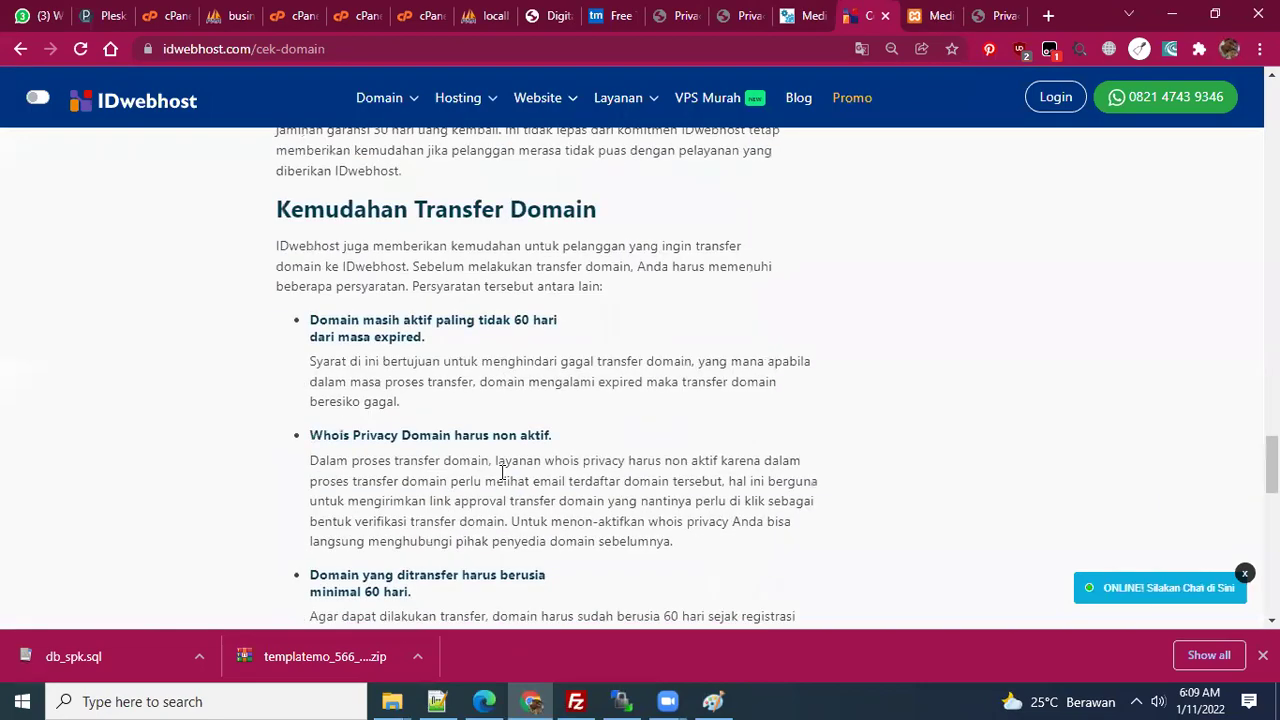
scroll(502, 475, down, 12)
scroll(540, 268, up, 15)
scroll(540, 268, up, 20)
- Search asdasdasd.xyz: .xyz, .com and .net taken; asdasdasd.id available at Rp 249.900/year
click(480, 371)
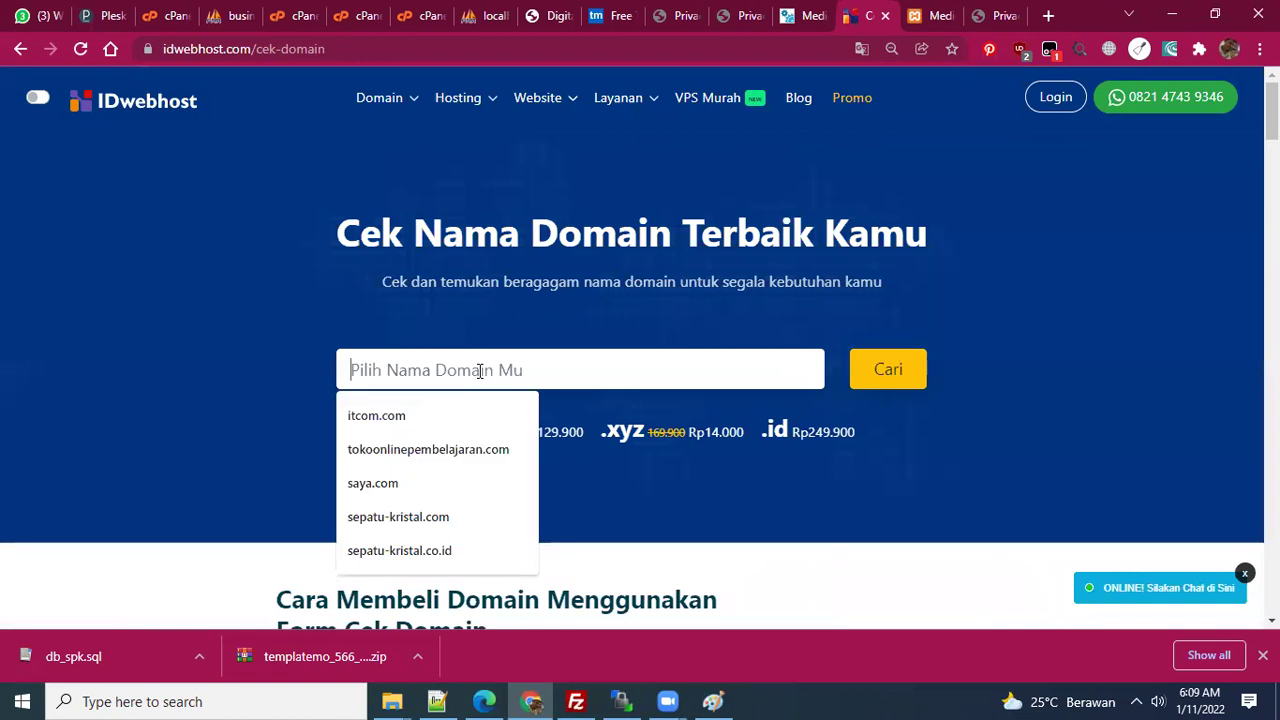
text(asdasdasd.xyz)
key(Return)
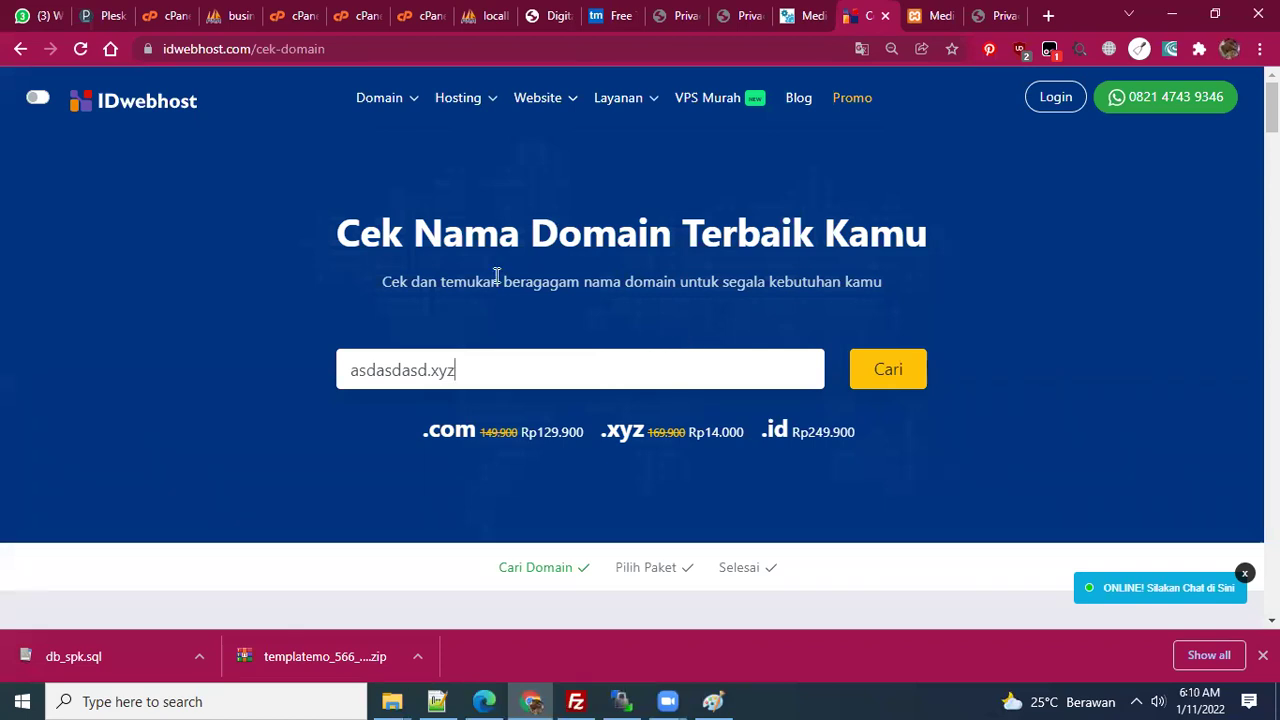
scroll(697, 349, down, 3)
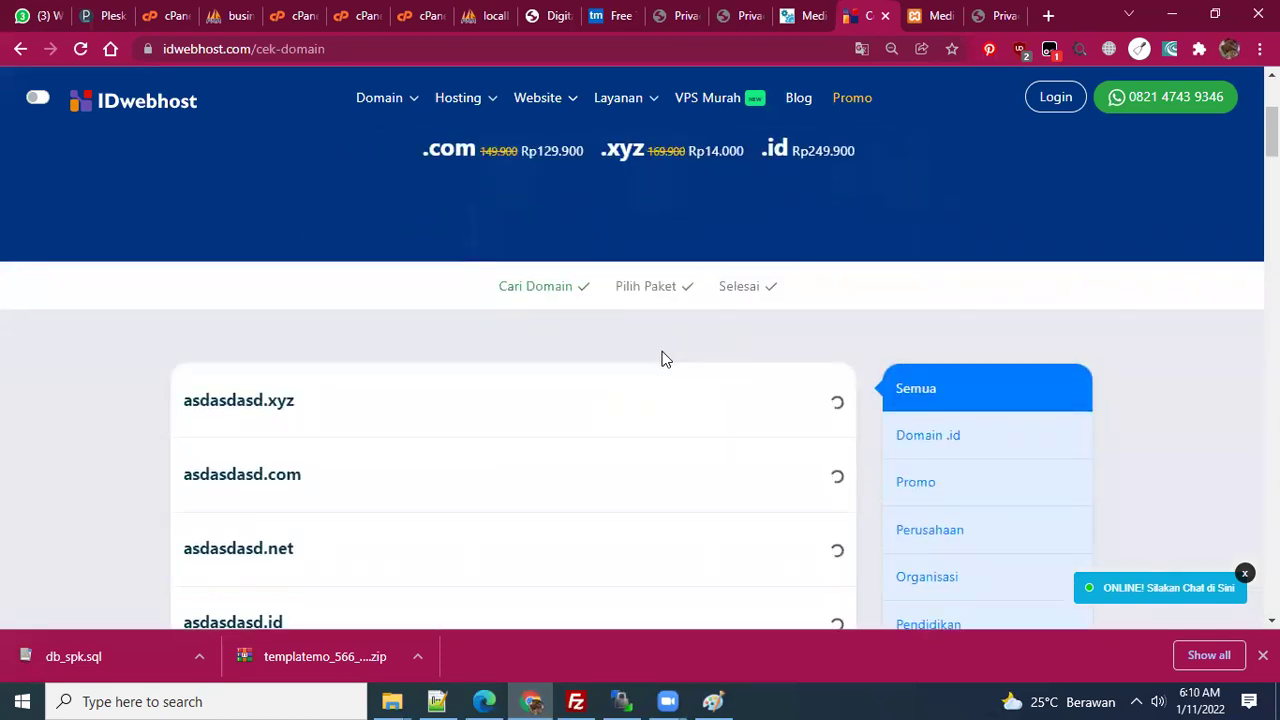
scroll(660, 360, down, 2)
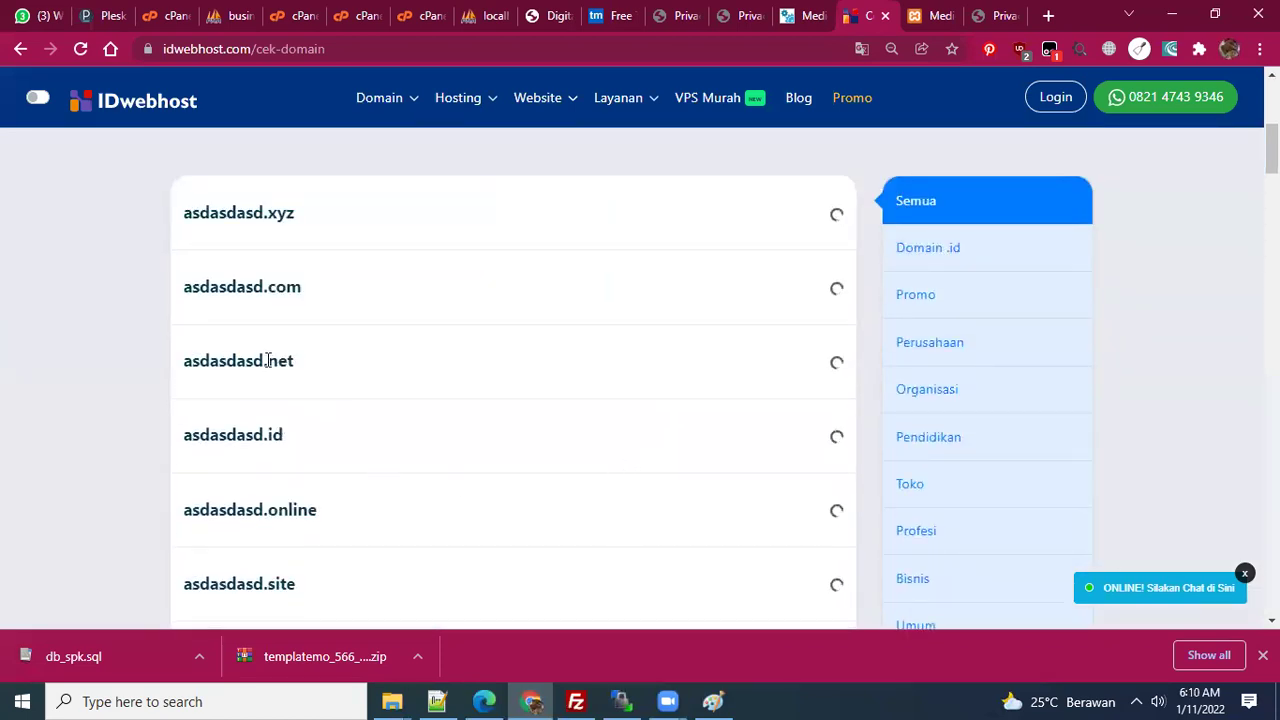
scroll(300, 420, down, 1)
scroll(332, 452, up, 1)
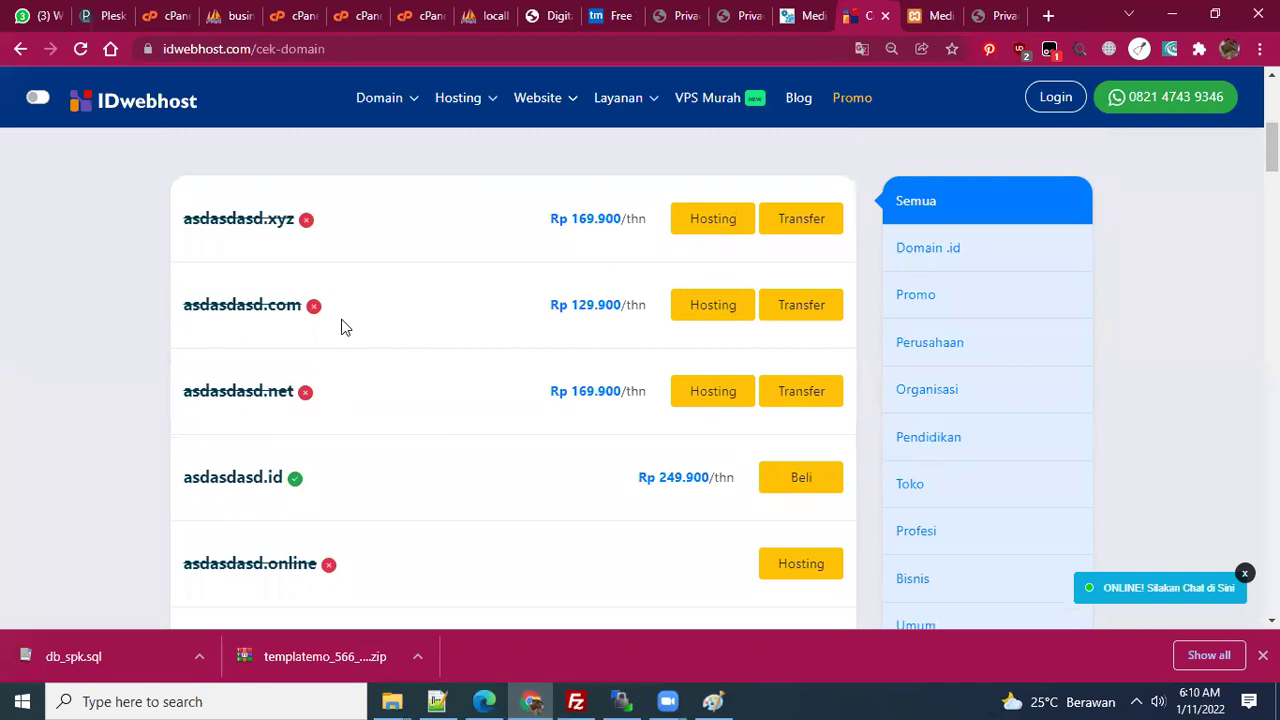
scroll(340, 331, down, 5)
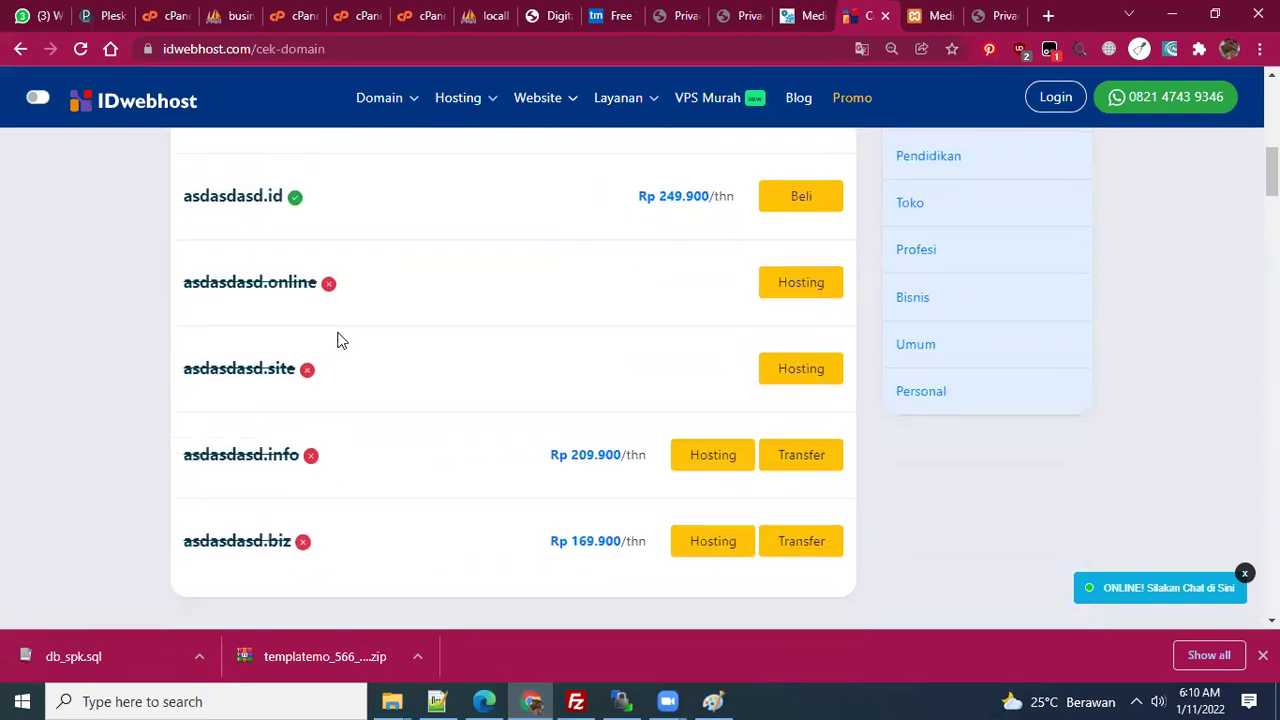
scroll(337, 341, up, 3)
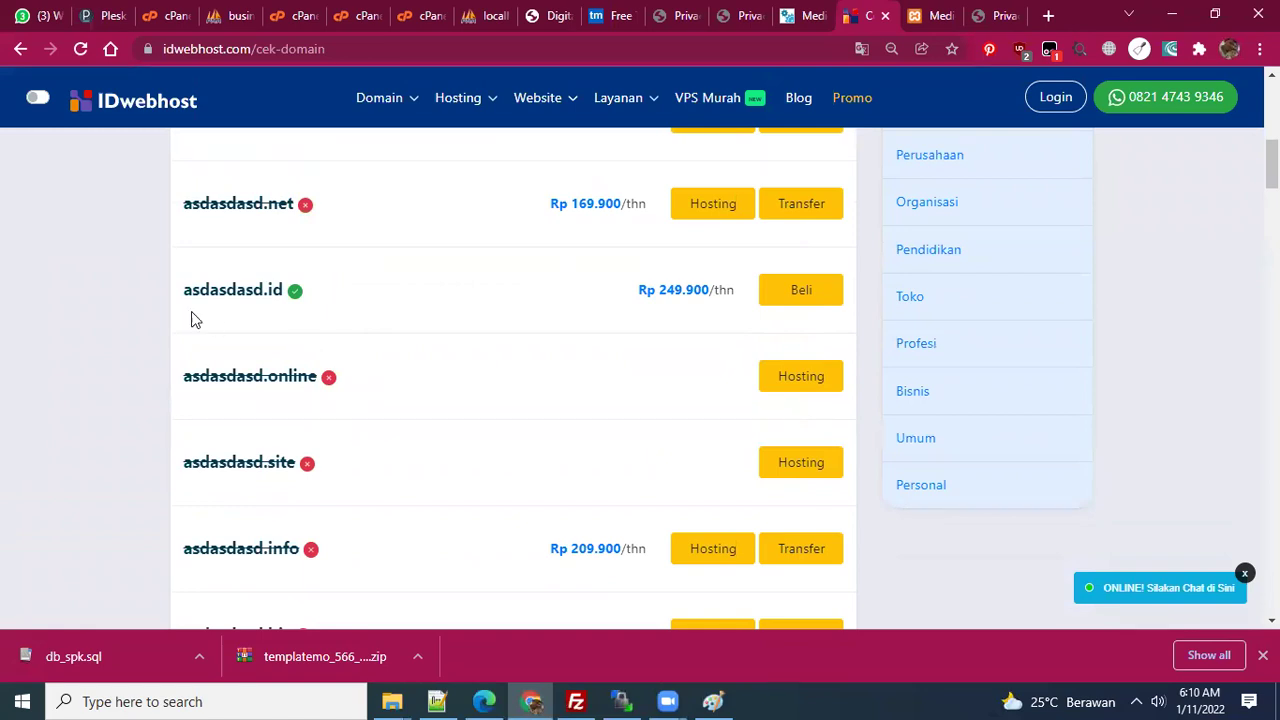
scroll(574, 320, up, 3)
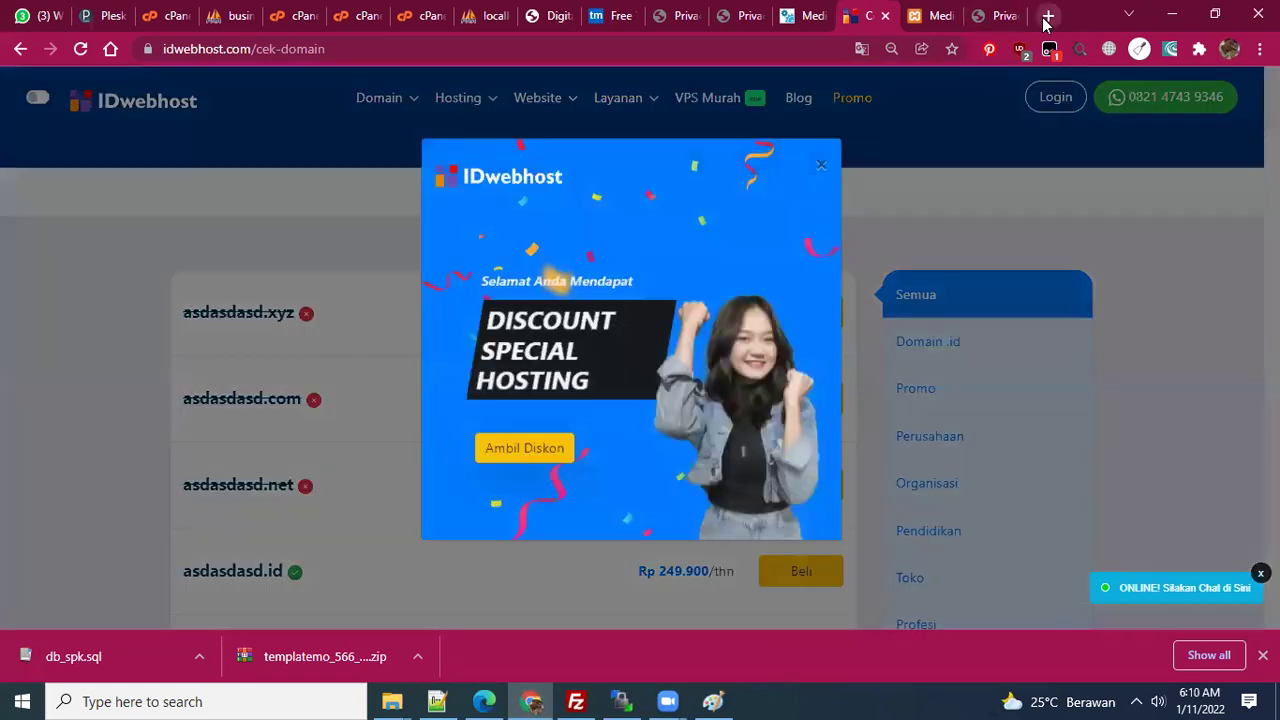
click(1048, 15)
- Go to namecheap.com and search asdaasdasdasdasd.com, available at $7.98/yr
click(733, 53)
text(nam)
key(Return)
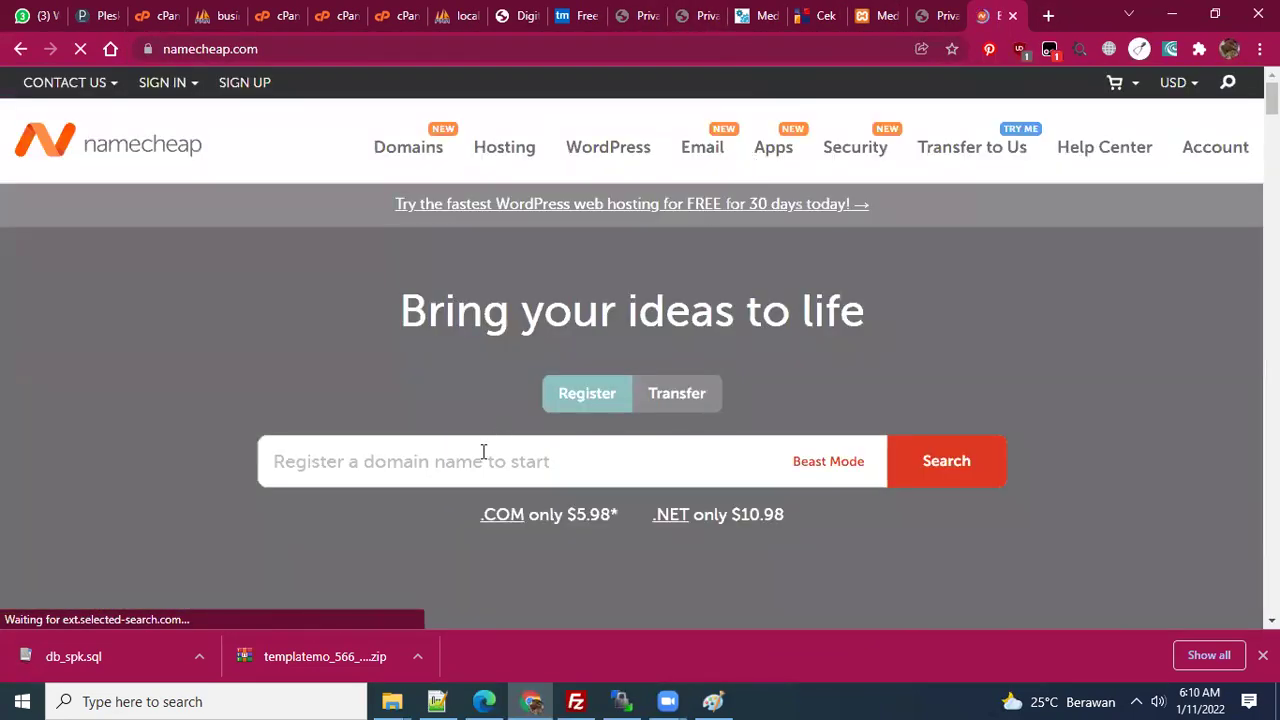
click(483, 452)
text(asd)
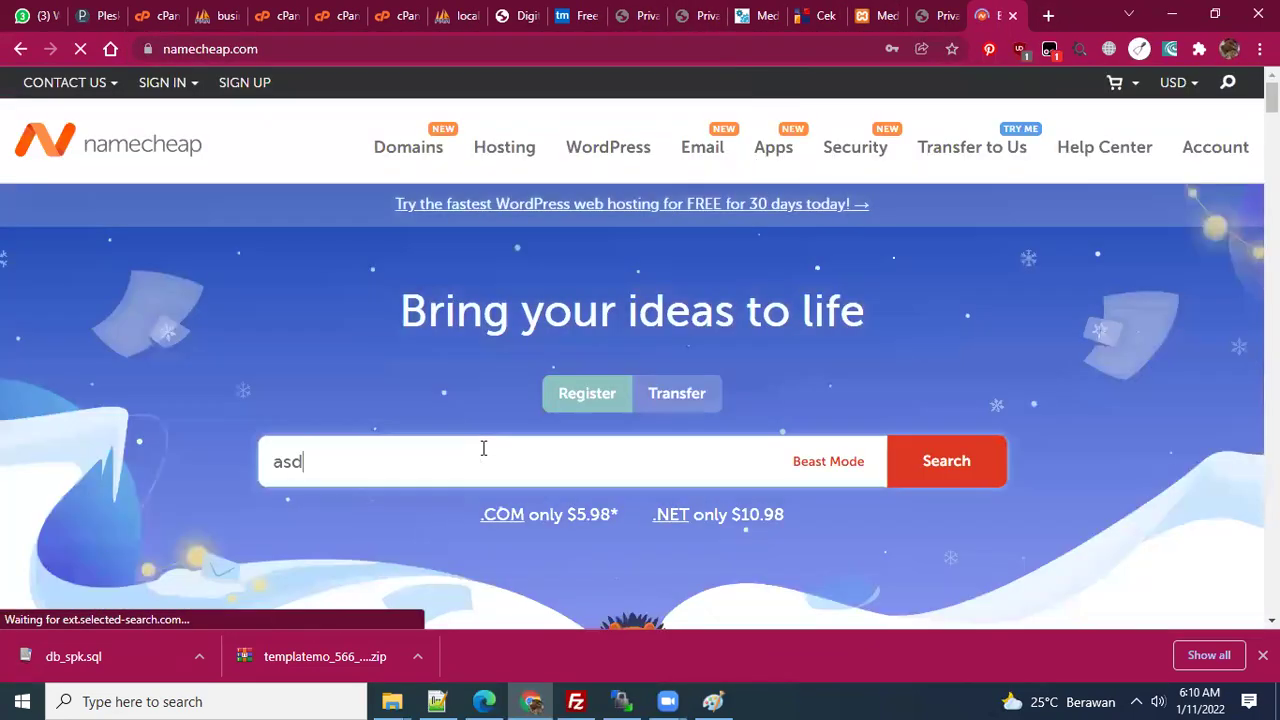
text(aasdasdasdasd.com)
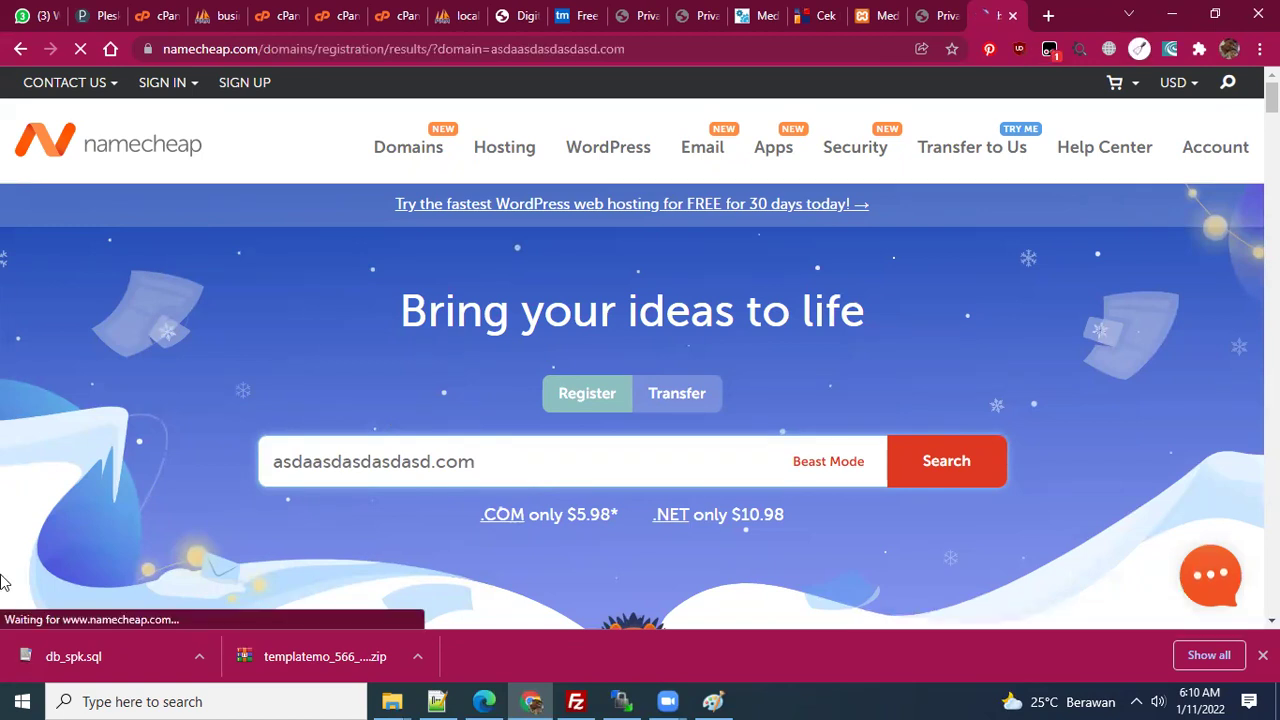
scroll(538, 424, down, 1)
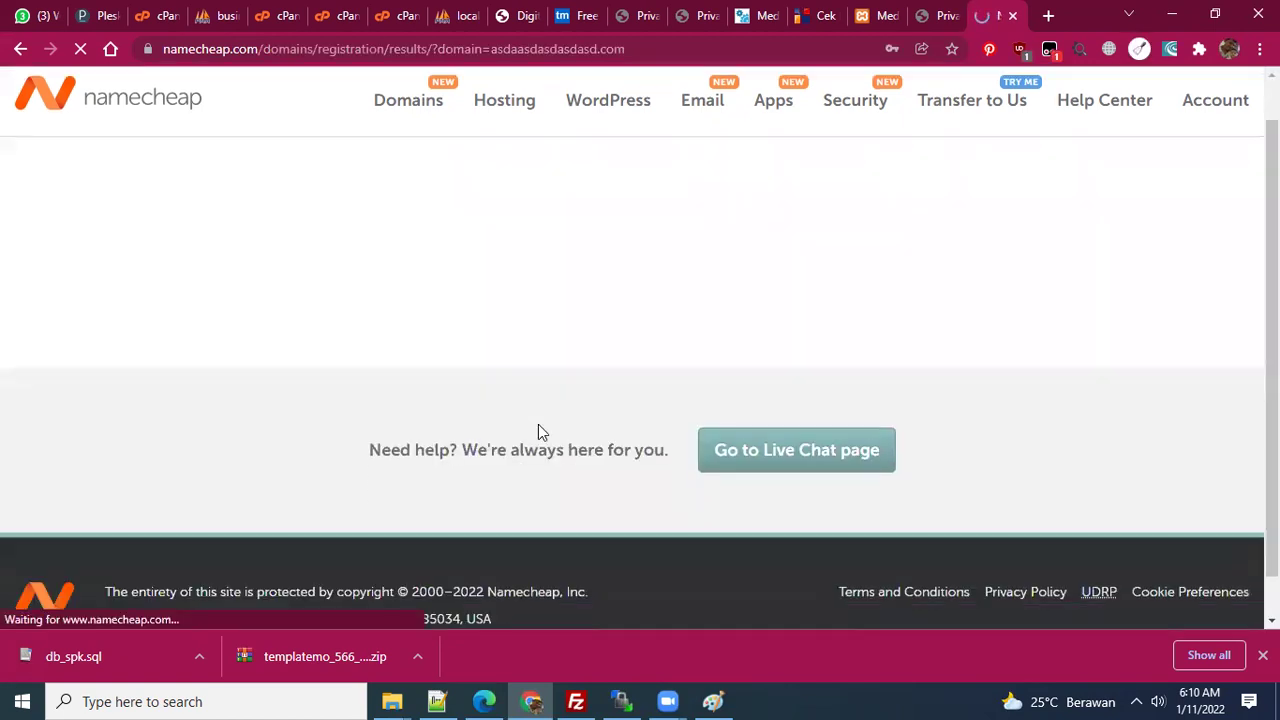
scroll(538, 424, up, 1)
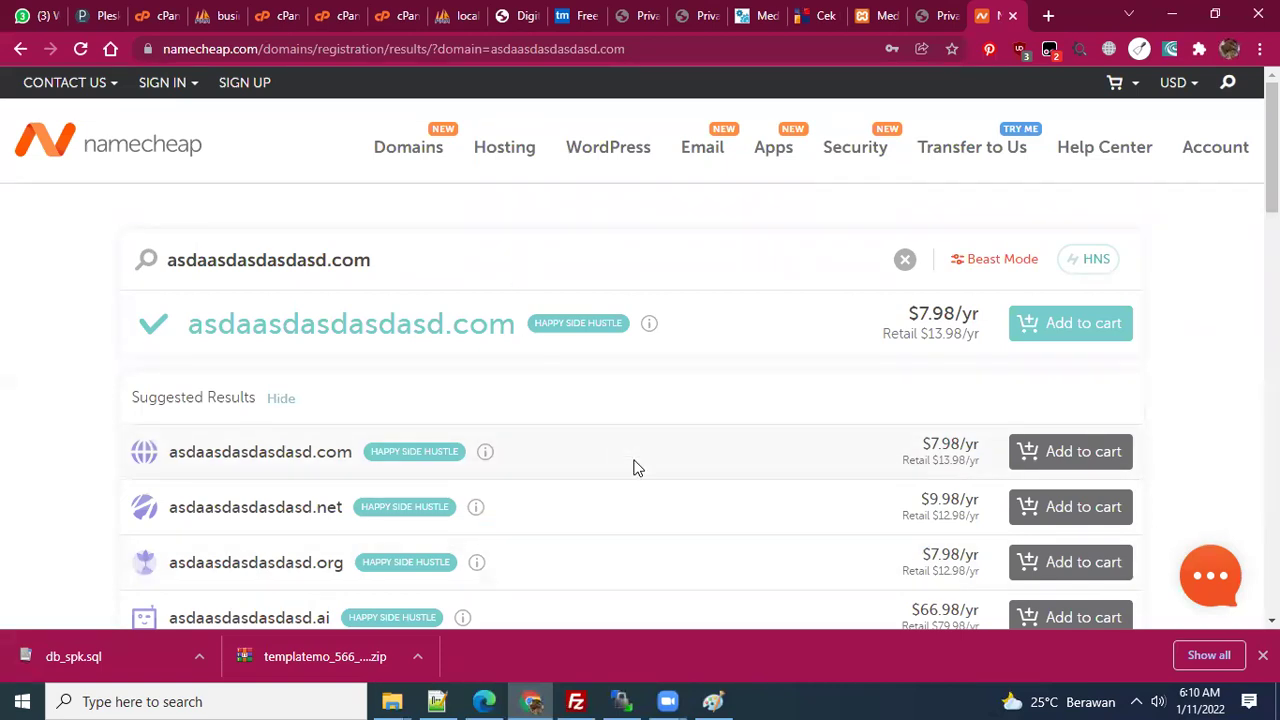
- Compare other extensions' prices, then switch to cPanel's Addon Domains page listing uhamka2021.com
scroll(557, 489, down, 1)
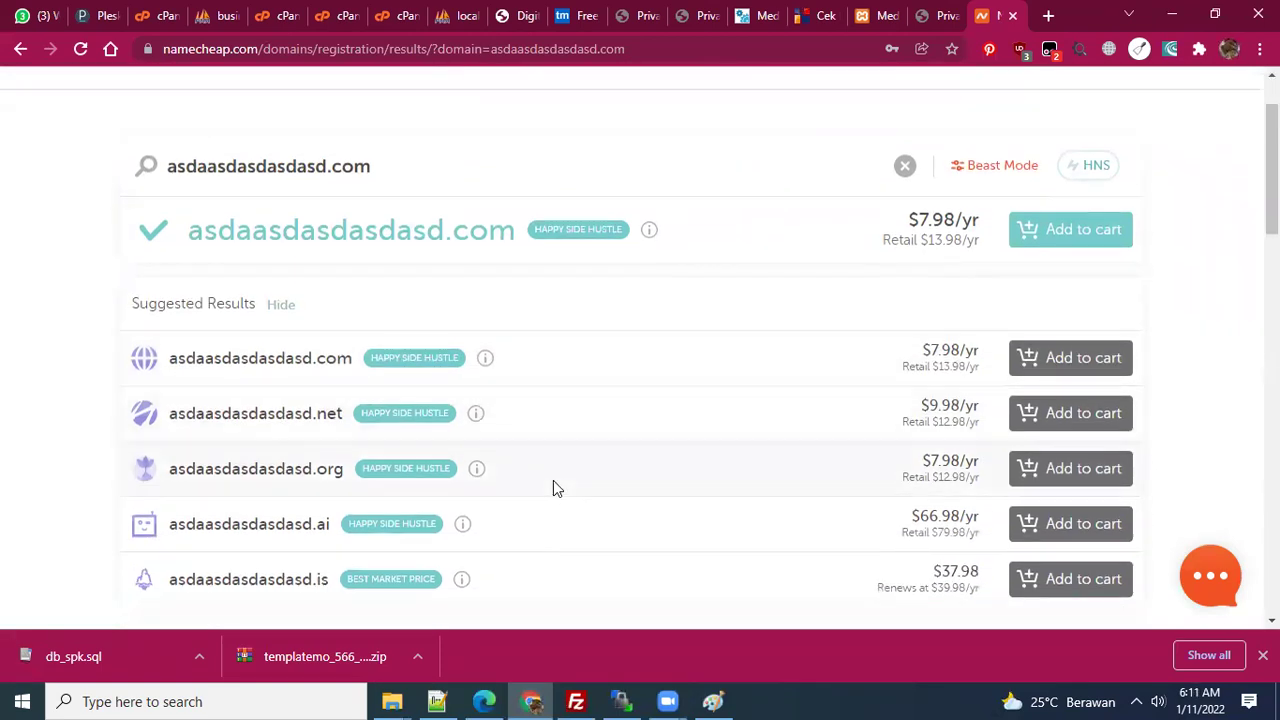
scroll(555, 484, down, 3)
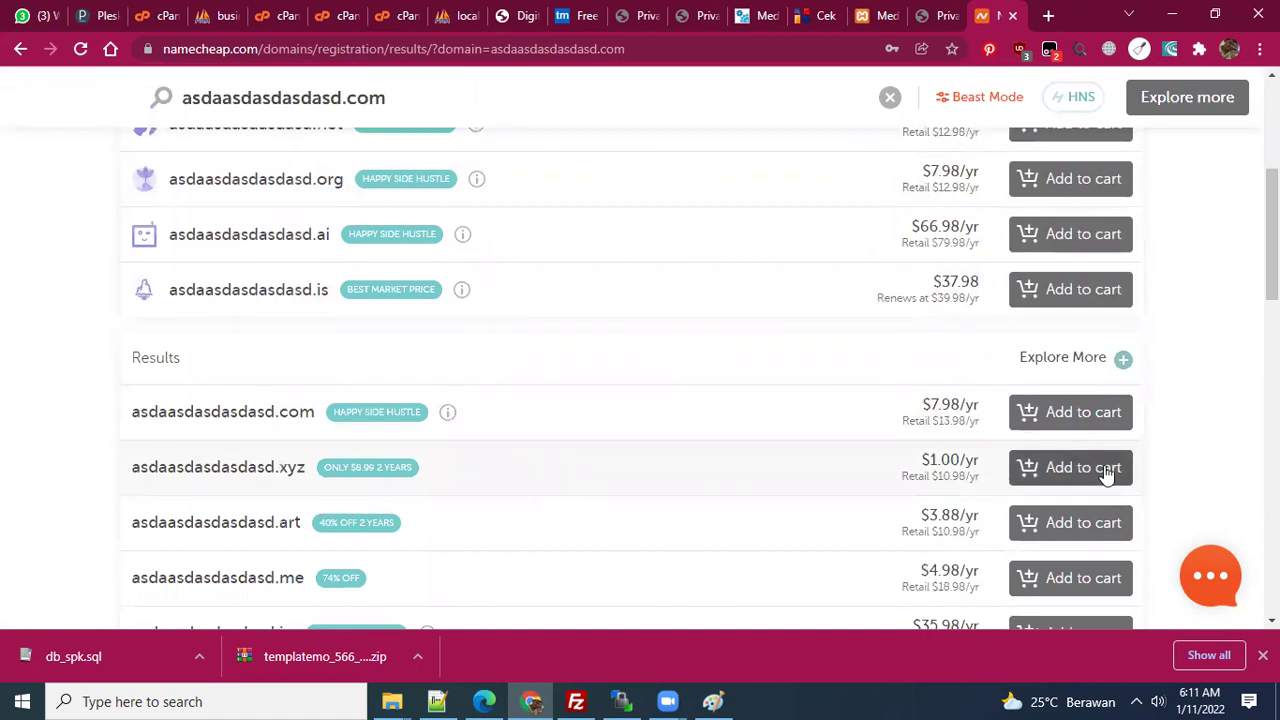
scroll(1108, 474, down, 1)
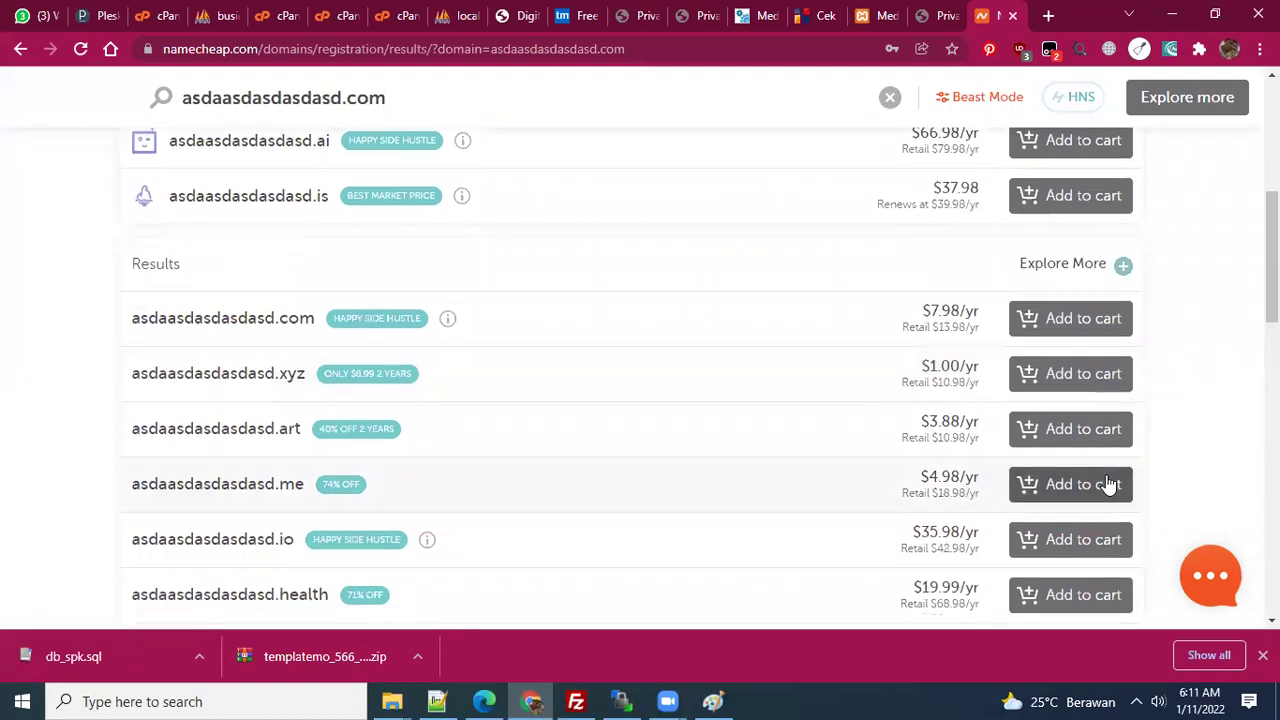
scroll(1096, 484, down, 1)
scroll(1096, 480, down, 1)
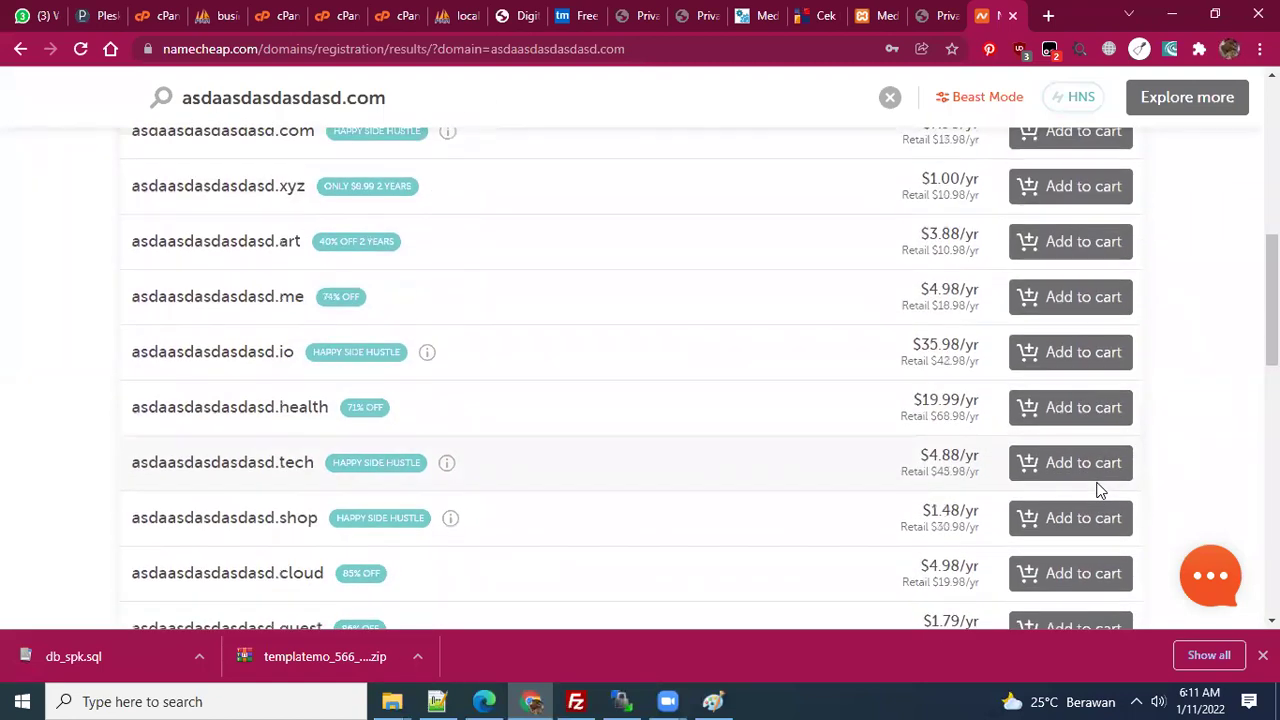
scroll(1097, 484, up, 5)
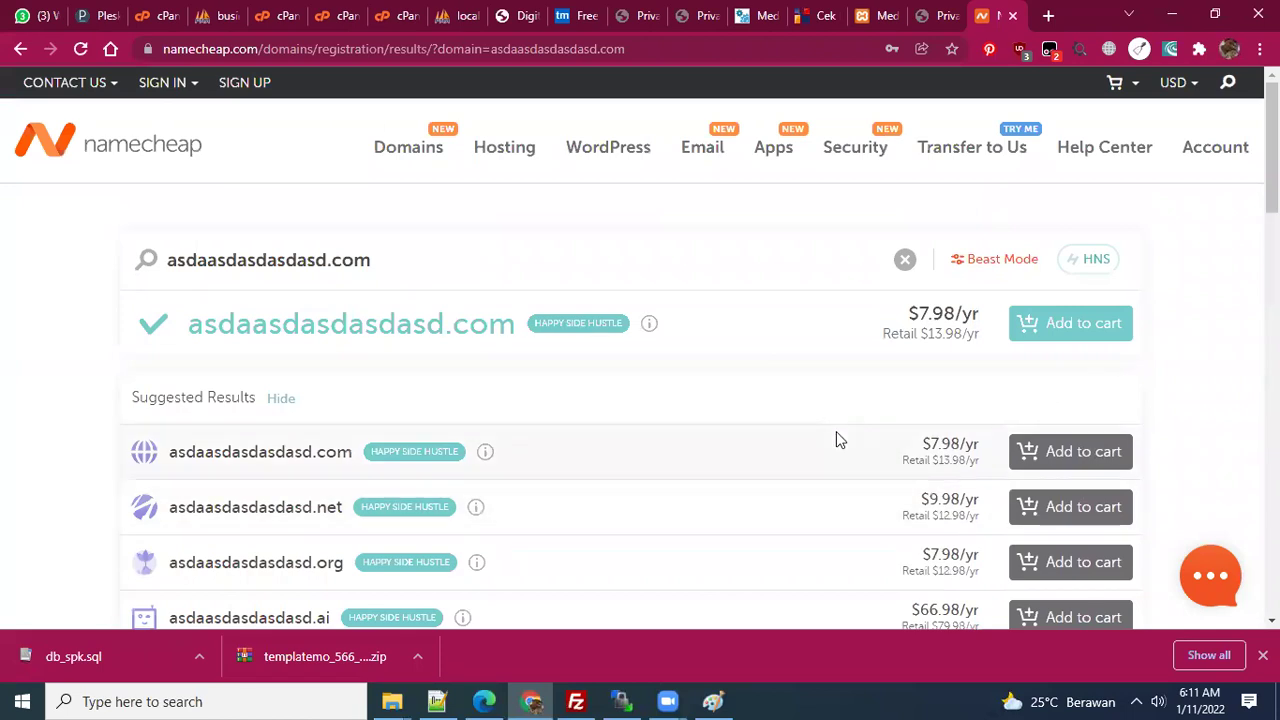
click(392, 18)
click(330, 18)
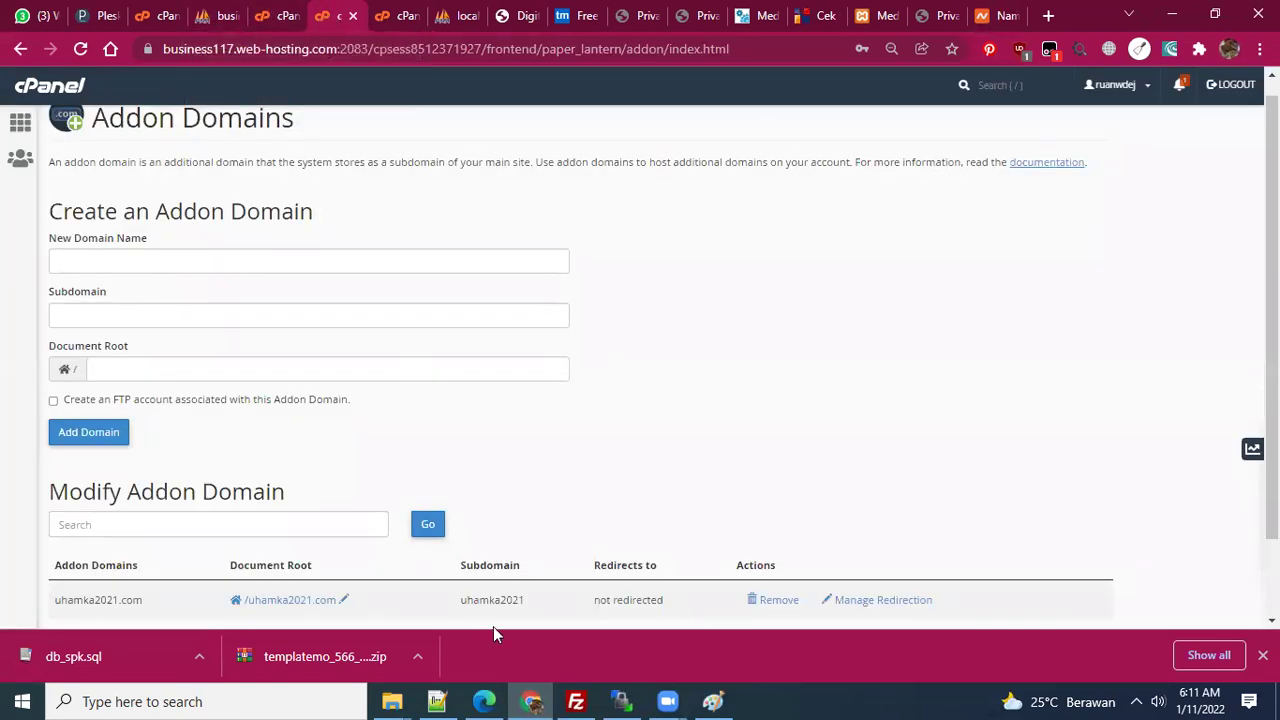
click(438, 701)
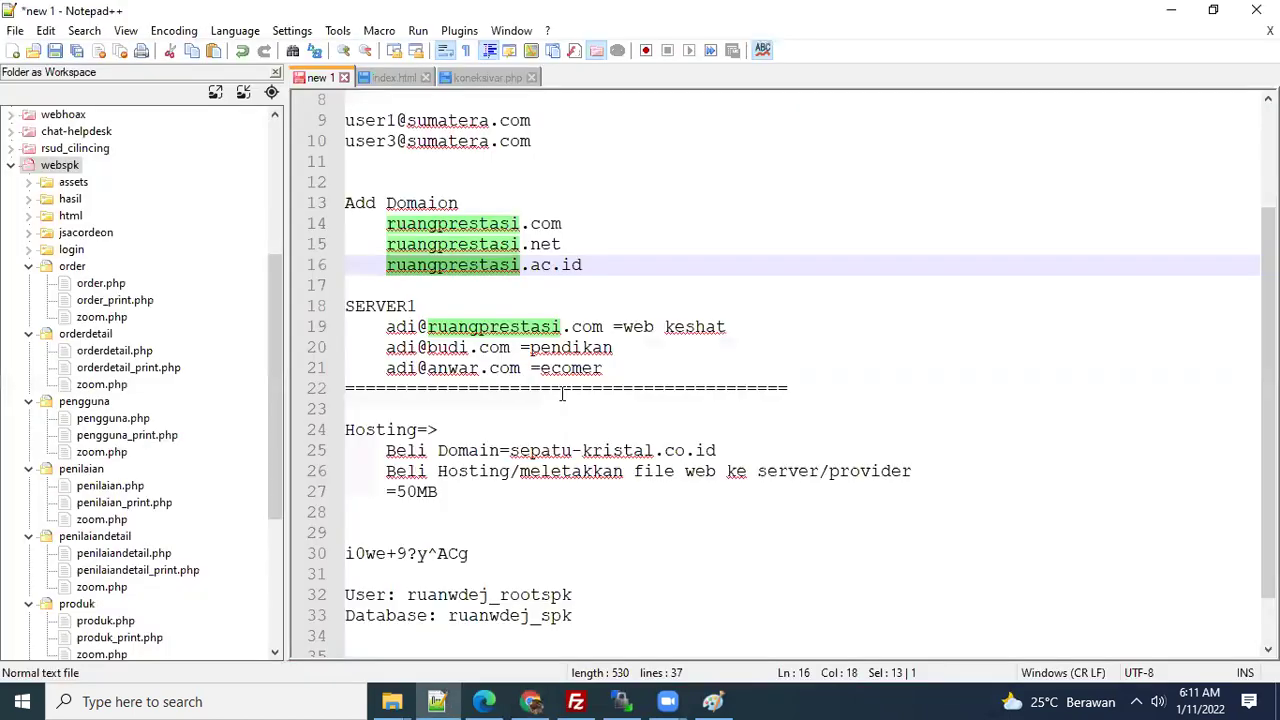
click(603, 397)
scroll(603, 401, down, 1)
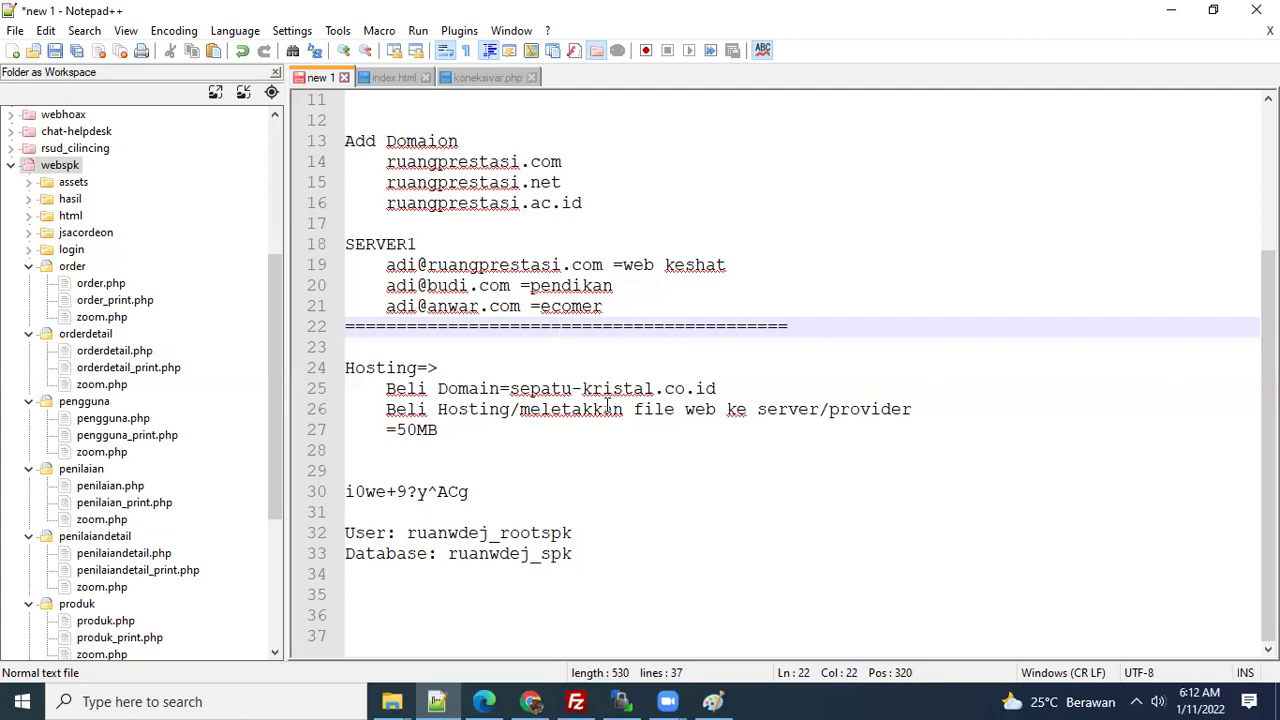
click(551, 449)
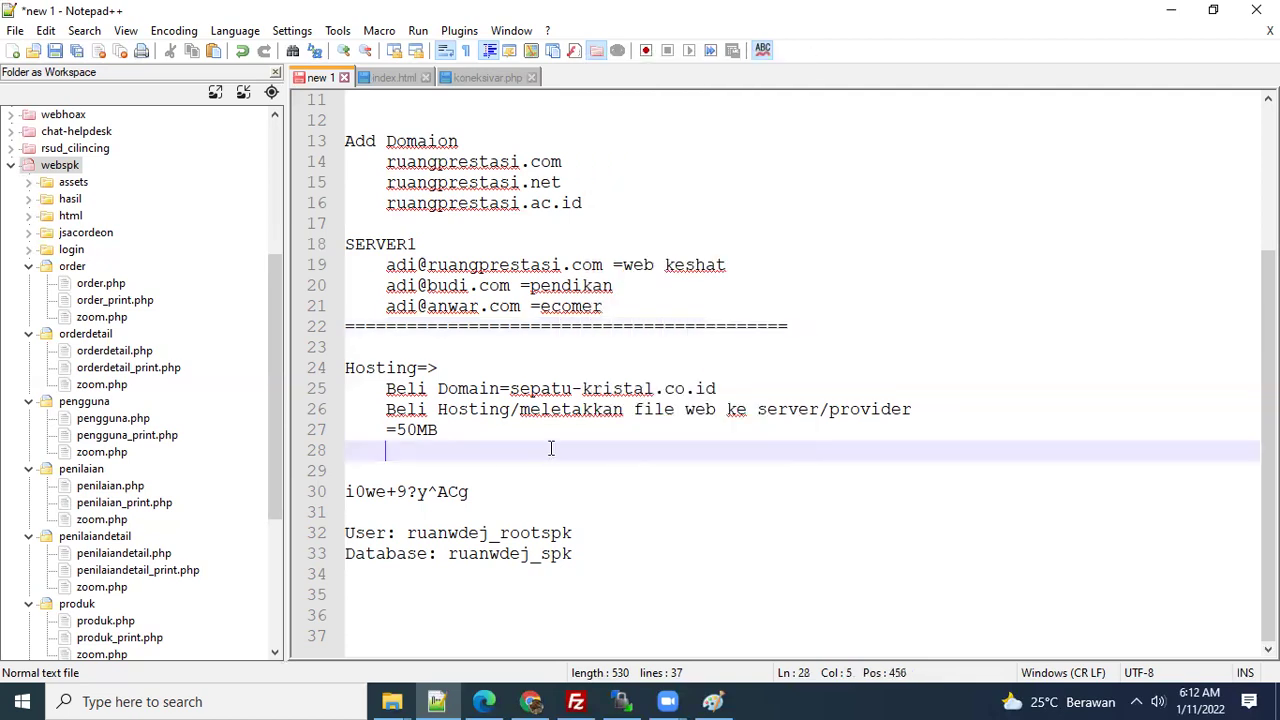
scroll(551, 450, up, 3)
scroll(551, 449, up, 1)
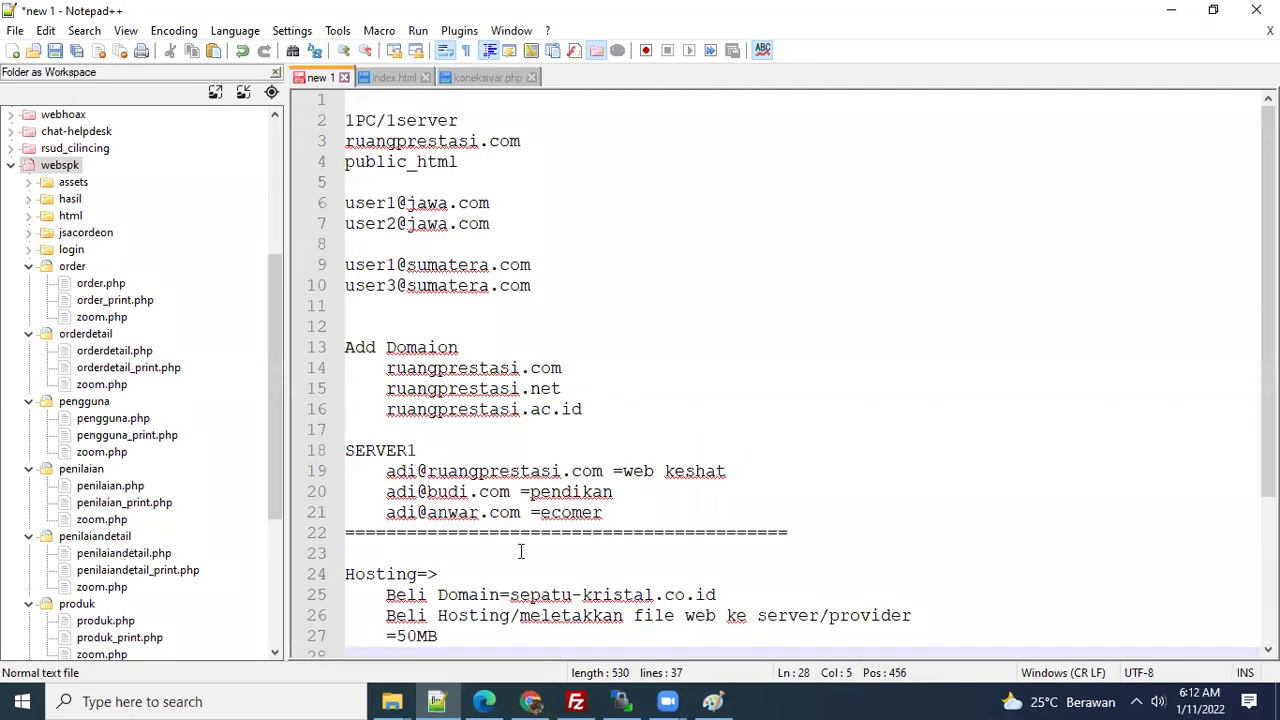